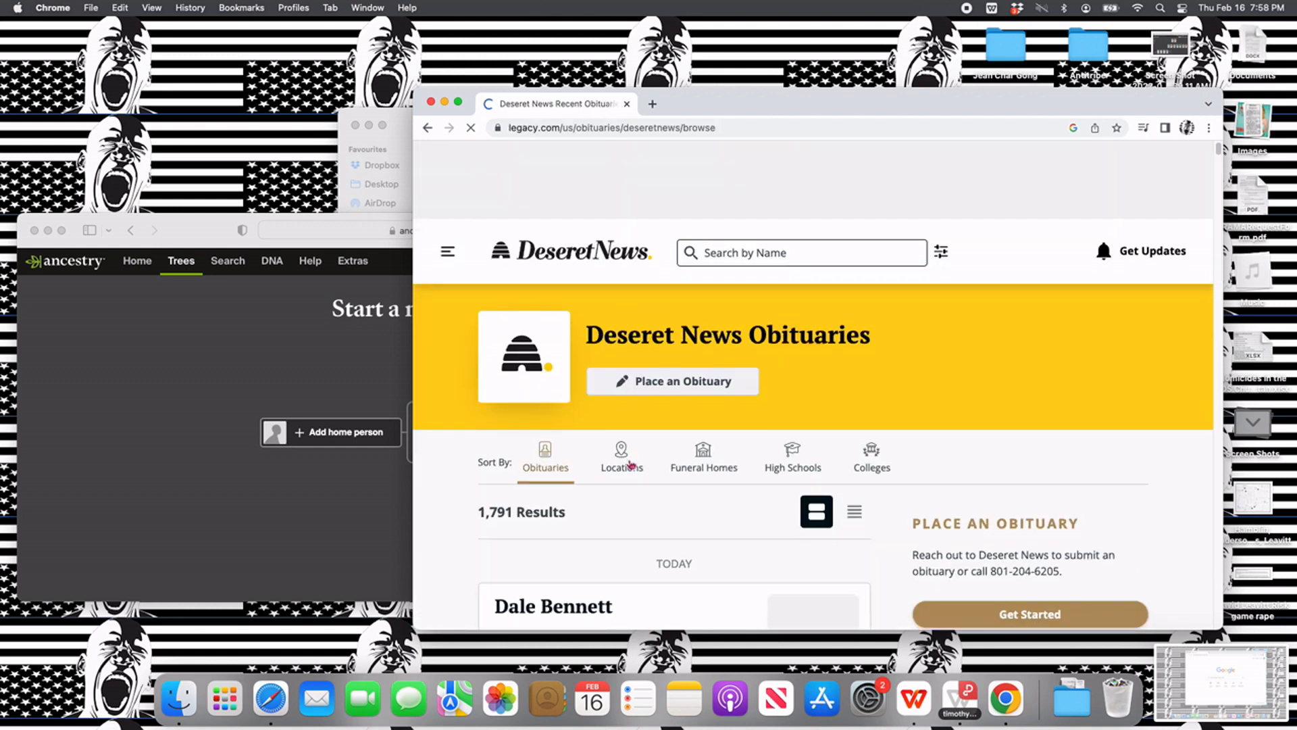
- Open the first obituary listed under today and read through to the surviving family, highlighting the children and grandchildren
{"action": "scroll", "coordinate": [630, 465], "scroll_direction": "down", "scroll_amount": 5}
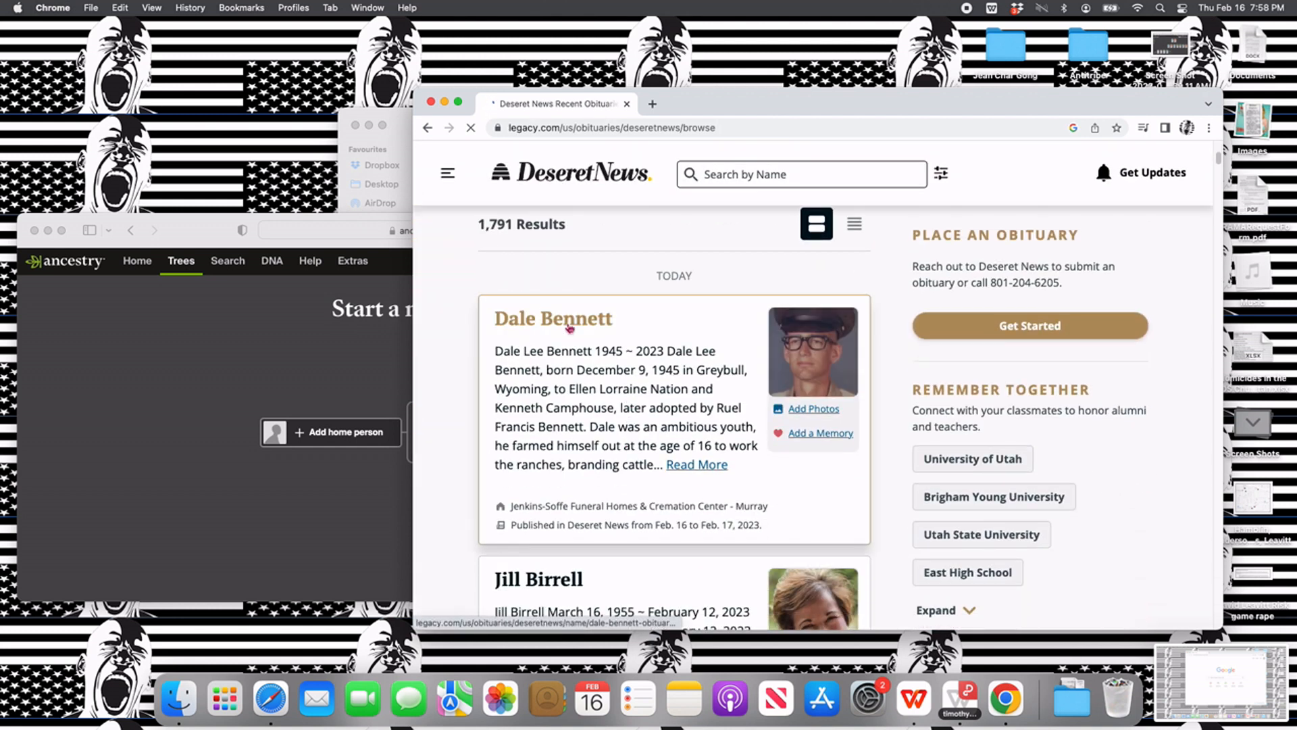
{"action": "left_click", "coordinate": [569, 329]}
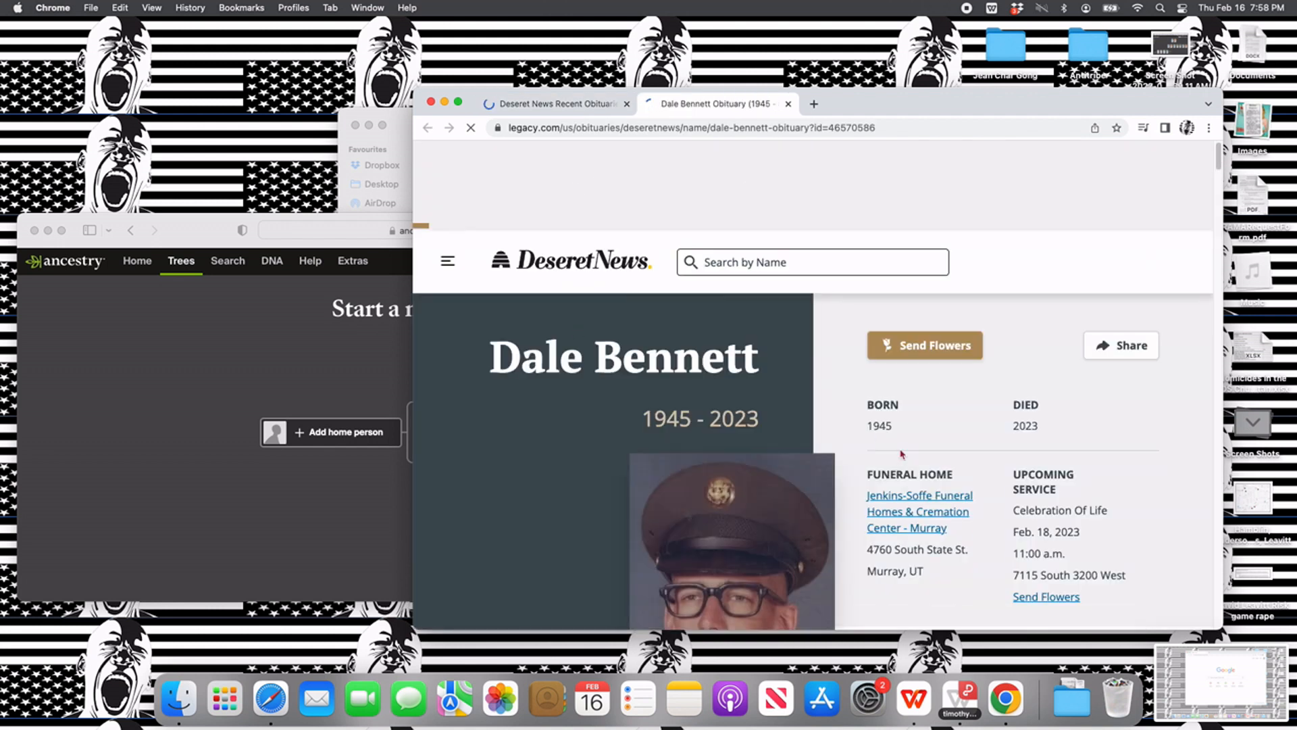
{"action": "scroll", "coordinate": [904, 453], "scroll_direction": "down", "scroll_amount": 5}
{"action": "scroll", "coordinate": [904, 453], "scroll_direction": "down", "scroll_amount": 3}
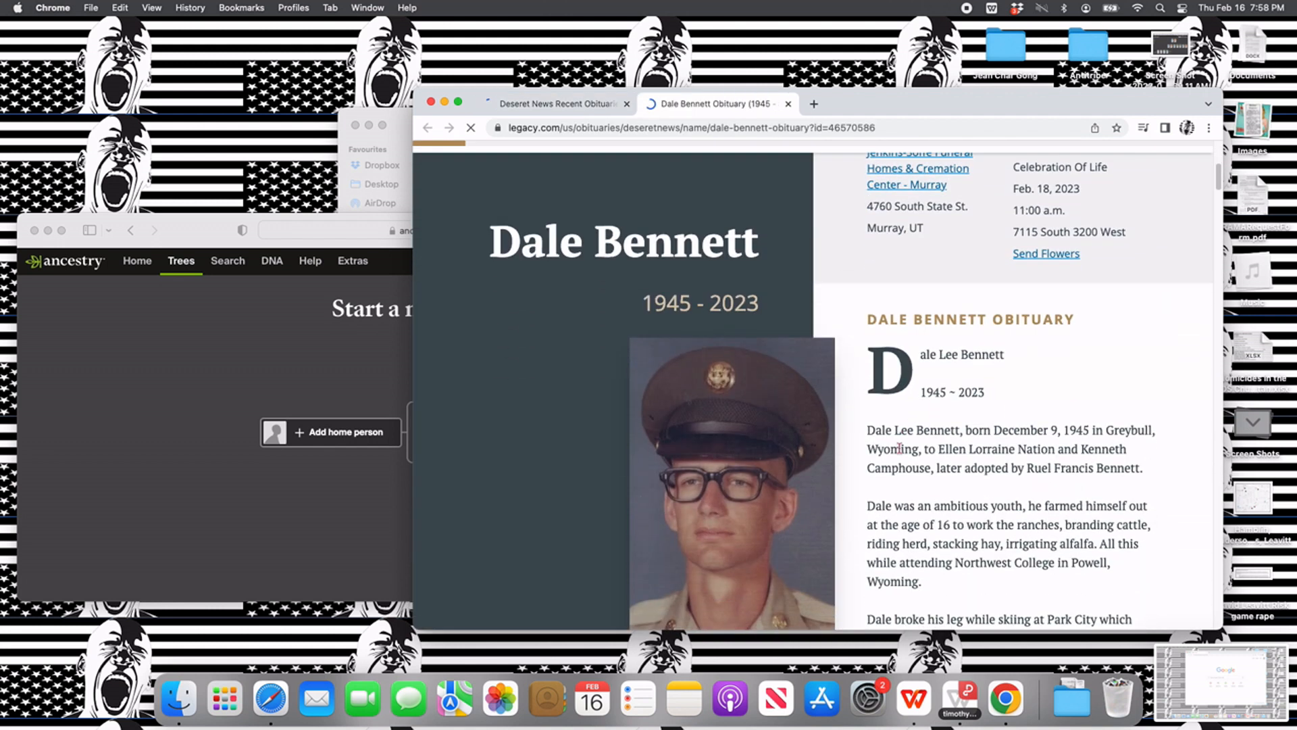
{"action": "scroll", "coordinate": [899, 448], "scroll_direction": "down", "scroll_amount": 6}
{"action": "scroll", "coordinate": [899, 448], "scroll_direction": "down", "scroll_amount": 6}
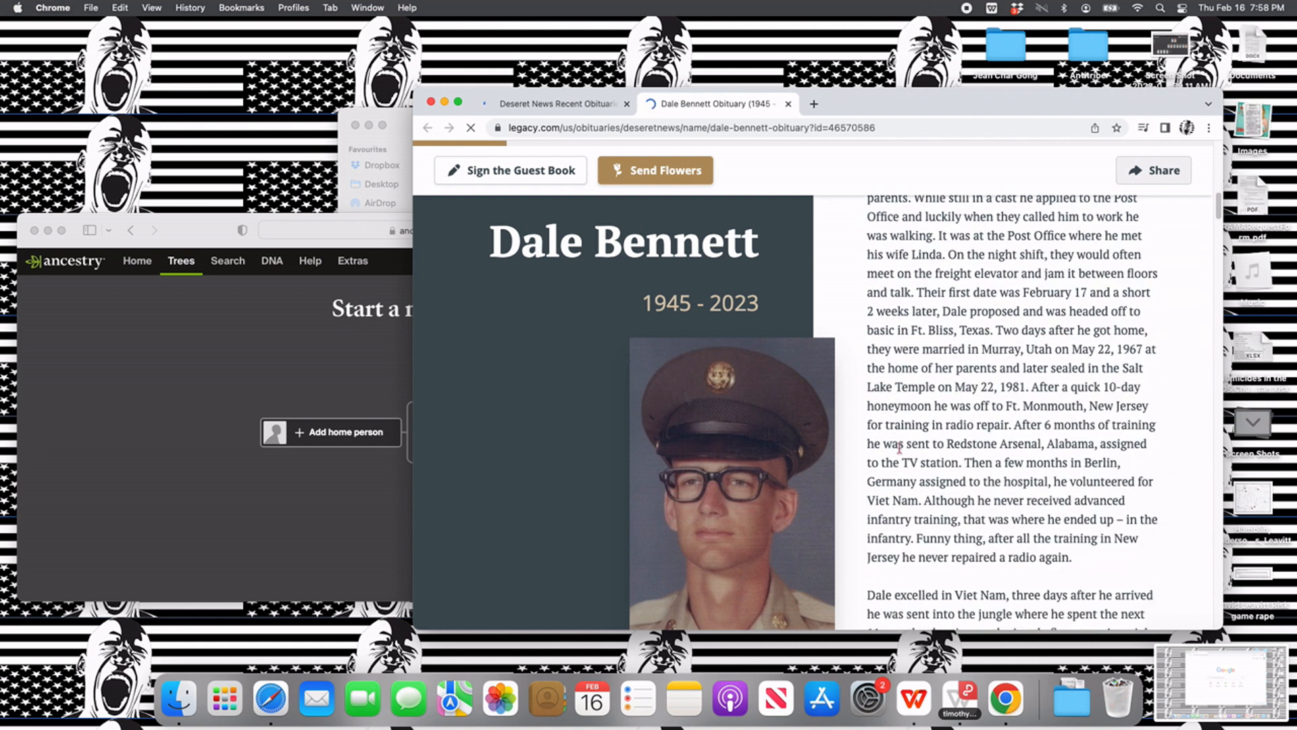
{"action": "scroll", "coordinate": [899, 448], "scroll_direction": "down", "scroll_amount": 8}
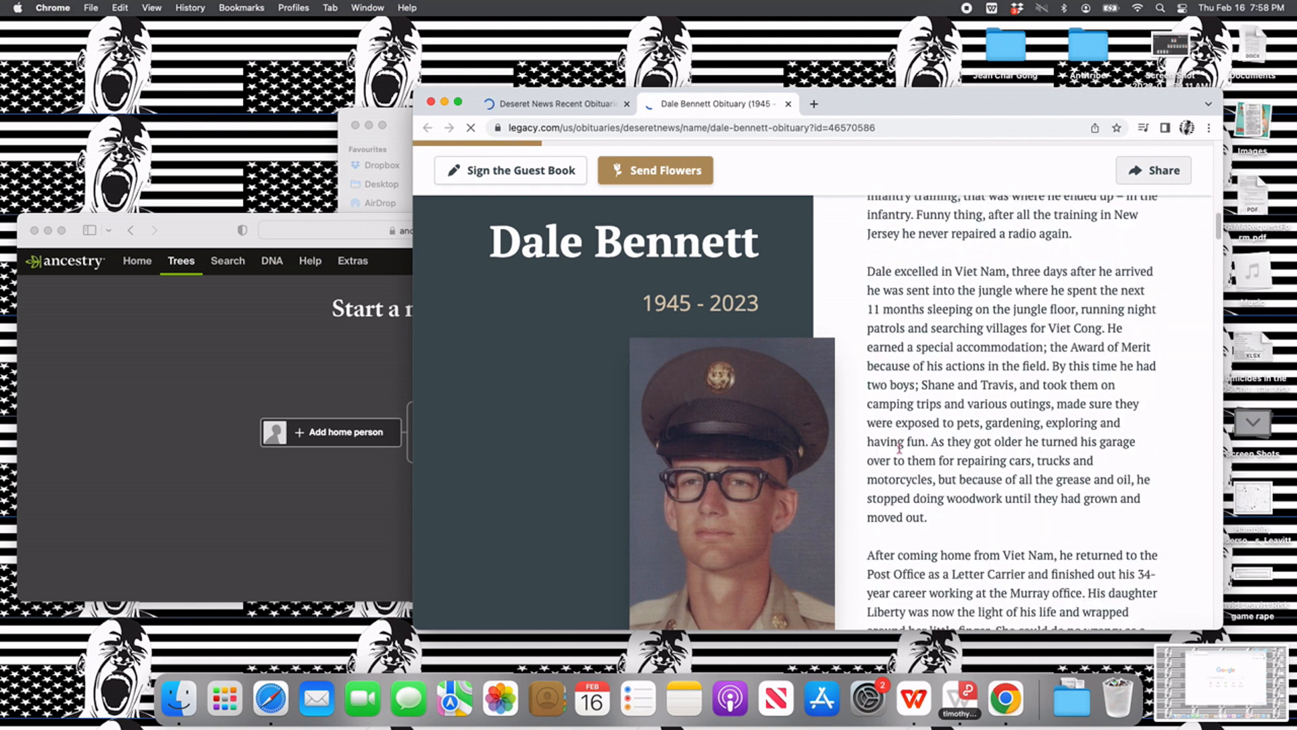
{"action": "scroll", "coordinate": [899, 448], "scroll_direction": "down", "scroll_amount": 7}
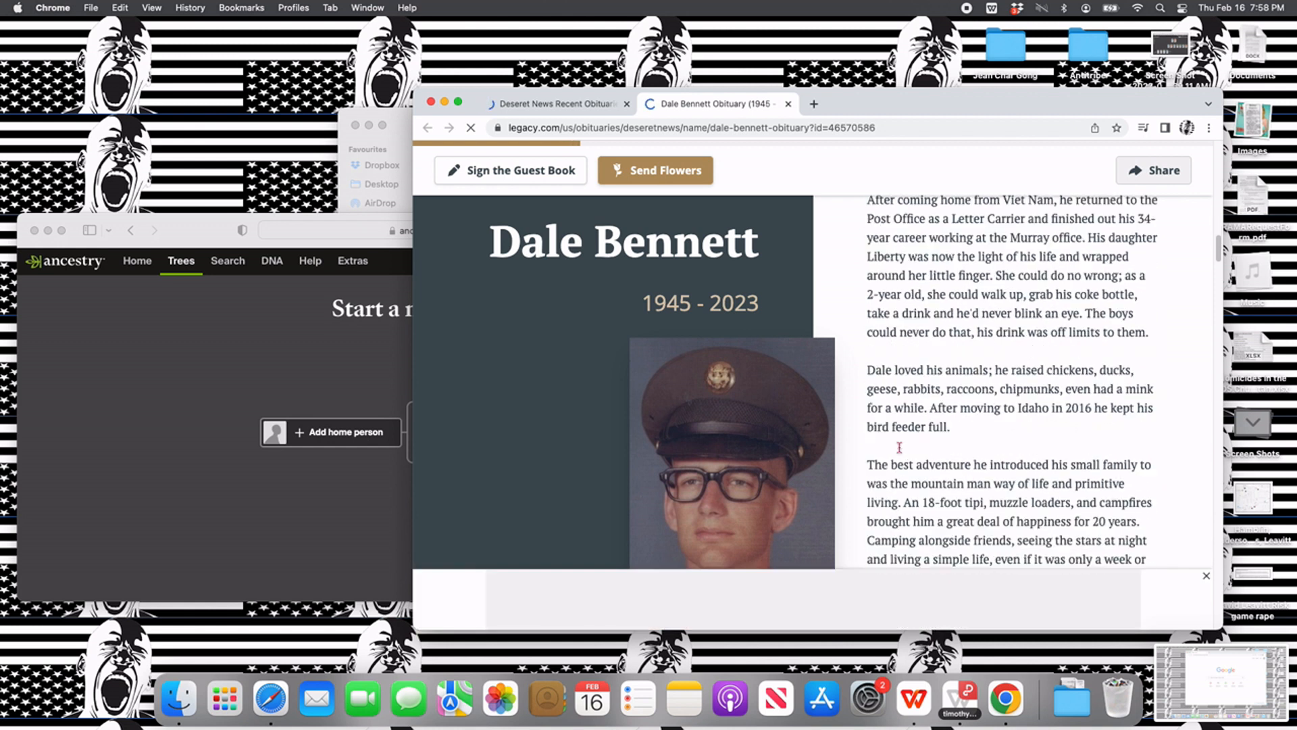
{"action": "scroll", "coordinate": [900, 451], "scroll_direction": "down", "scroll_amount": 5}
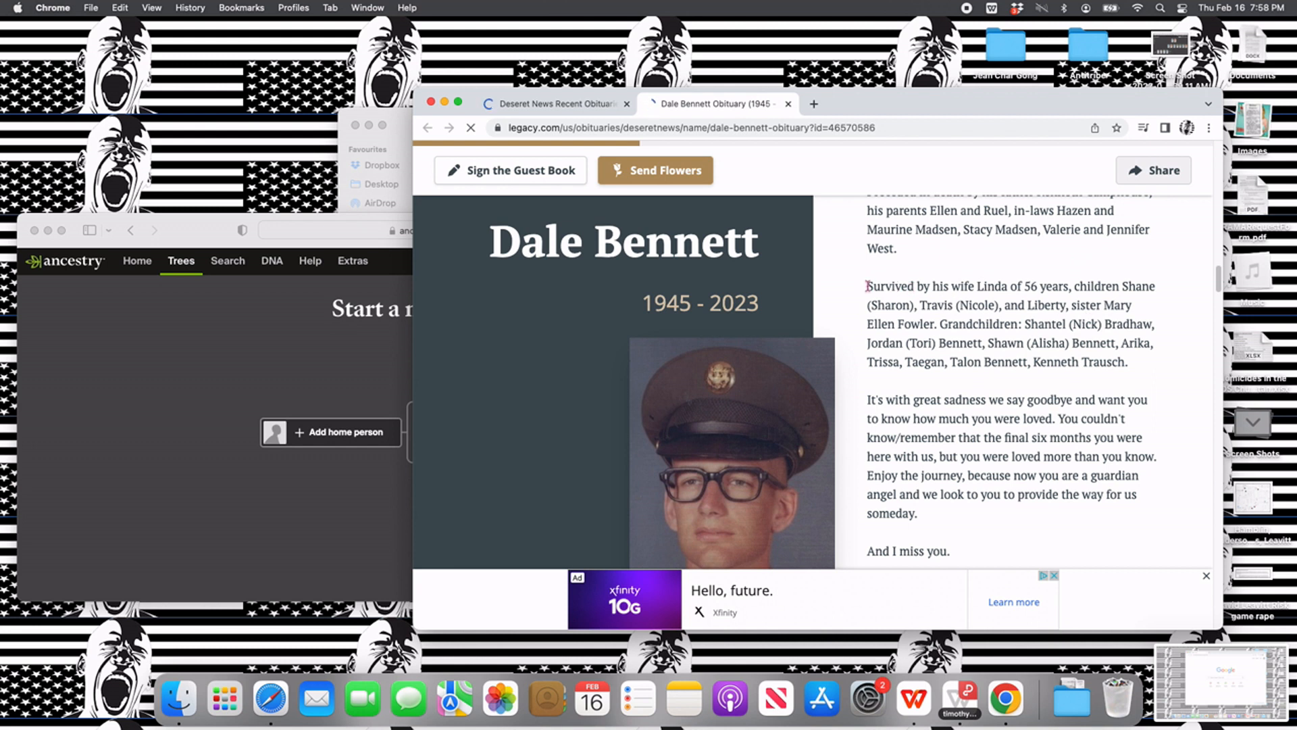
{"action": "left_click_drag", "start_coordinate": [1073, 287], "coordinate": [1124, 355]}
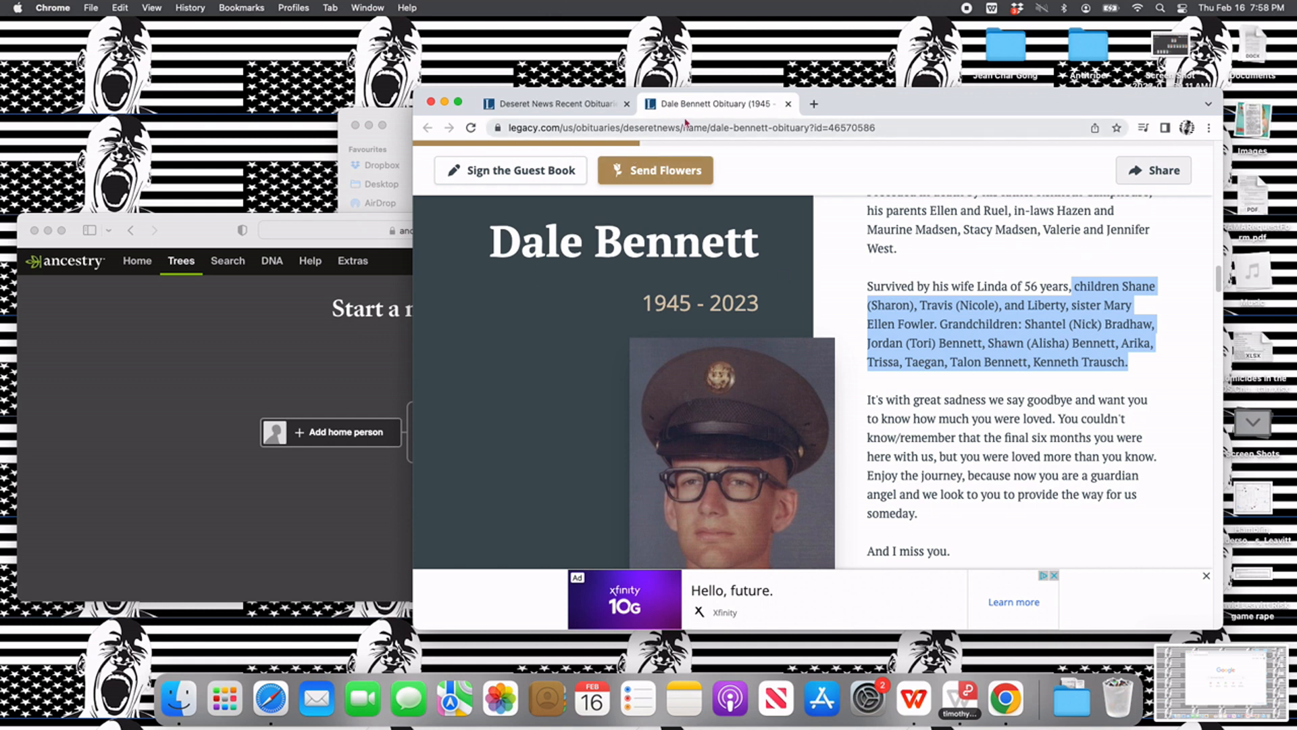
- Search Google in a new tab for "obituary" with a husband's first name, his wife's first name in parentheses, and "utah"
{"action": "left_click", "coordinate": [815, 104]}
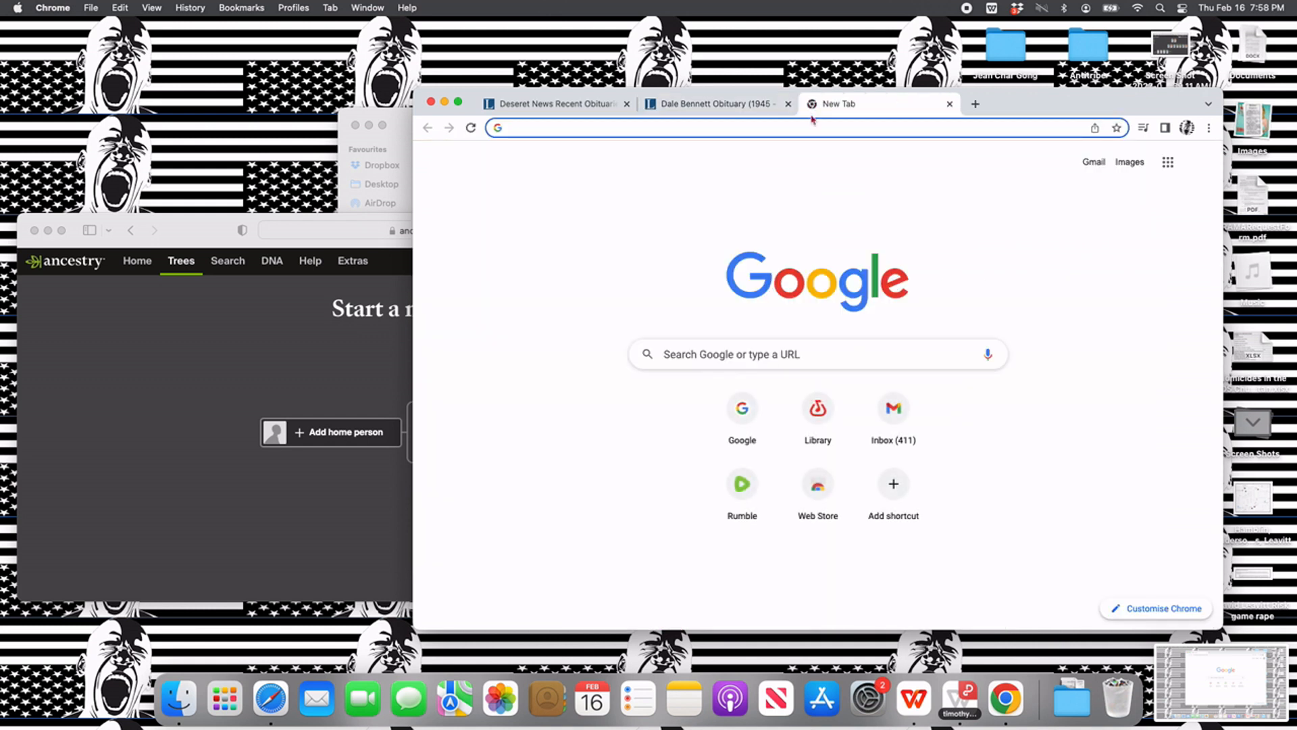
{"action": "type", "text": "c"}
{"action": "key", "text": "BackSpace"}
{"action": "type", "text": "obituary deseret news"}
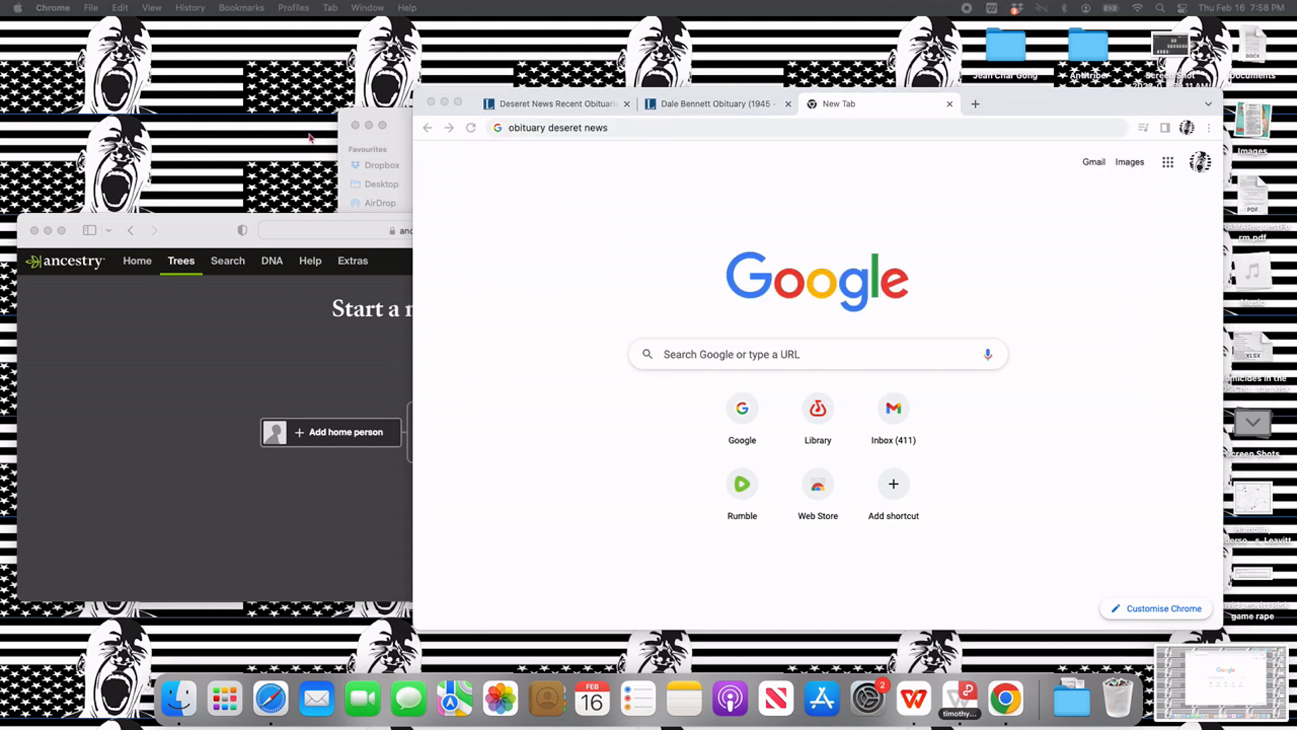
{"action": "left_click", "coordinate": [682, 128]}
{"action": "left_click_drag", "start_coordinate": [554, 127], "coordinate": [483, 132]}
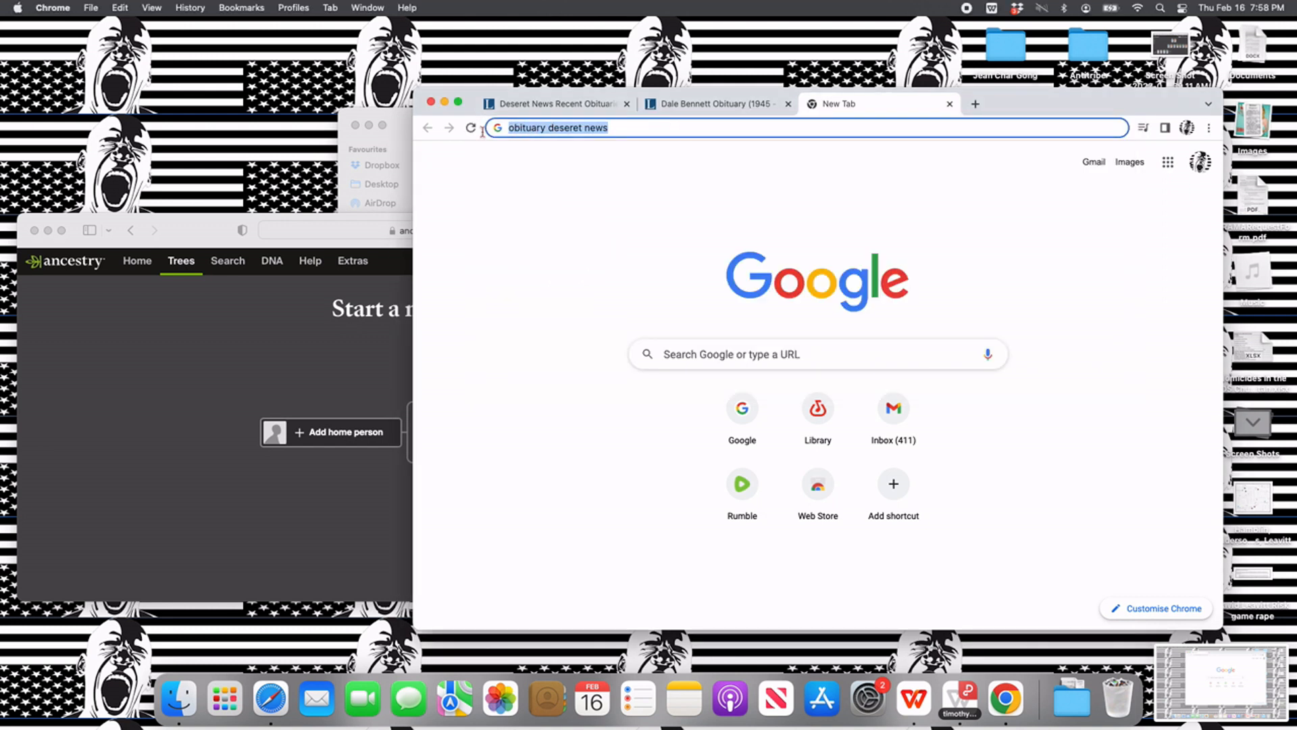
{"action": "type", "text": "obituar"}
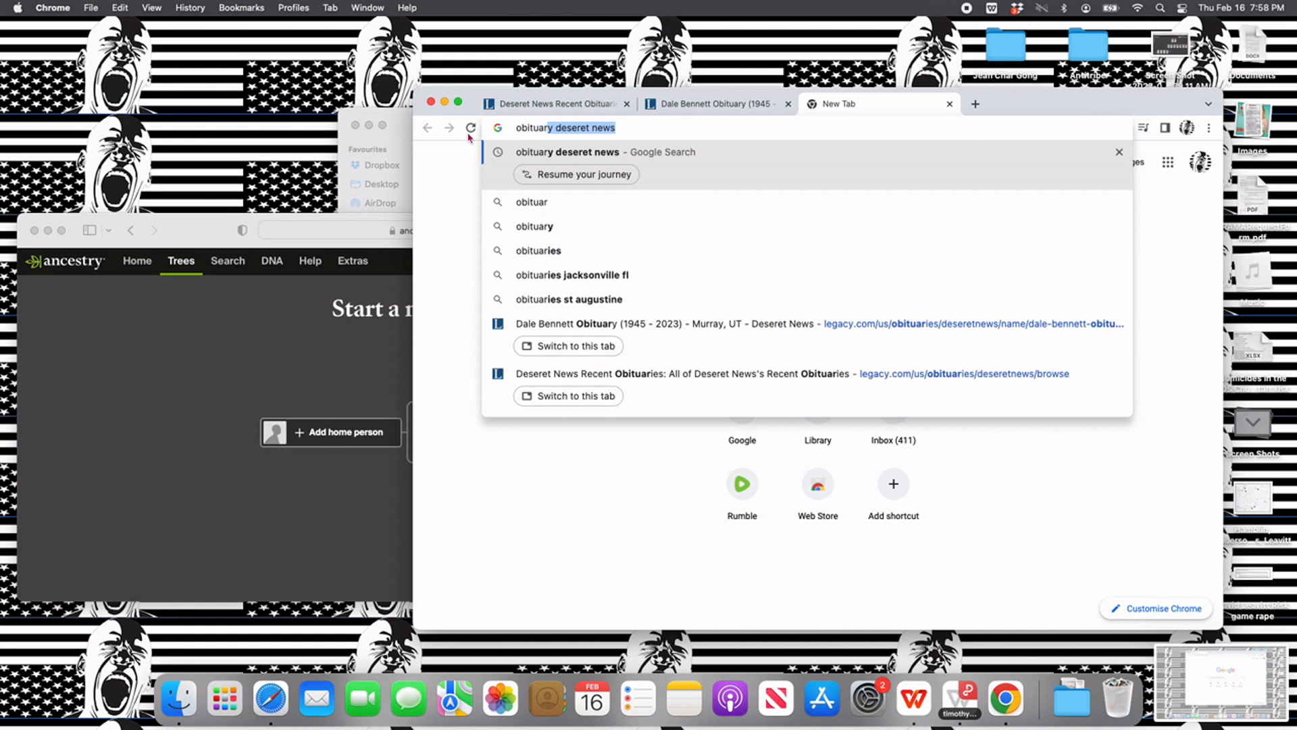
{"action": "type", "text": "y kevin "}
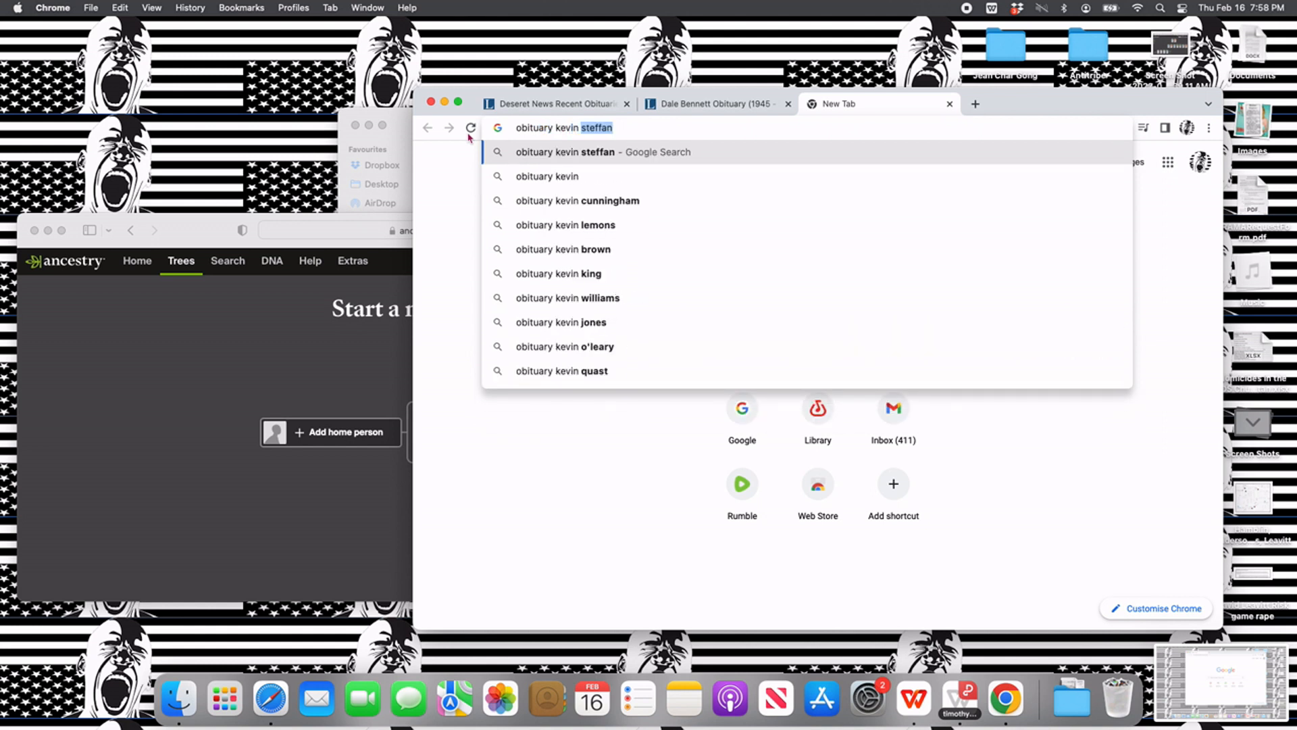
{"action": "type", "text": "(khalie"}
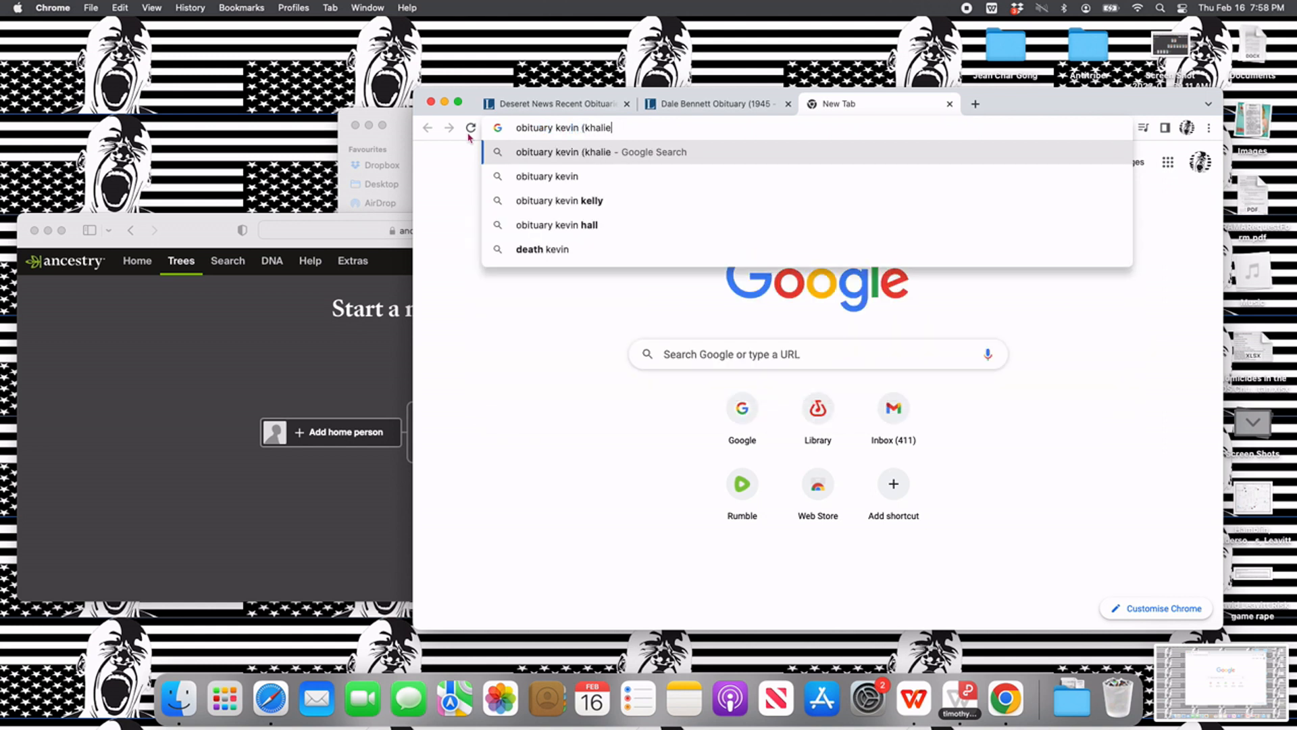
{"action": "type", "text": "l) utah"}
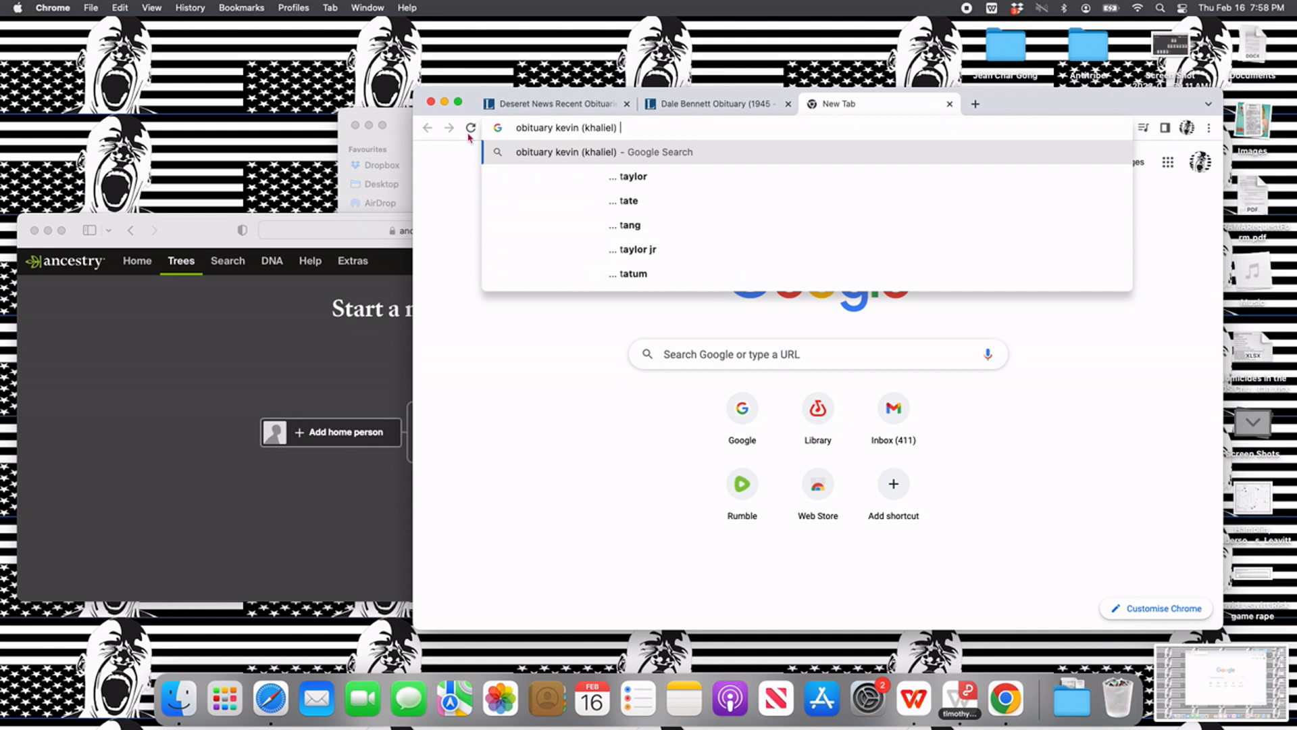
{"action": "key", "text": "Return"}
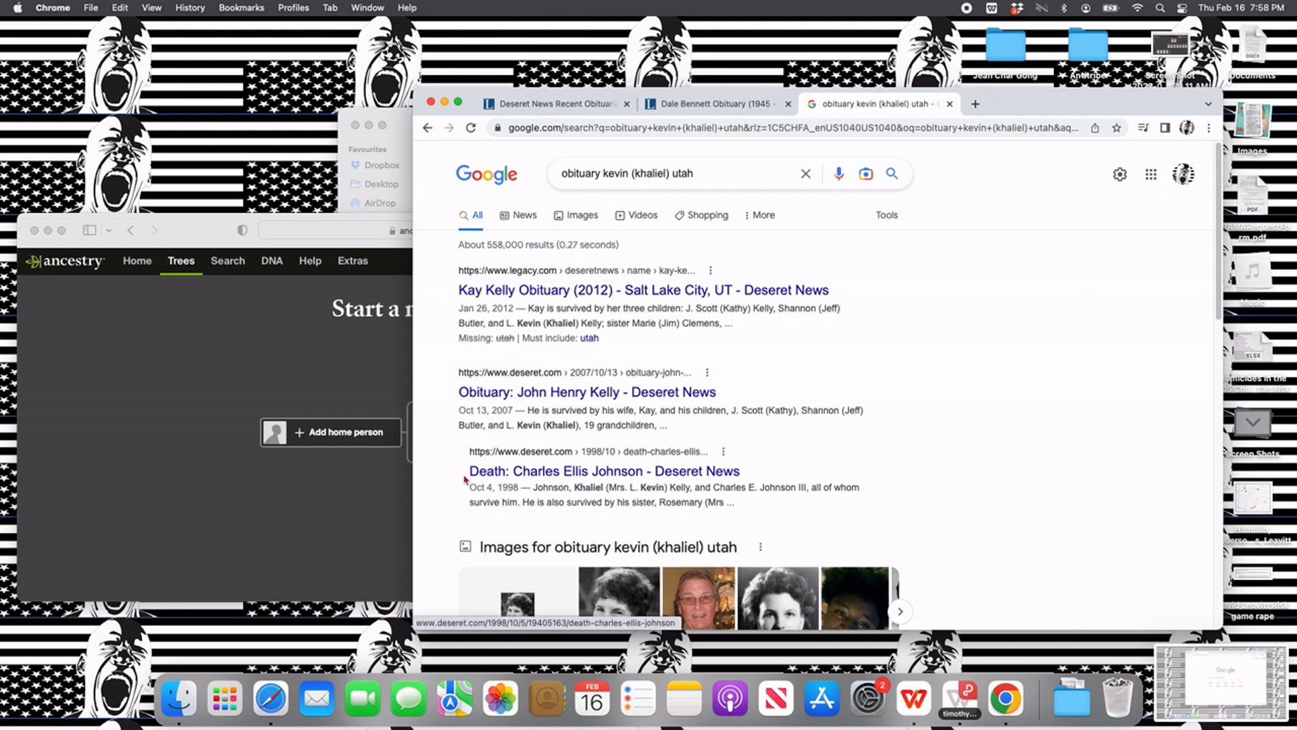
- Compare the Deseret News results naming the couple and open the October 13, 2007 obituary
{"action": "left_click_drag", "start_coordinate": [469, 450], "coordinate": [799, 517]}
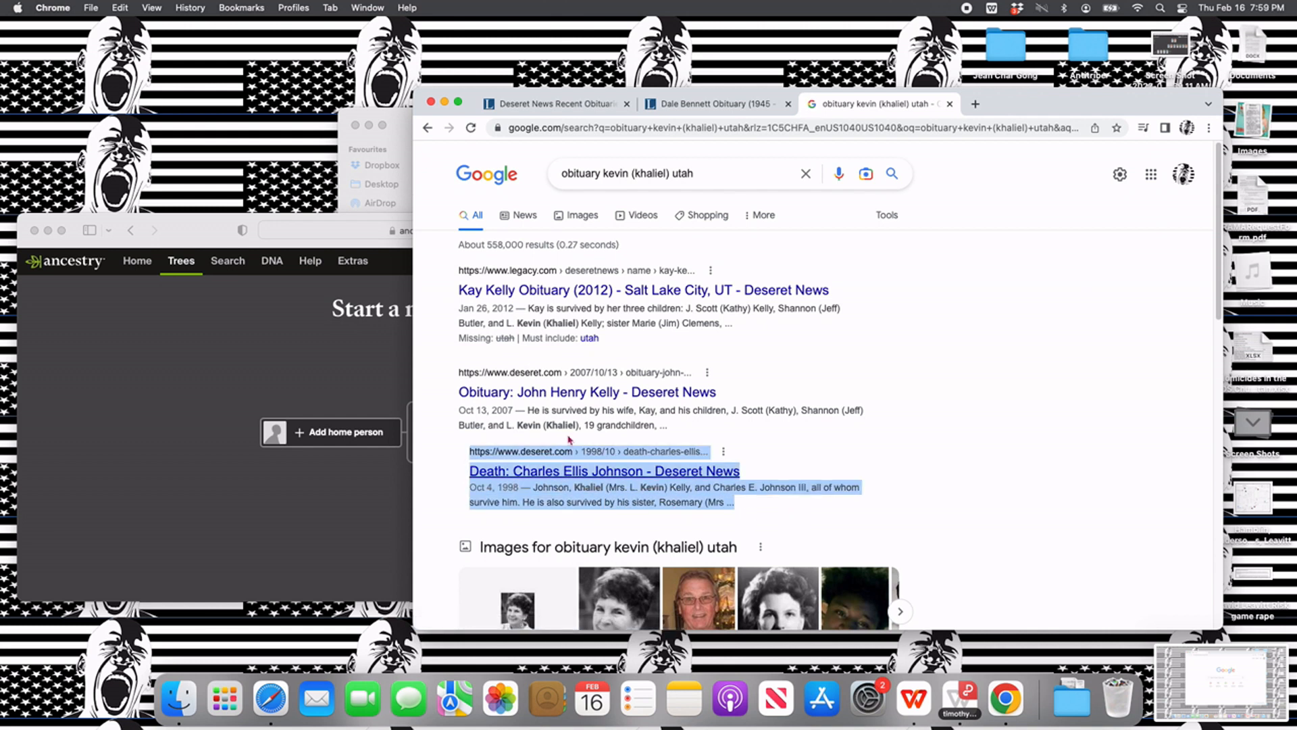
{"action": "left_click_drag", "start_coordinate": [459, 371], "coordinate": [696, 435]}
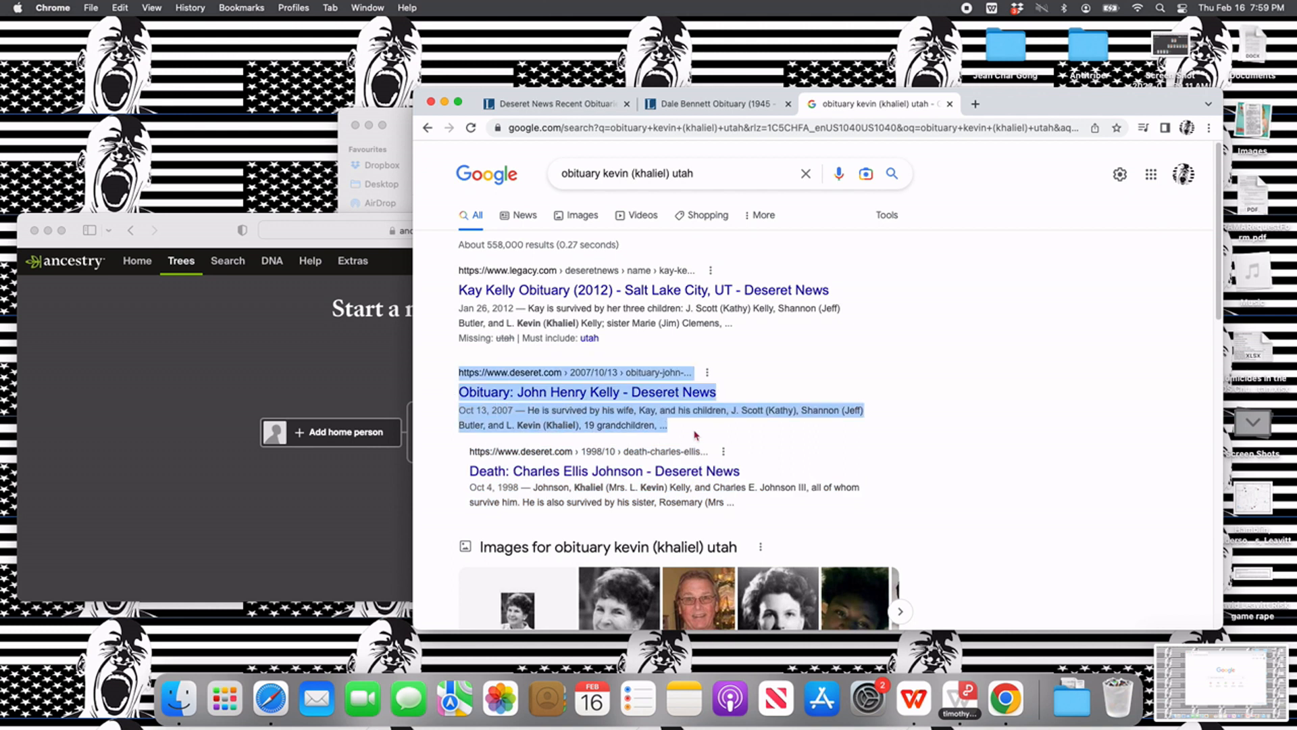
{"action": "left_click", "coordinate": [778, 415]}
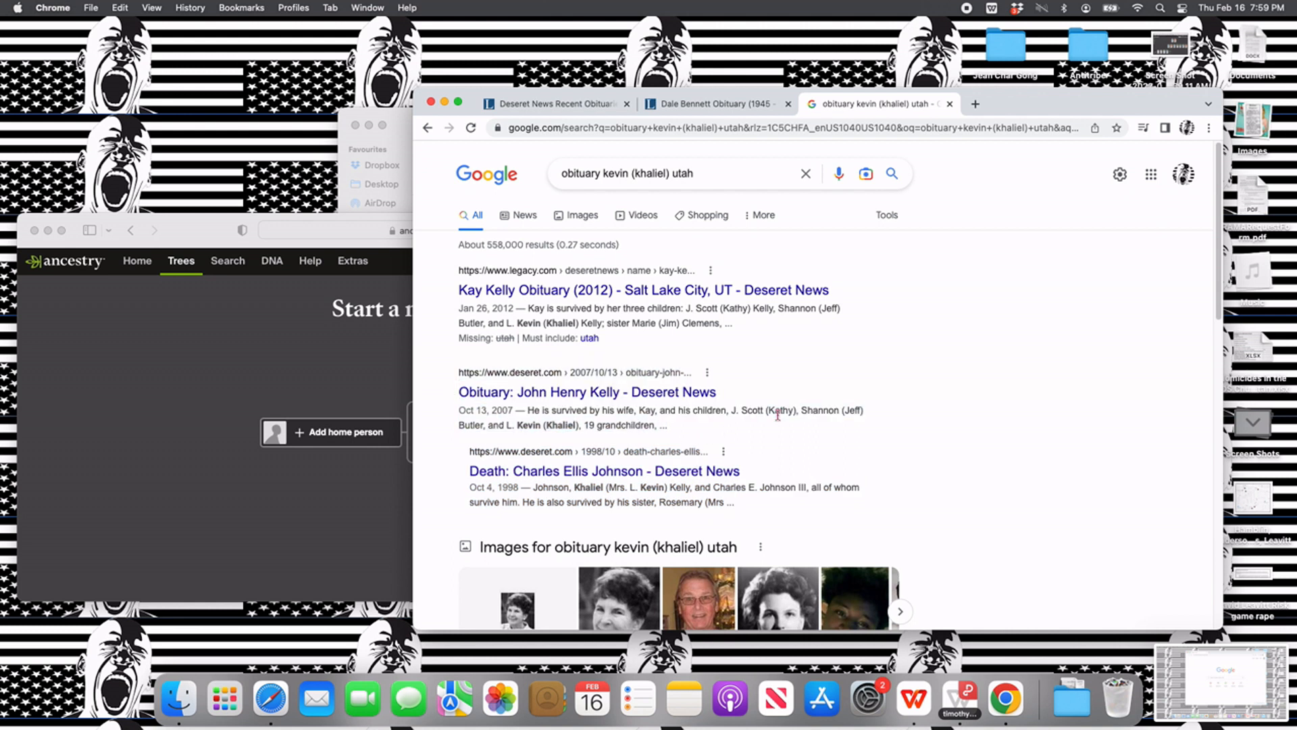
{"action": "left_click", "coordinate": [640, 396]}
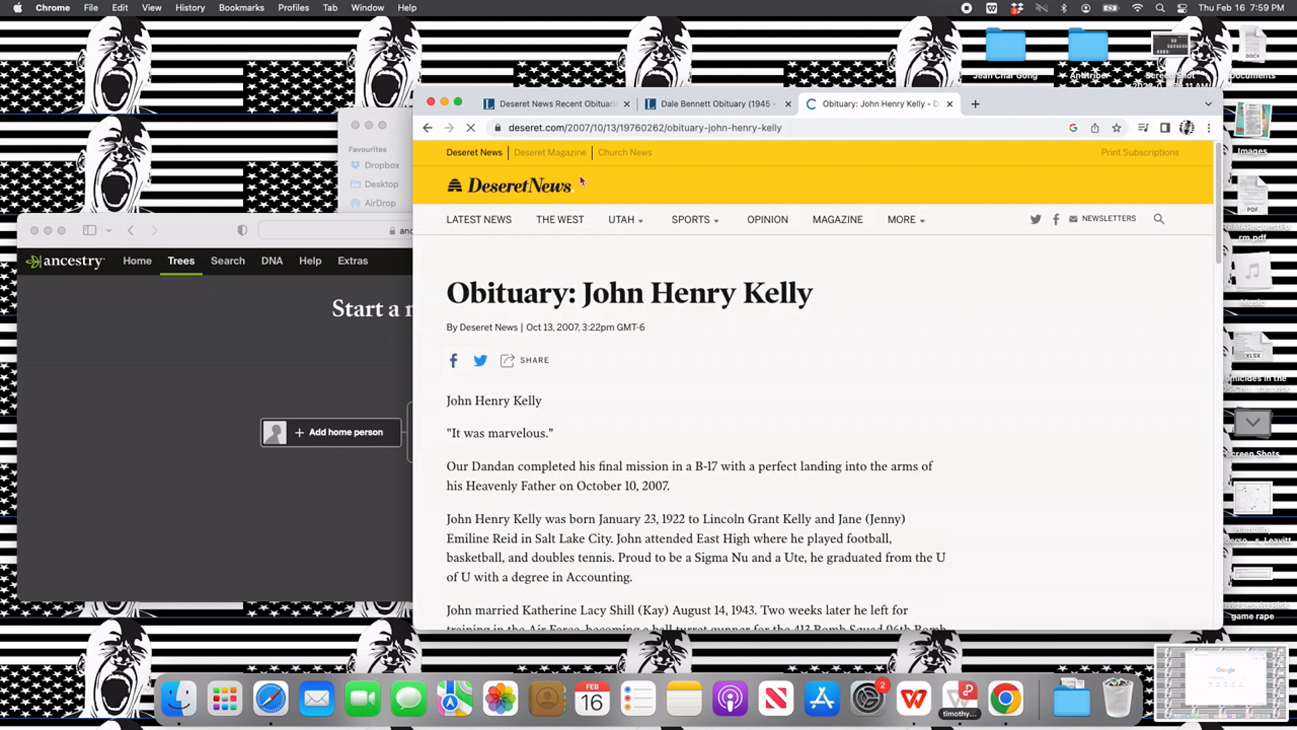
- Arrange the obituary window and the Ancestry window so that both pages can be used together
{"action": "left_click_drag", "start_coordinate": [1012, 108], "coordinate": [1285, 38]}
{"action": "left_click_drag", "start_coordinate": [629, 230], "coordinate": [585, 173]}
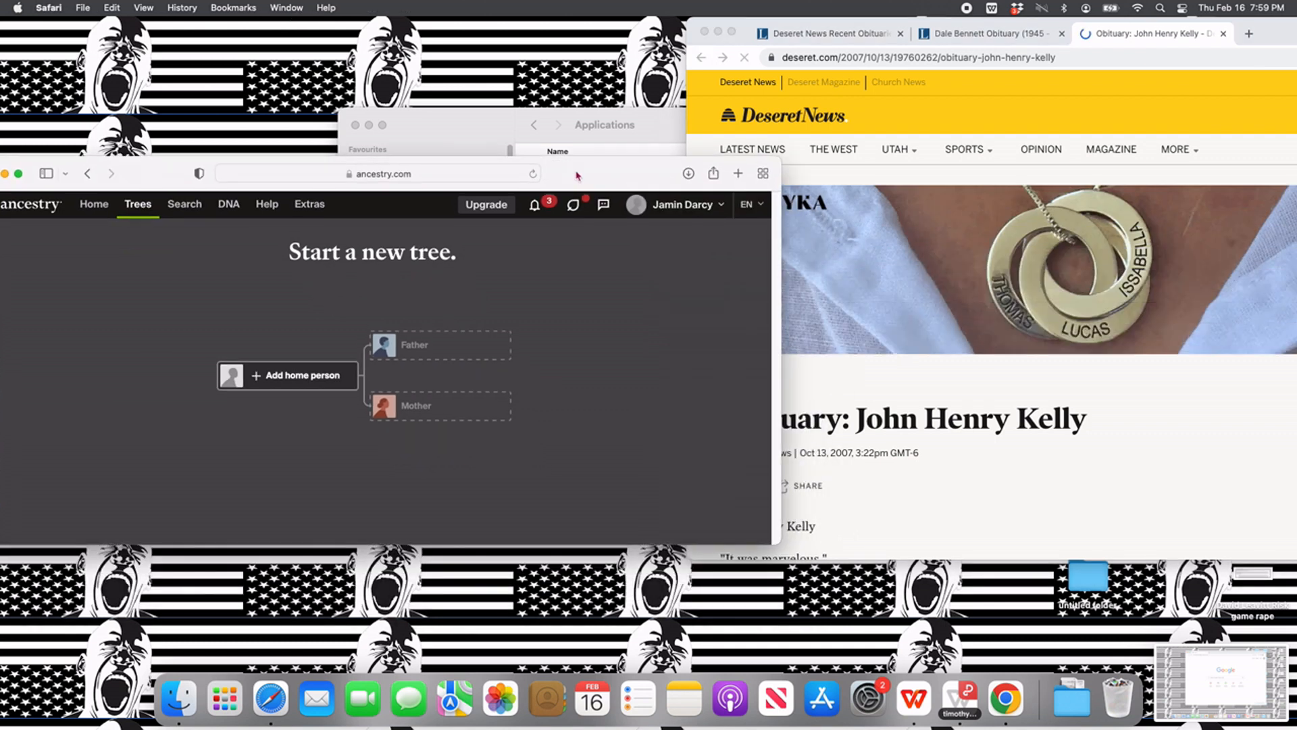
{"action": "scroll", "coordinate": [966, 489], "scroll_direction": "down", "scroll_amount": 10}
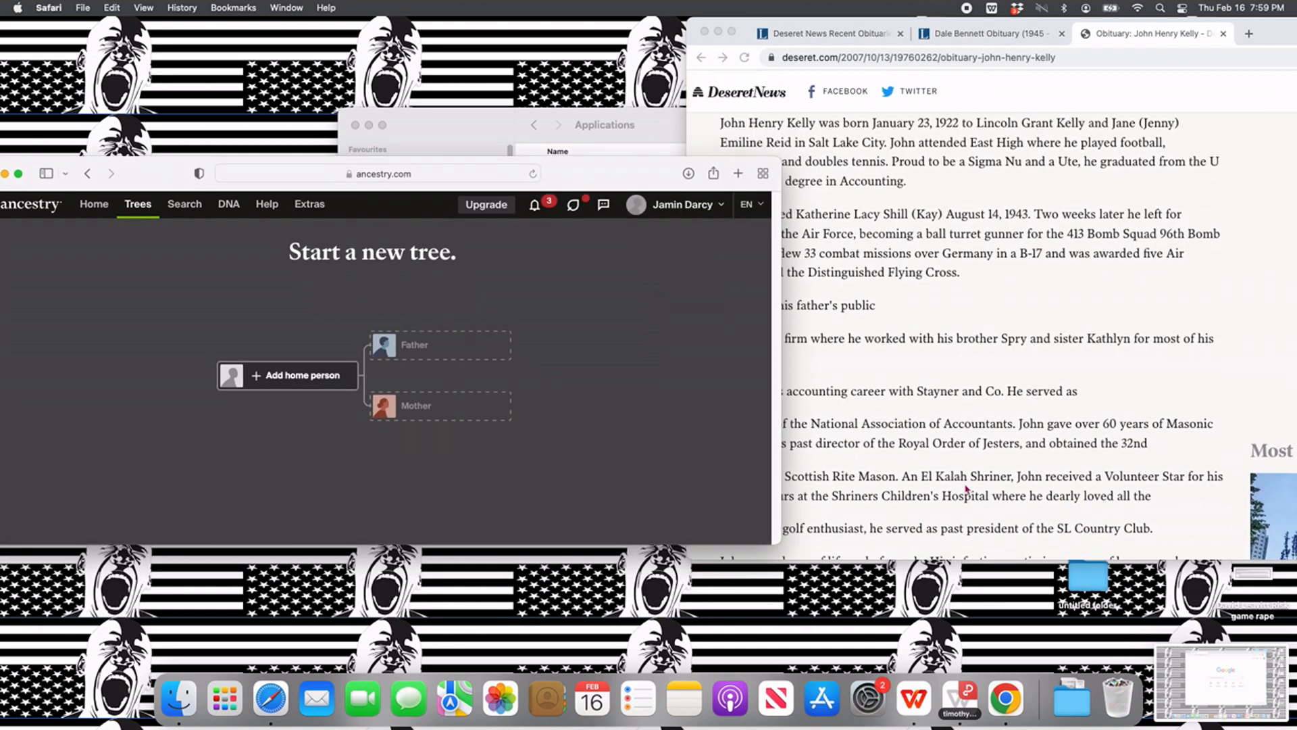
{"action": "left_click_drag", "start_coordinate": [649, 179], "coordinate": [770, 348]}
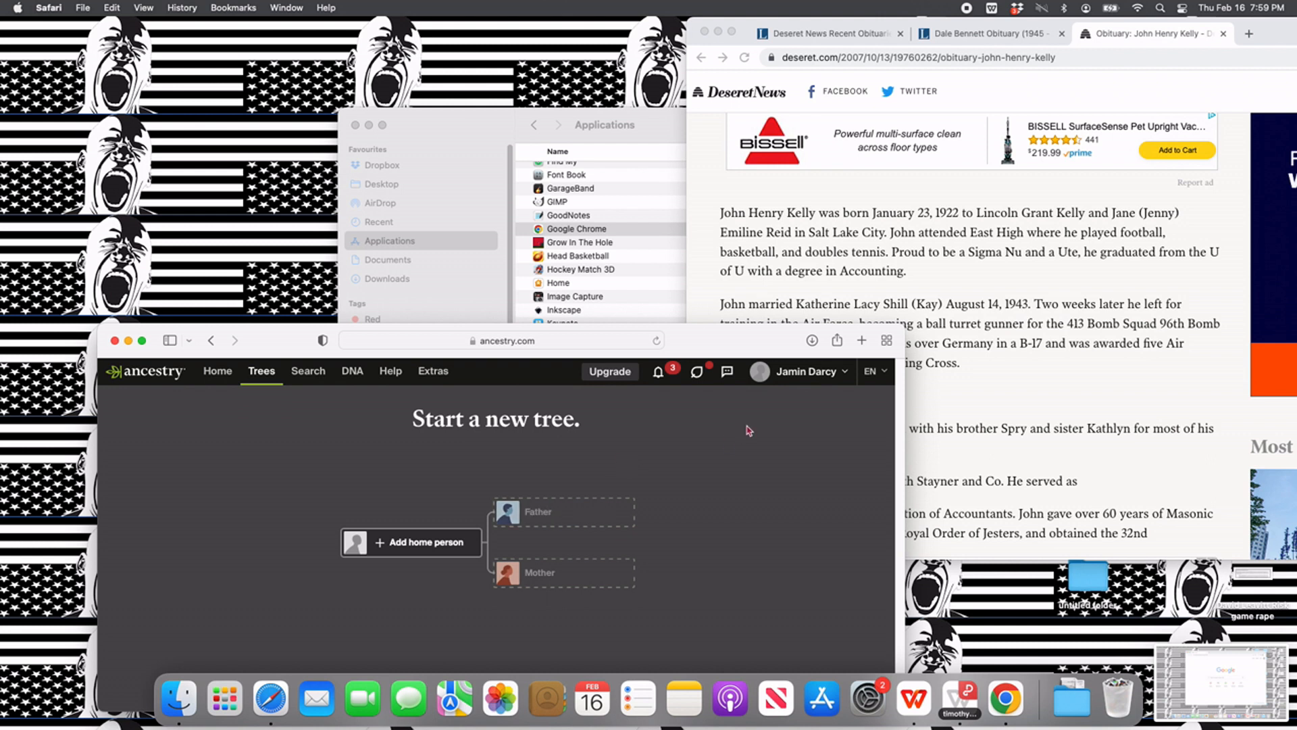
- Read the obituary down to the paragraph listing the surviving wife and children
{"action": "scroll", "coordinate": [975, 373], "scroll_direction": "down", "scroll_amount": 5}
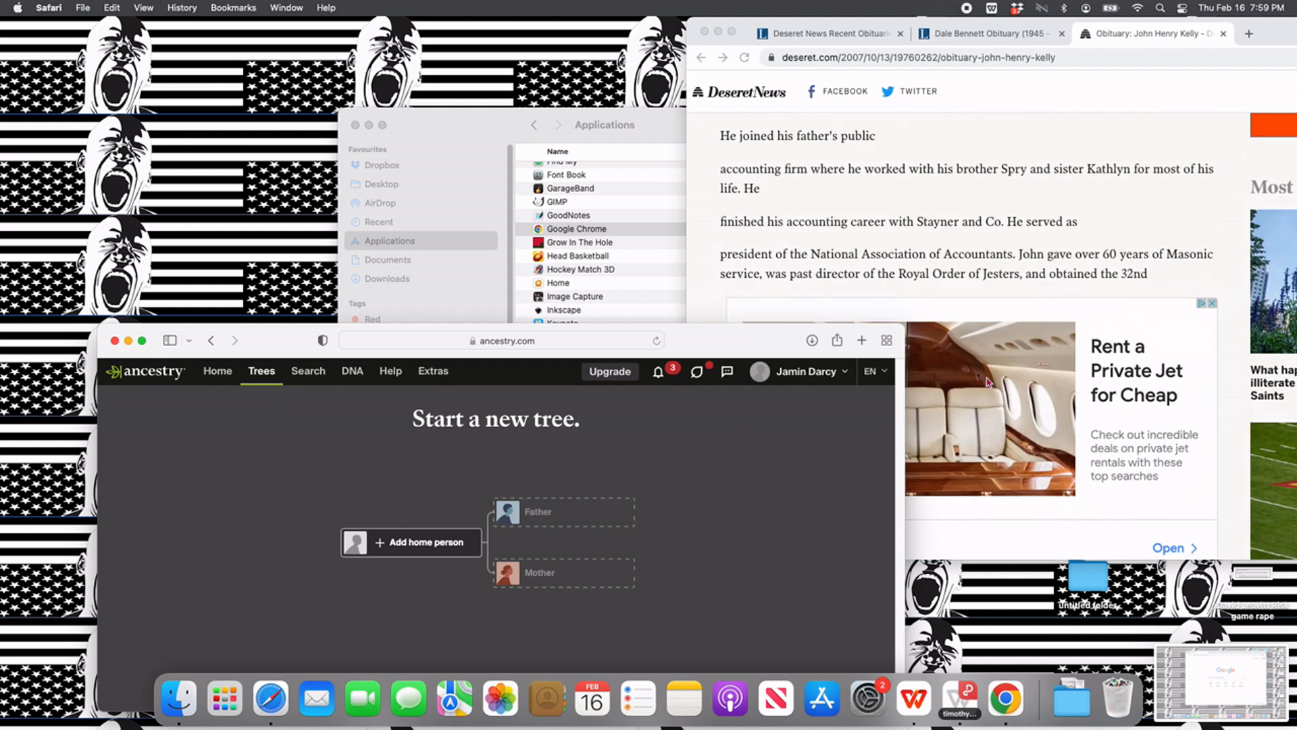
{"action": "scroll", "coordinate": [987, 382], "scroll_direction": "down", "scroll_amount": 5}
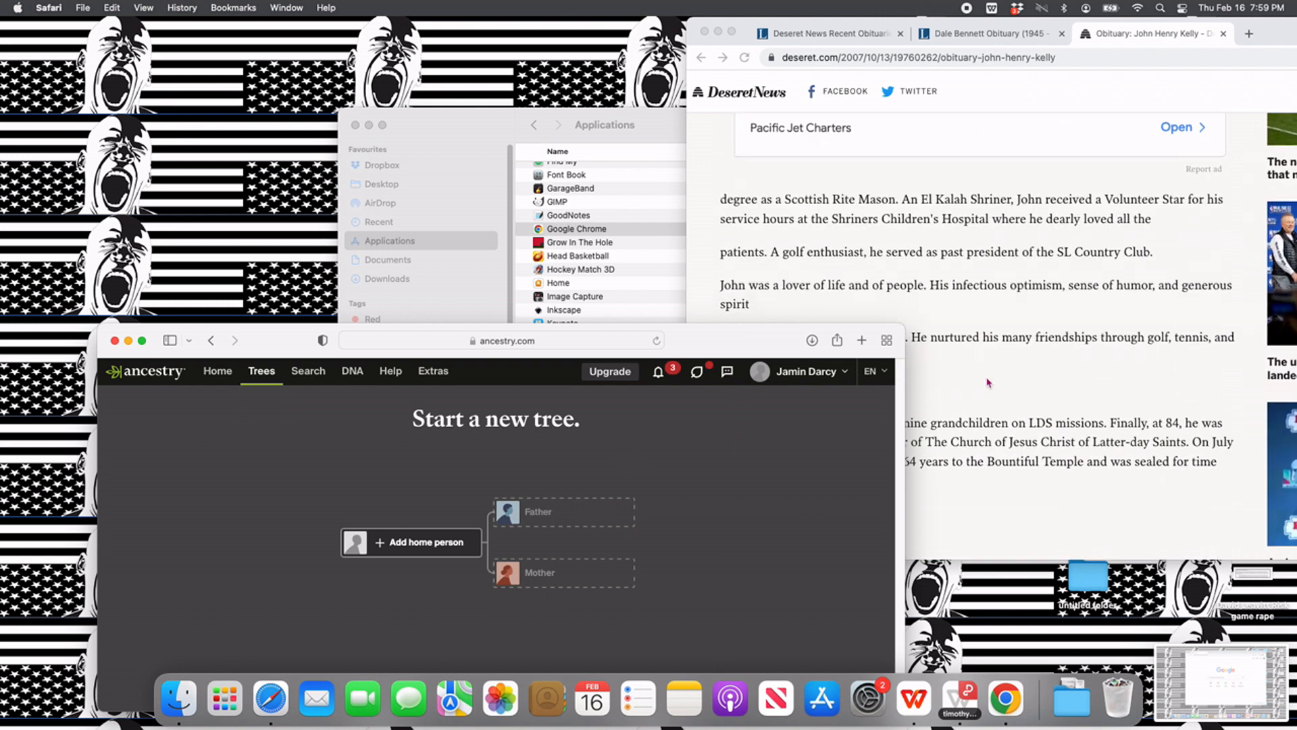
{"action": "scroll", "coordinate": [987, 382], "scroll_direction": "down", "scroll_amount": 5}
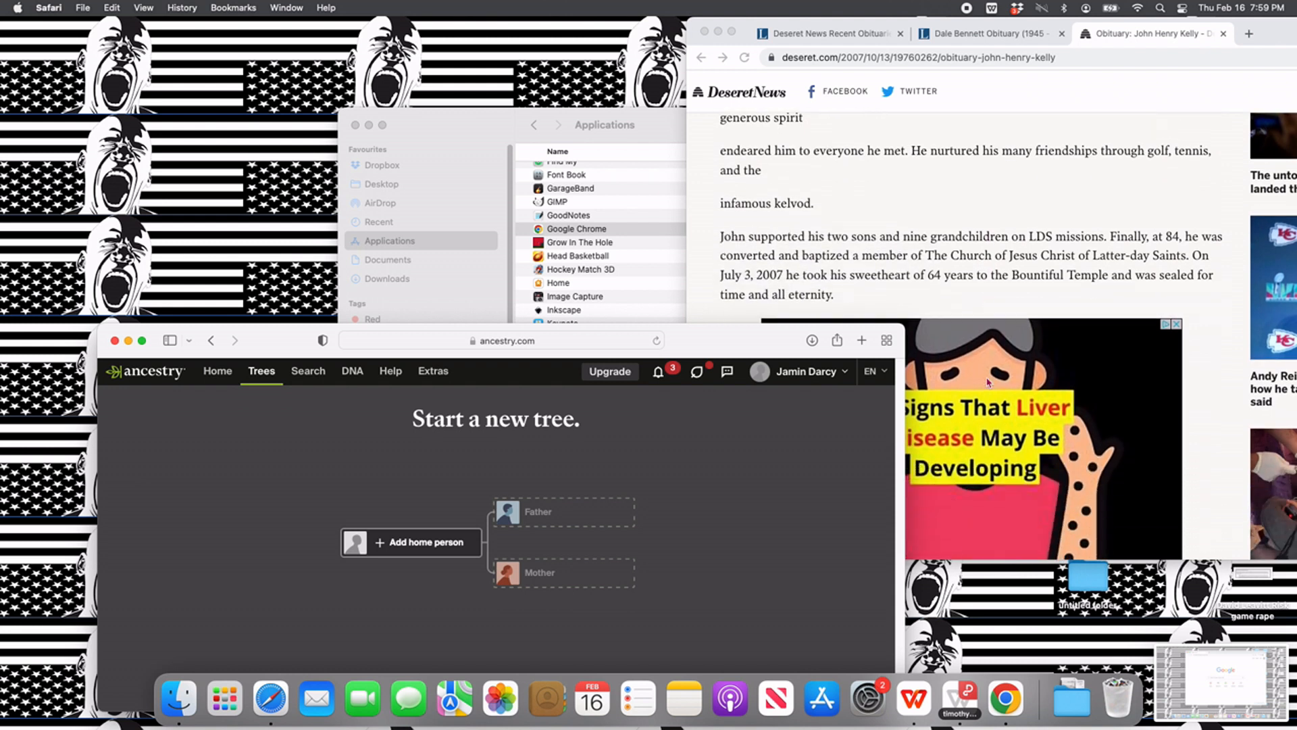
{"action": "scroll", "coordinate": [988, 382], "scroll_direction": "down", "scroll_amount": 6}
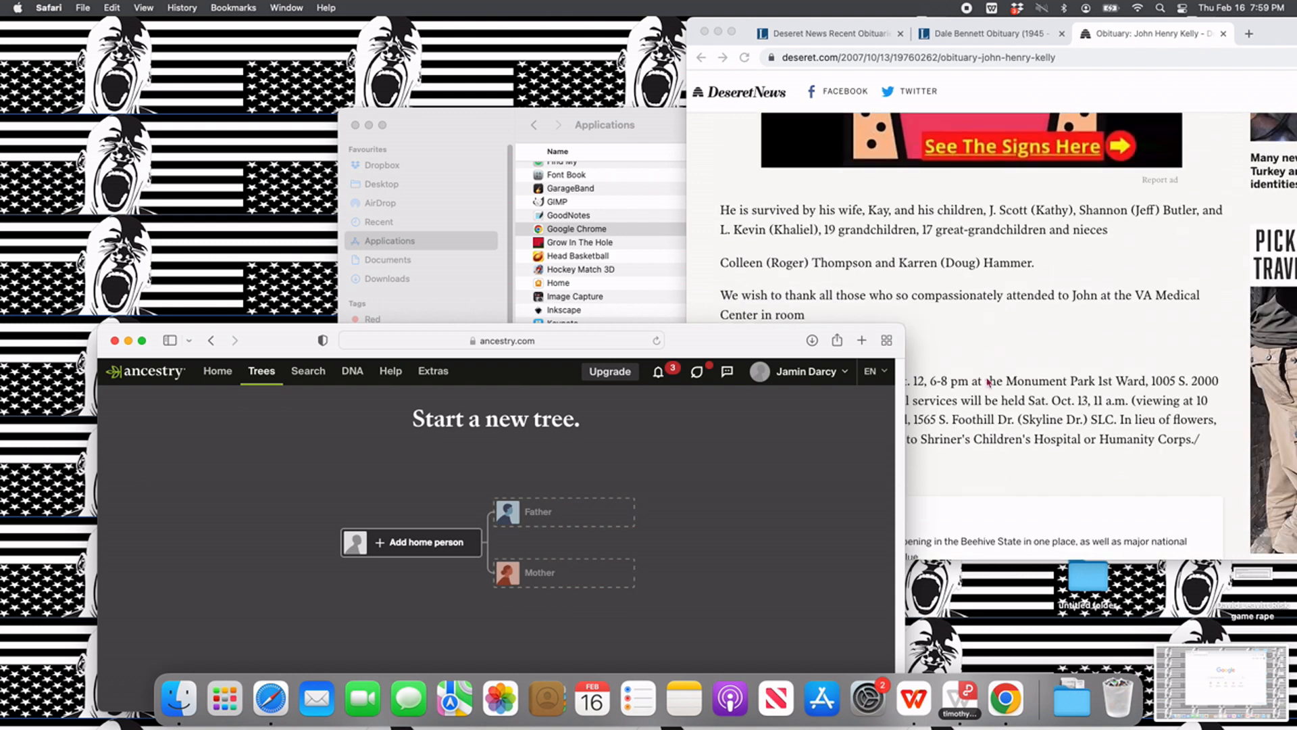
{"action": "scroll", "coordinate": [988, 382], "scroll_direction": "down", "scroll_amount": 1}
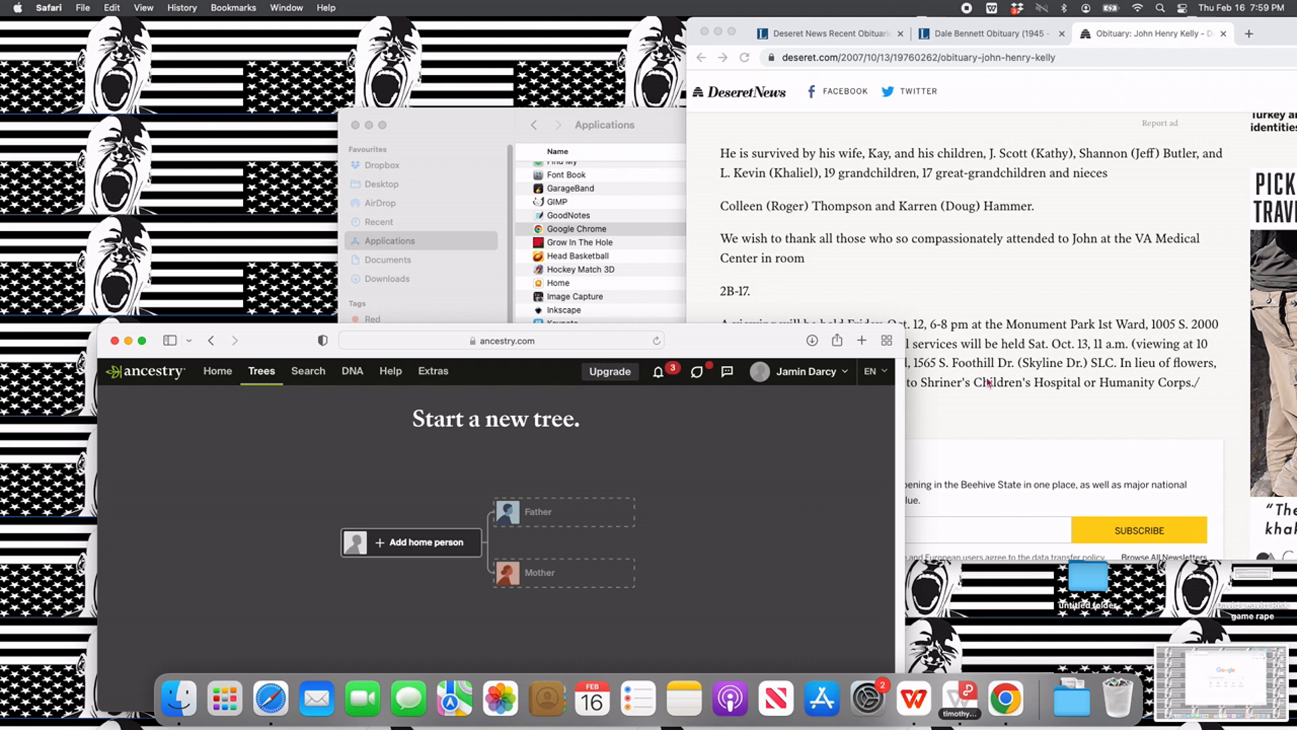
- Add the deceased's son as the tree's home person with his first and last name, gender Male and status Living
{"action": "left_click", "coordinate": [446, 556]}
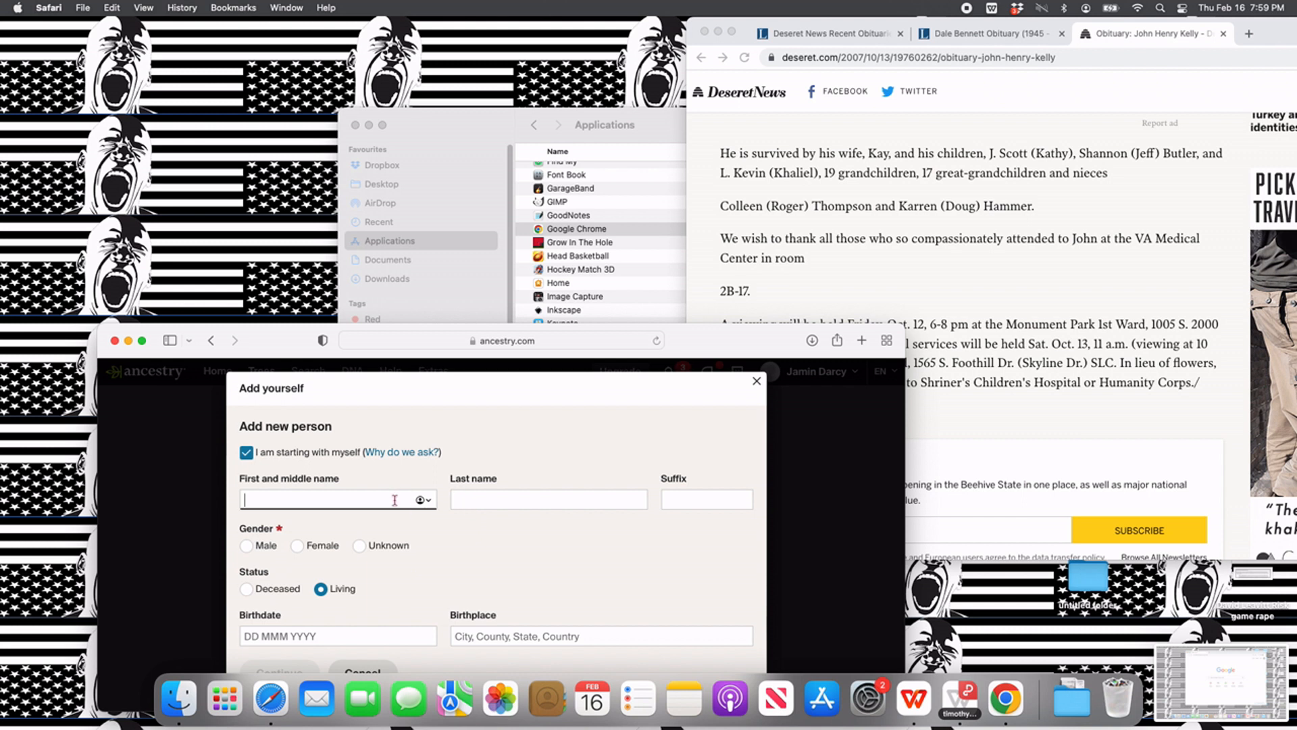
{"action": "left_click", "coordinate": [395, 500]}
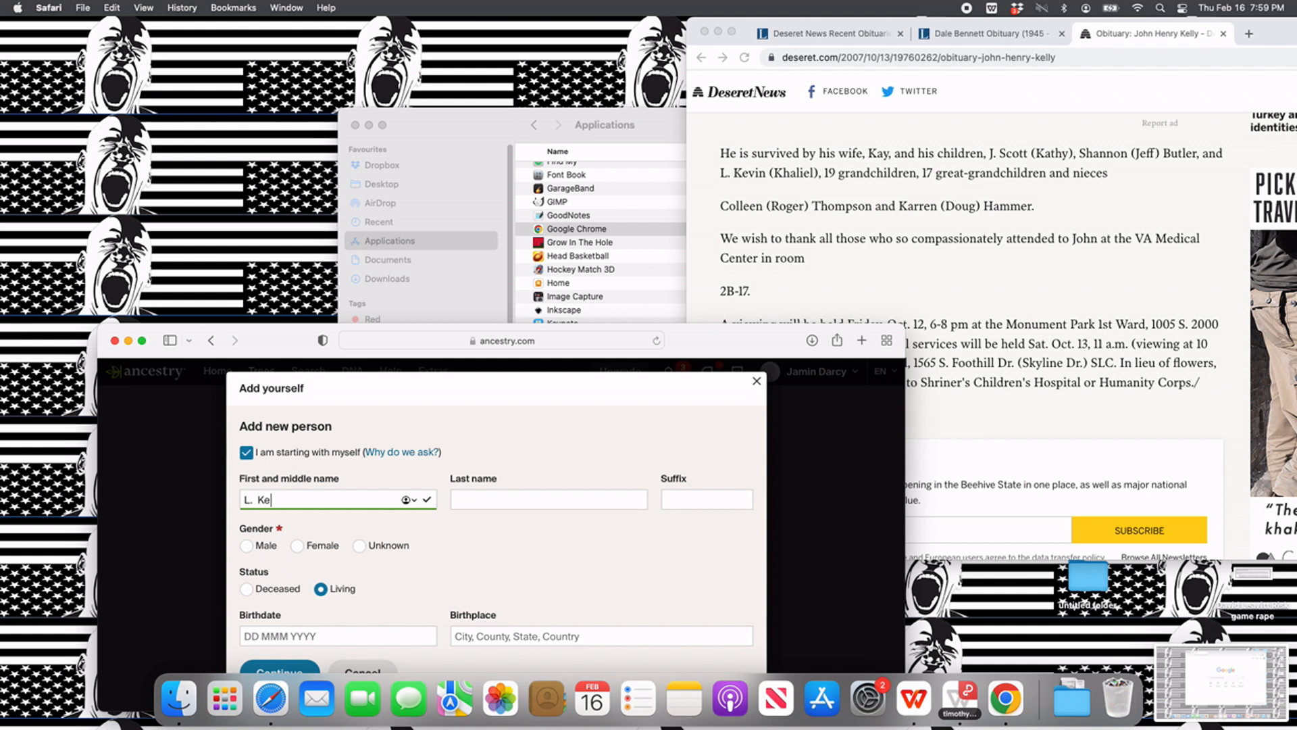
{"action": "key", "text": "Tab"}
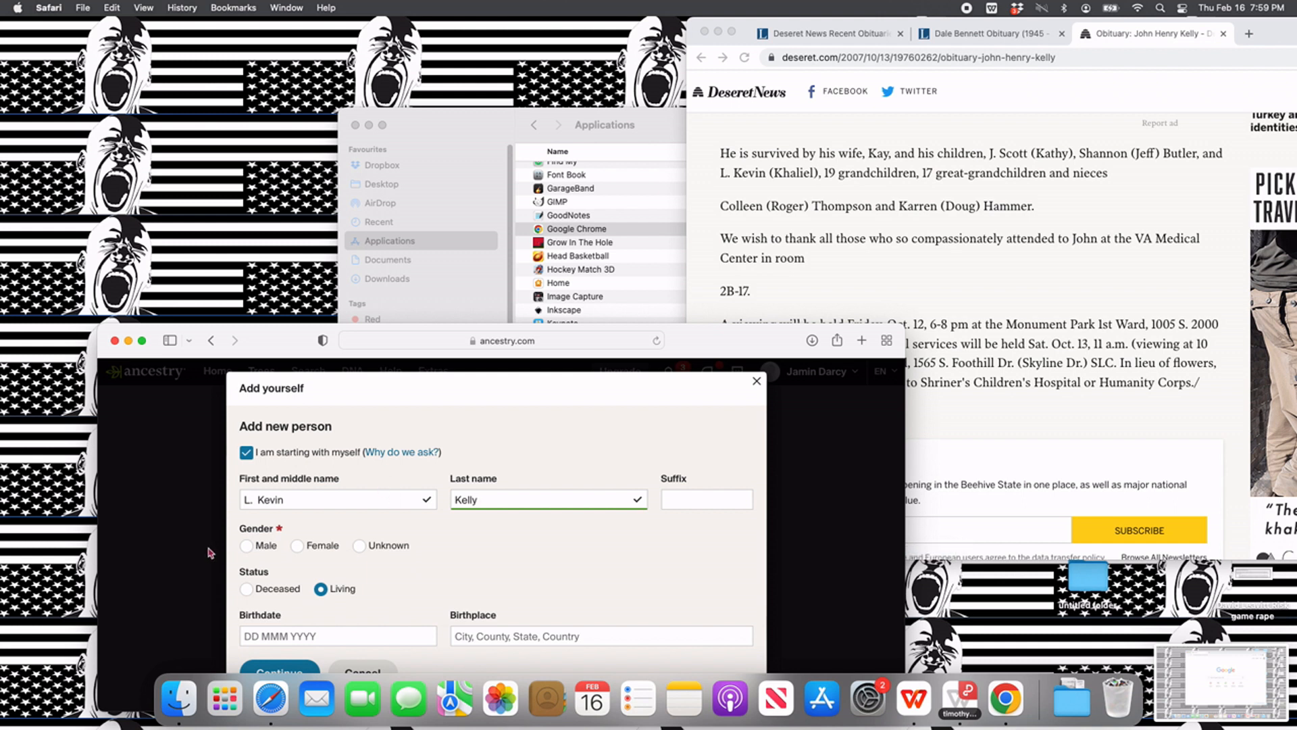
{"action": "left_click", "coordinate": [246, 546]}
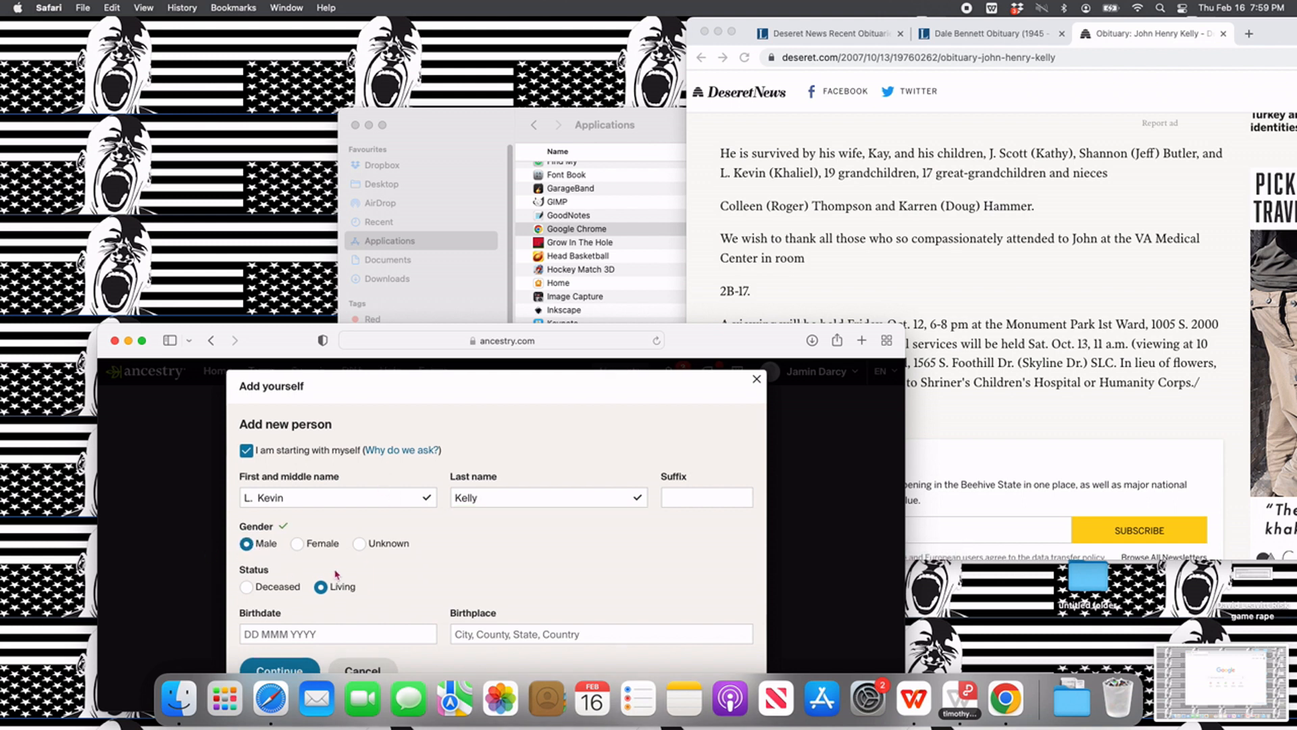
{"action": "left_click", "coordinate": [281, 667]}
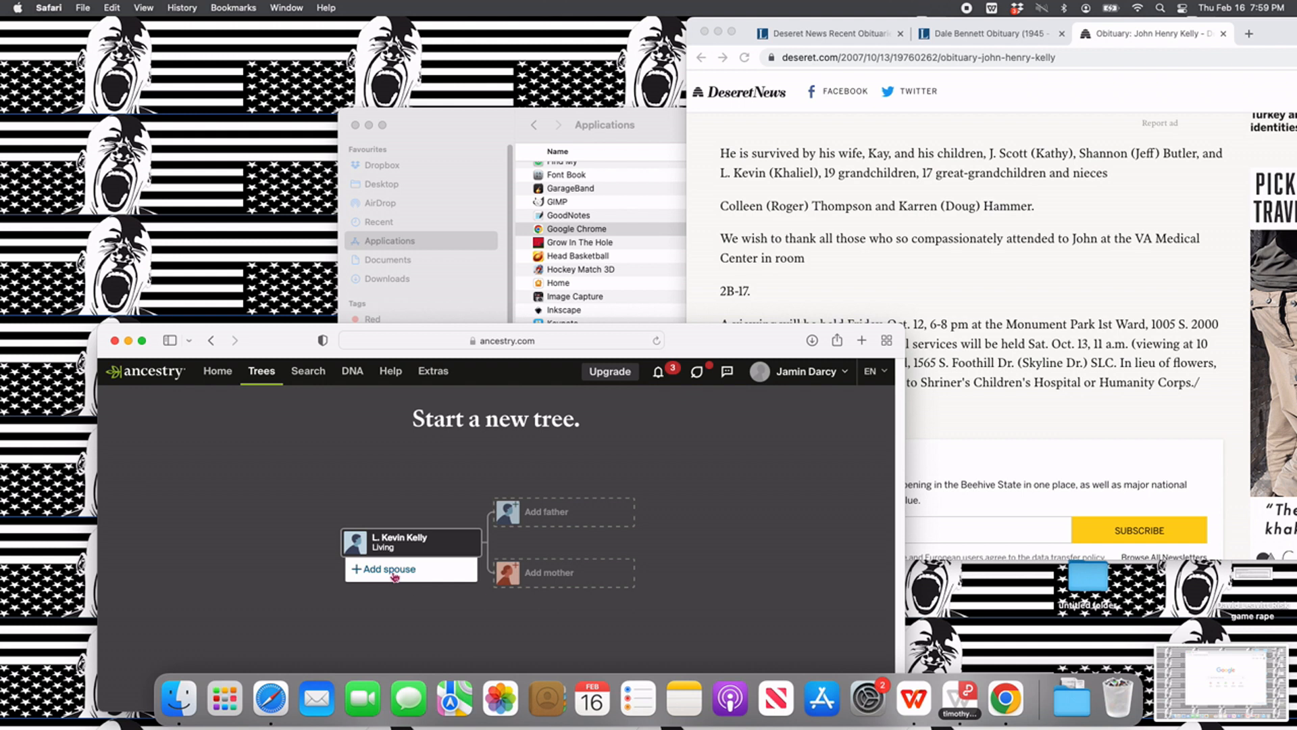
- Start adding the home person's father and enter his first and middle name from the obituary, keeping the family surname and gender Male
{"action": "left_click", "coordinate": [533, 514]}
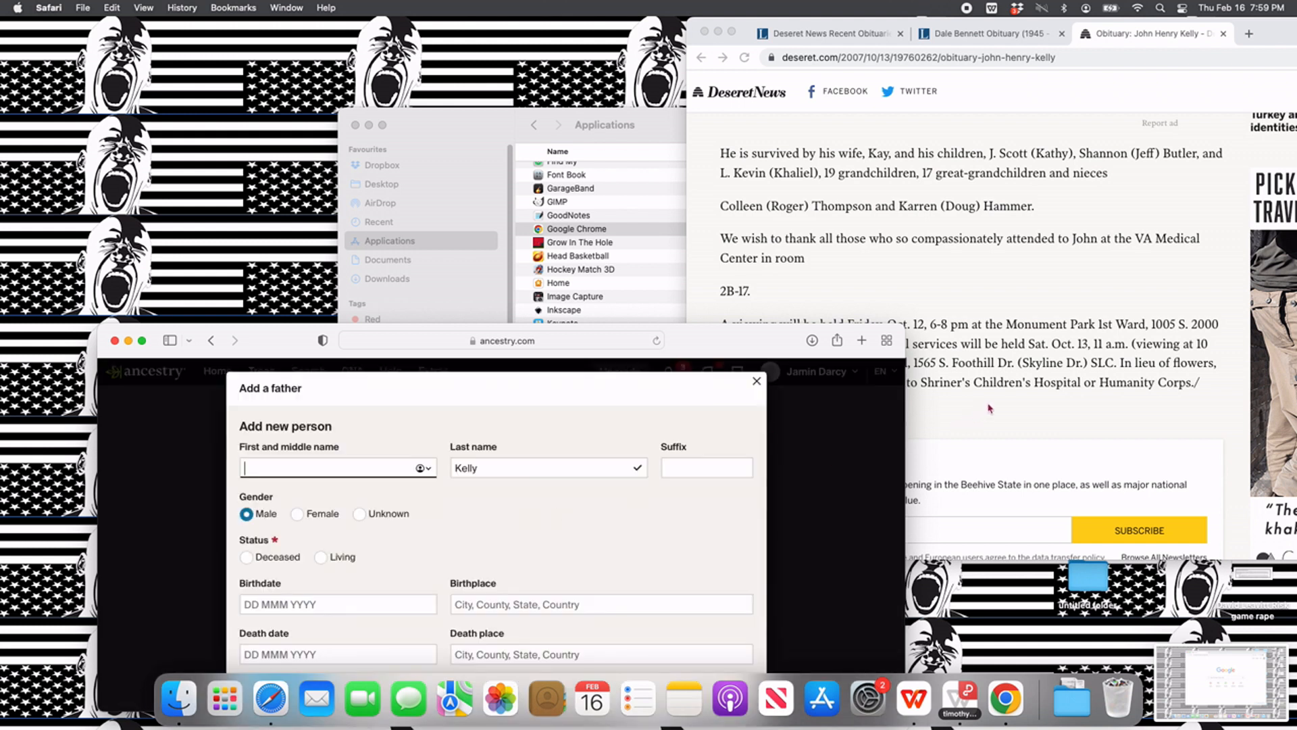
{"action": "scroll", "coordinate": [988, 409], "scroll_direction": "up", "scroll_amount": 15}
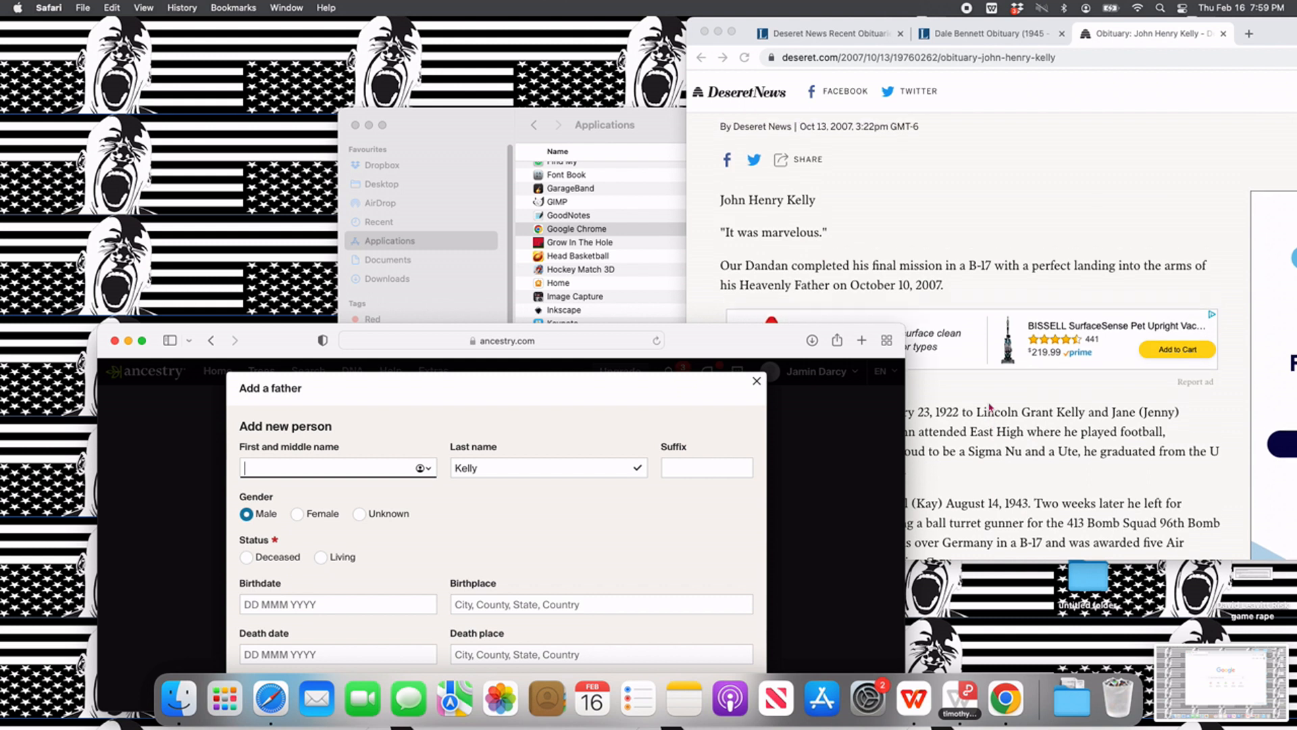
{"action": "scroll", "coordinate": [990, 408], "scroll_direction": "down", "scroll_amount": 1}
{"action": "type", "text": "John Henry"}
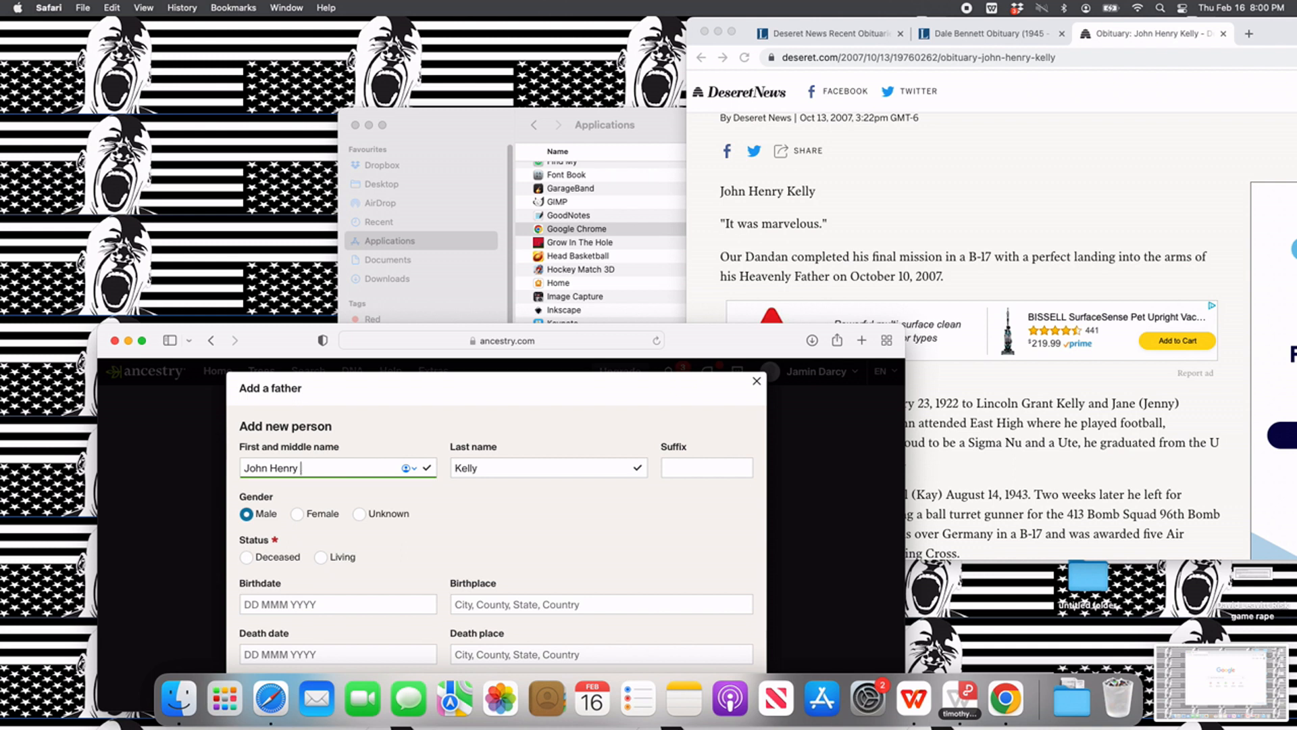
{"action": "key", "text": "Tab"}
{"action": "key", "text": "Tab"}
{"action": "key", "text": "Tab"}
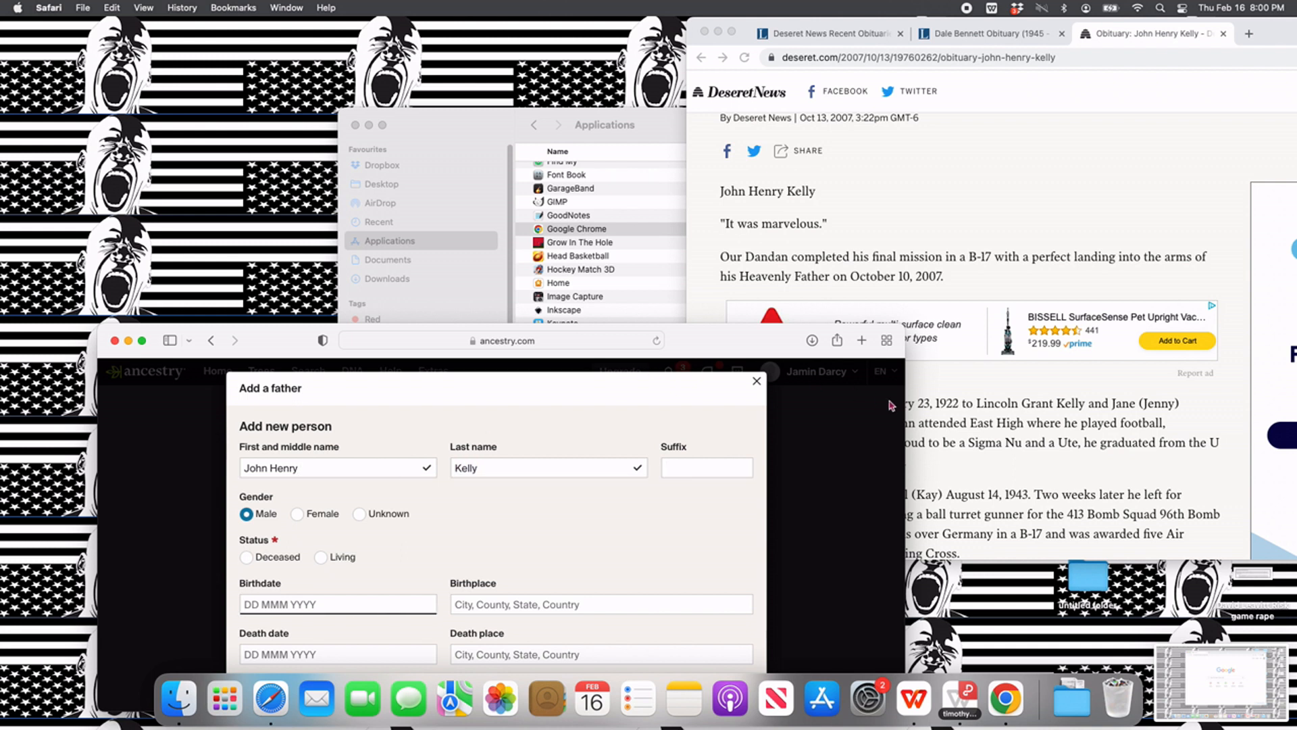
- Look up the father's birth details in the obituary and fill in his birthdate
{"action": "scroll", "coordinate": [781, 273], "scroll_direction": "up", "scroll_amount": 5}
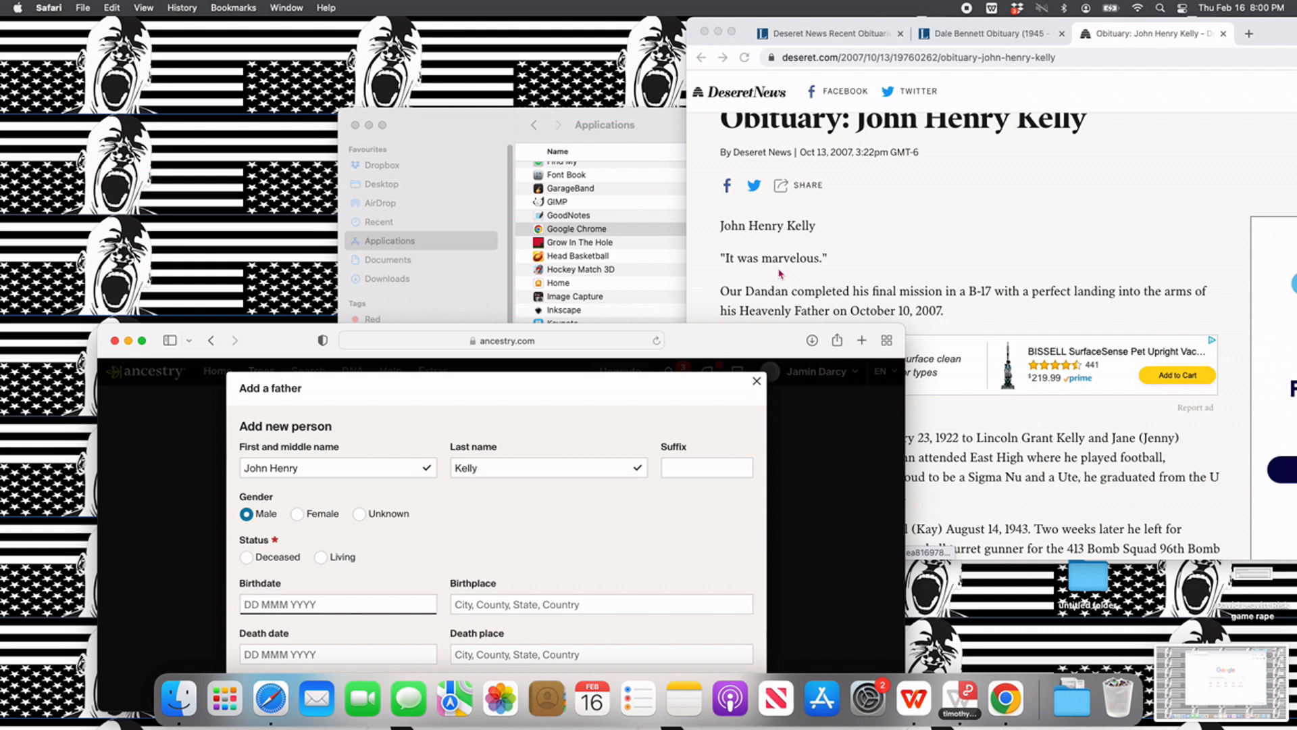
{"action": "scroll", "coordinate": [781, 274], "scroll_direction": "down", "scroll_amount": 6}
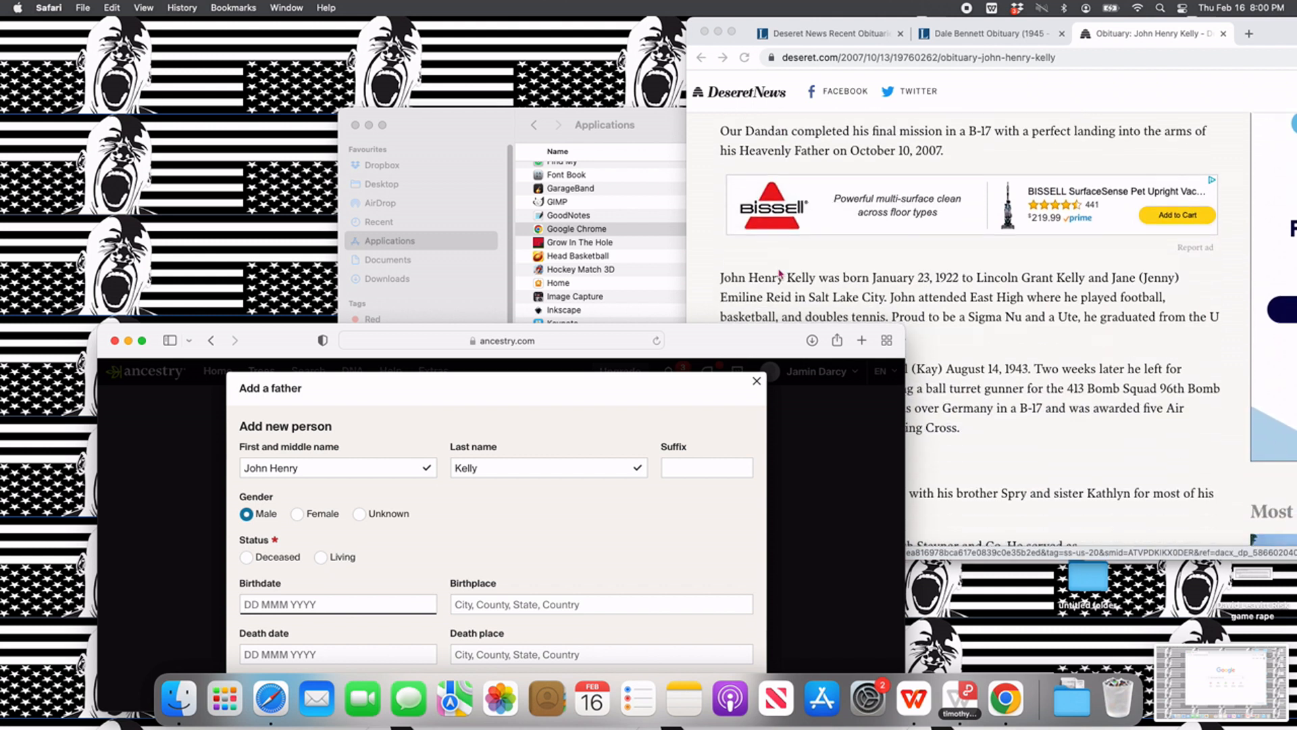
{"action": "key", "text": "BackSpace"}
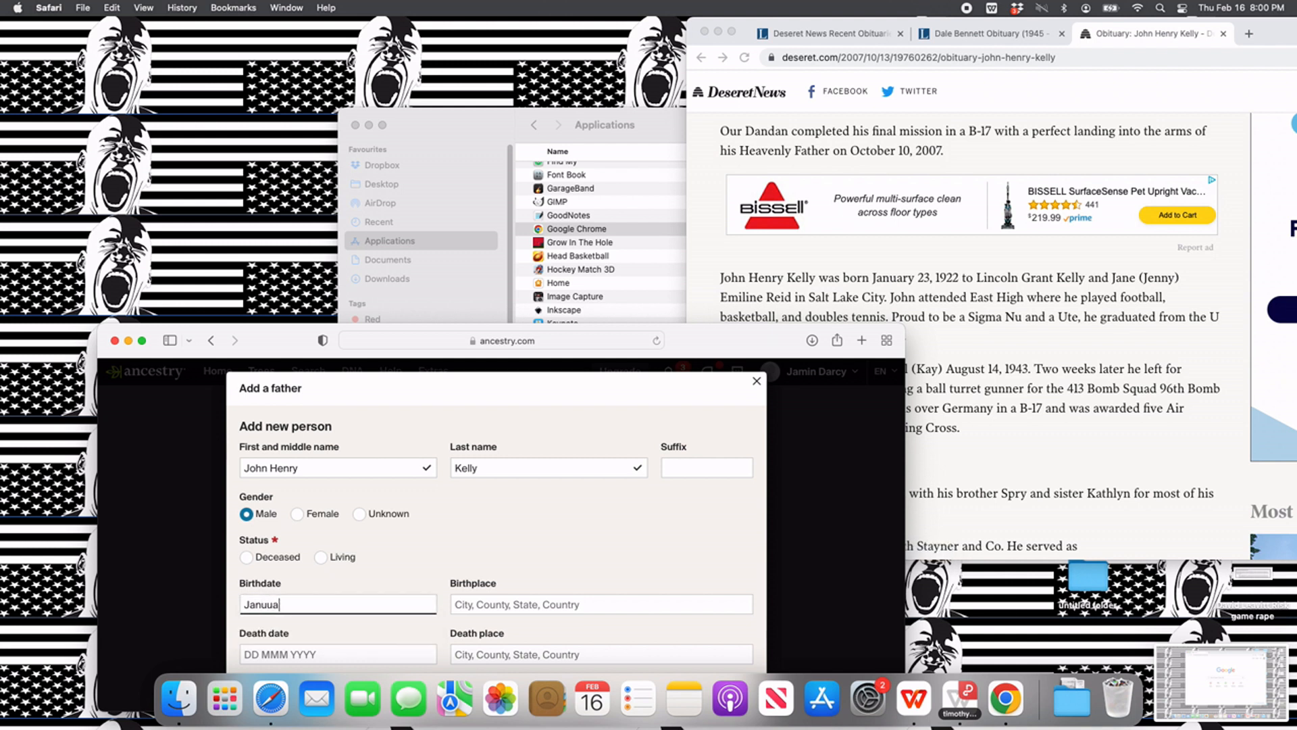
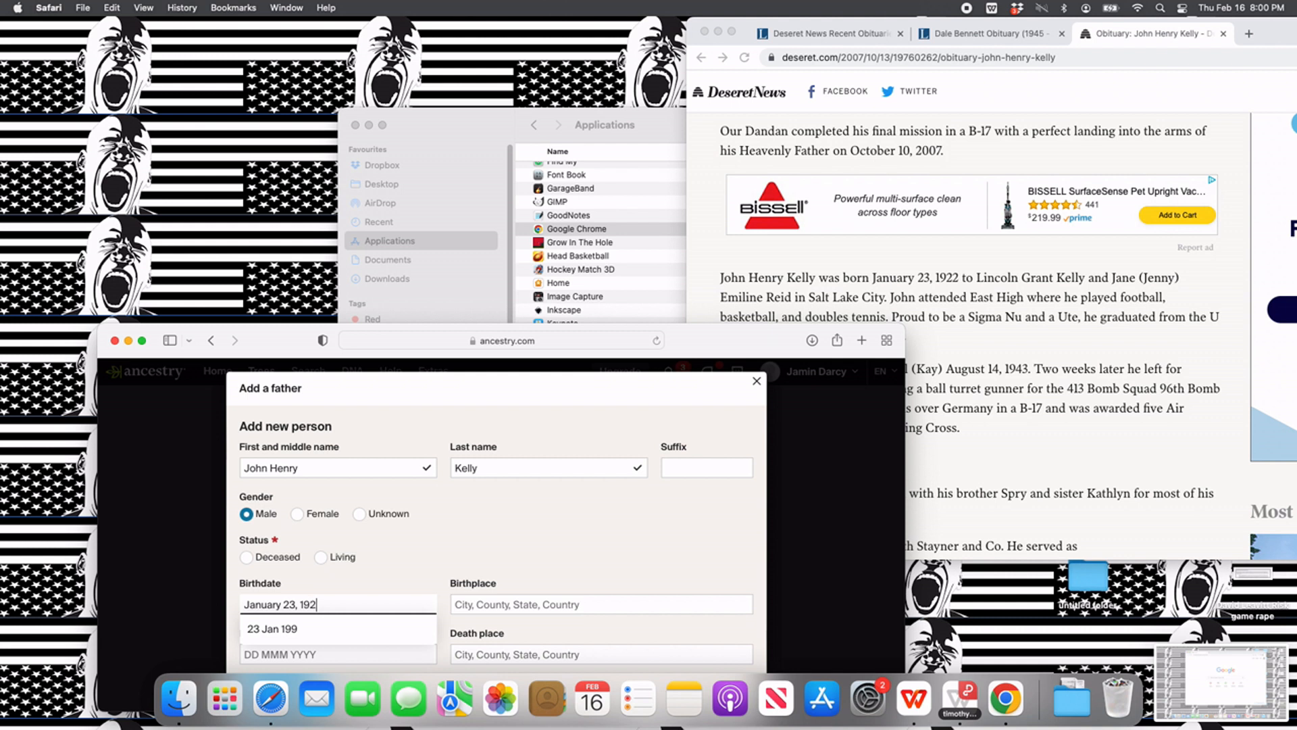
- Set the father's birthplace to Salt Lake City, Salt Lake, Utah, USA and his death date to October 10, 2007
{"action": "key", "text": "Tab"}
{"action": "type", "text": "S"}
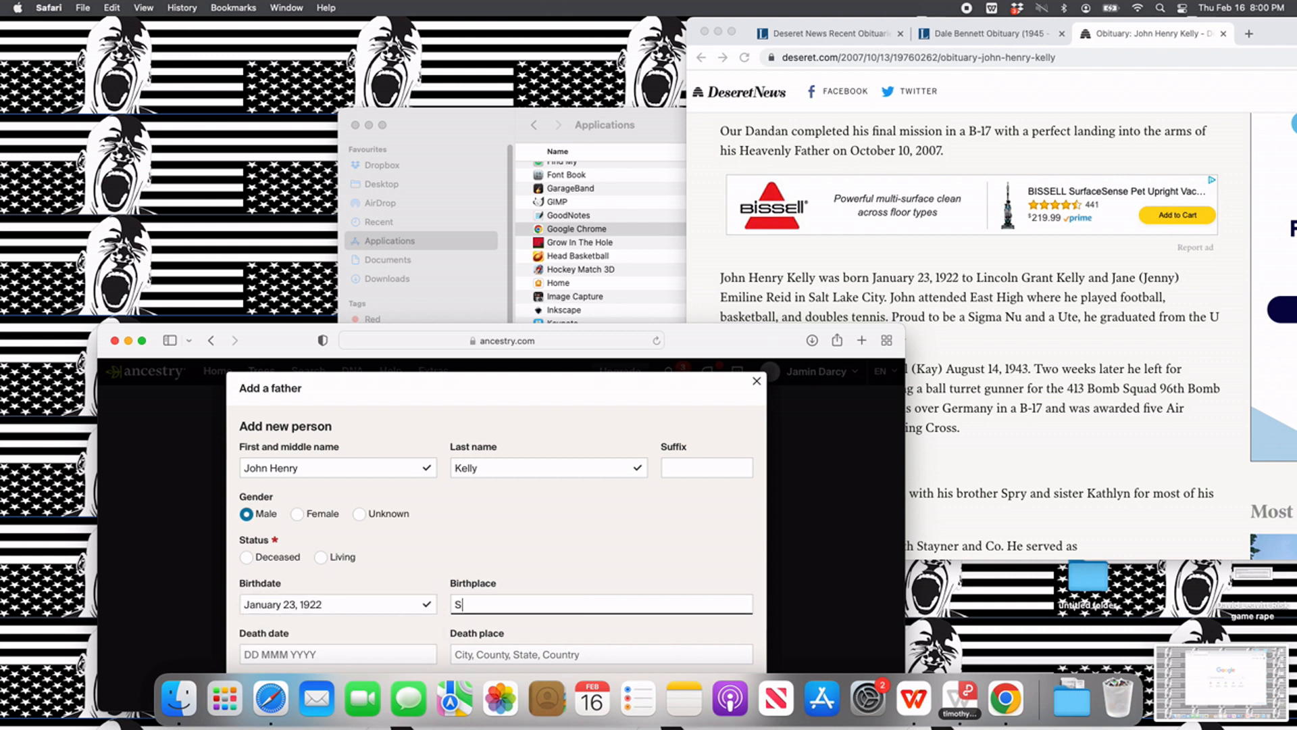
{"action": "type", "text": "alt Lake City"}
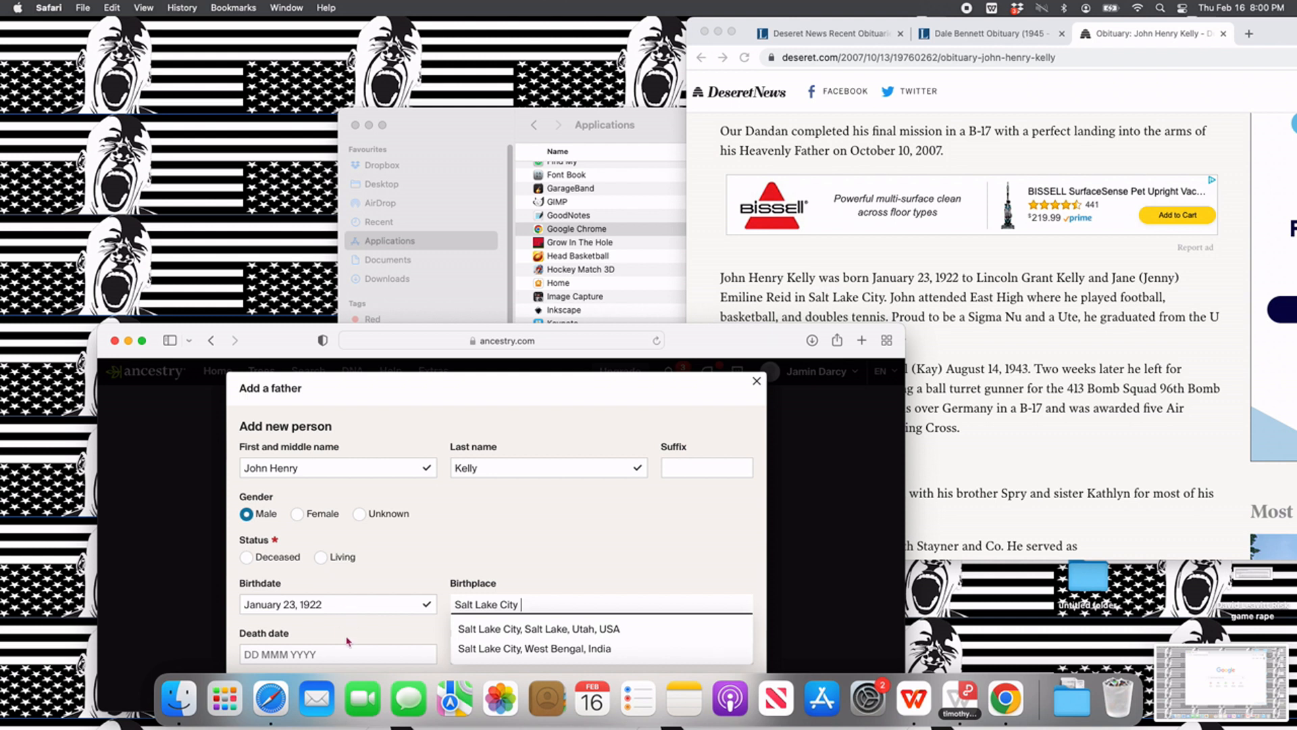
{"action": "left_click", "coordinate": [475, 629]}
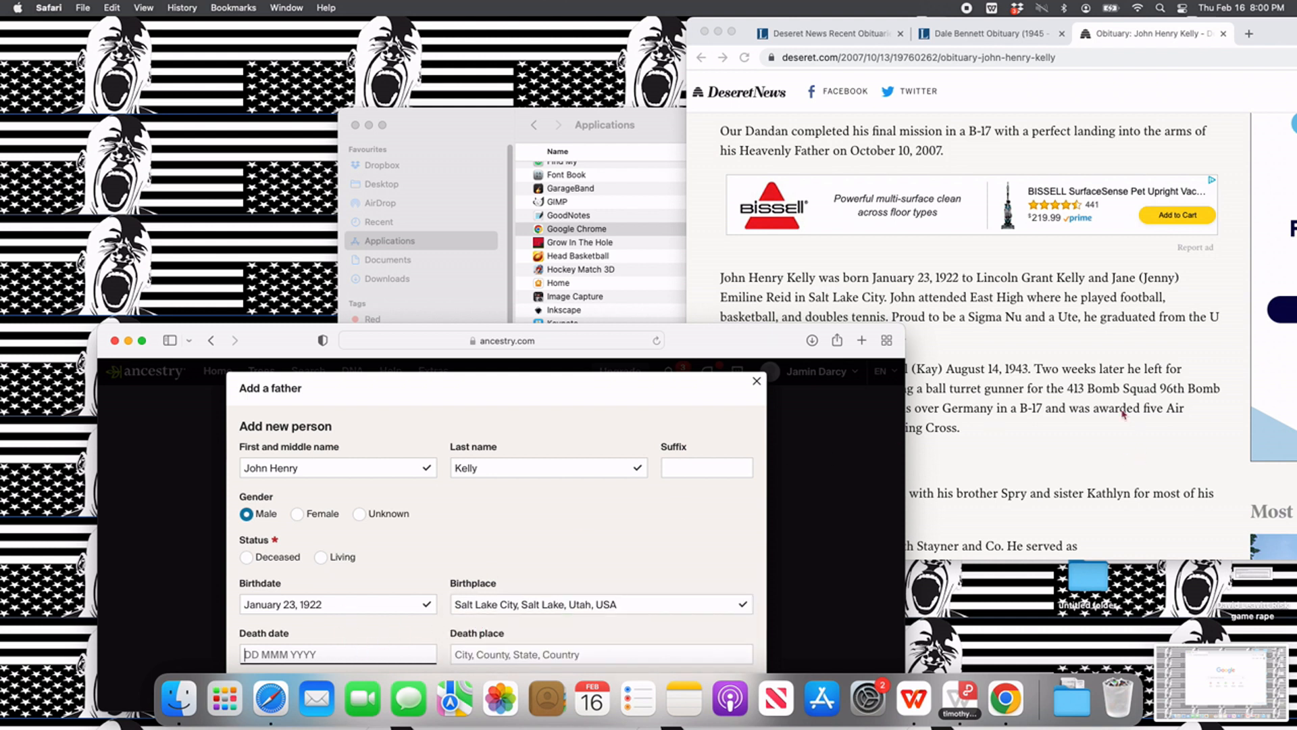
{"action": "type", "text": "October 10, 2007"}
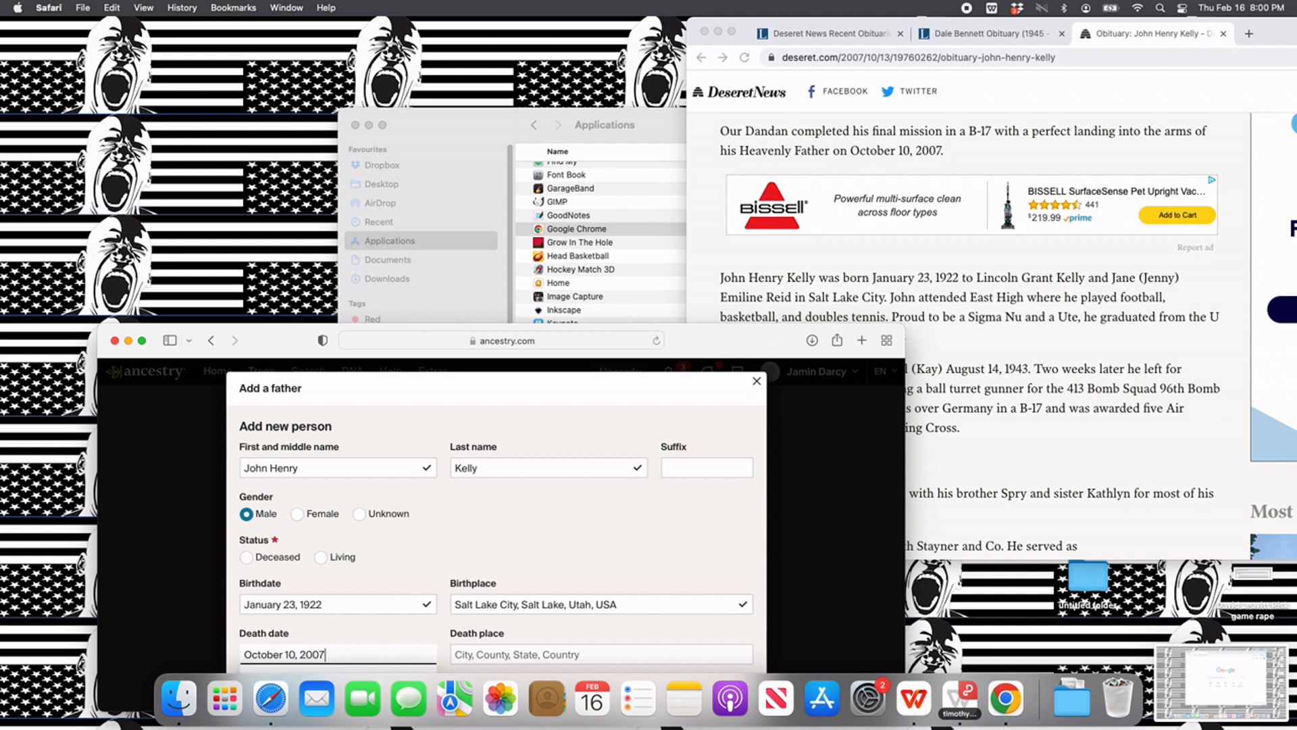
{"action": "key", "text": "Tab"}
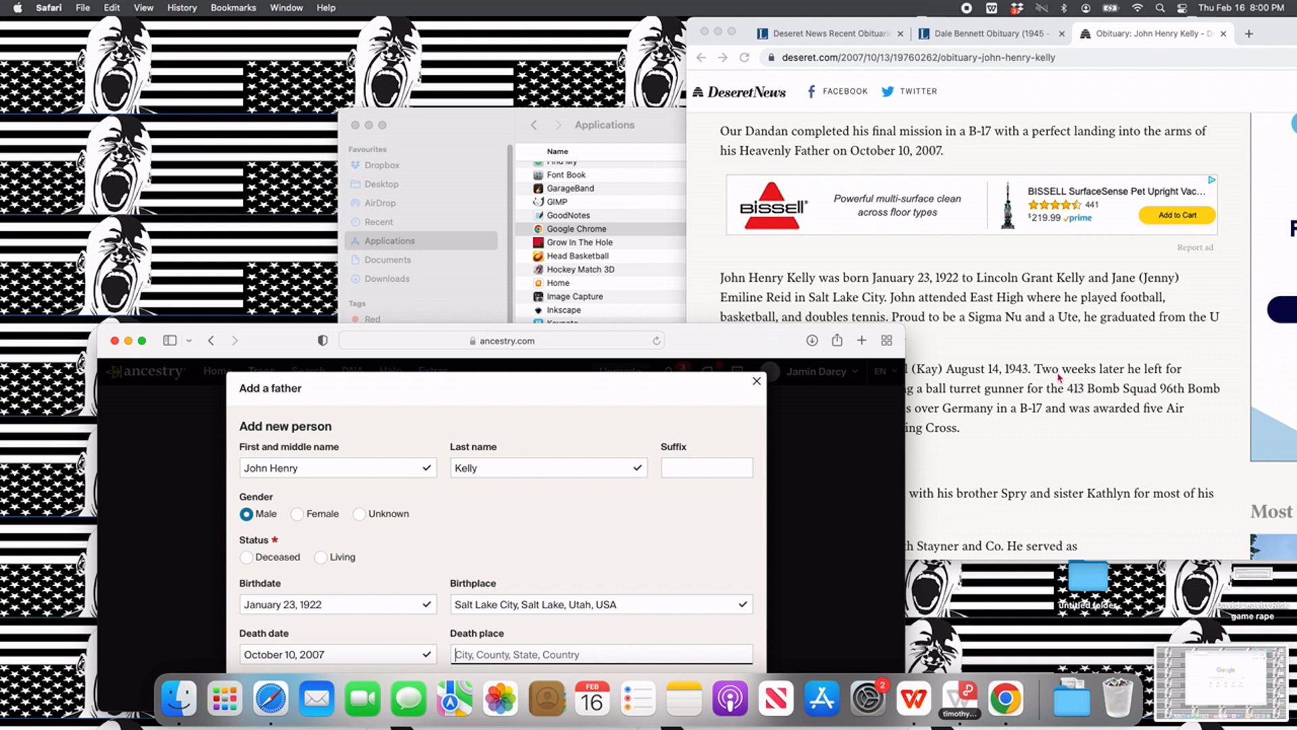
- Mark the father as Deceased, leave the death place empty, and save him into the new family tree
{"action": "left_click_drag", "start_coordinate": [698, 338], "coordinate": [641, 136]}
{"action": "left_click", "coordinate": [244, 487]}
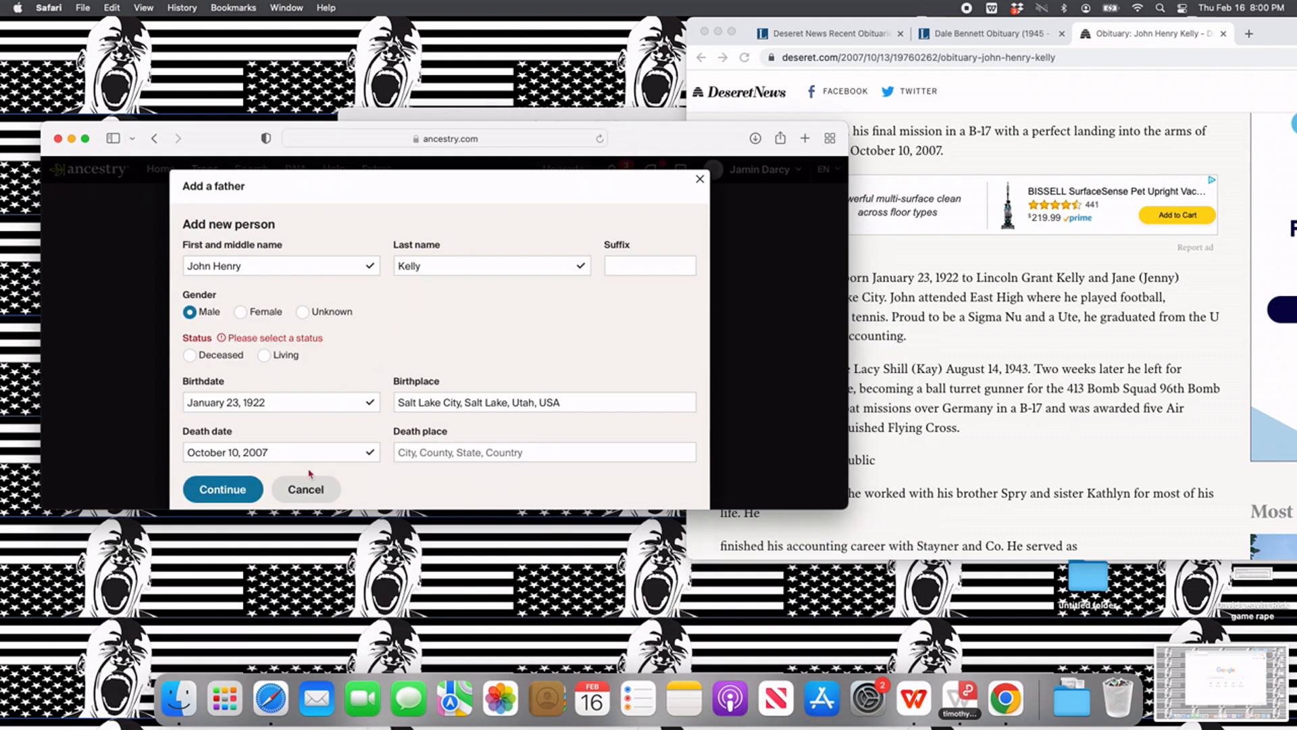
{"action": "left_click", "coordinate": [202, 358]}
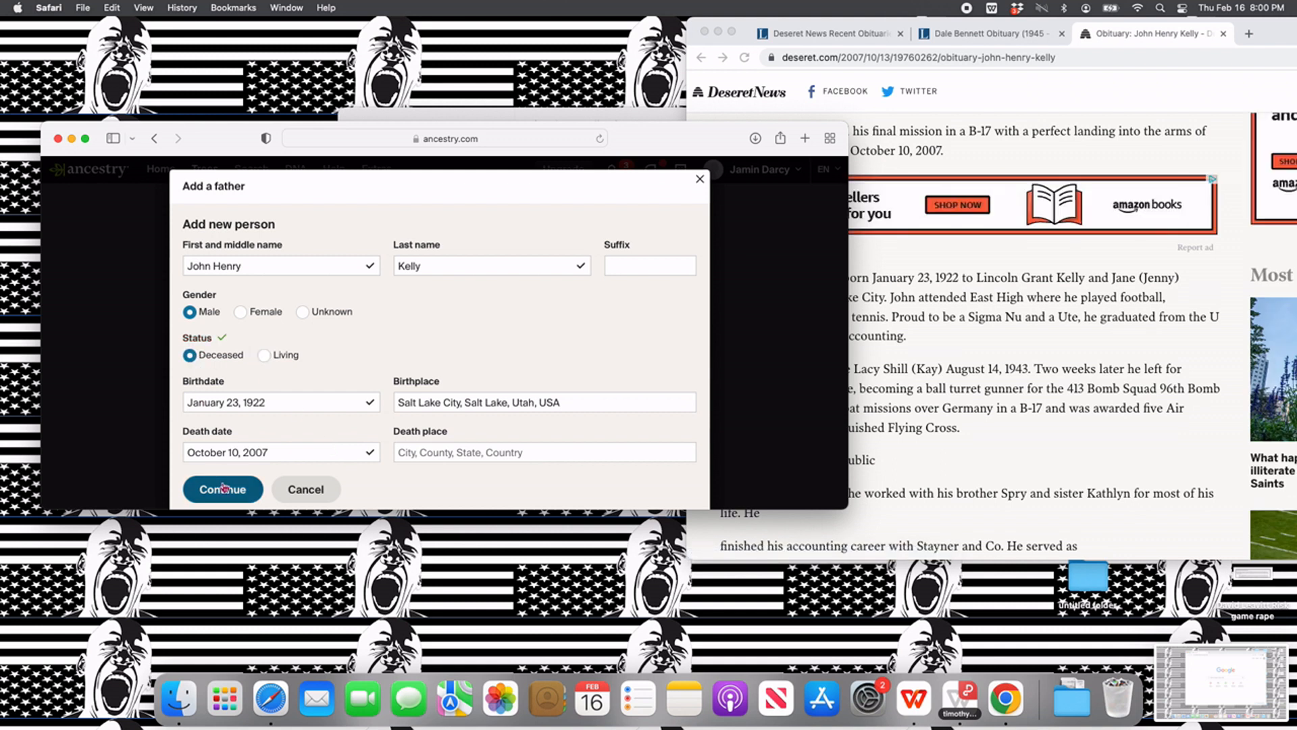
{"action": "left_click", "coordinate": [224, 488]}
{"action": "left_click", "coordinate": [358, 381]}
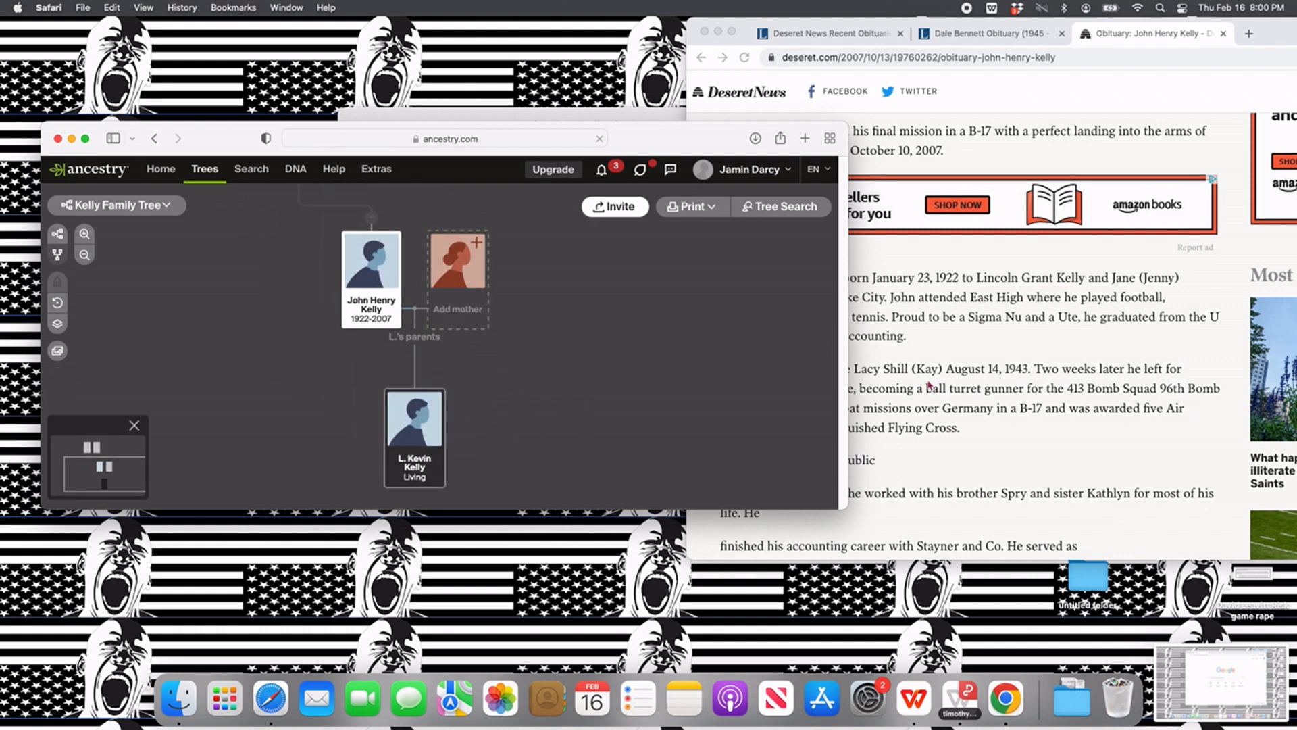
- Find the obituary paragraph about the marriage and move the Ancestry window clear of the wife's full name
{"action": "scroll", "coordinate": [990, 374], "scroll_direction": "up", "scroll_amount": 3}
{"action": "scroll", "coordinate": [1001, 392], "scroll_direction": "down", "scroll_amount": 5}
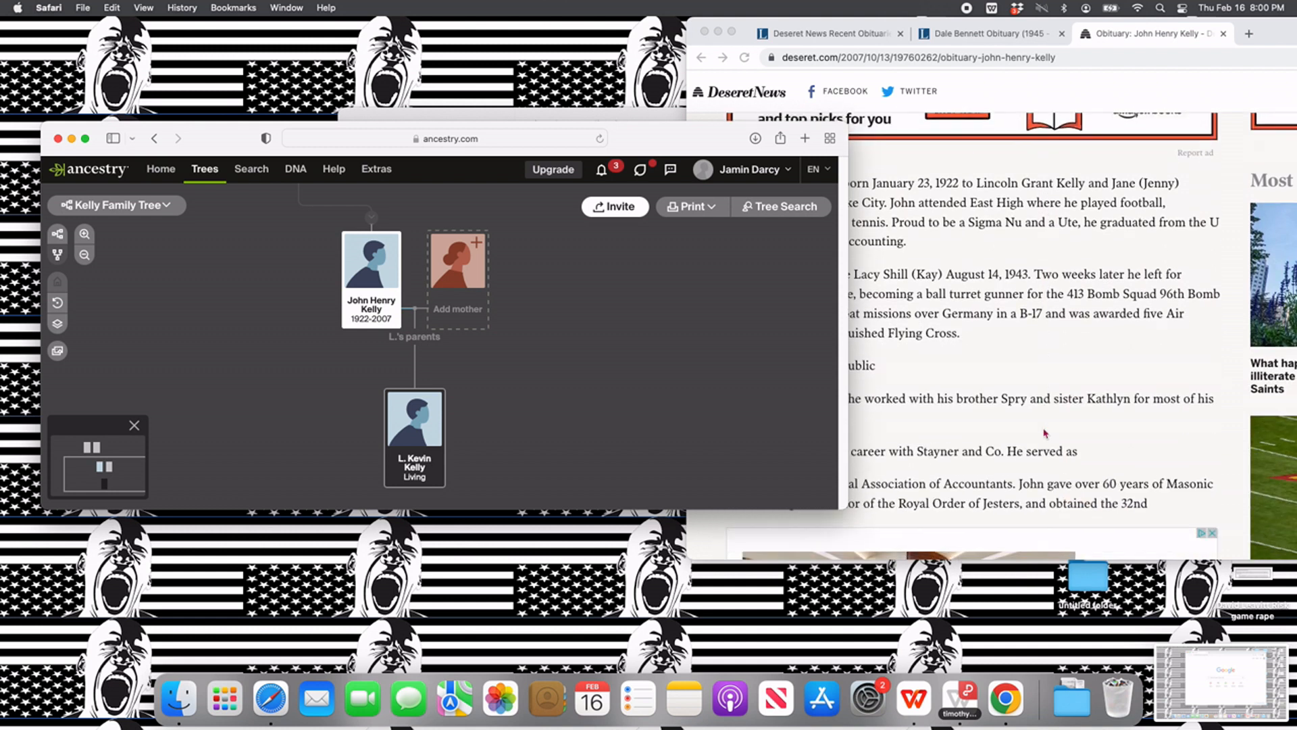
{"action": "scroll", "coordinate": [1045, 433], "scroll_direction": "down", "scroll_amount": 2}
{"action": "scroll", "coordinate": [1046, 433], "scroll_direction": "up", "scroll_amount": 1}
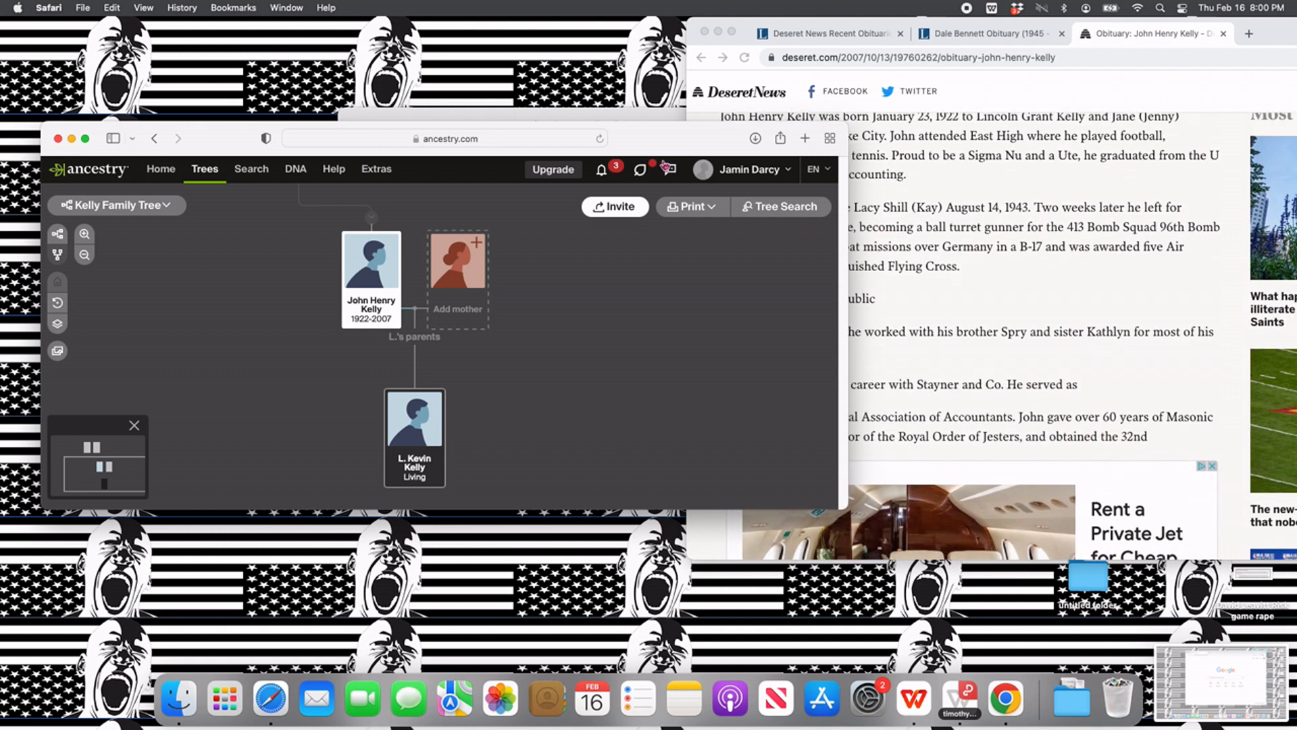
{"action": "left_click_drag", "start_coordinate": [650, 143], "coordinate": [816, 280]}
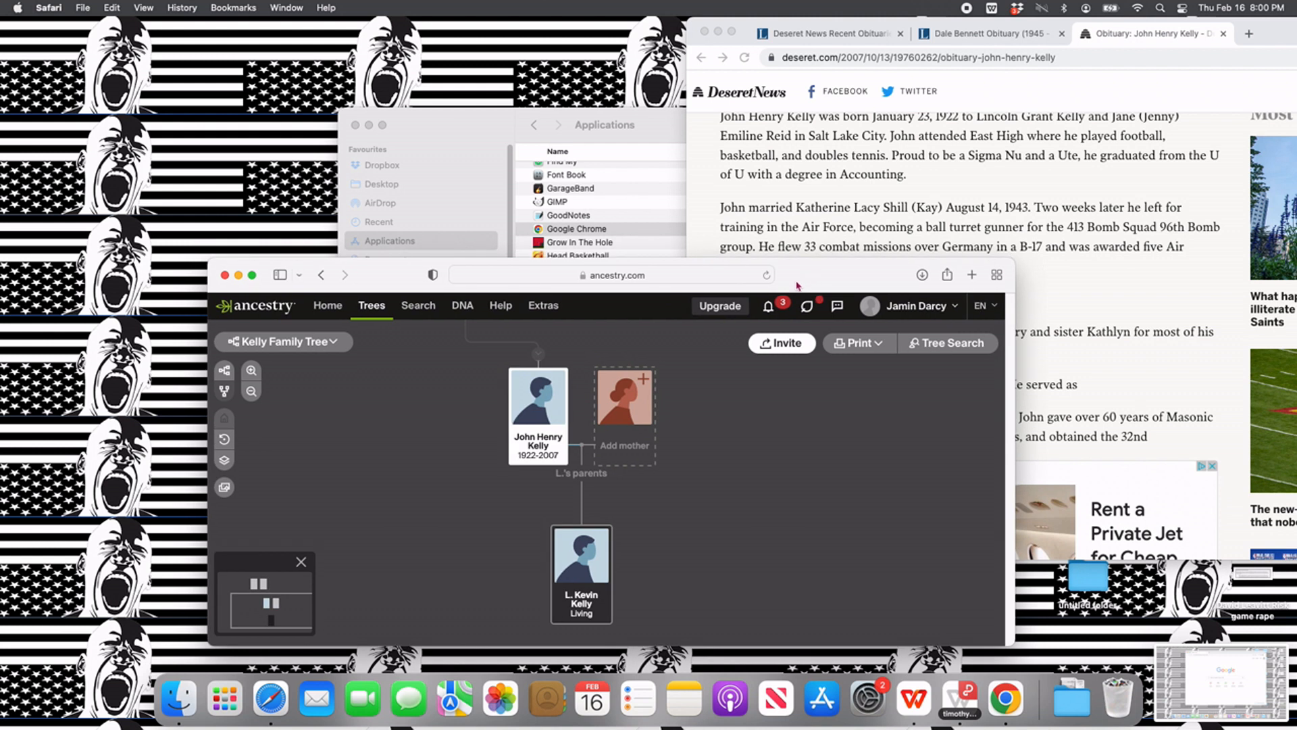
- Add the home person's mother with her first, middle and maiden name from the obituary, gender Female and status Living
{"action": "left_click", "coordinate": [631, 425]}
{"action": "left_click", "coordinate": [541, 414]}
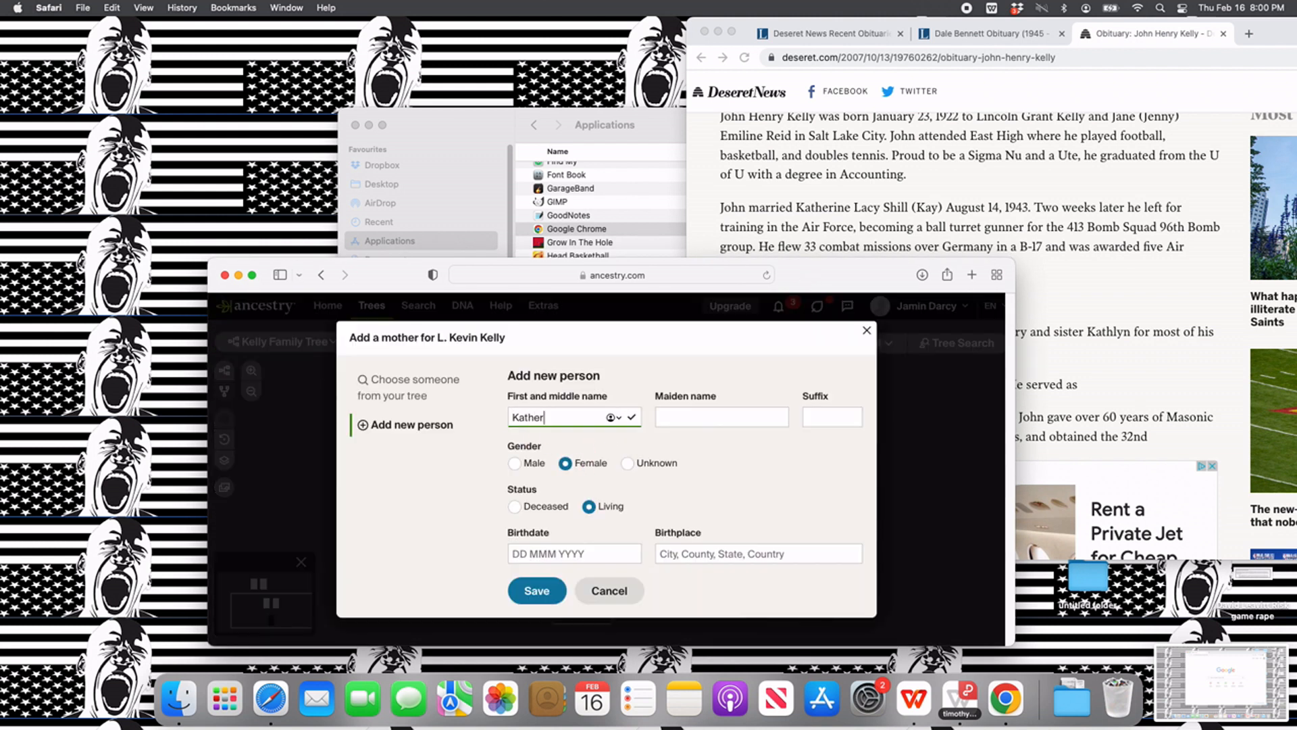
{"action": "key", "text": "Tab"}
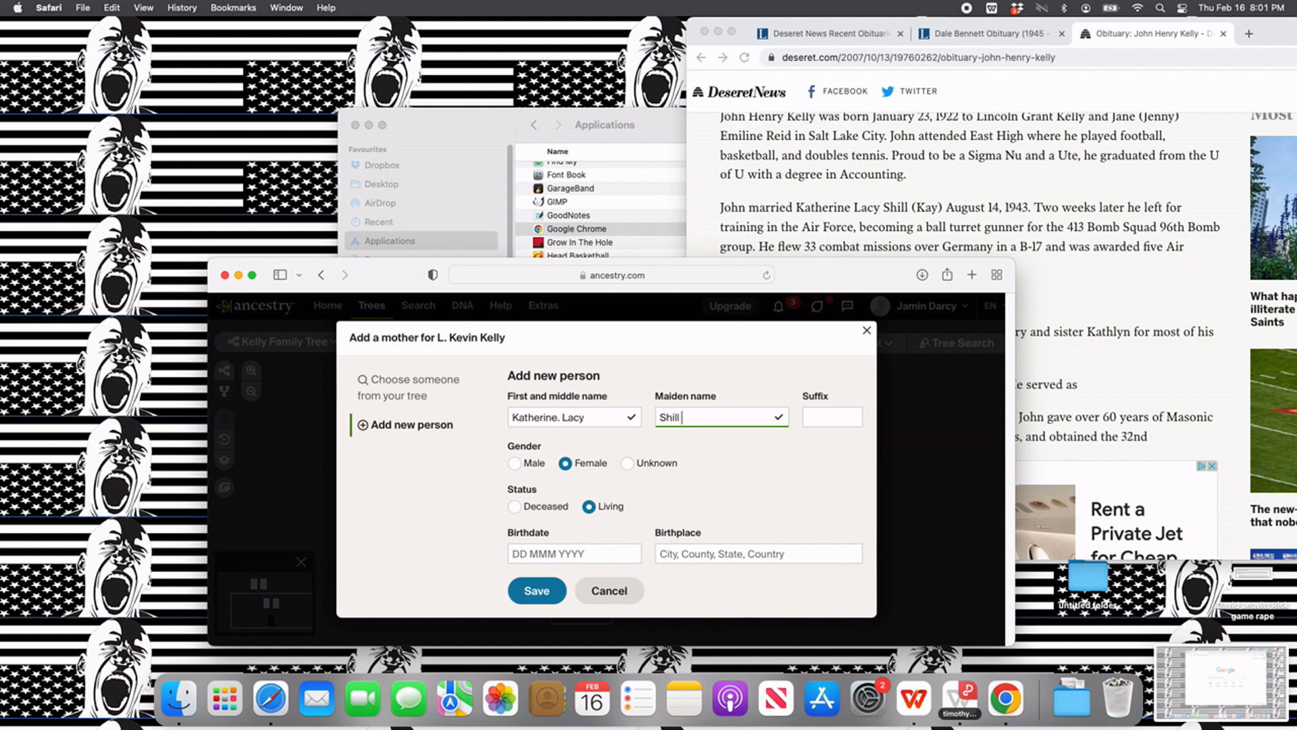
{"action": "left_click", "coordinate": [562, 419]}
{"action": "key", "text": "BackSpace"}
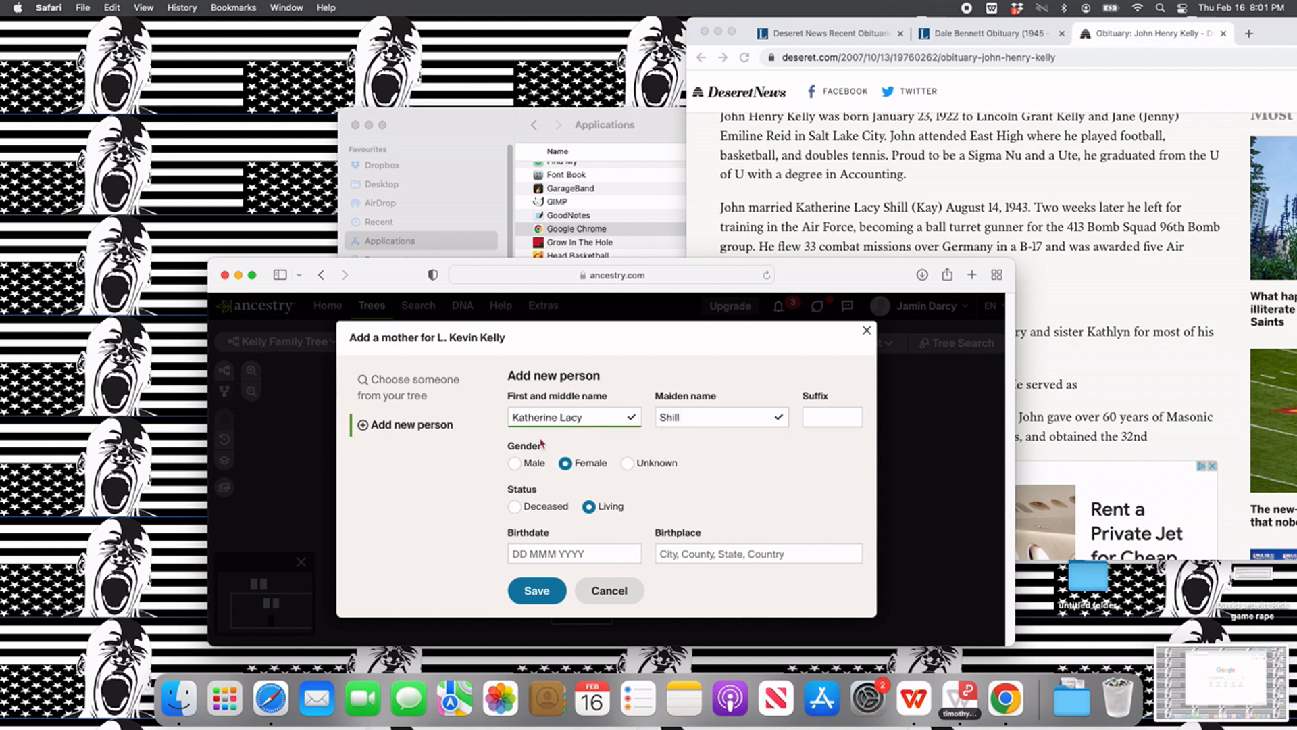
{"action": "left_click", "coordinate": [536, 593]}
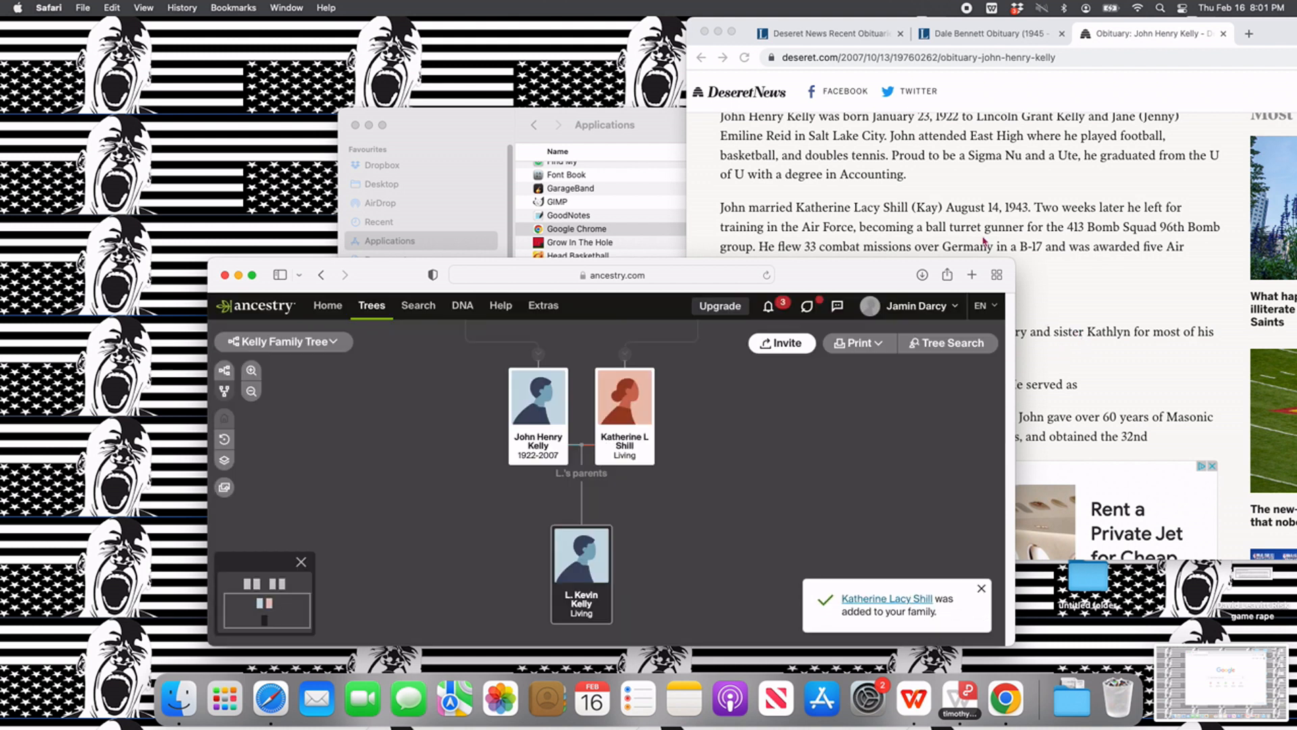
- Read the rest of the obituary, including the list of survivors and the funeral details
{"action": "scroll", "coordinate": [1088, 296], "scroll_direction": "down", "scroll_amount": 3}
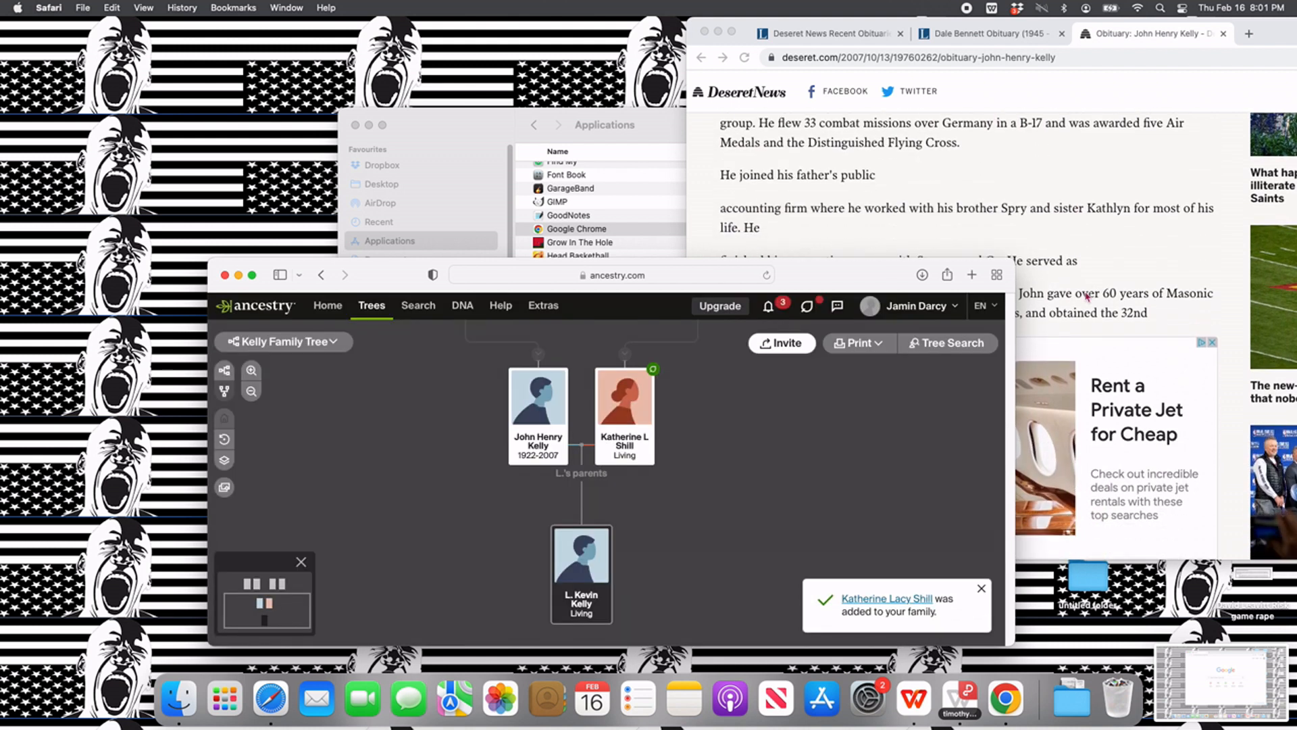
{"action": "scroll", "coordinate": [1061, 257], "scroll_direction": "down", "scroll_amount": 1}
{"action": "scroll", "coordinate": [1061, 258], "scroll_direction": "down", "scroll_amount": 2}
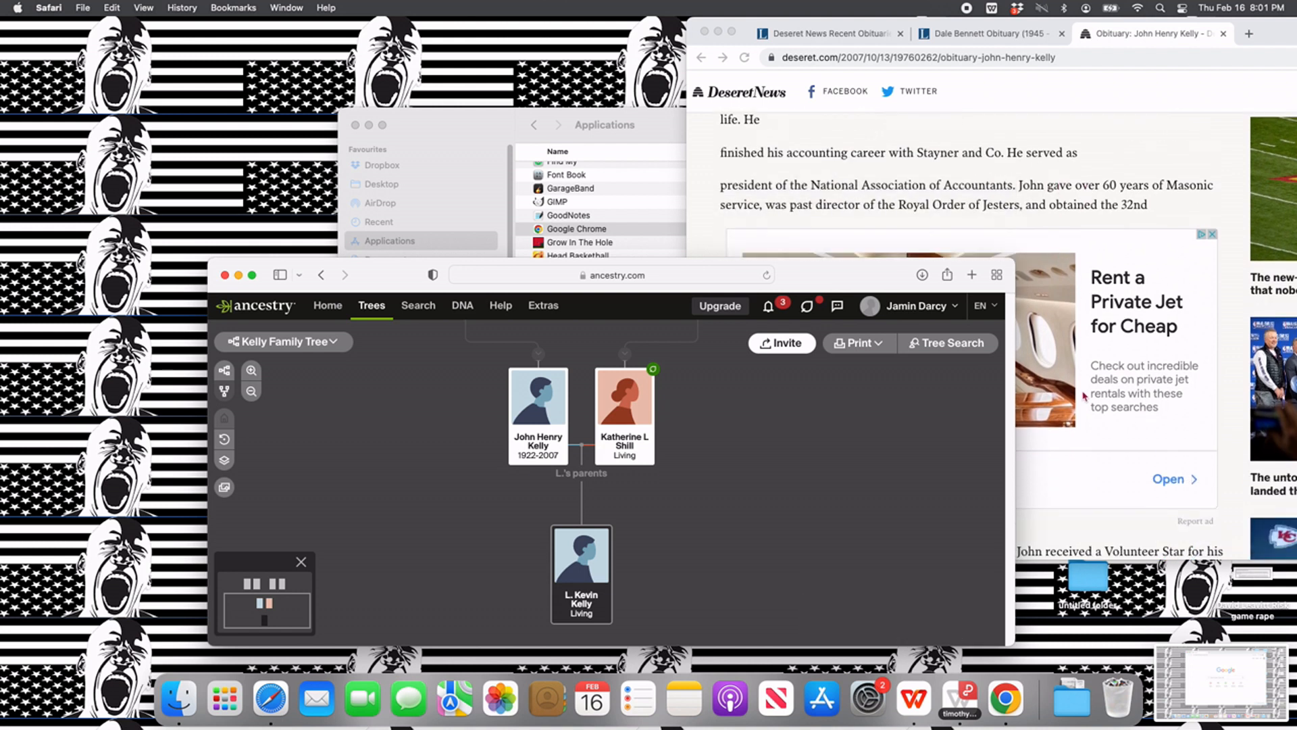
{"action": "scroll", "coordinate": [1084, 397], "scroll_direction": "down", "scroll_amount": 5}
{"action": "scroll", "coordinate": [1084, 397], "scroll_direction": "down", "scroll_amount": 8}
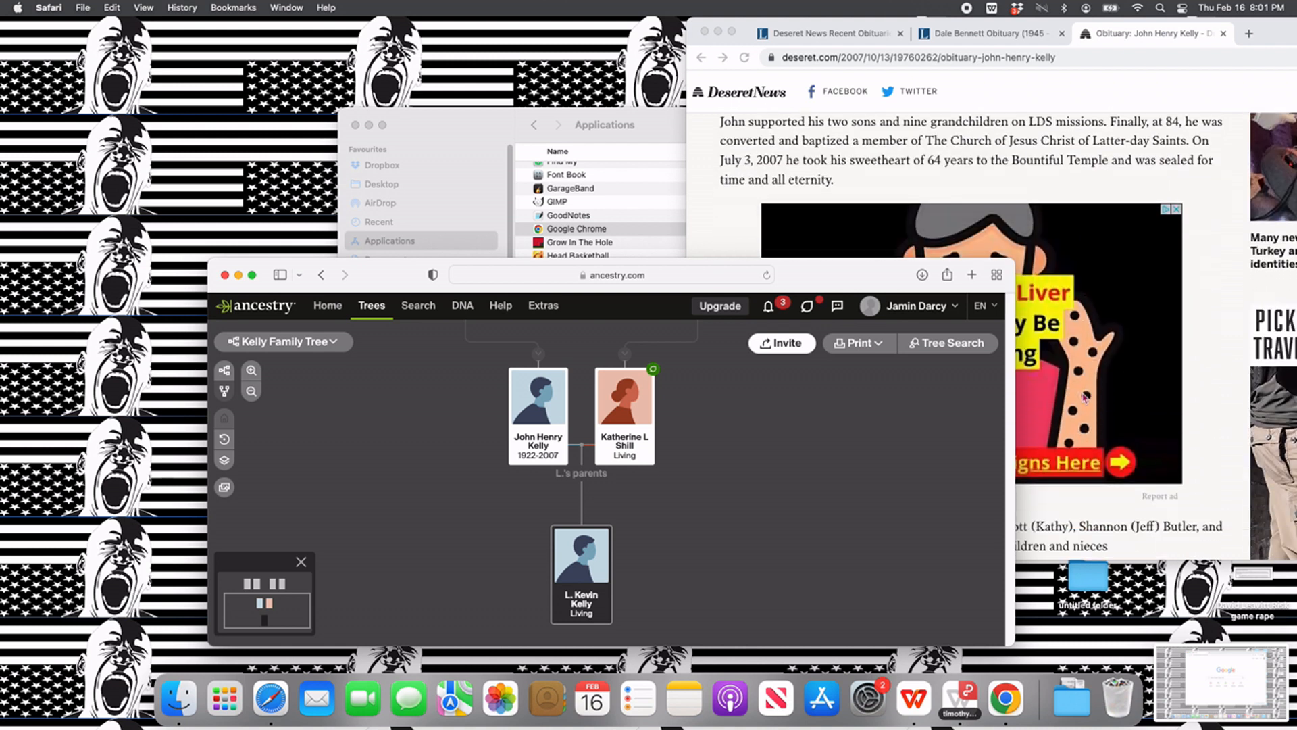
{"action": "scroll", "coordinate": [1084, 397], "scroll_direction": "down", "scroll_amount": 10}
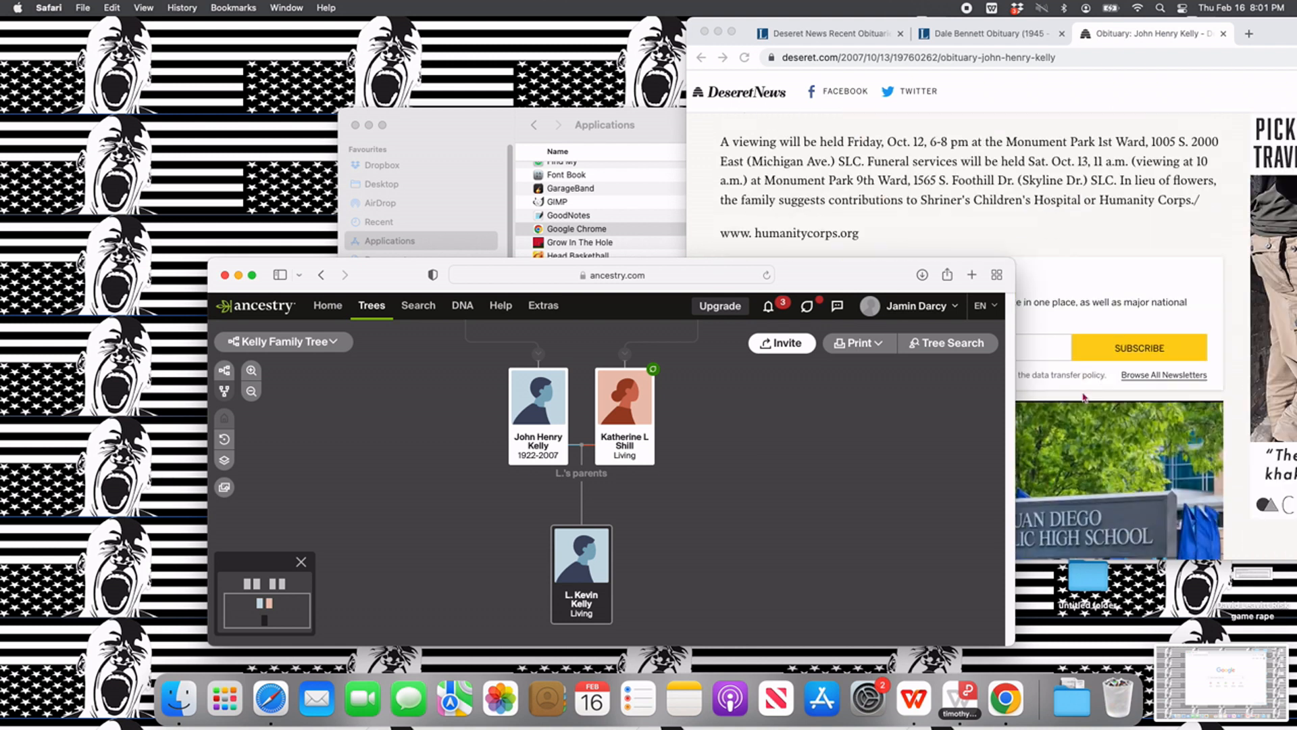
{"action": "scroll", "coordinate": [1071, 382], "scroll_direction": "up", "scroll_amount": 1}
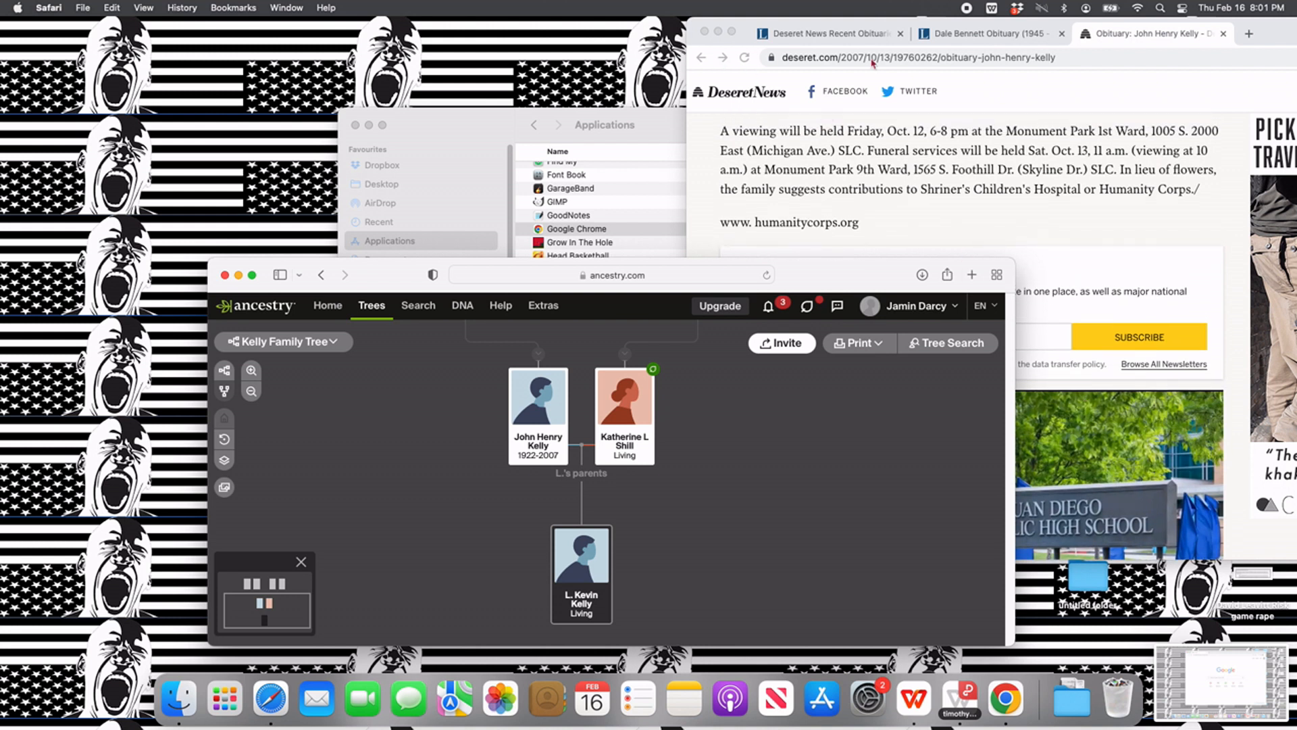
- Open the October 1998 Deseret News death notice from the Google results and highlight the names of the deceased's five children
{"action": "left_click", "coordinate": [1005, 39]}
{"action": "left_click", "coordinate": [1123, 39]}
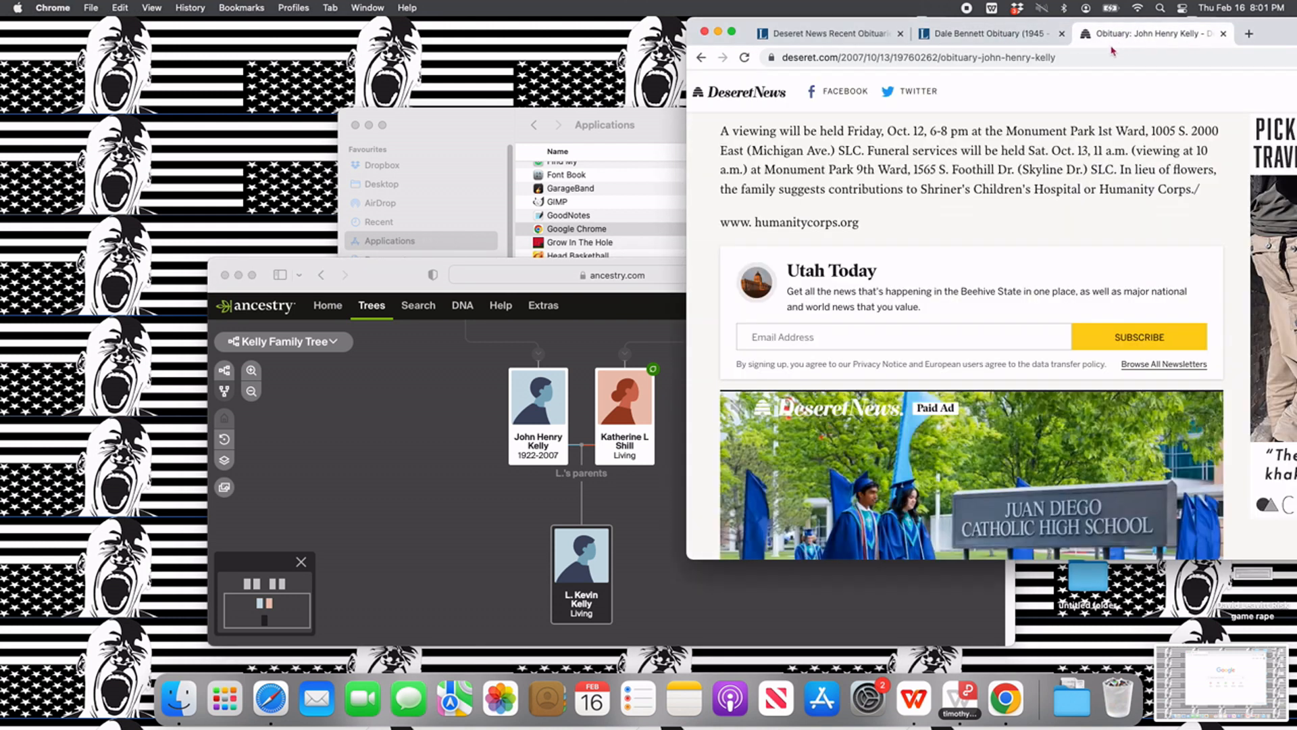
{"action": "left_click", "coordinate": [701, 58]}
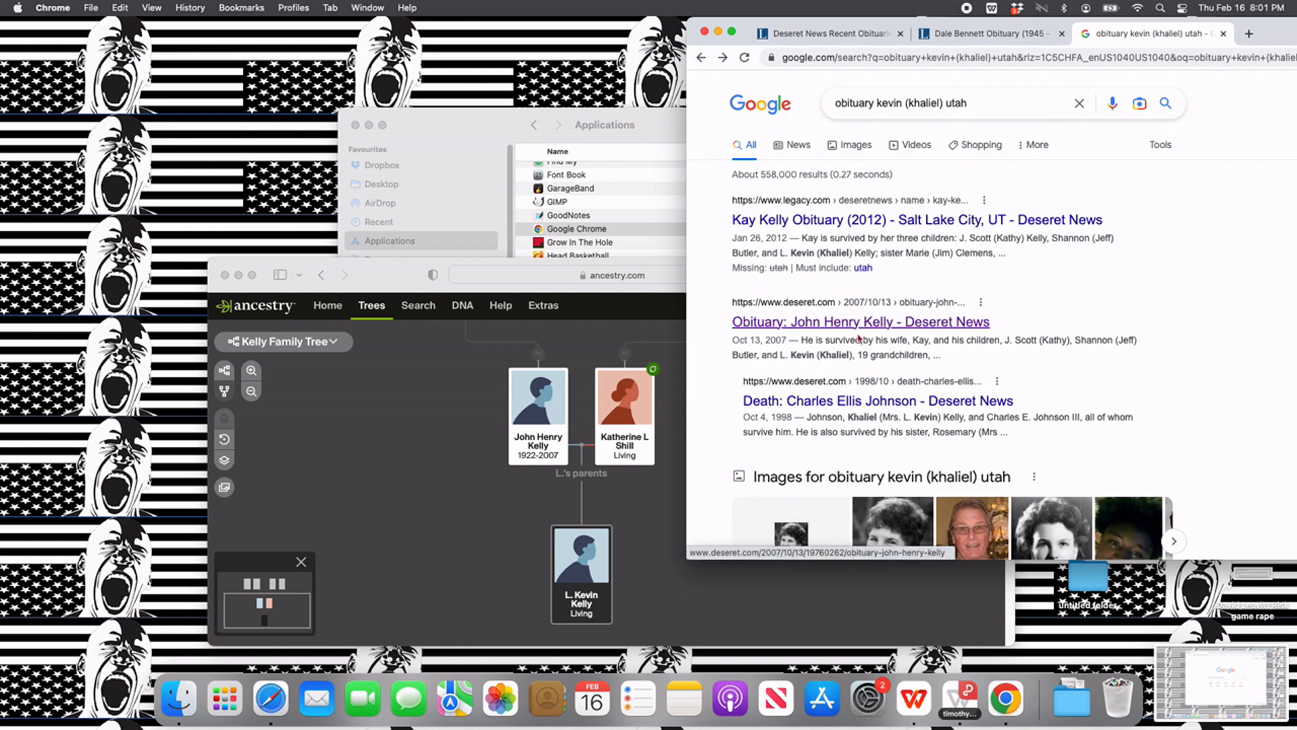
{"action": "left_click", "coordinate": [911, 404]}
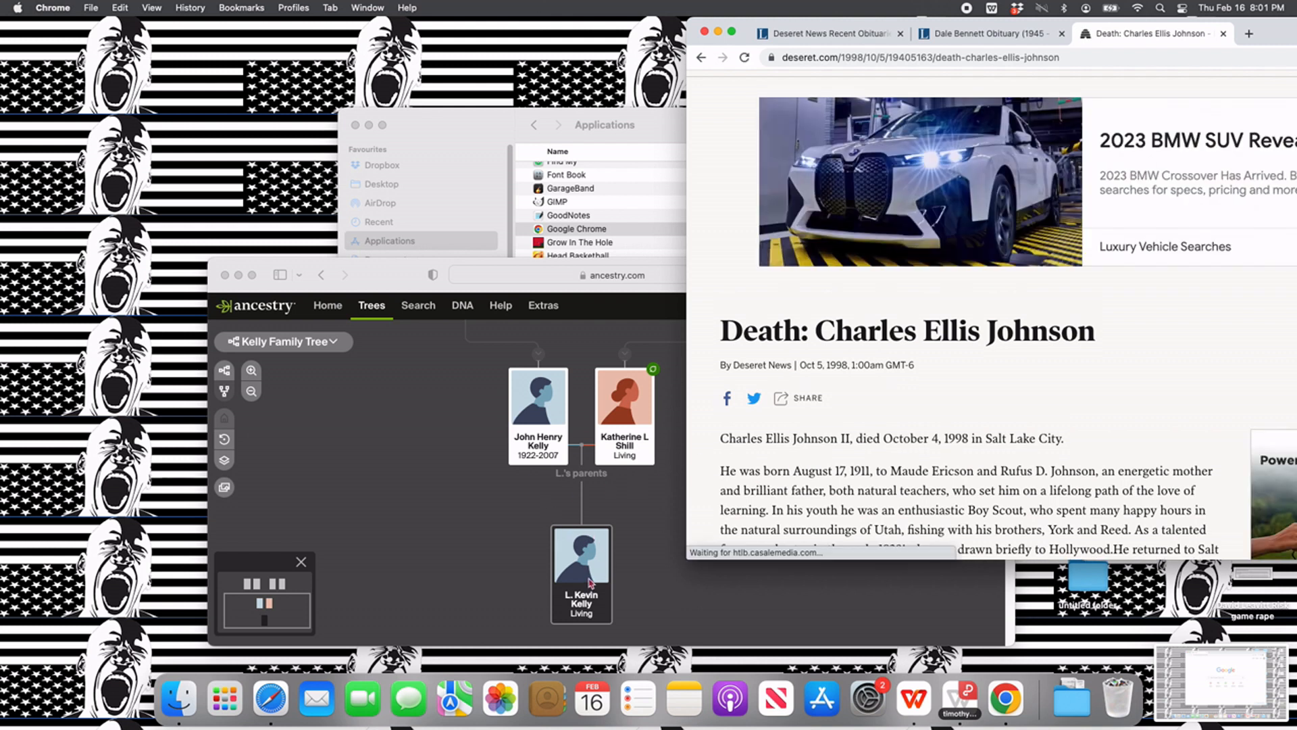
{"action": "scroll", "coordinate": [853, 477], "scroll_direction": "down", "scroll_amount": 5}
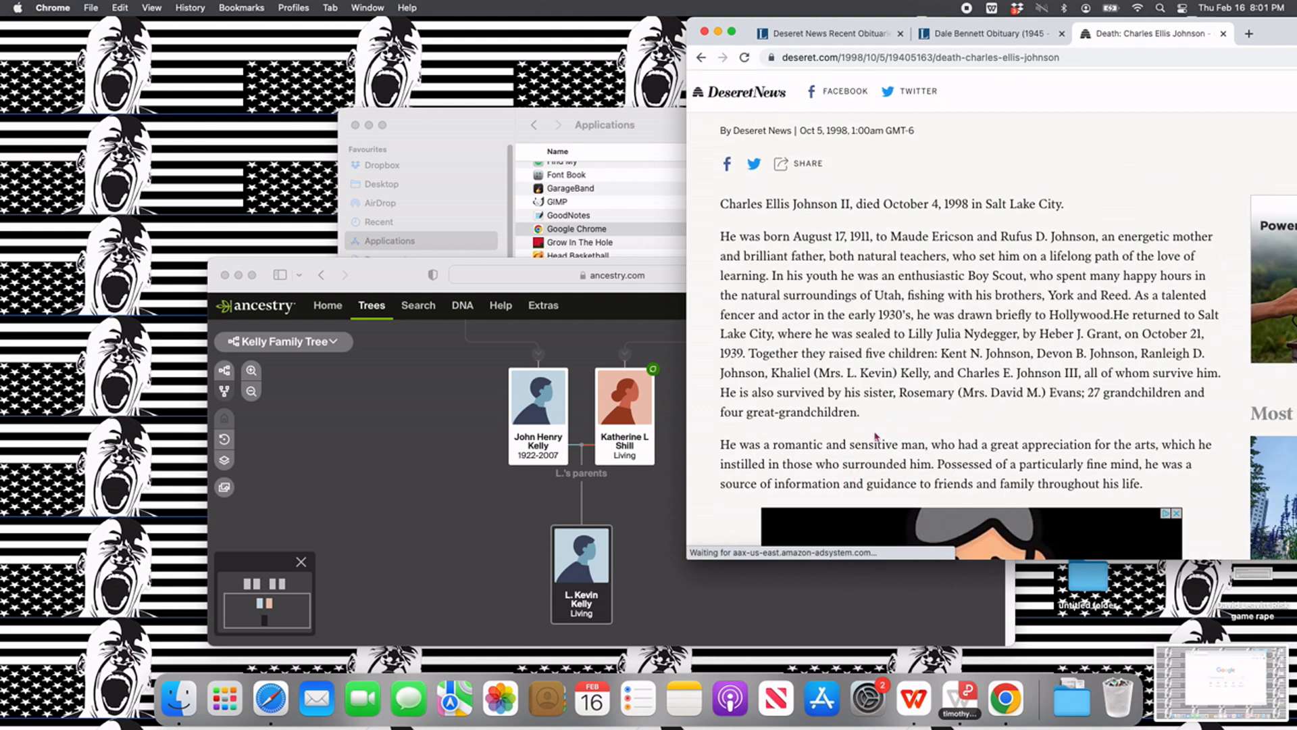
{"action": "left_click_drag", "start_coordinate": [944, 350], "coordinate": [1089, 373]}
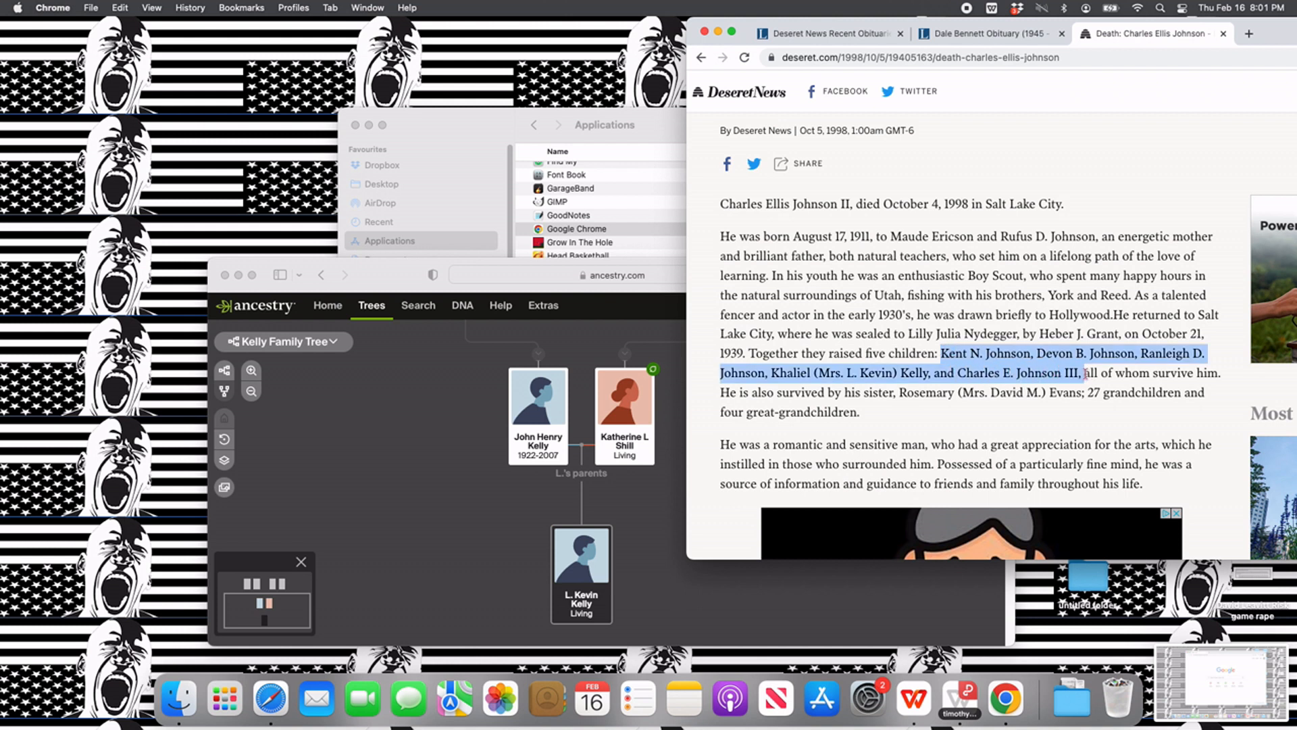
- Add the home person's wife as a spouse with her first and maiden name from the death notice, gender Female and status Living
{"action": "left_click", "coordinate": [621, 463]}
{"action": "mouse_move", "coordinate": [581, 609]}
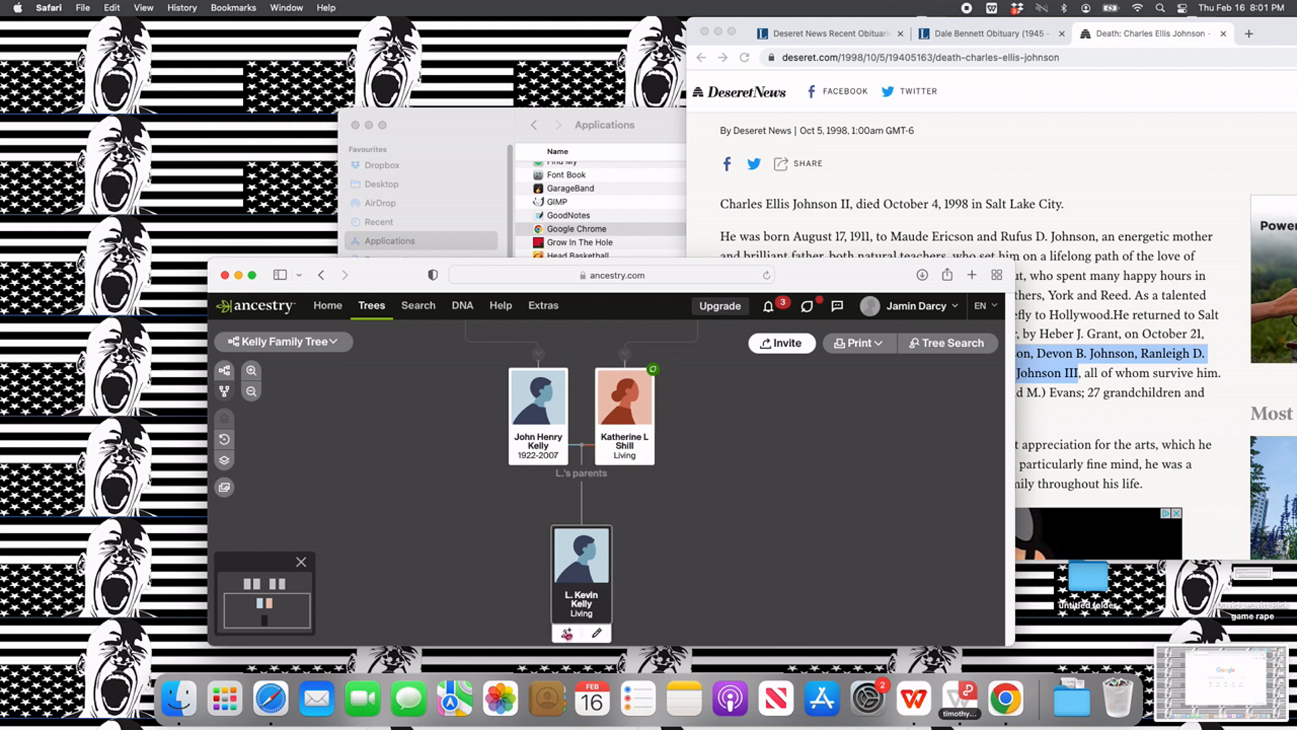
{"action": "left_click", "coordinate": [567, 634]}
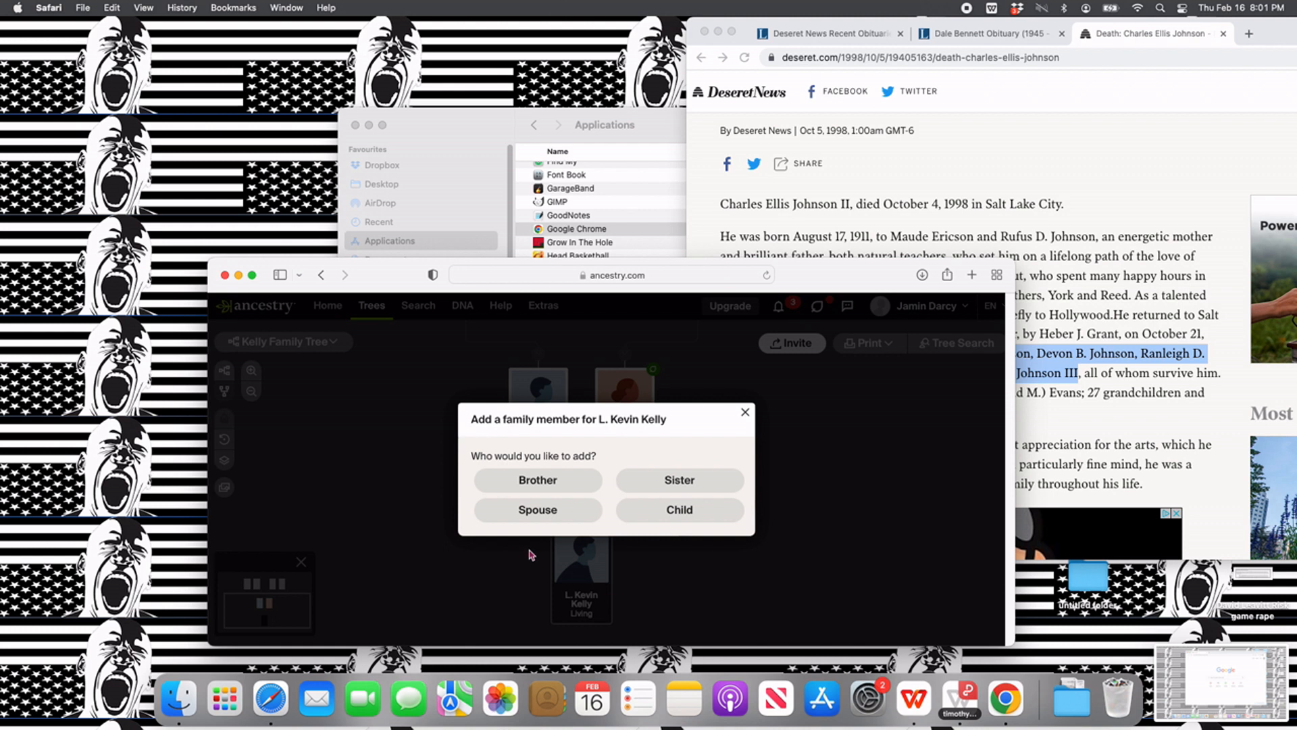
{"action": "left_click", "coordinate": [588, 513]}
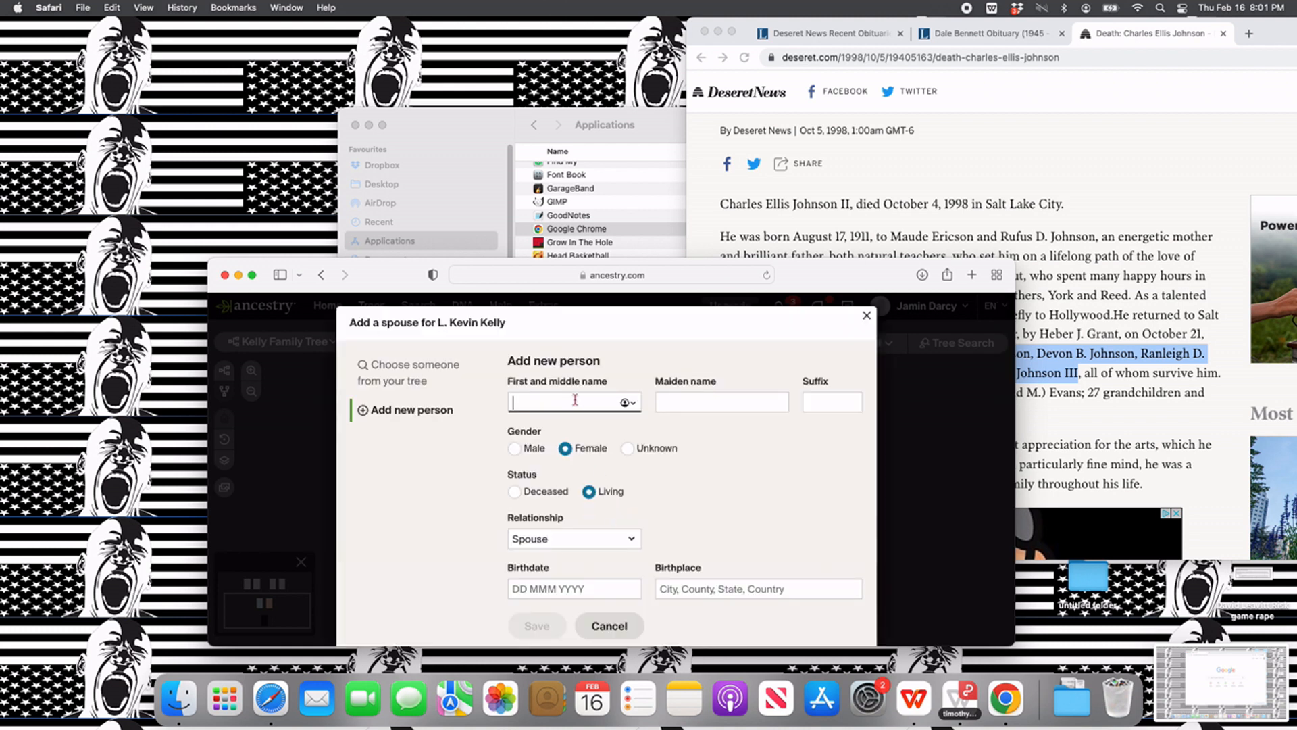
{"action": "left_click_drag", "start_coordinate": [896, 274], "coordinate": [883, 364]}
{"action": "key", "text": "Tab"}
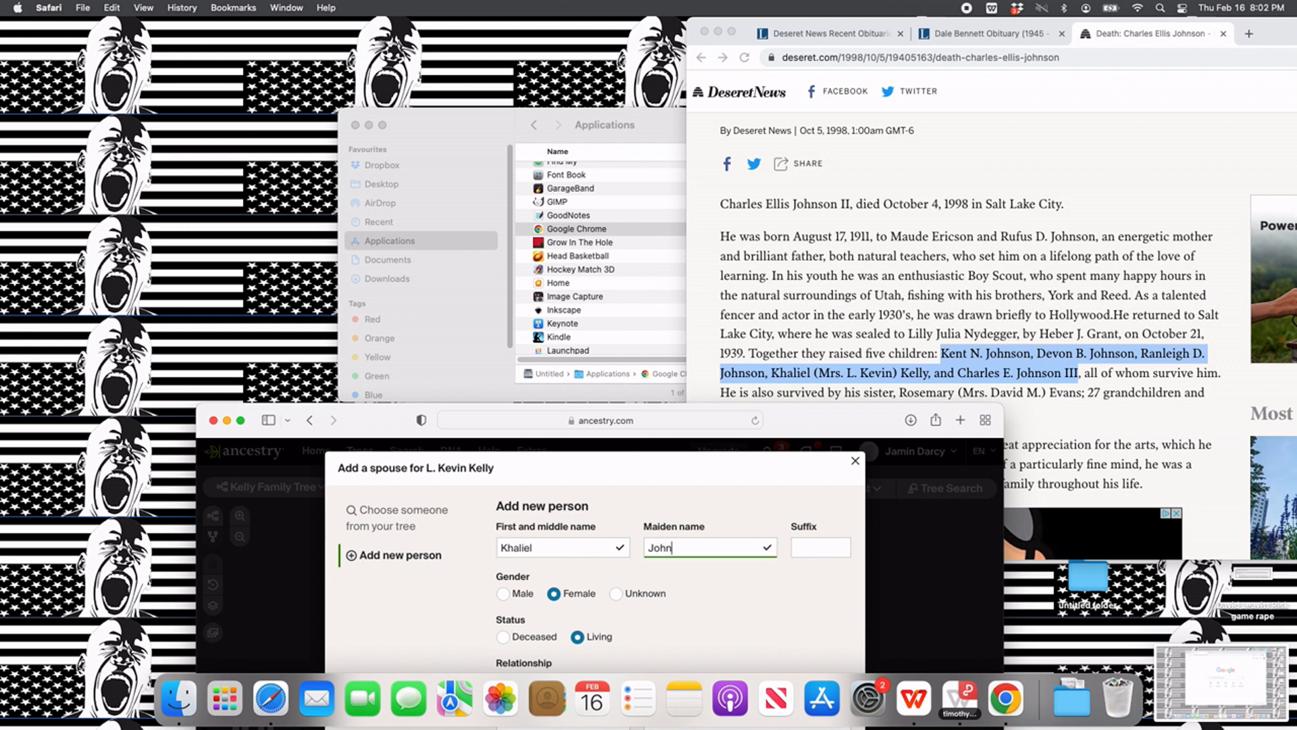
{"action": "left_click_drag", "start_coordinate": [792, 418], "coordinate": [761, 232]}
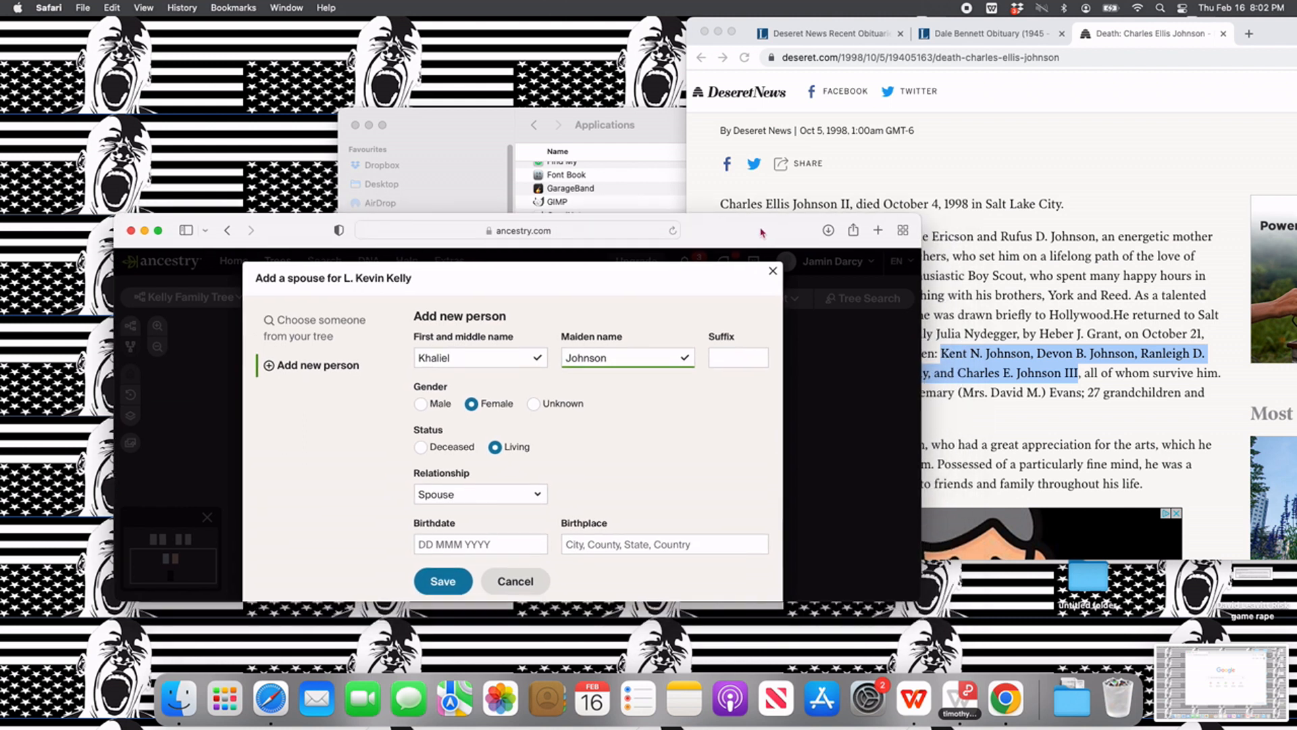
{"action": "left_click", "coordinate": [455, 591]}
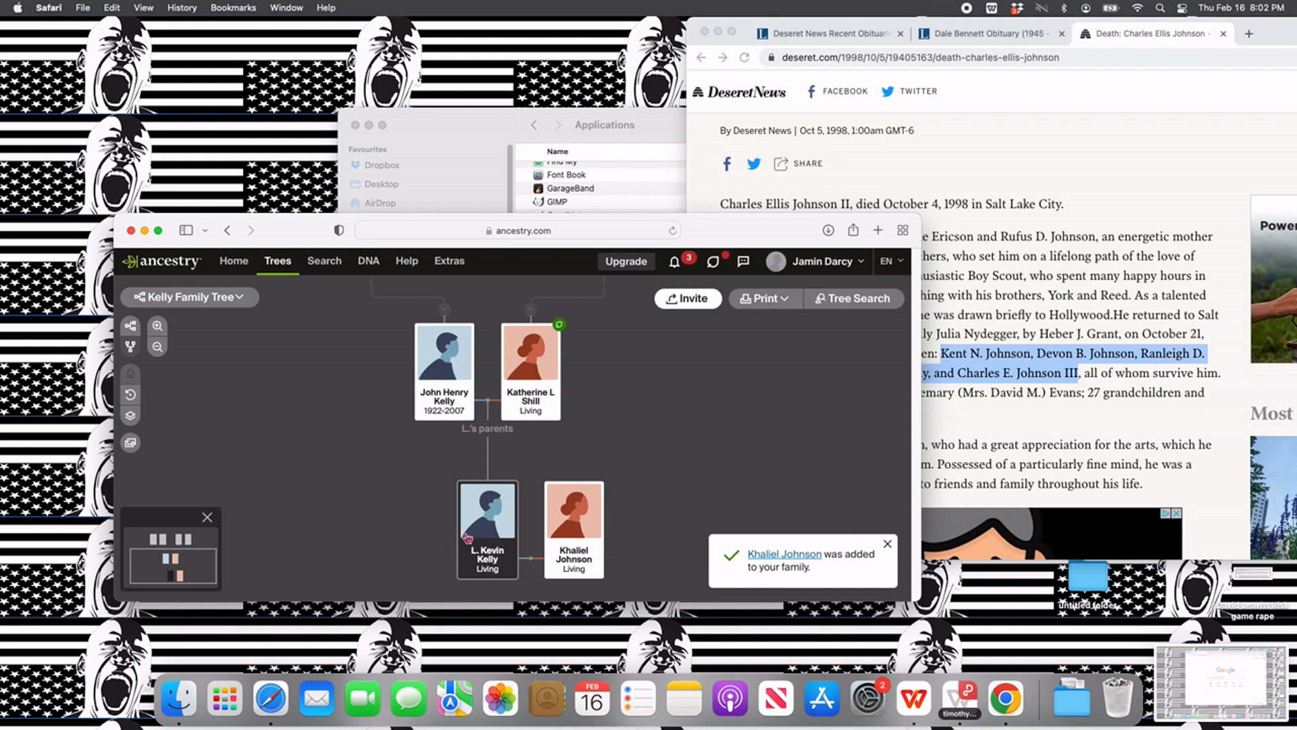
{"action": "left_click_drag", "start_coordinate": [623, 399], "coordinate": [631, 517]}
{"action": "left_click", "coordinate": [1105, 422]}
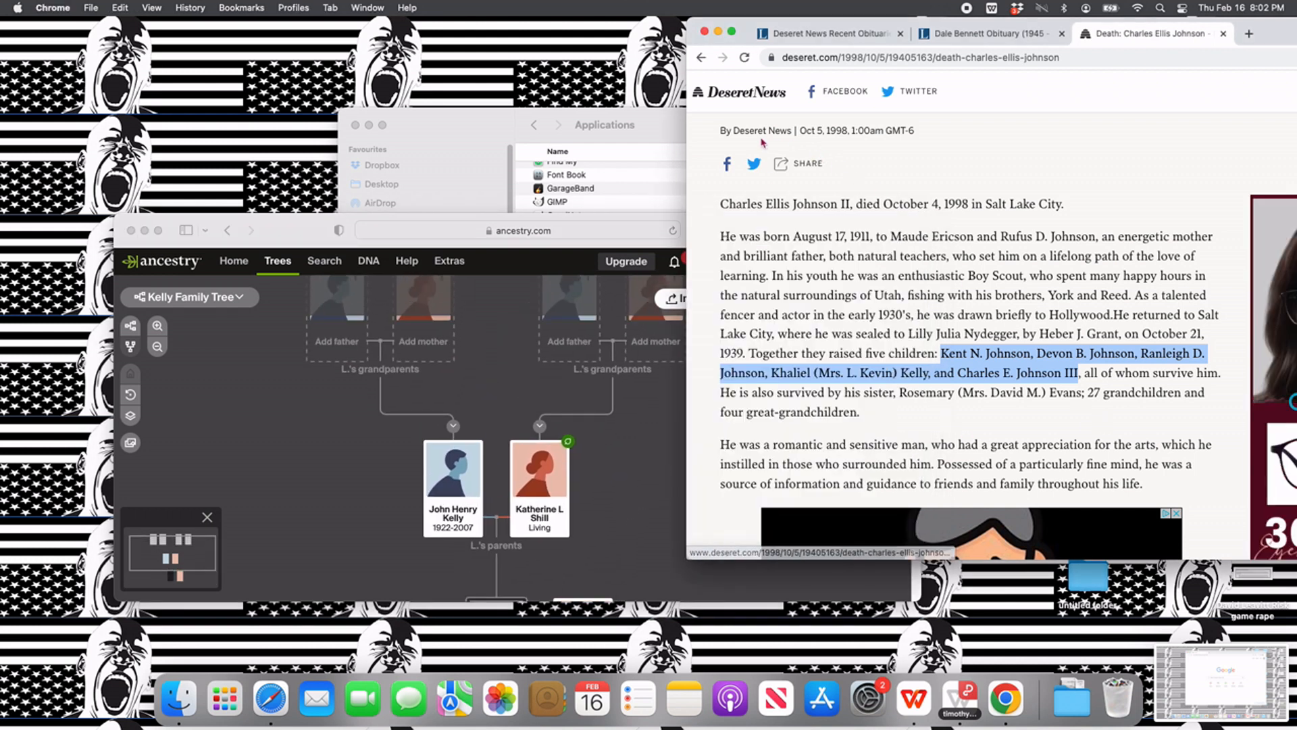
{"action": "left_click", "coordinate": [673, 426]}
{"action": "left_click_drag", "start_coordinate": [638, 446], "coordinate": [618, 342]}
{"action": "scroll", "coordinate": [547, 540], "scroll_direction": "down", "scroll_amount": 3}
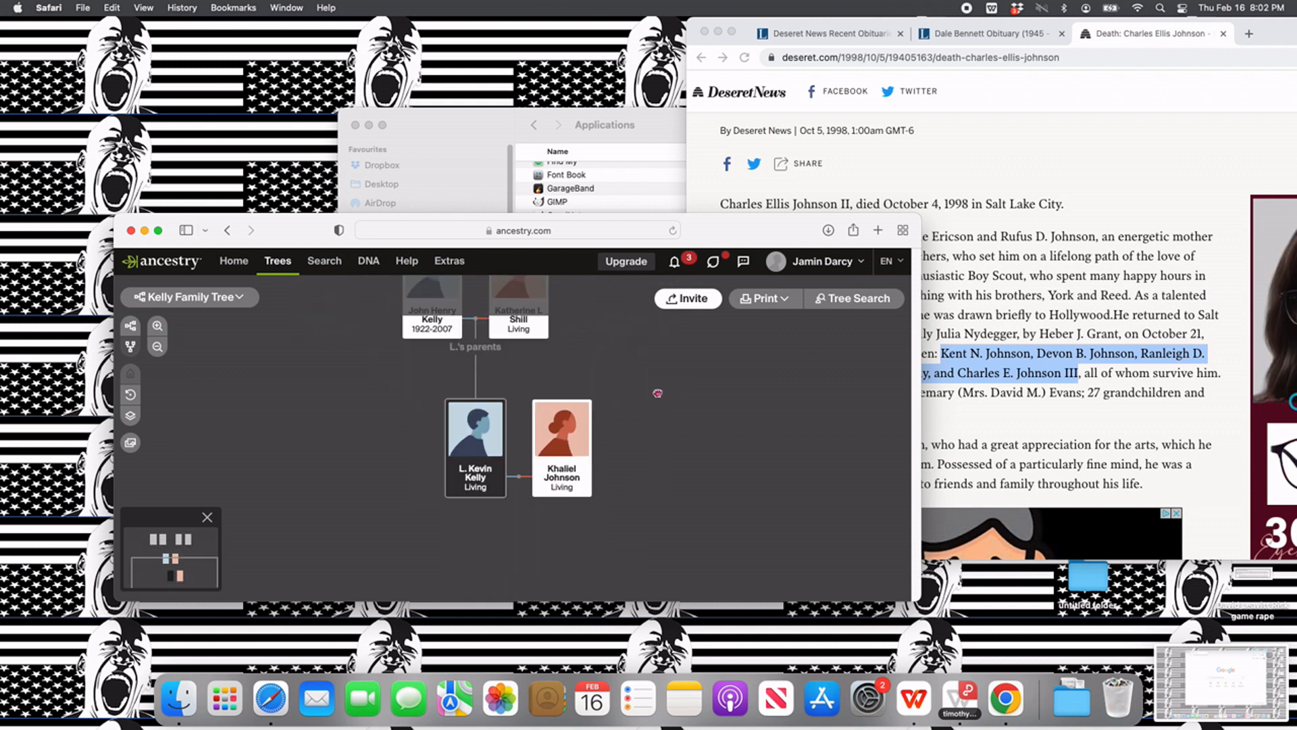
{"action": "left_click", "coordinate": [547, 508]}
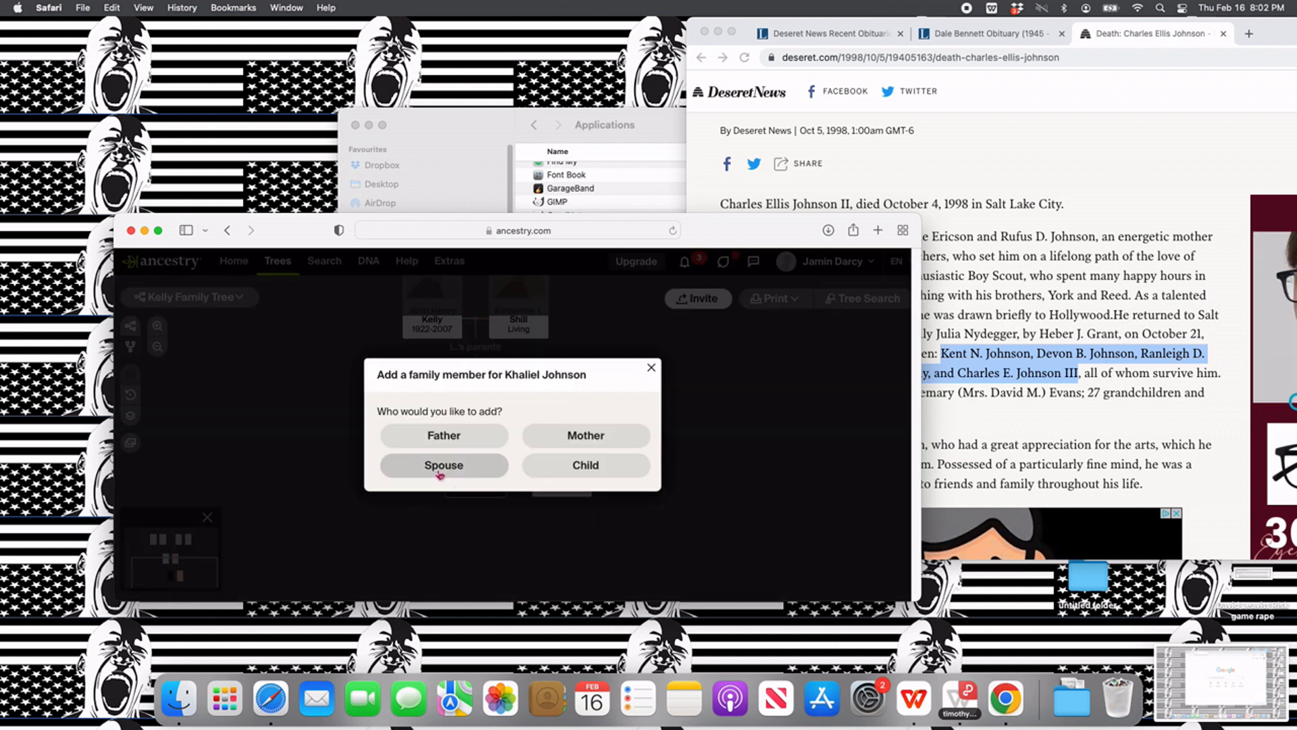
{"action": "left_click", "coordinate": [440, 473]}
{"action": "left_click", "coordinate": [773, 270]}
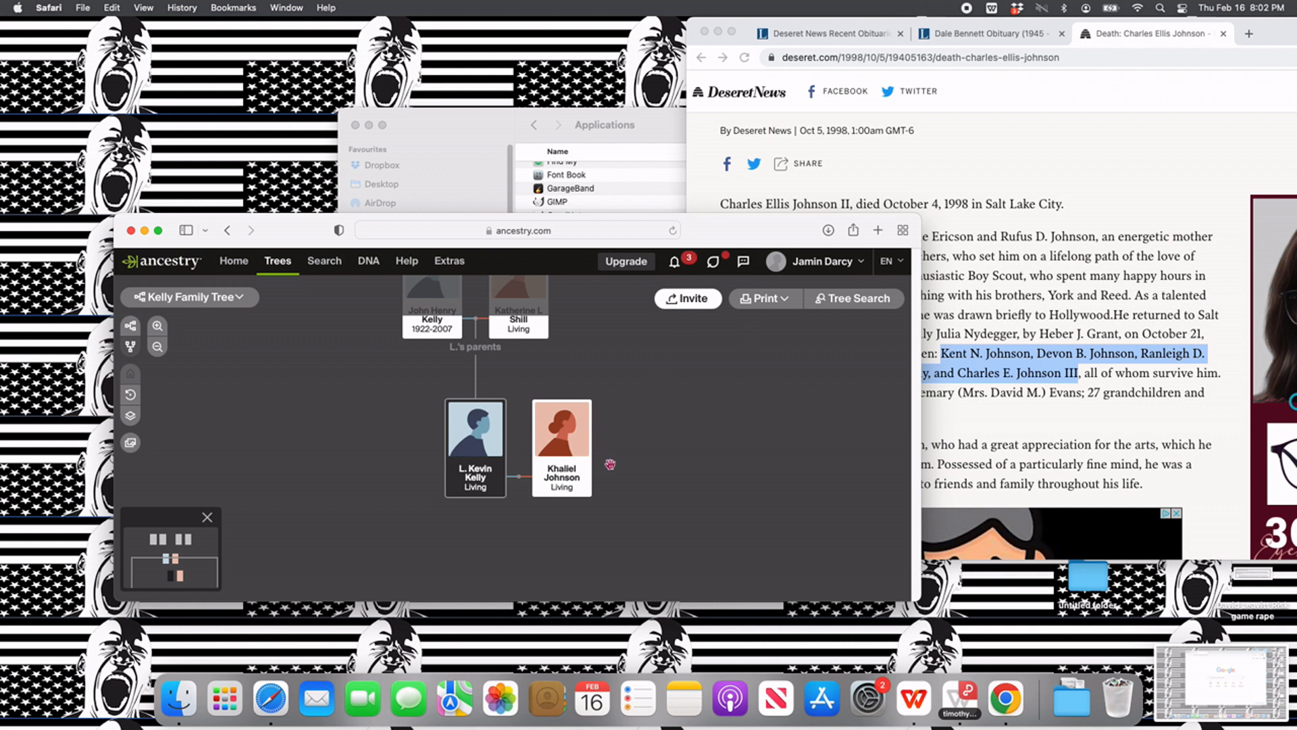
- Start adding the wife's father with his first and middle name from the death notice, gender Male and status Deceased
{"action": "left_click", "coordinate": [547, 507]}
{"action": "left_click", "coordinate": [462, 434]}
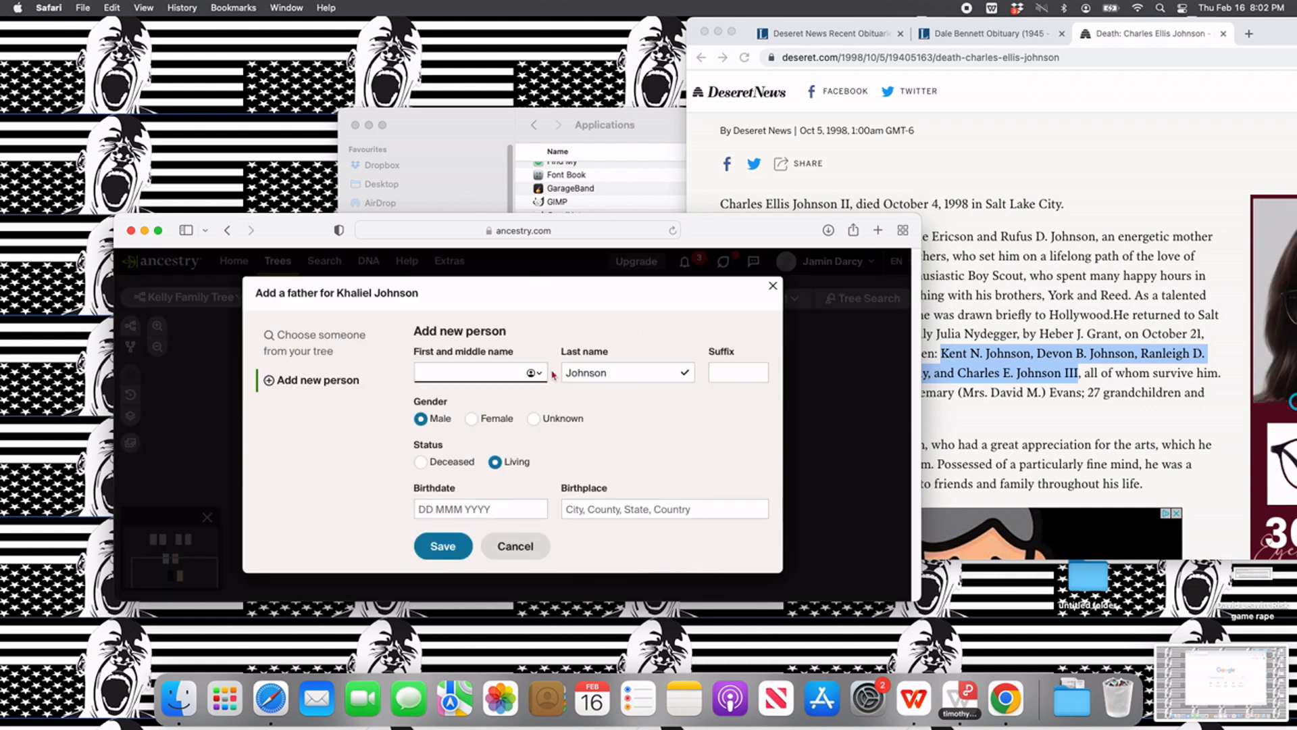
{"action": "type", "text": "Charles "}
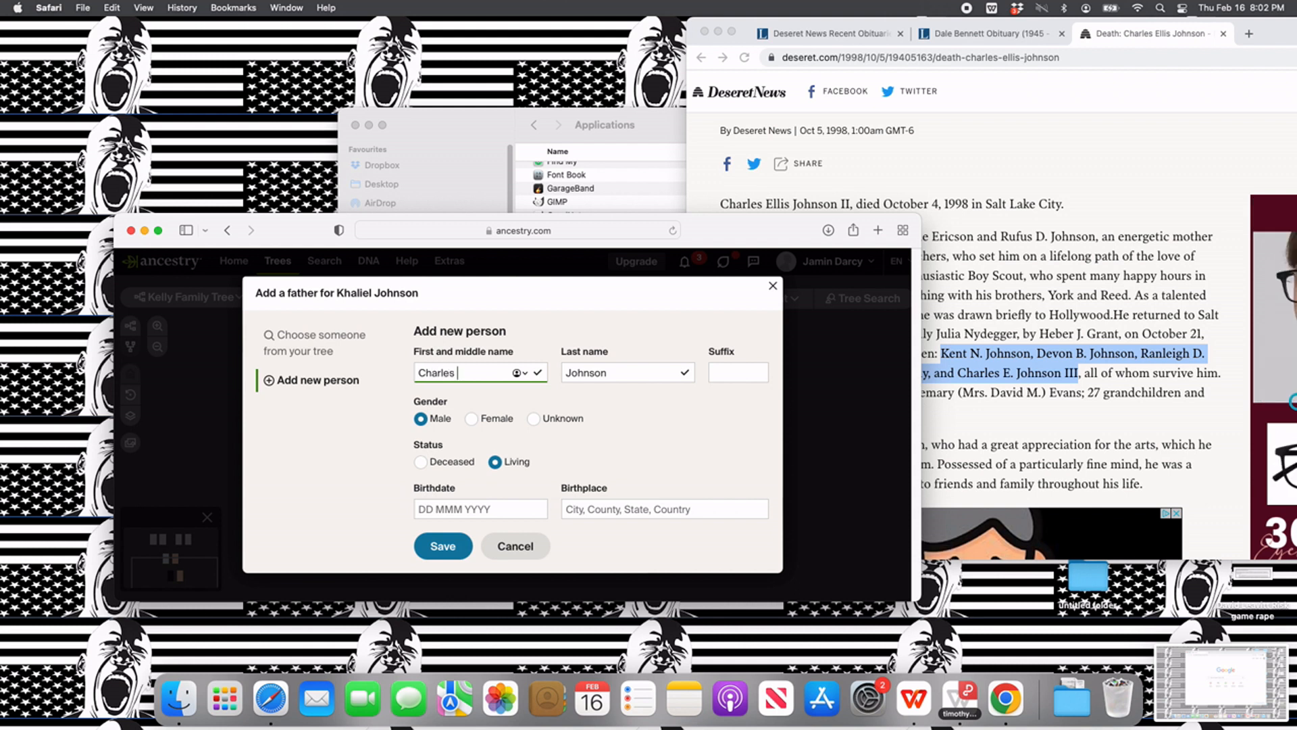
{"action": "type", "text": "#el"}
{"action": "key", "text": "BackSpace"}
{"action": "key", "text": "BackSpace"}
{"action": "key", "text": "BackSpace"}
{"action": "type", "text": "Elli"}
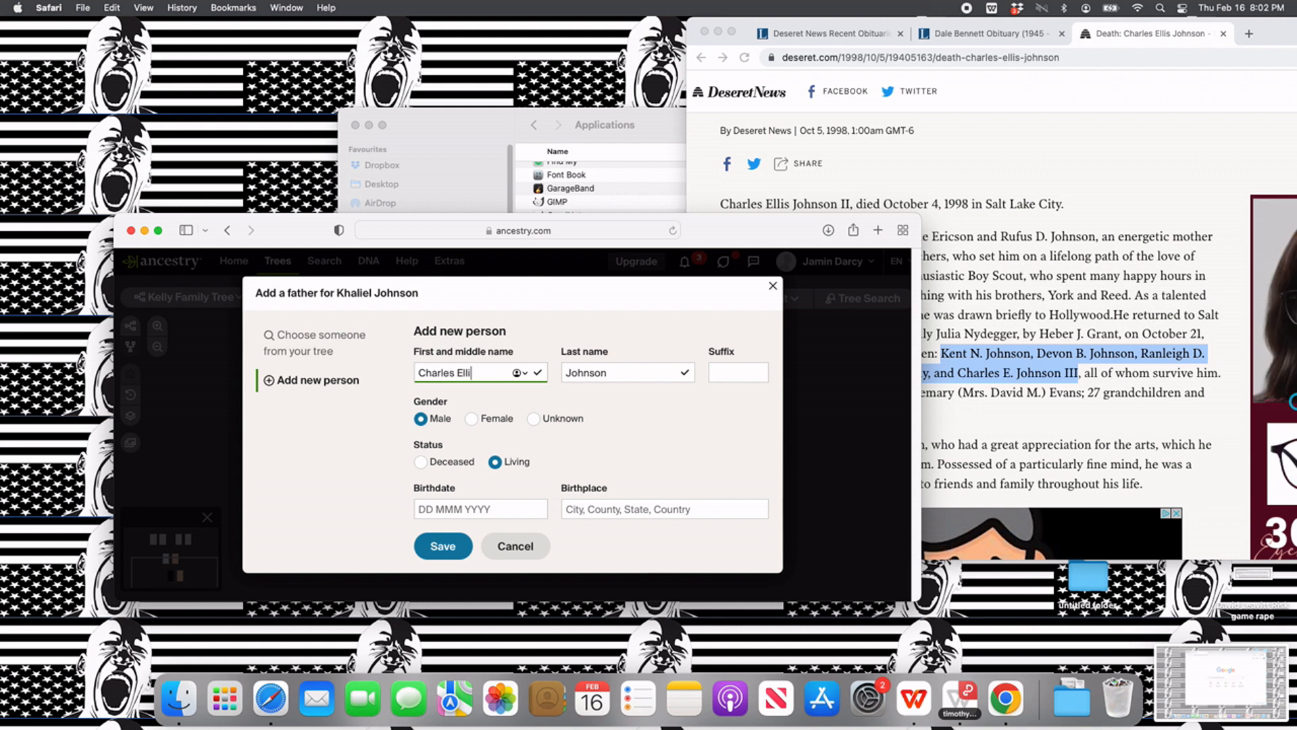
{"action": "type", "text": "s"}
{"action": "left_click", "coordinate": [422, 462]}
- Set the father's death date to October 4, 1998 and the death place to Salt Lake City, Salt Lake, Utah, USA
{"action": "left_click", "coordinate": [477, 549]}
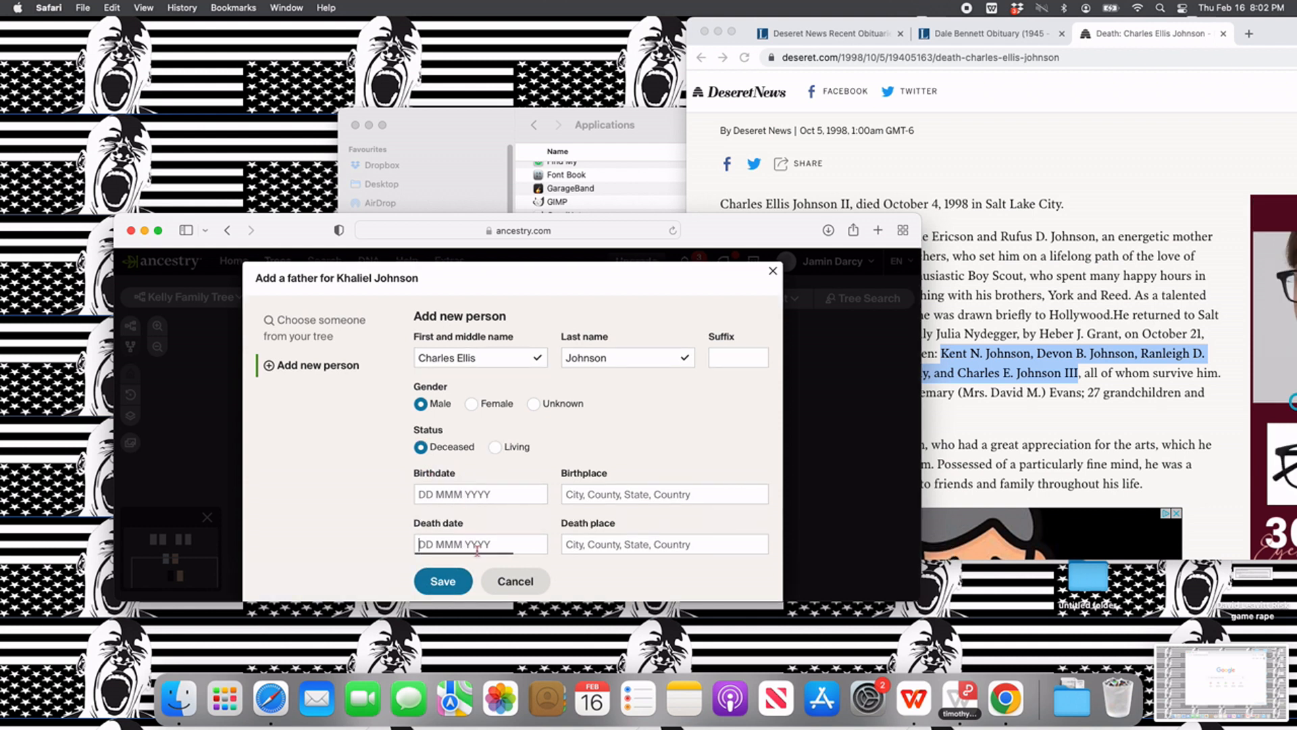
{"action": "type", "text": "0b"}
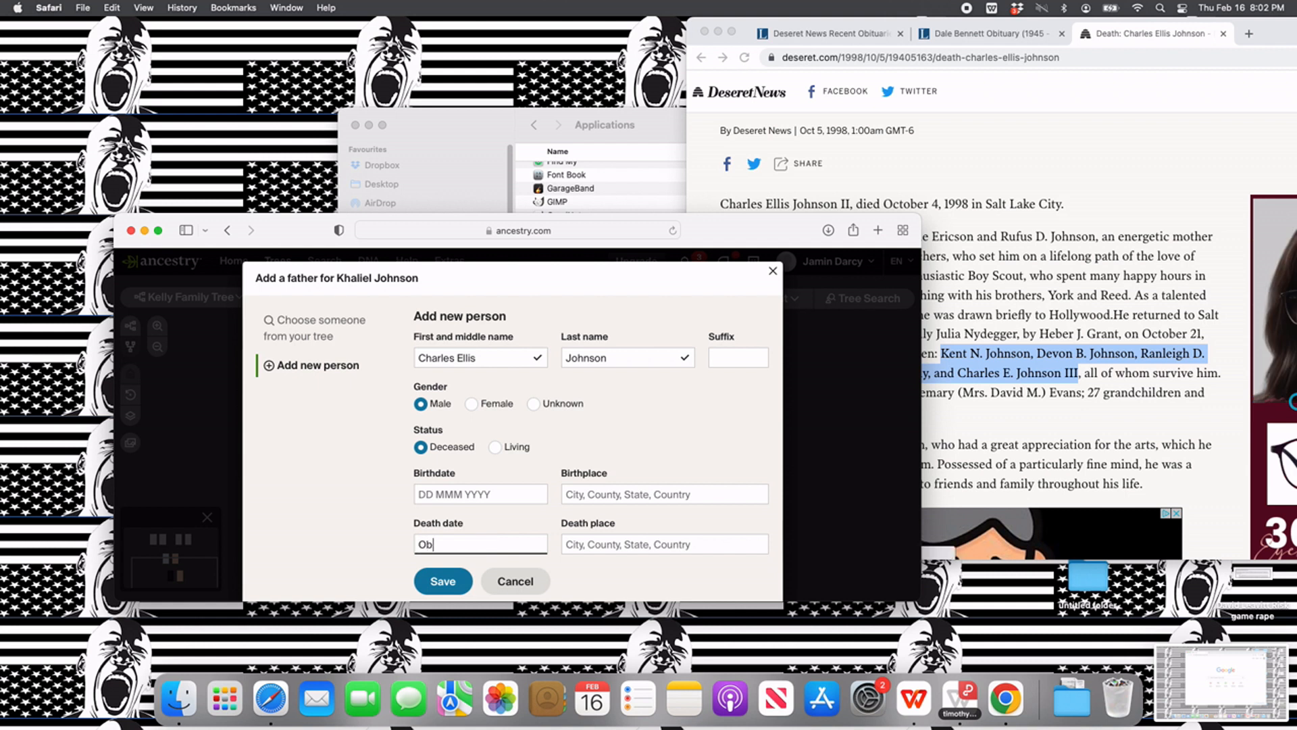
{"action": "key", "text": "BackSpace"}
{"action": "type", "text": "ctob"}
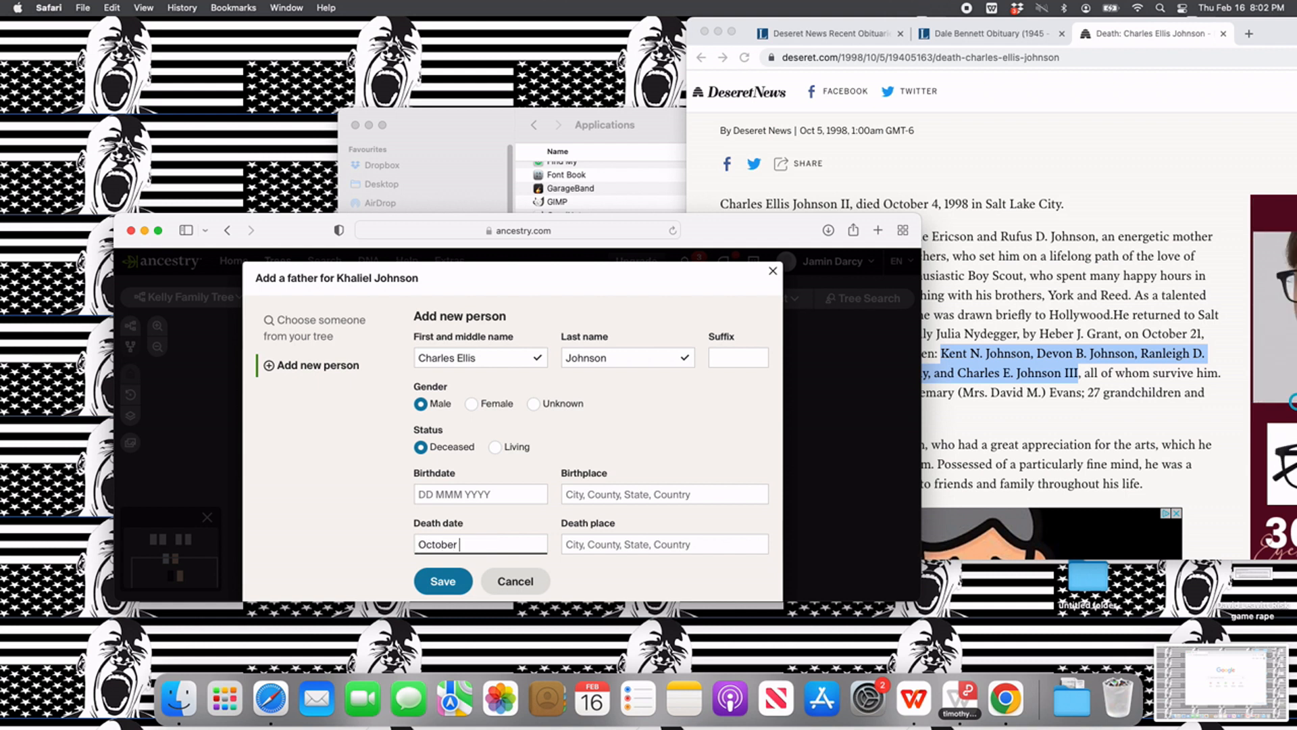
{"action": "type", "text": "er 4,"}
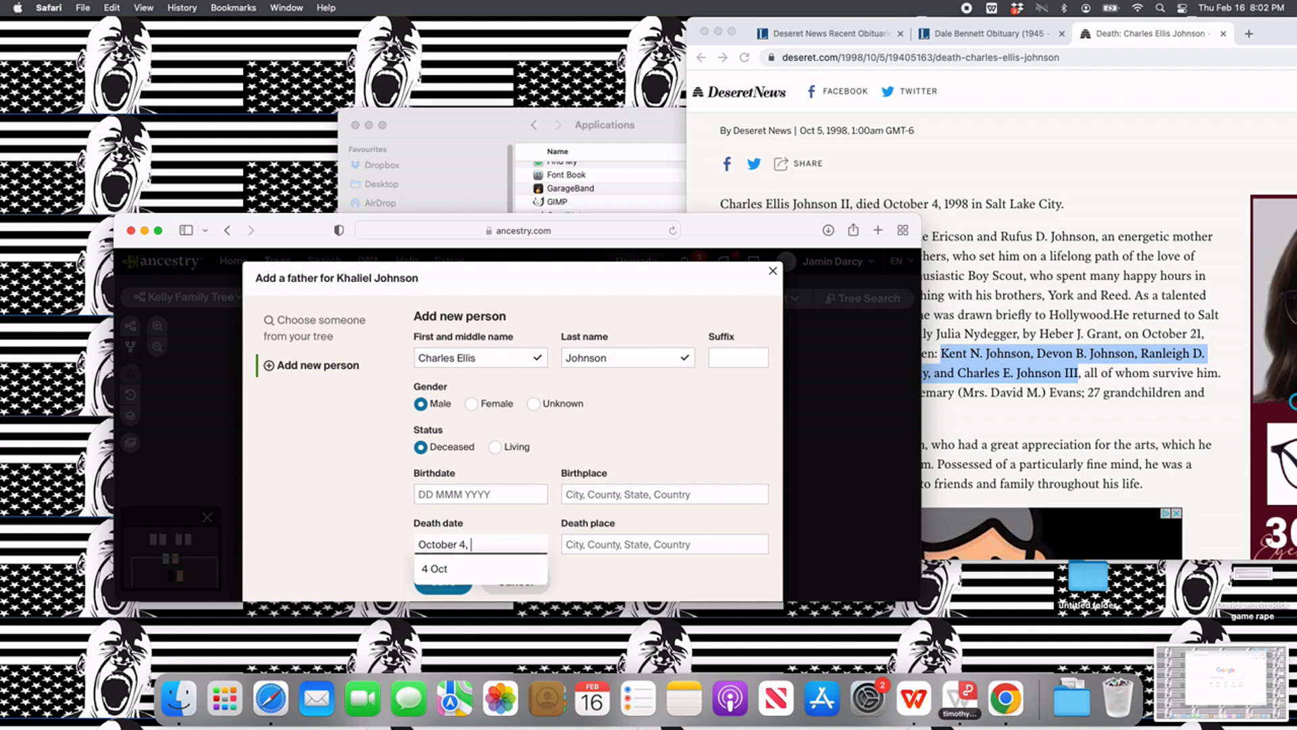
{"action": "type", "text": " 1998"}
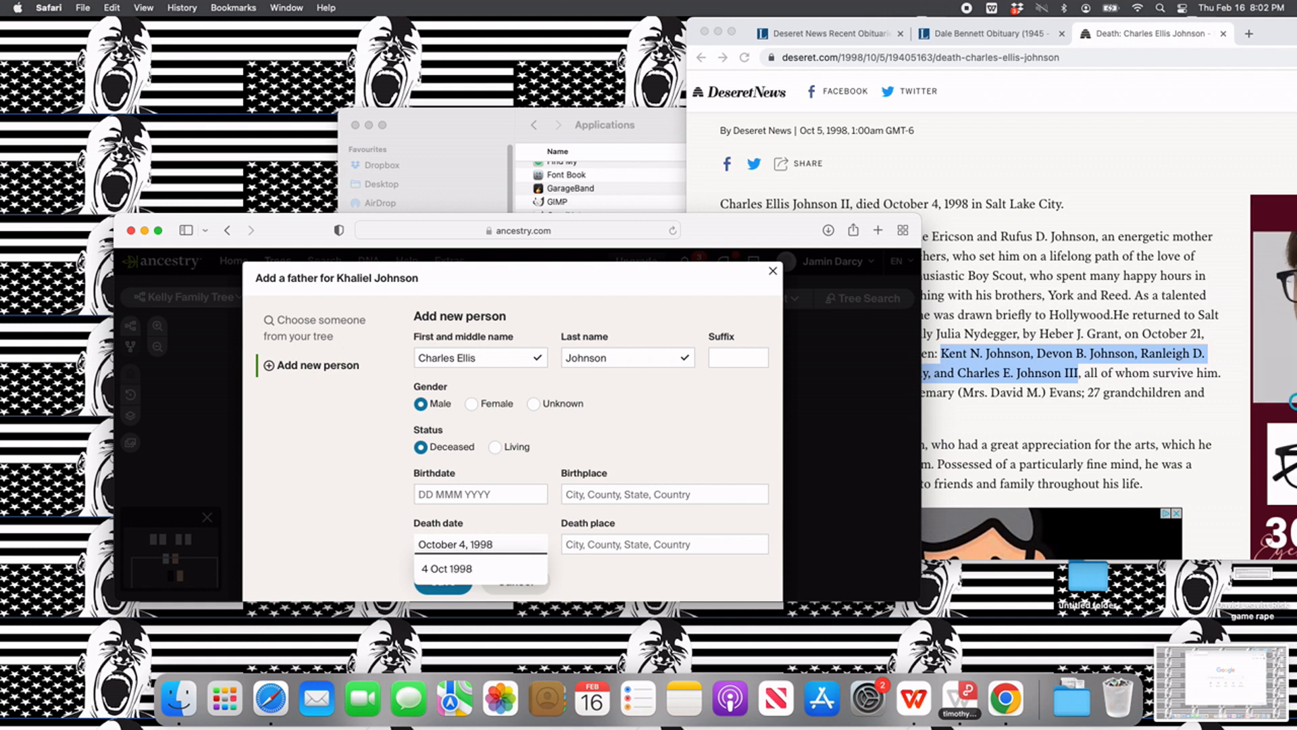
{"action": "key", "text": "Tab"}
{"action": "type", "text": "Salt L"}
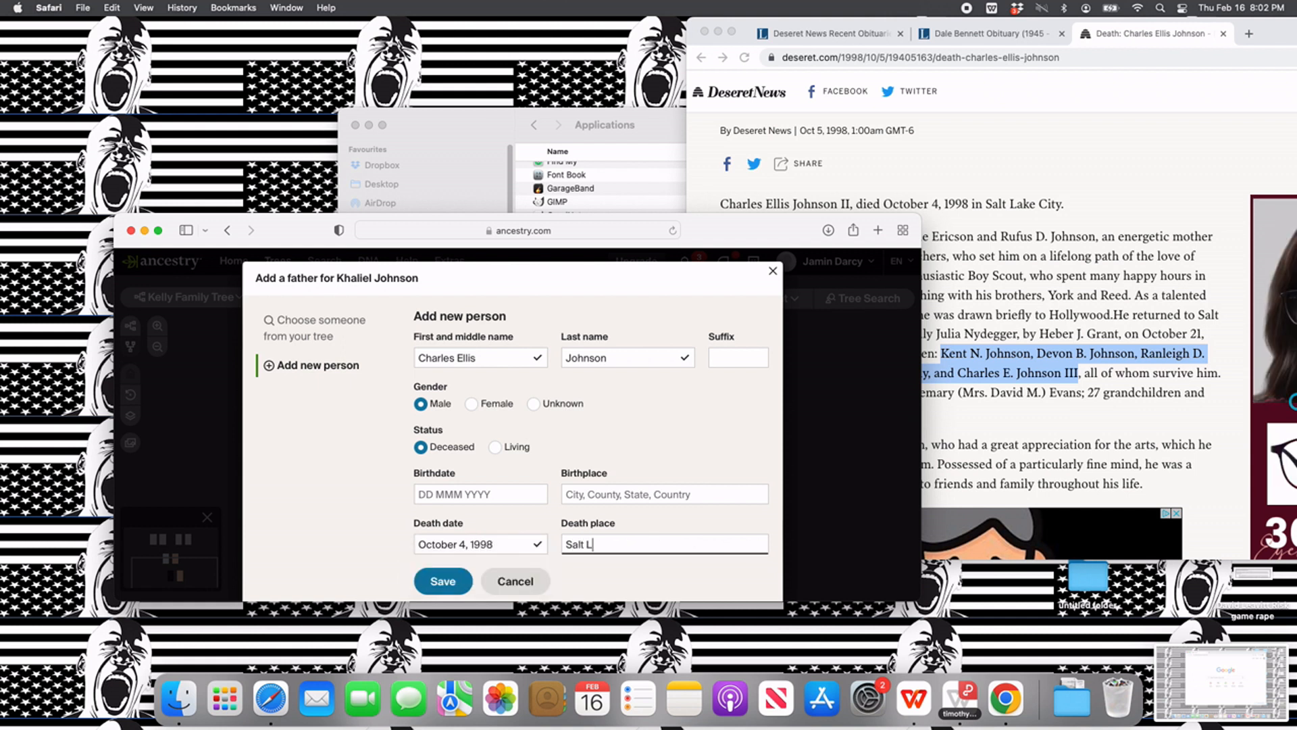
{"action": "type", "text": "ake City"}
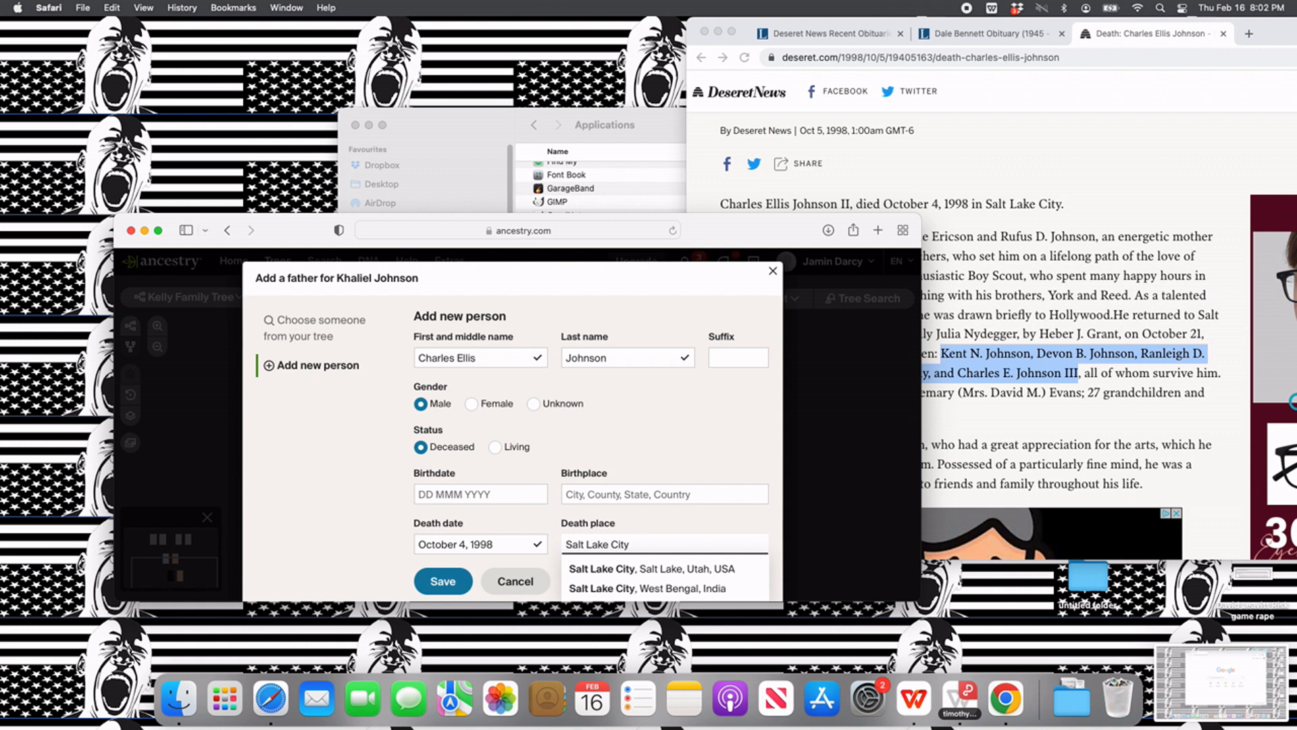
{"action": "left_click", "coordinate": [609, 574]}
- Enter the father's date of birth from the death notice and save him to the tree
{"action": "left_click", "coordinate": [498, 494]}
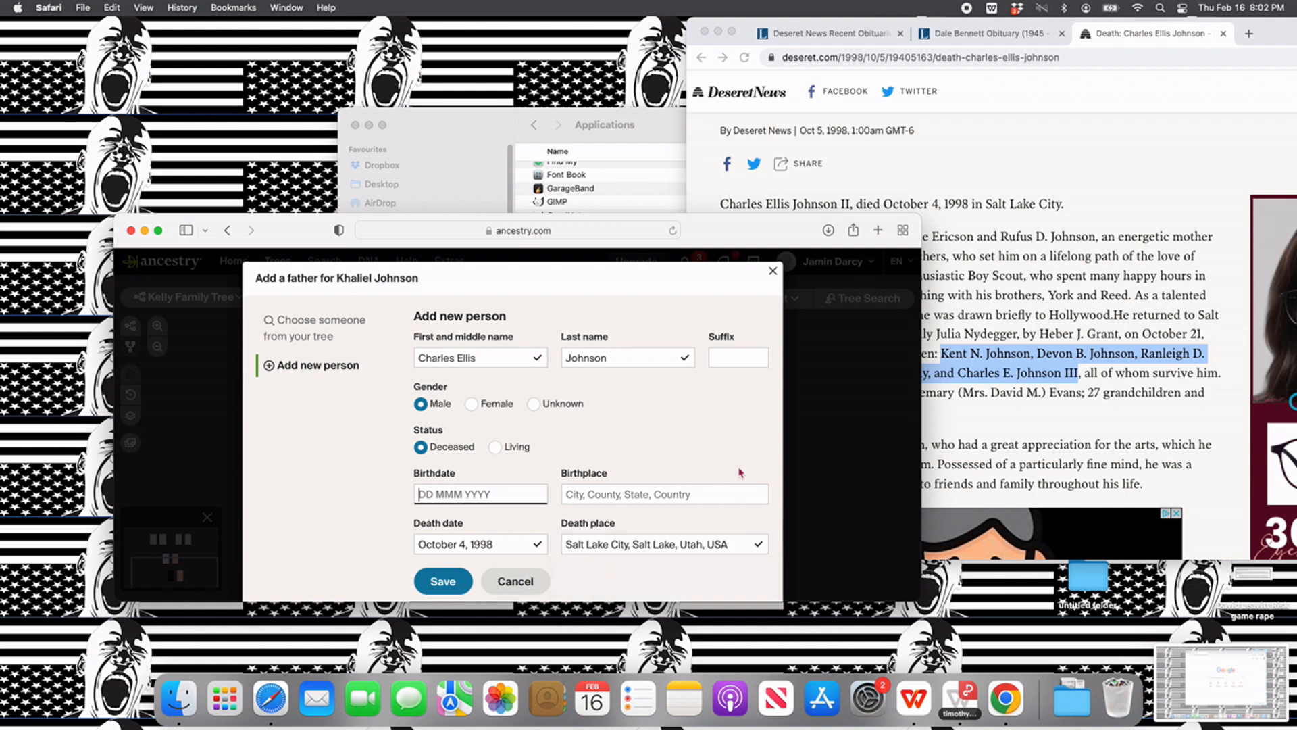
{"action": "scroll", "coordinate": [1014, 399], "scroll_direction": "down", "scroll_amount": 2}
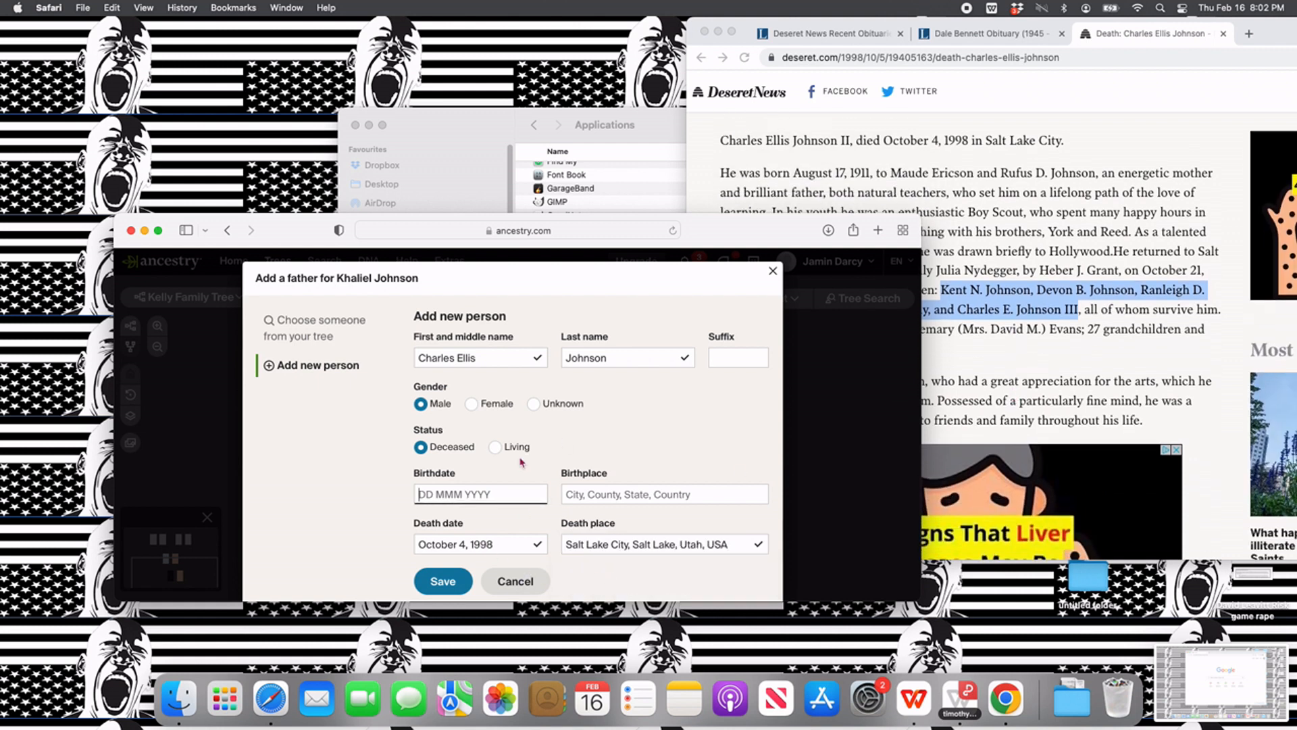
{"action": "type", "text": "August"}
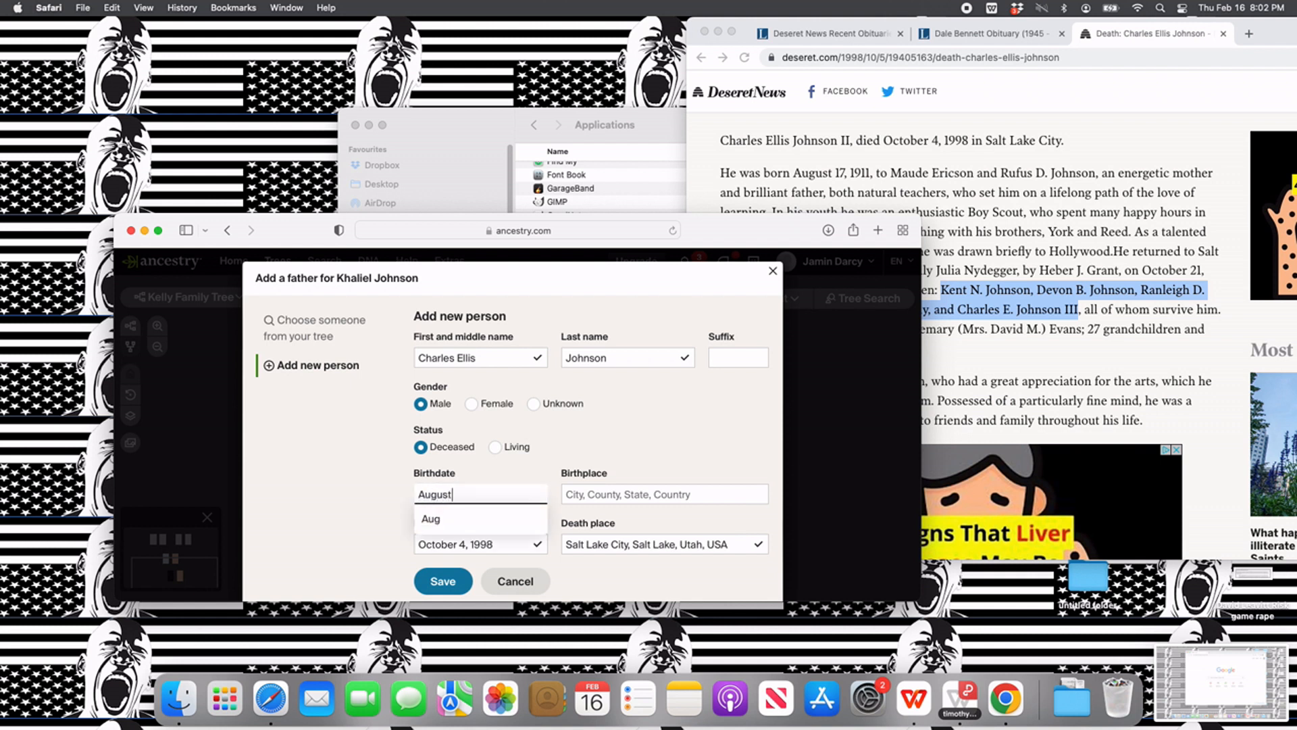
{"action": "type", "text": " 17, 1911"}
{"action": "key", "text": "Tab"}
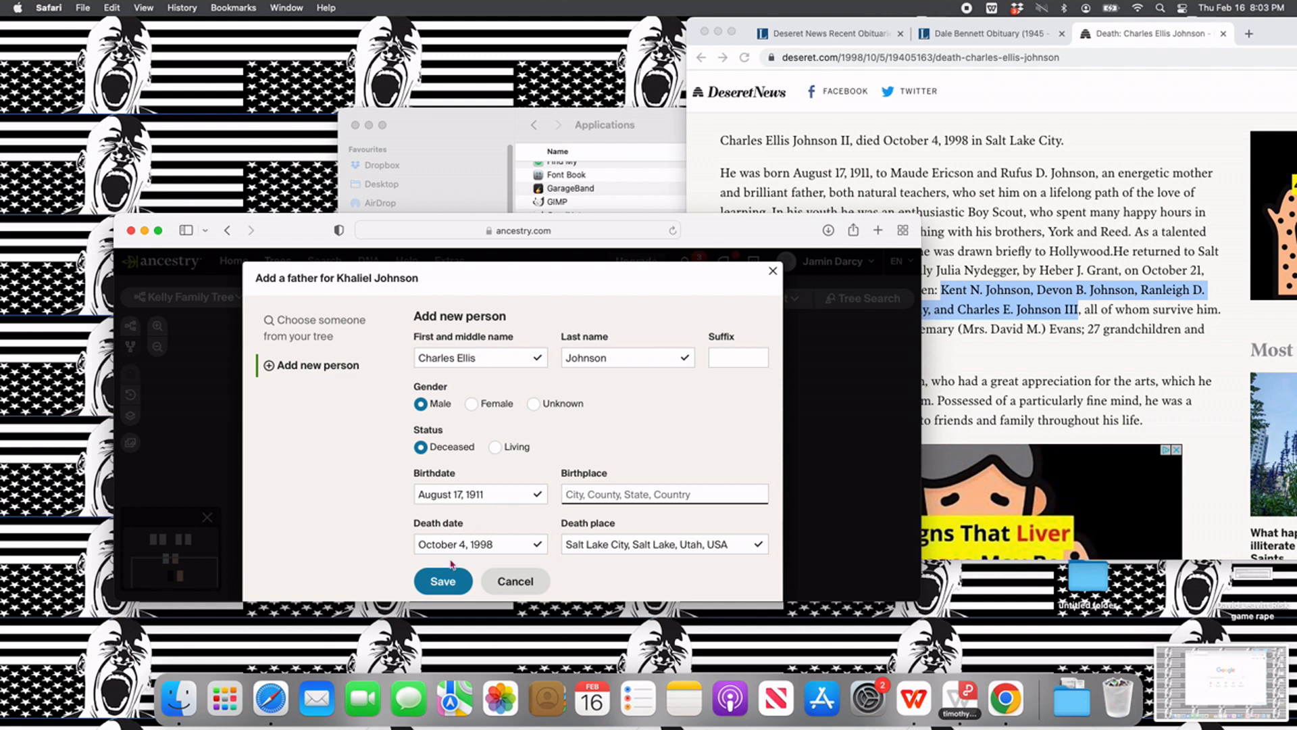
{"action": "left_click", "coordinate": [433, 582]}
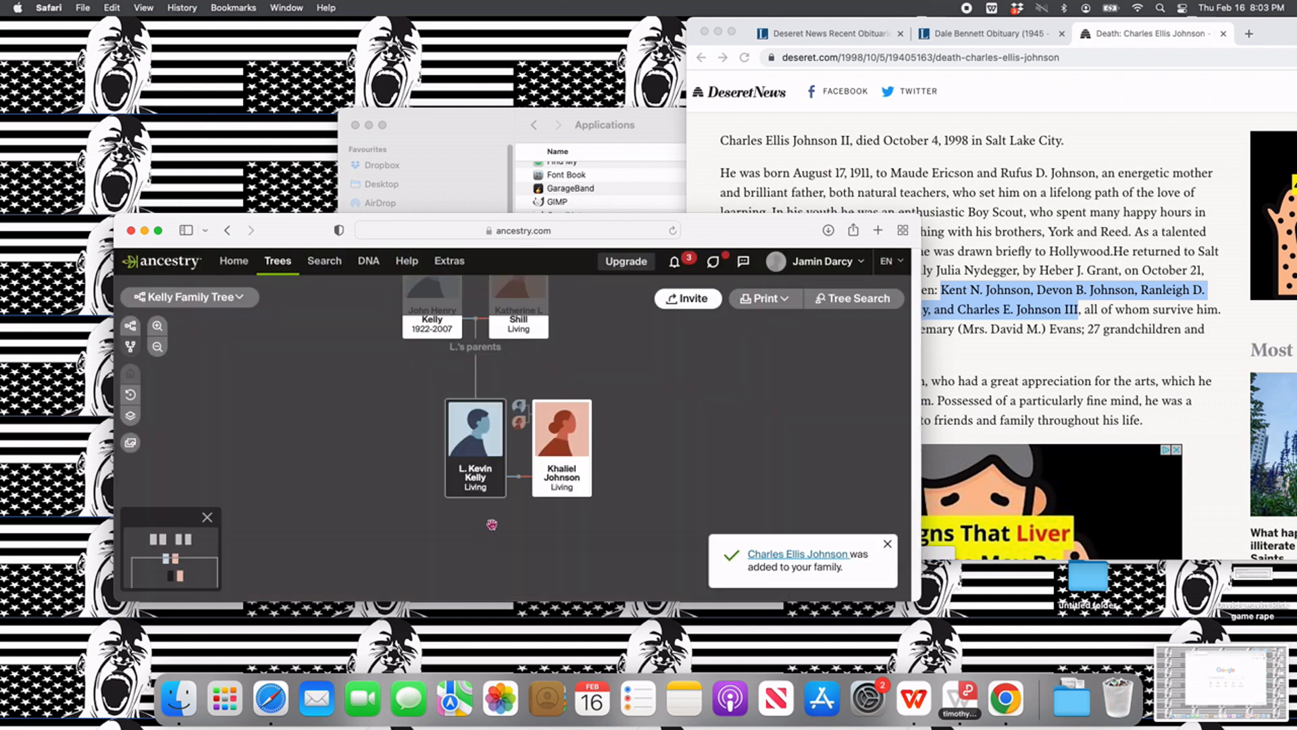
- Show the wife's parents in the tree and highlight her mother's full name in the death notice
{"action": "left_click", "coordinate": [521, 425]}
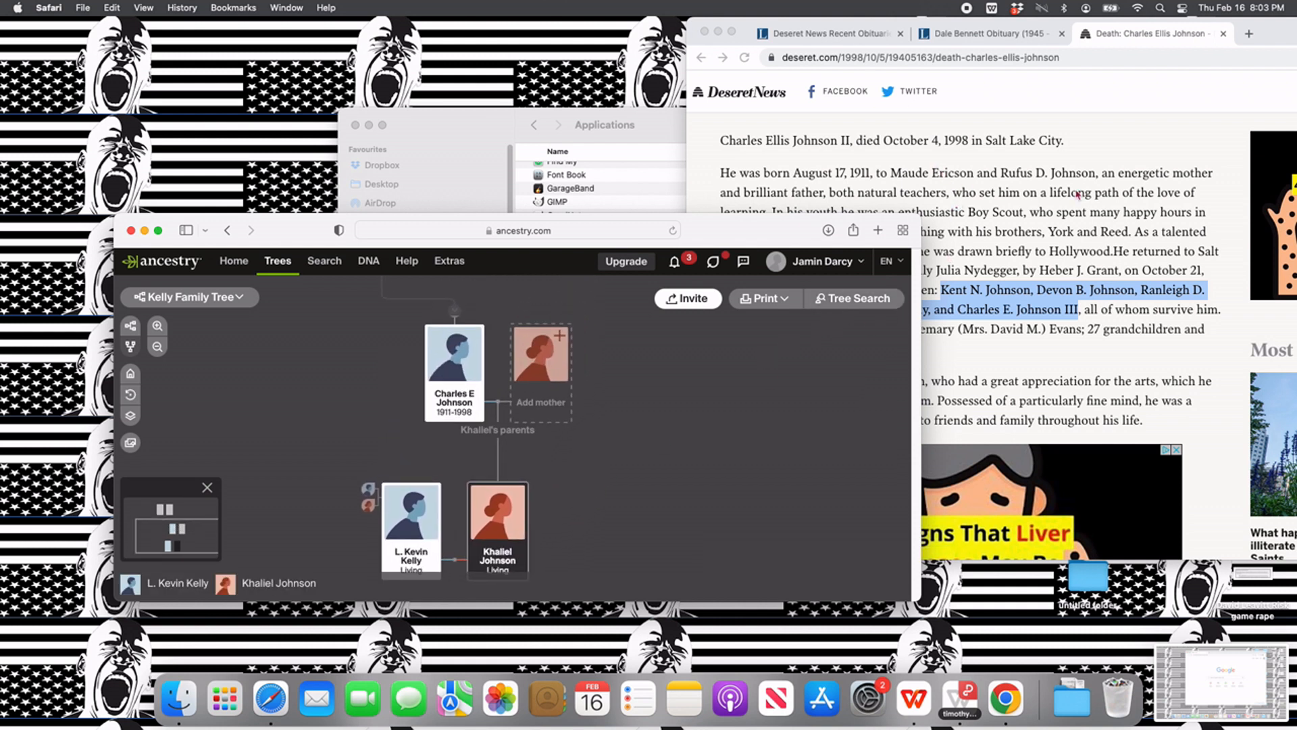
{"action": "scroll", "coordinate": [1021, 313], "scroll_direction": "down", "scroll_amount": 3}
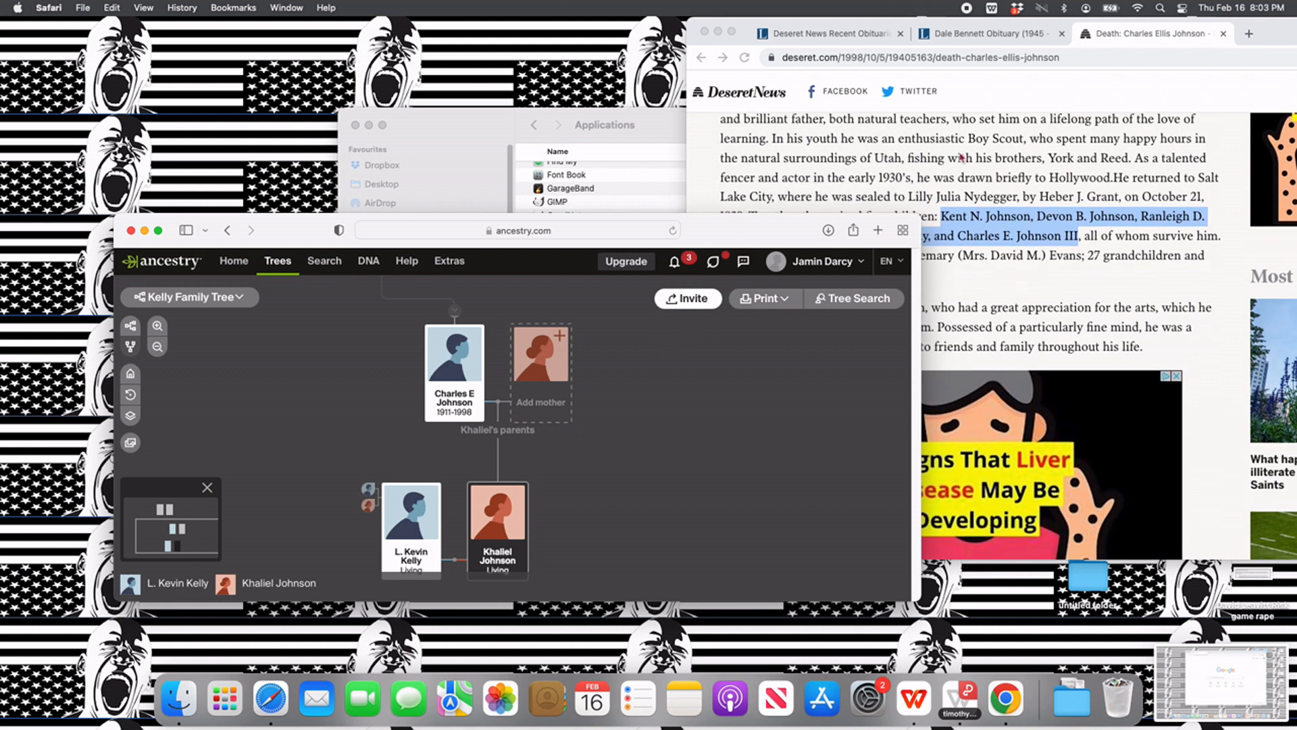
{"action": "left_click", "coordinate": [914, 199]}
{"action": "left_click_drag", "start_coordinate": [912, 196], "coordinate": [1013, 196]}
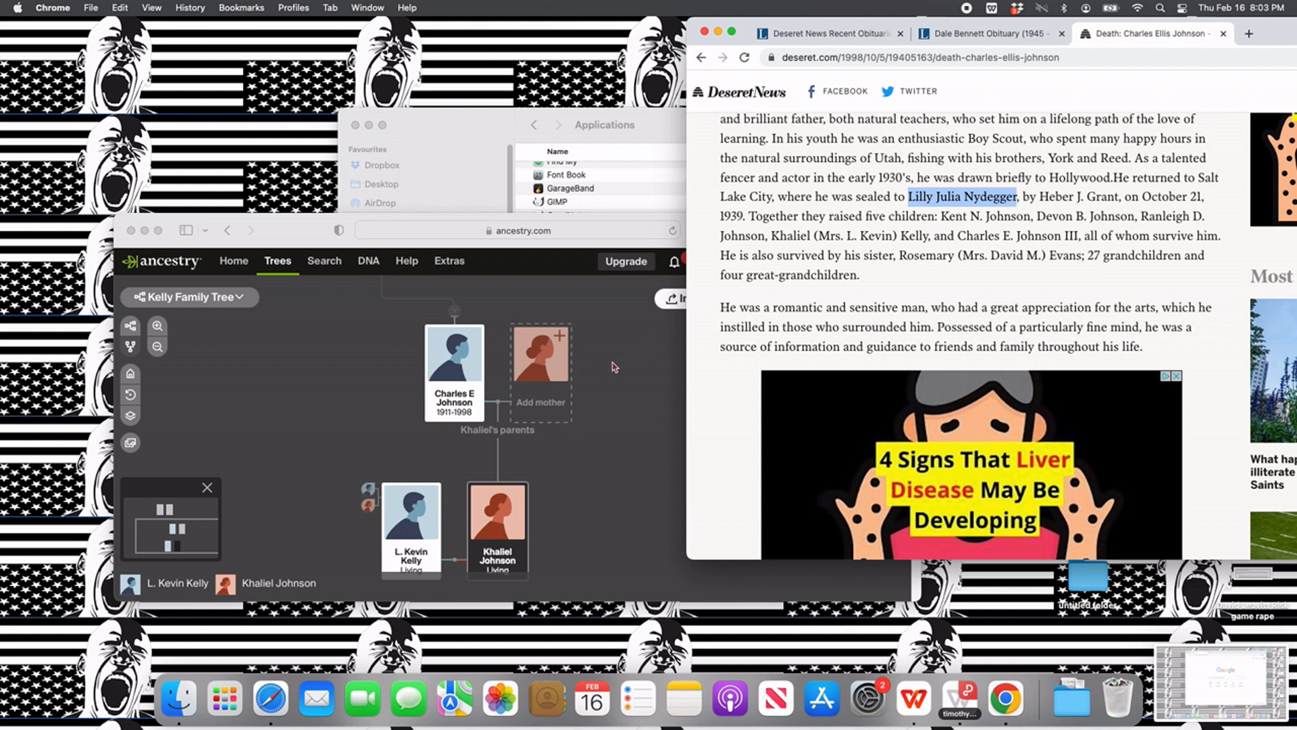
- Add the wife's mother with her first, middle and maiden name from the death notice, gender Female and status Living
{"action": "left_click", "coordinate": [556, 379]}
{"action": "left_click", "coordinate": [556, 378]}
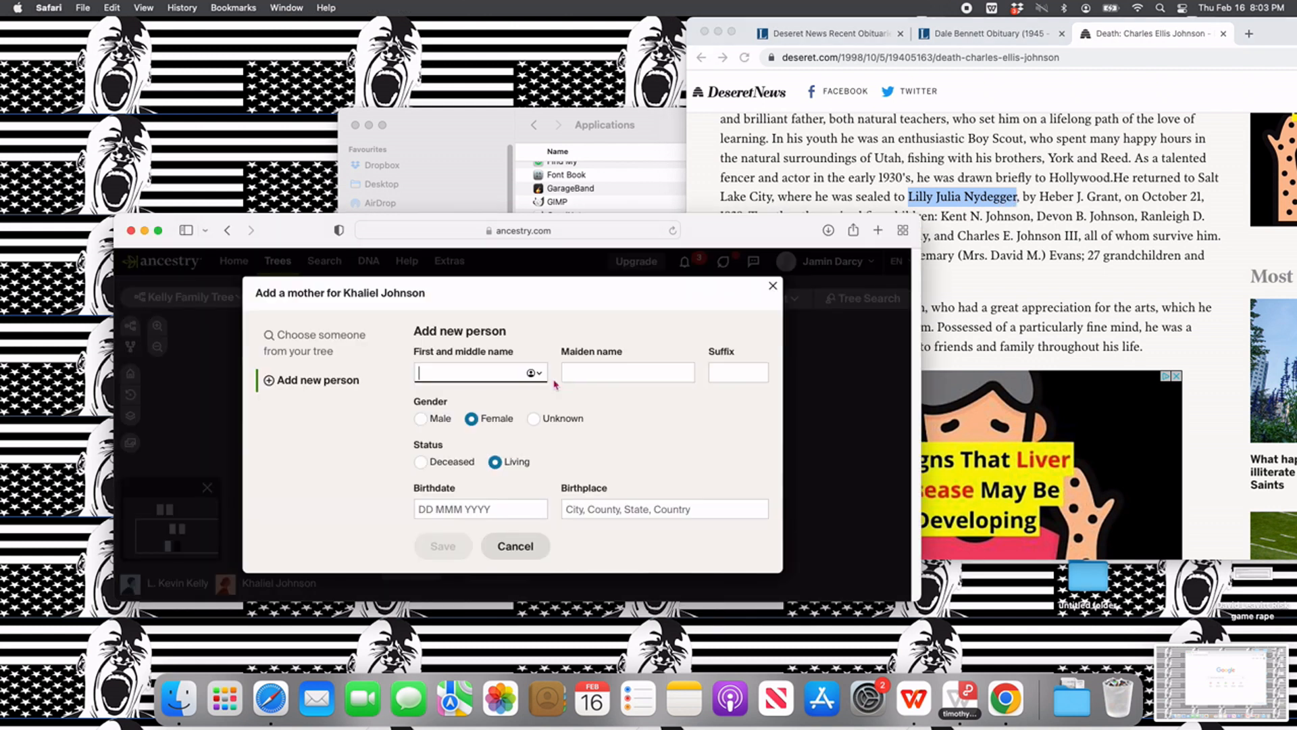
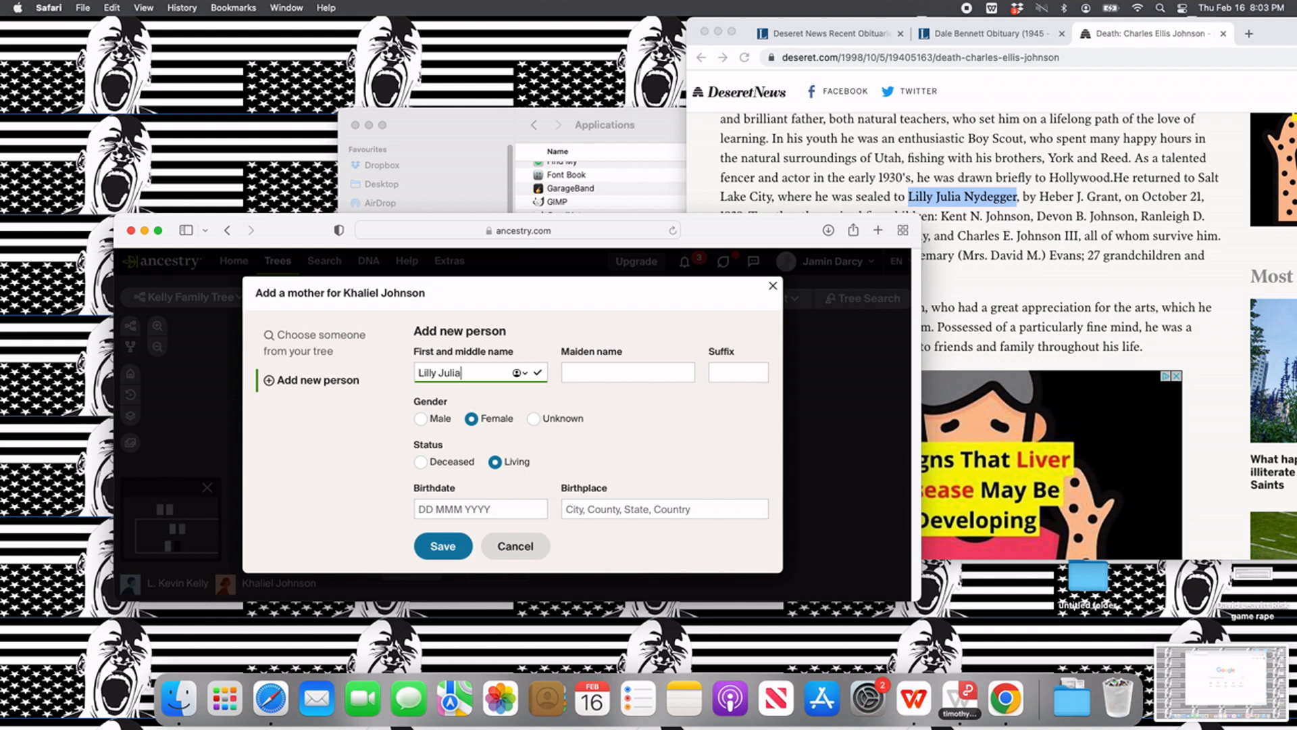
{"action": "key", "text": "Tab"}
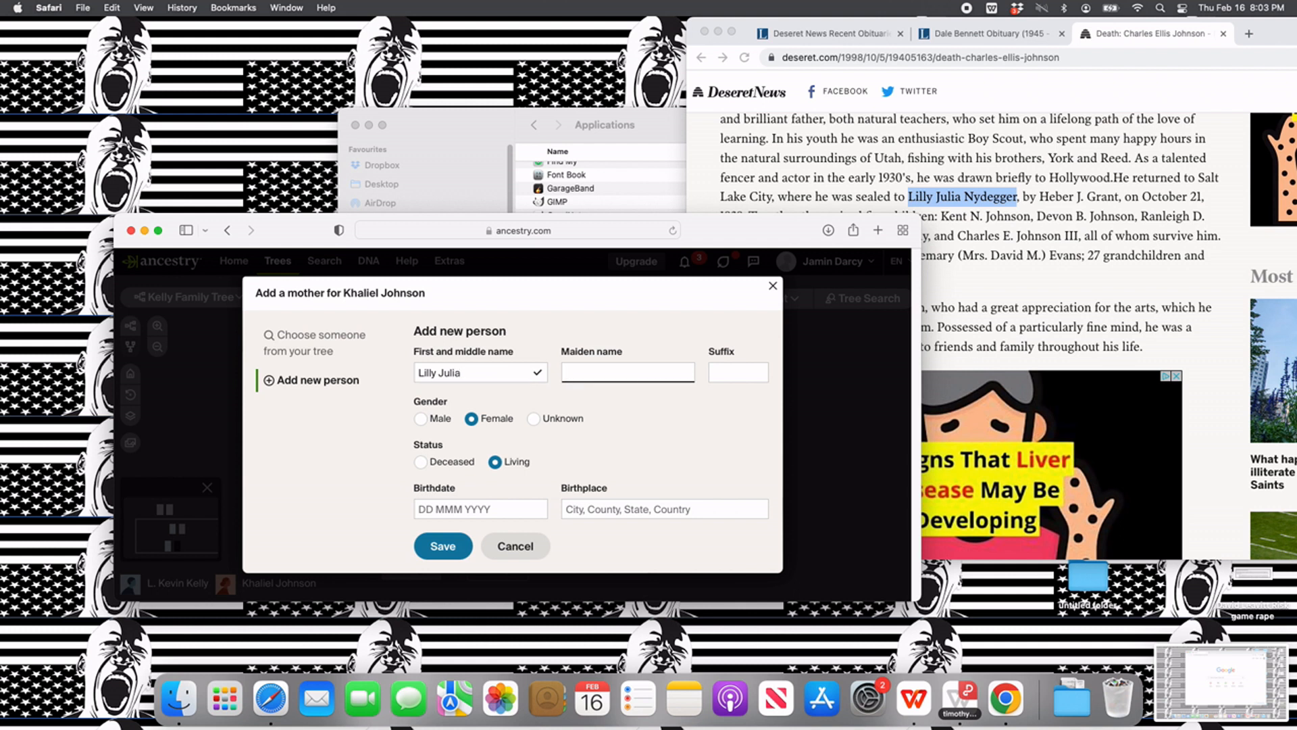
{"action": "type", "text": "ger"}
{"action": "left_click", "coordinate": [443, 546]}
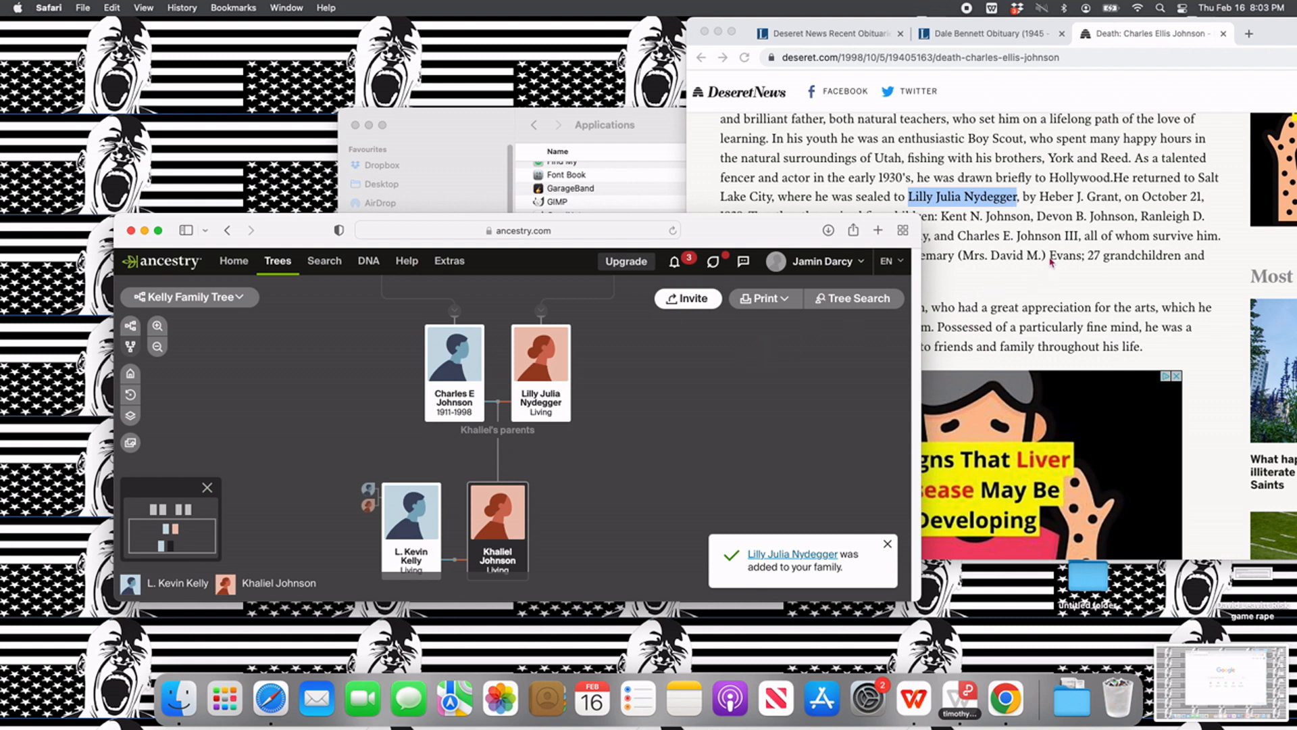
- Add the first child listed in the death notice to the wife's father, with first name, middle initial, gender Male and both parents
{"action": "scroll", "coordinate": [1039, 241], "scroll_direction": "down", "scroll_amount": 2}
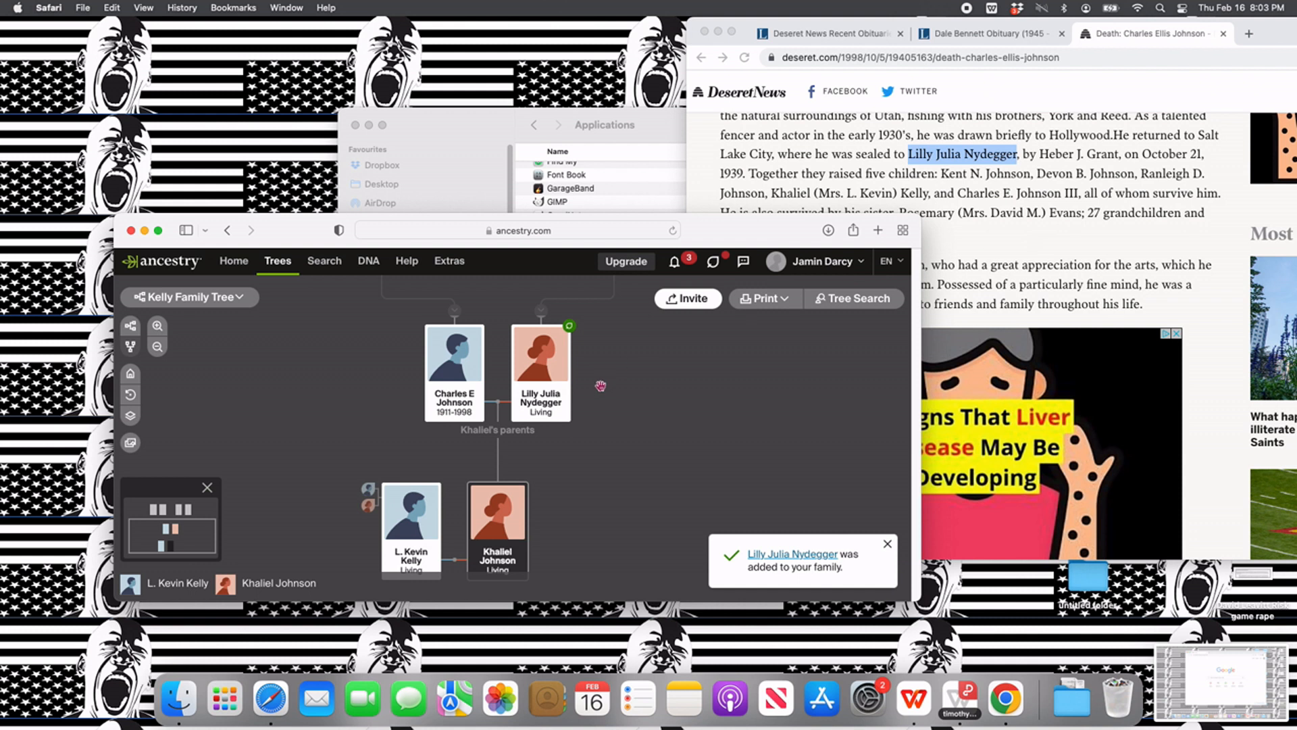
{"action": "mouse_move", "coordinate": [441, 436]}
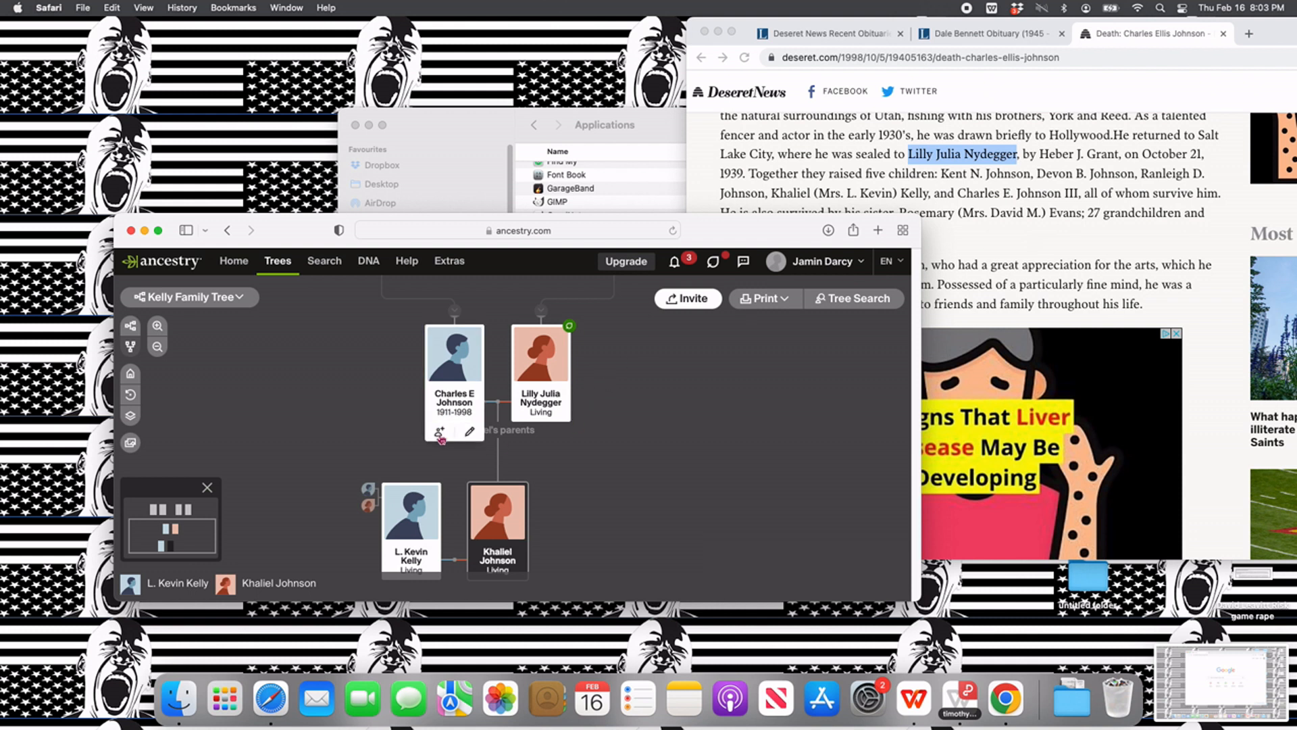
{"action": "left_click", "coordinate": [440, 434]}
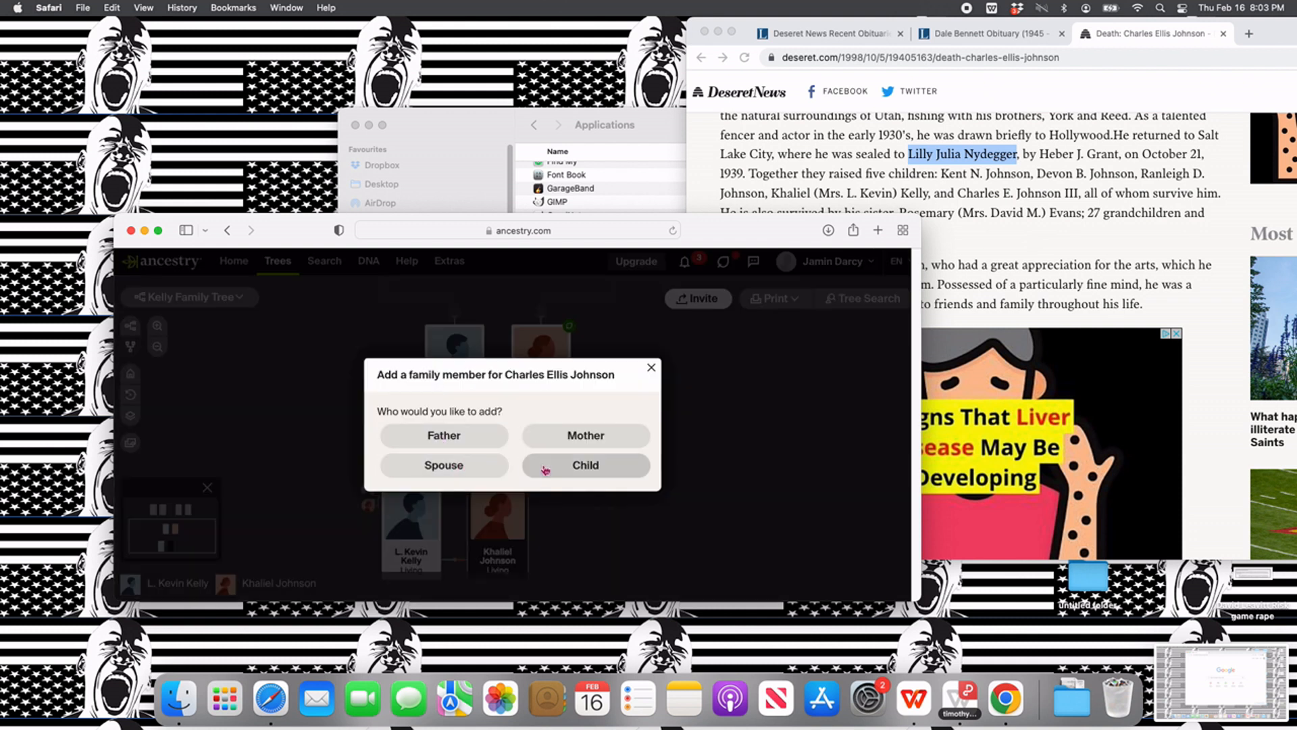
{"action": "left_click", "coordinate": [579, 458]}
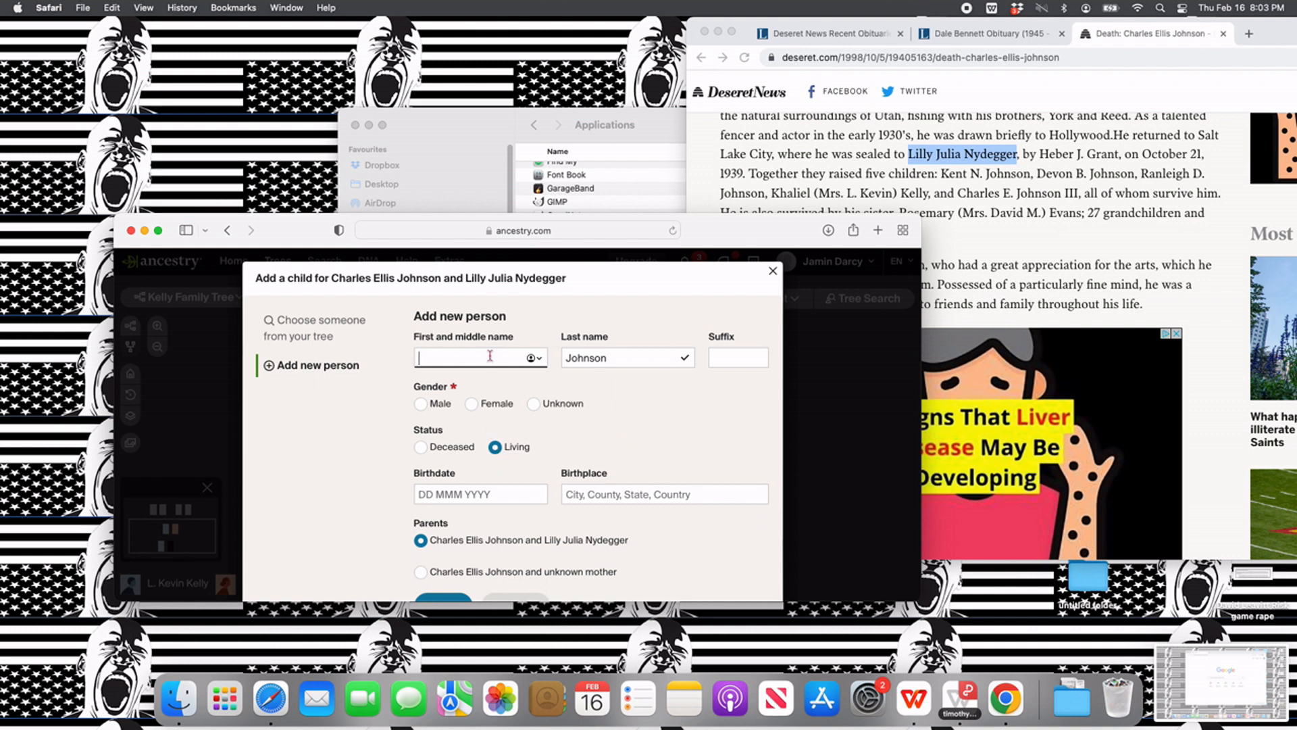
{"action": "type", "text": "Kent N"}
{"action": "left_click", "coordinate": [421, 404]}
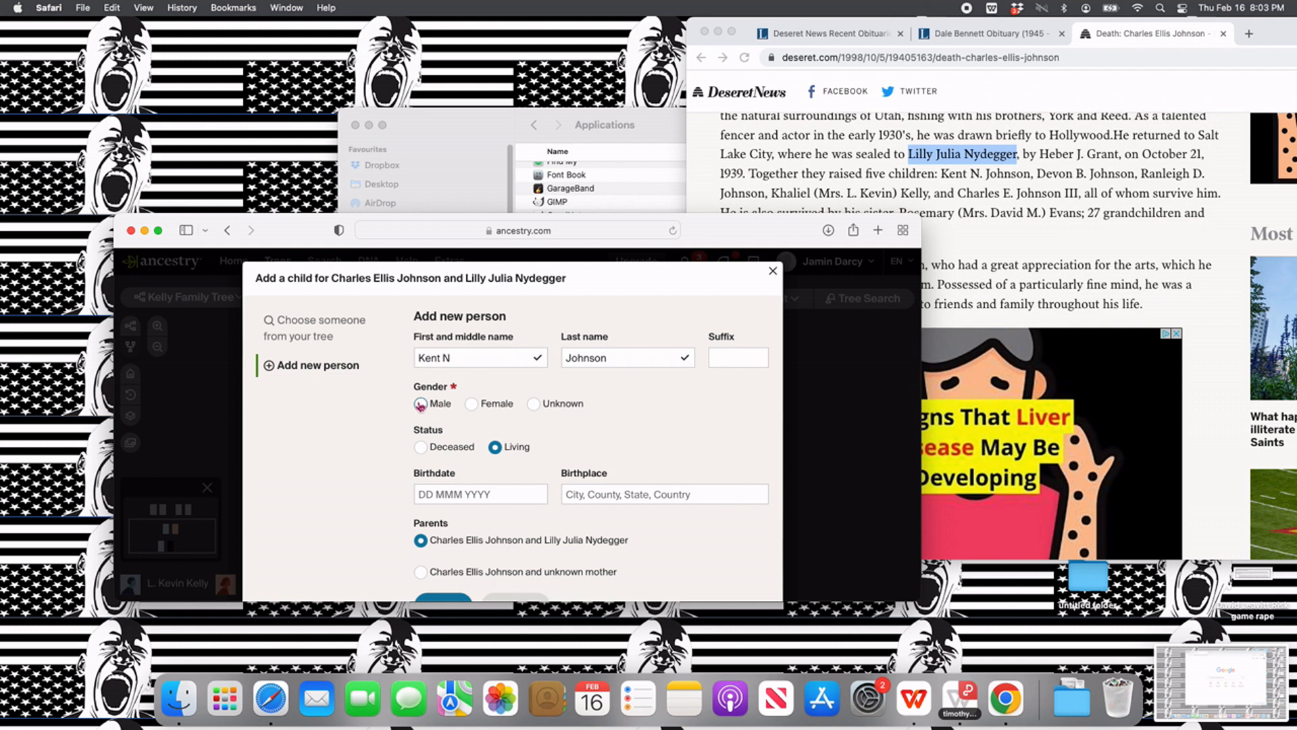
{"action": "scroll", "coordinate": [473, 539], "scroll_direction": "down", "scroll_amount": 2}
{"action": "left_click", "coordinate": [457, 552]}
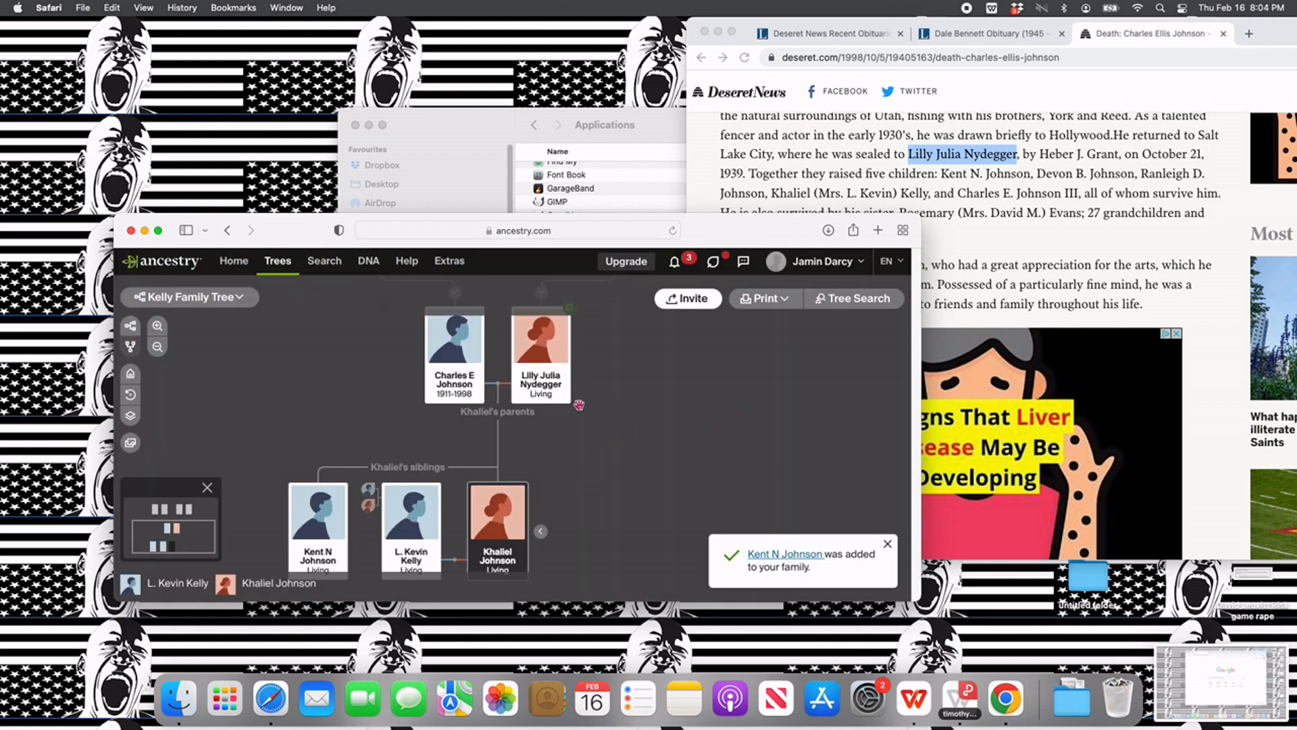
- Add the second child listed in the death notice to the wife's father, with first name, middle initial and gender Unknown
{"action": "left_click", "coordinate": [439, 414]}
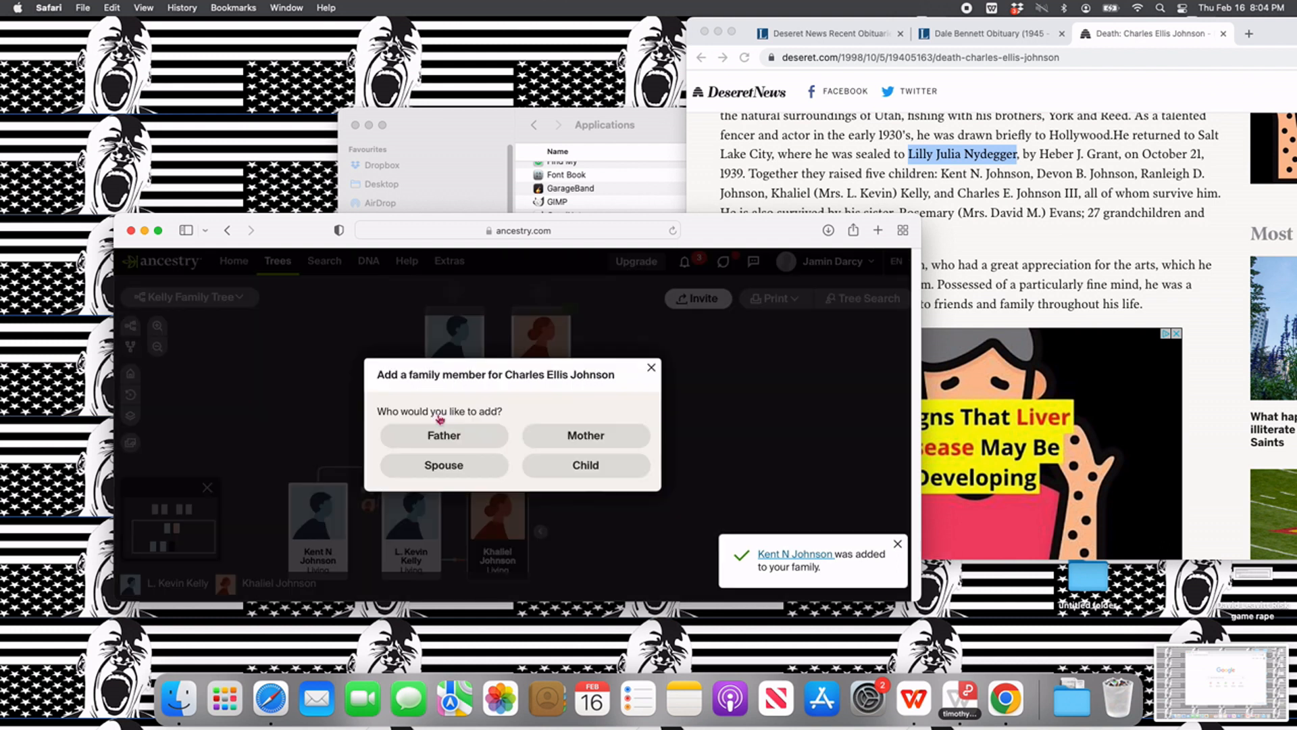
{"action": "left_click", "coordinate": [560, 467]}
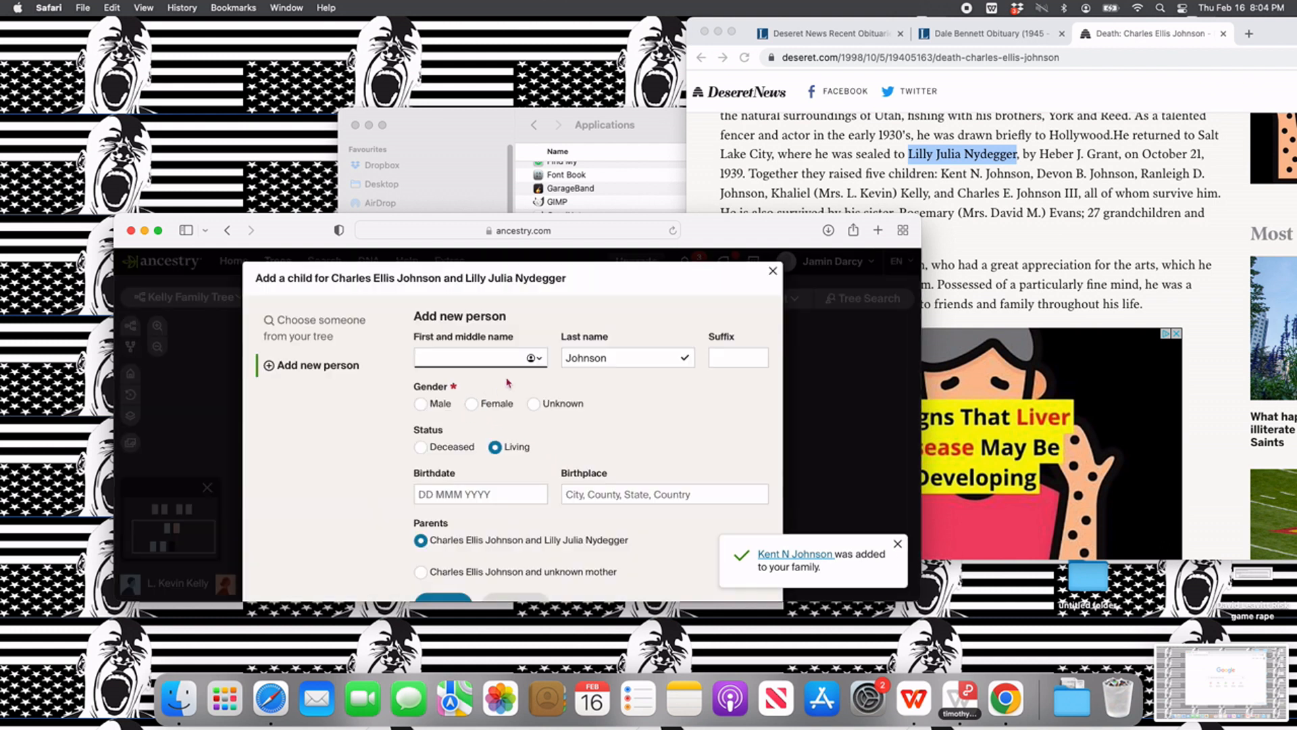
{"action": "type", "text": "Dev"}
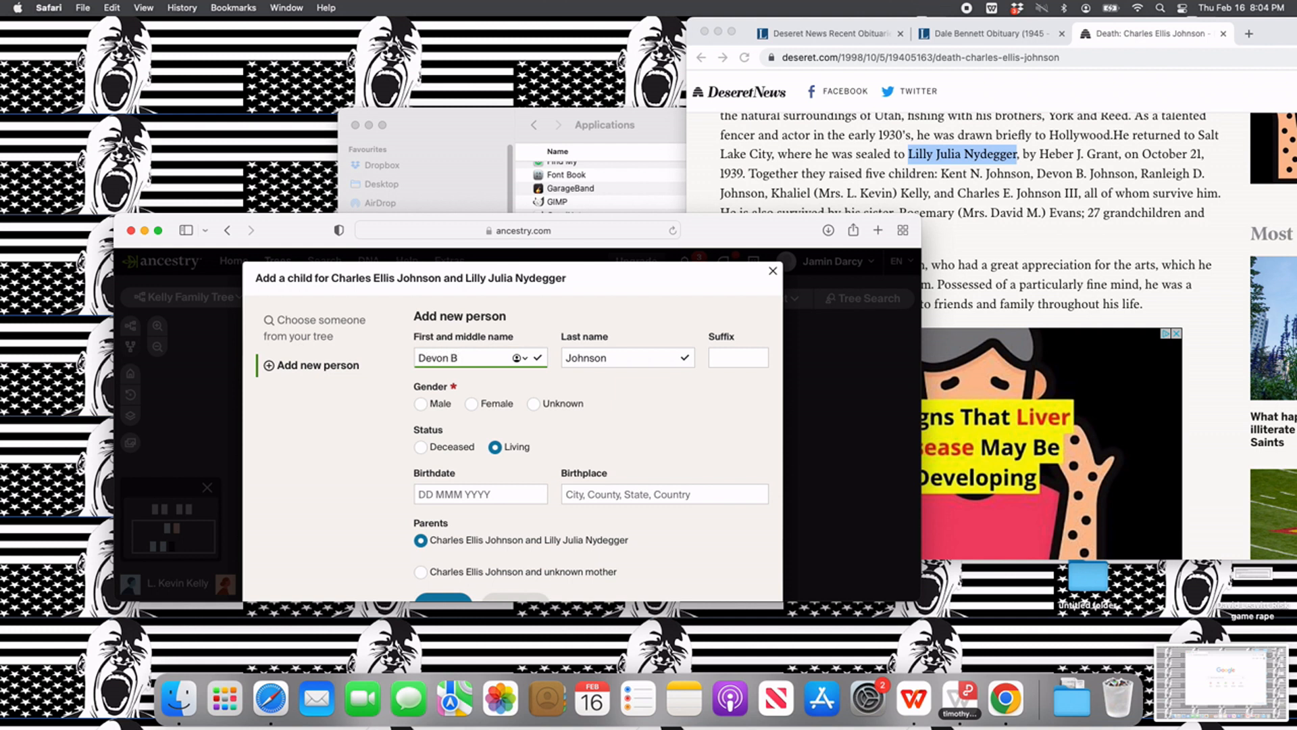
{"action": "type", "text": "on B"}
{"action": "left_click", "coordinate": [534, 404]}
{"action": "scroll", "coordinate": [534, 412], "scroll_direction": "down", "scroll_amount": 2}
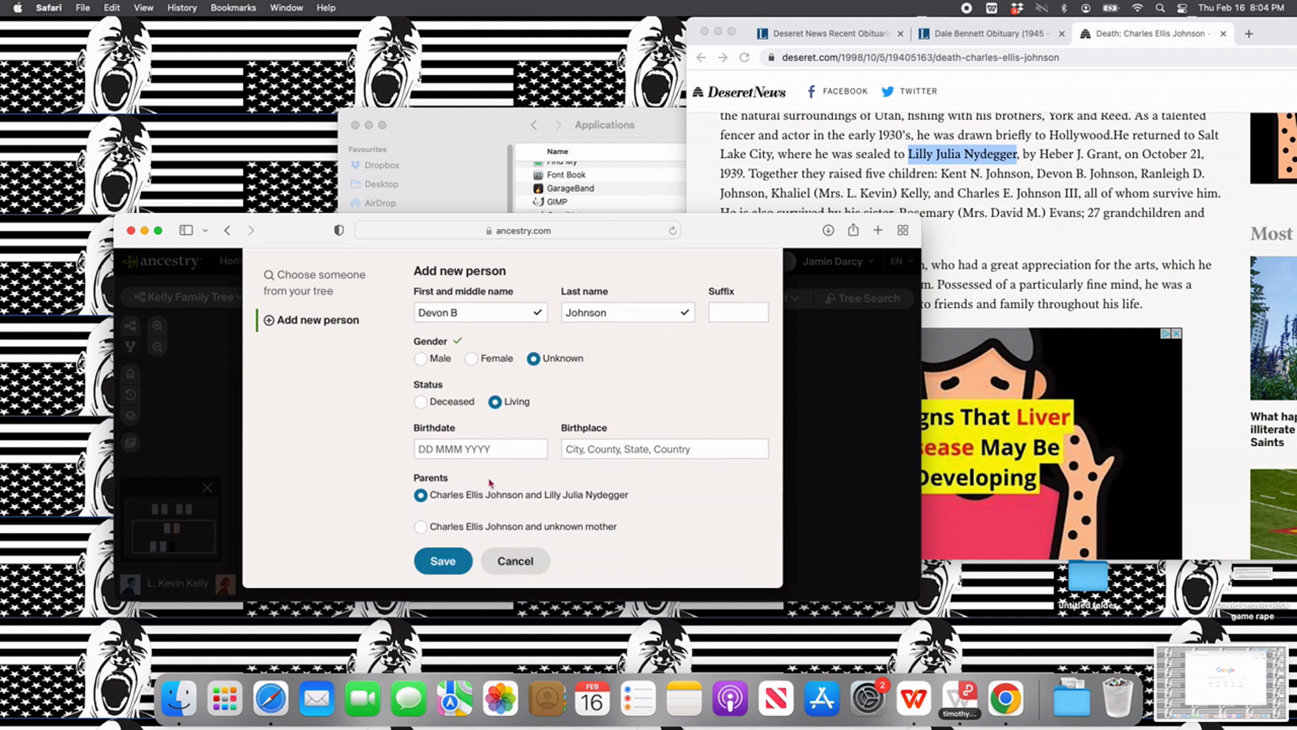
{"action": "left_click", "coordinate": [456, 567]}
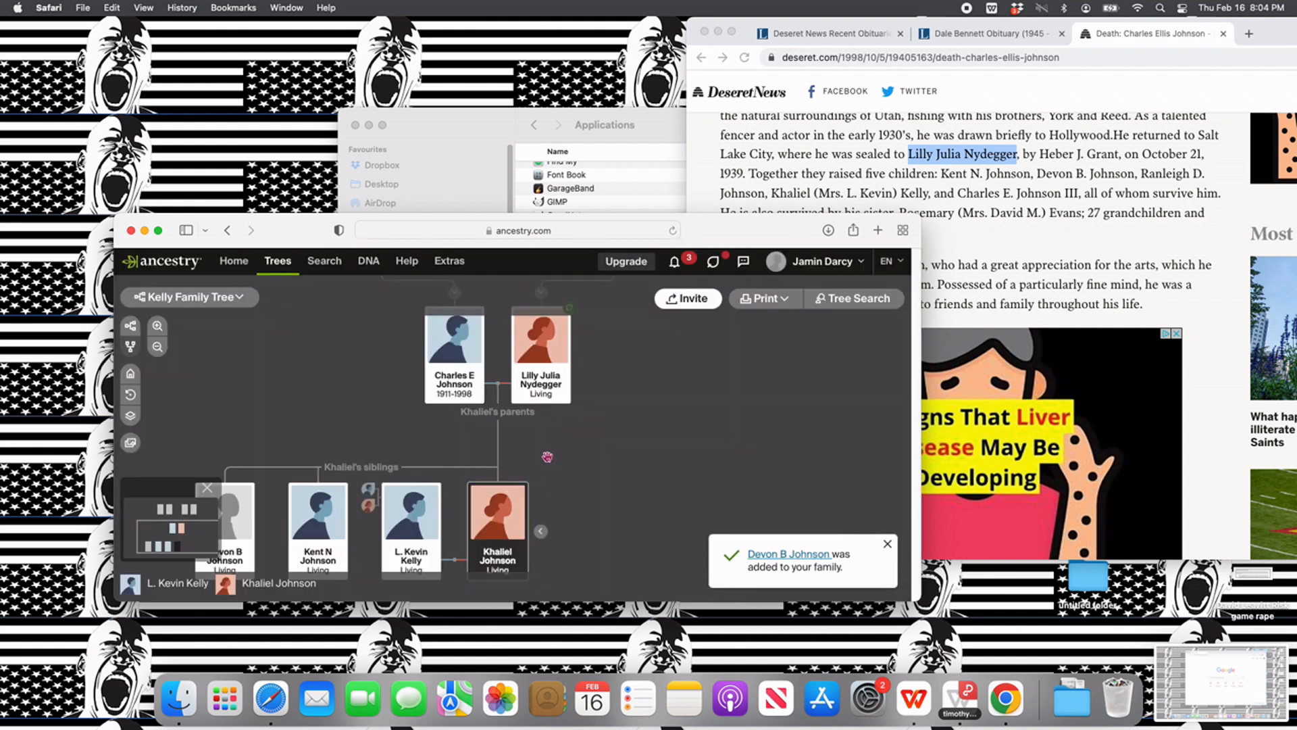
- Add the third child listed in the death notice to the wife's father, with first name, middle initial and gender Unknown
{"action": "mouse_move", "coordinate": [454, 402]}
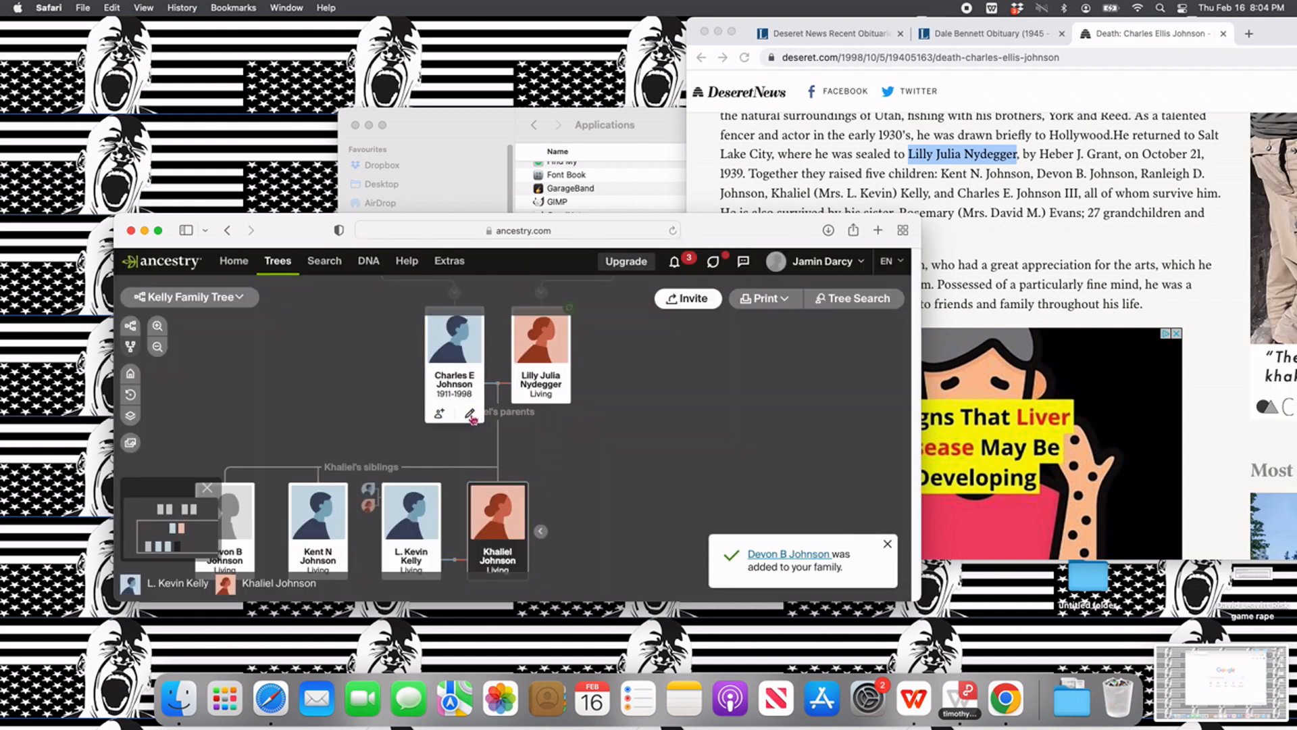
{"action": "left_click", "coordinate": [470, 415]}
{"action": "left_click", "coordinate": [775, 272]}
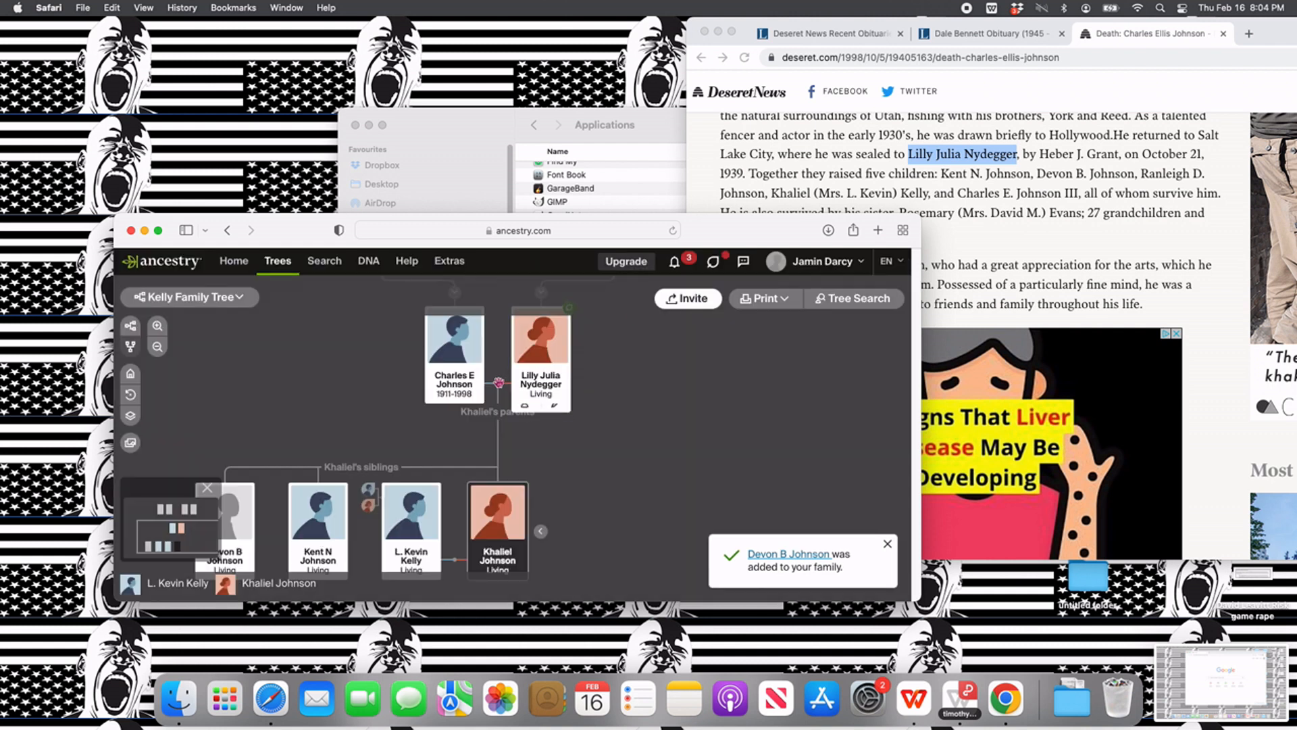
{"action": "left_click", "coordinate": [443, 417]}
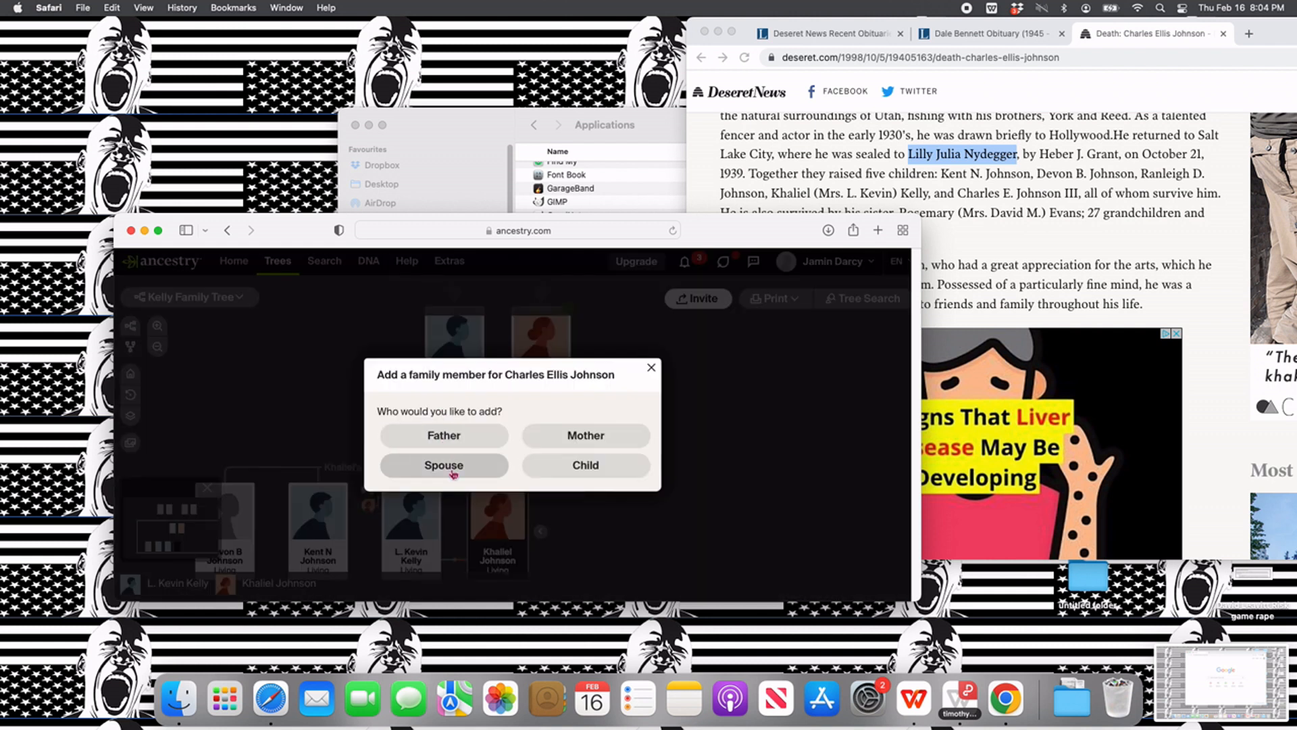
{"action": "left_click", "coordinate": [575, 469]}
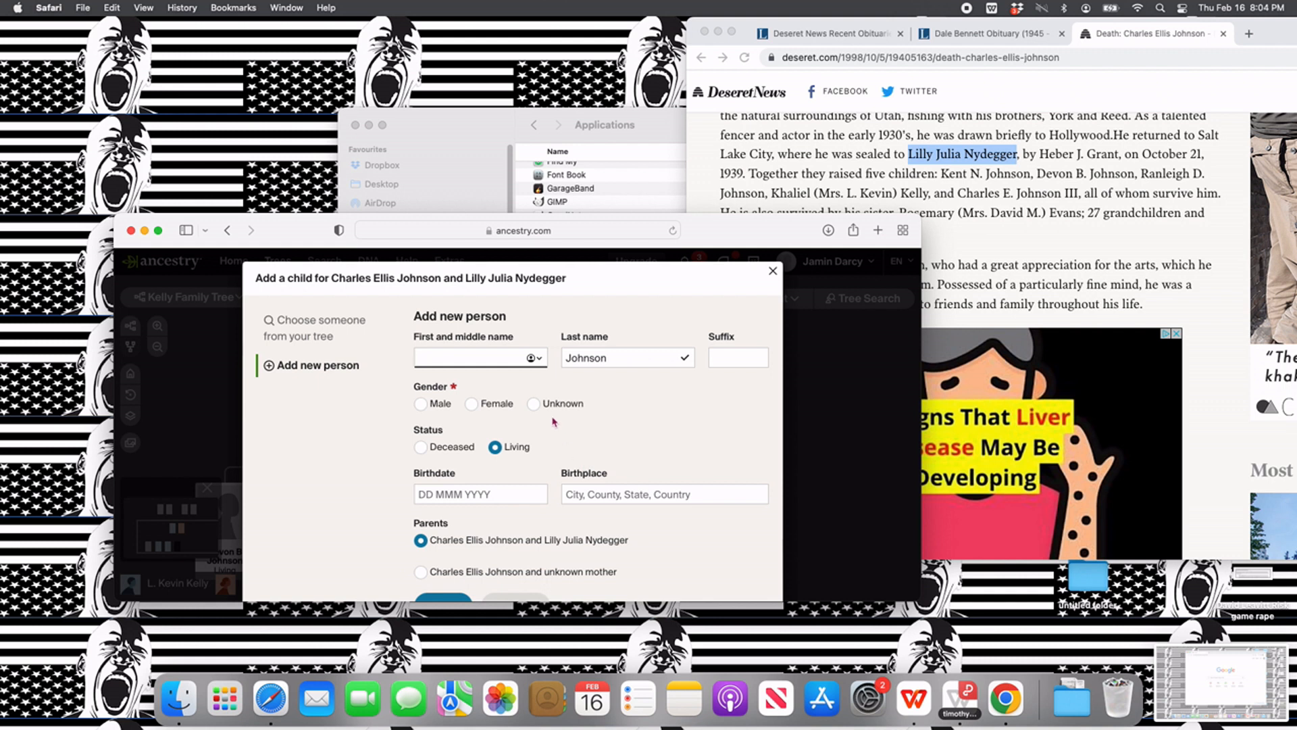
{"action": "type", "text": "Ranleigh D"}
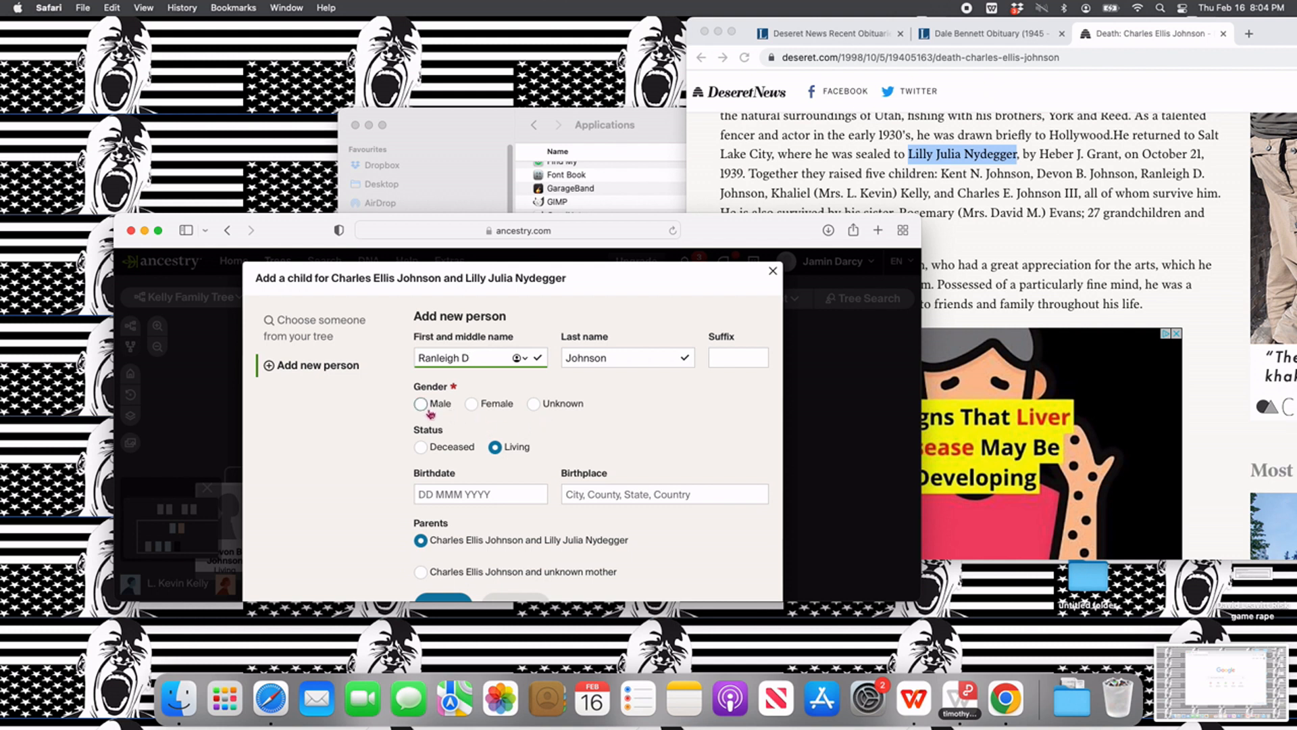
{"action": "left_click", "coordinate": [534, 404]}
{"action": "scroll", "coordinate": [500, 473], "scroll_direction": "down", "scroll_amount": 2}
{"action": "left_click", "coordinate": [446, 563]}
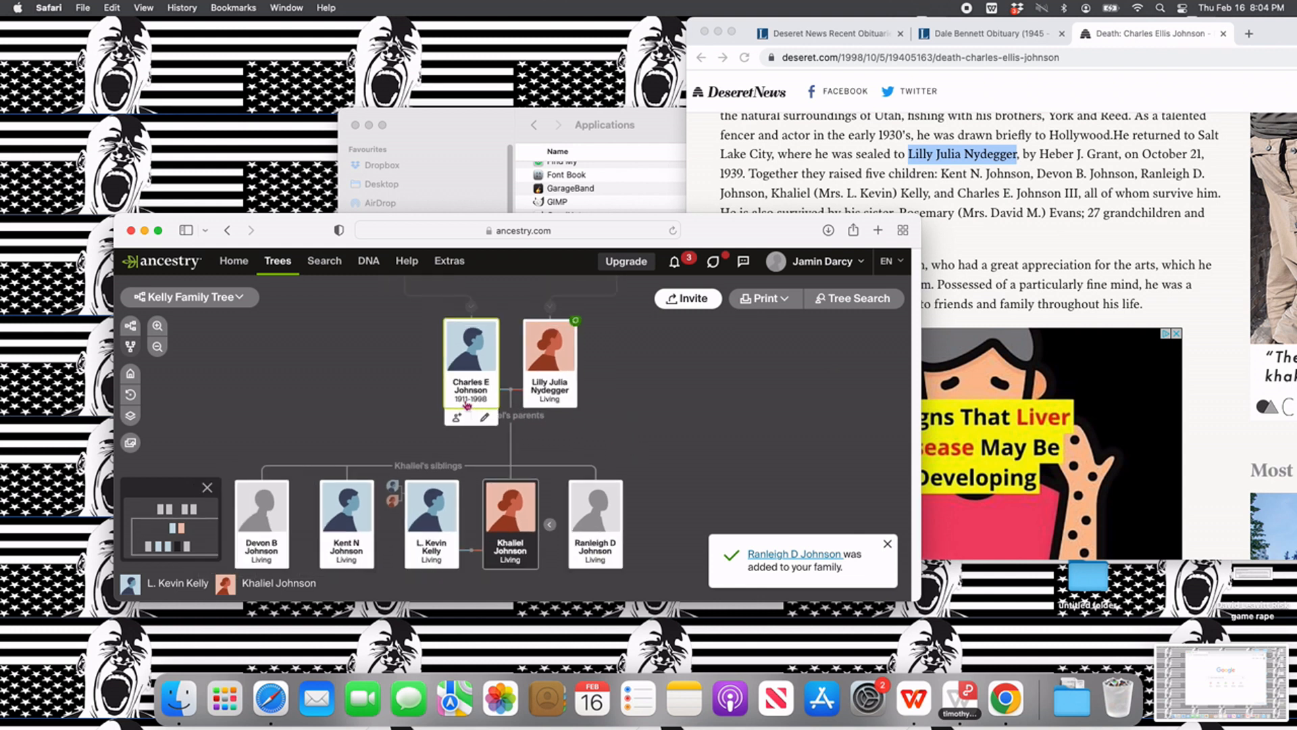
- Add the last child listed in the death notice to the wife's father, with first name, middle initial, suffix III and gender Male
{"action": "mouse_move", "coordinate": [462, 404]}
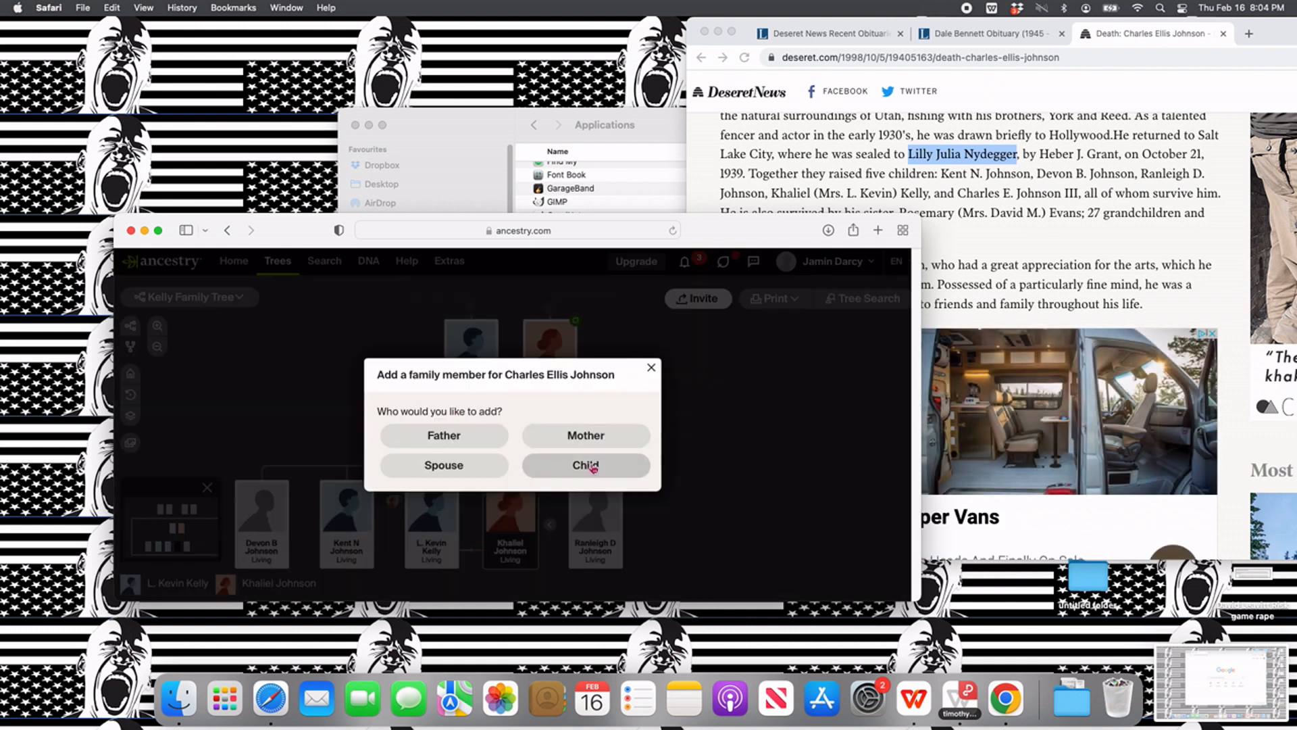
{"action": "left_click", "coordinate": [585, 464]}
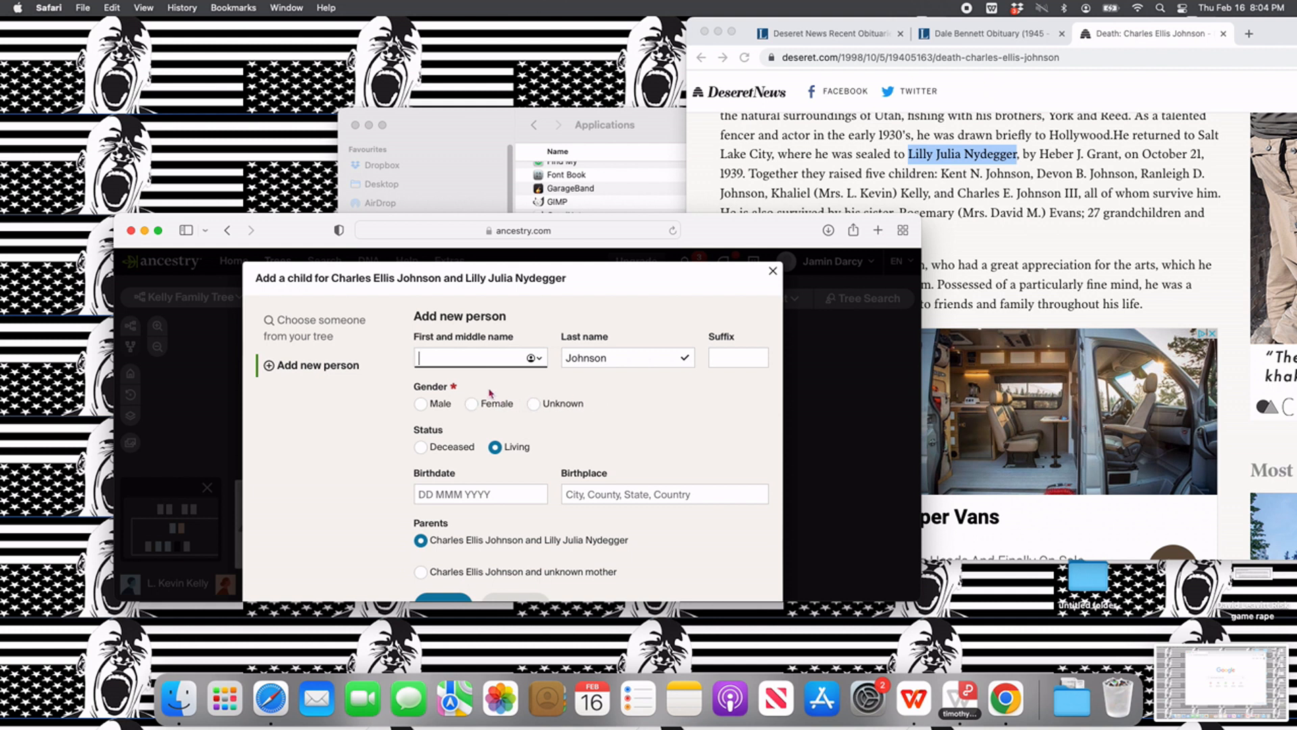
{"action": "type", "text": "Charles E"}
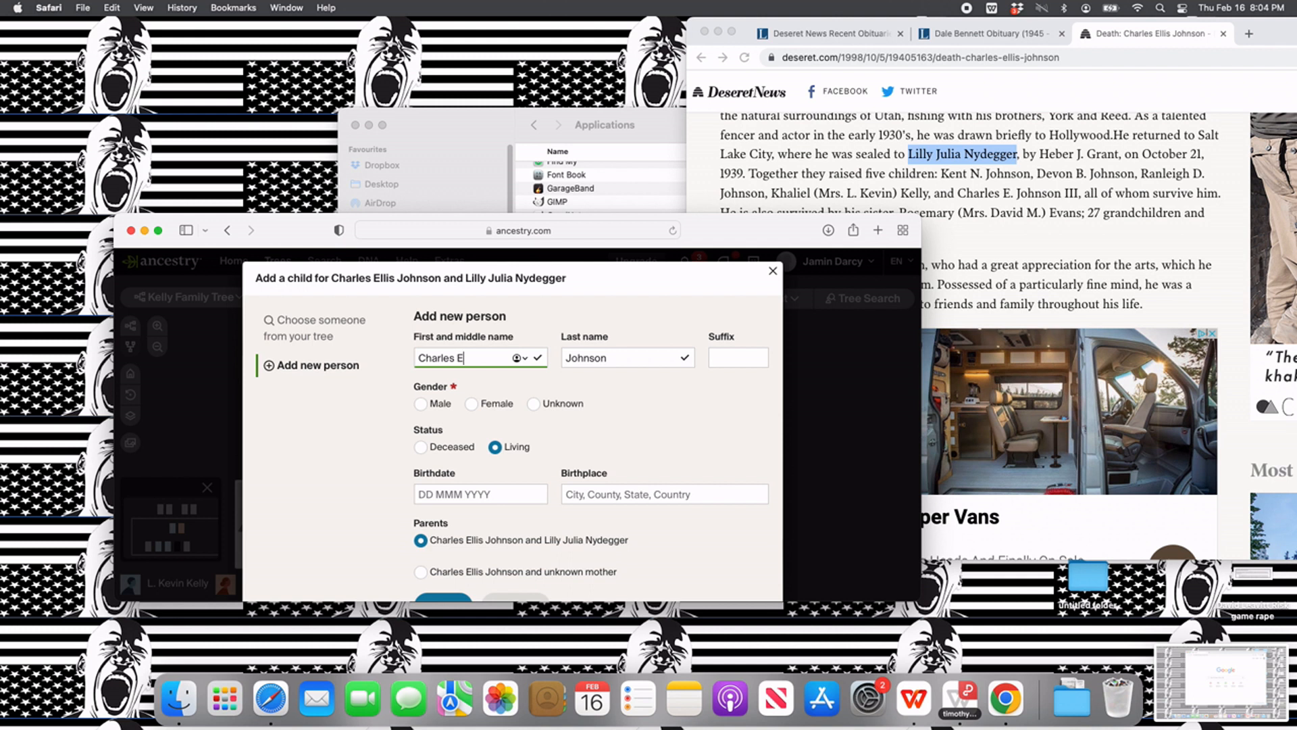
{"action": "key", "text": "Tab"}
{"action": "key", "text": "Tab"}
{"action": "type", "text": "III"}
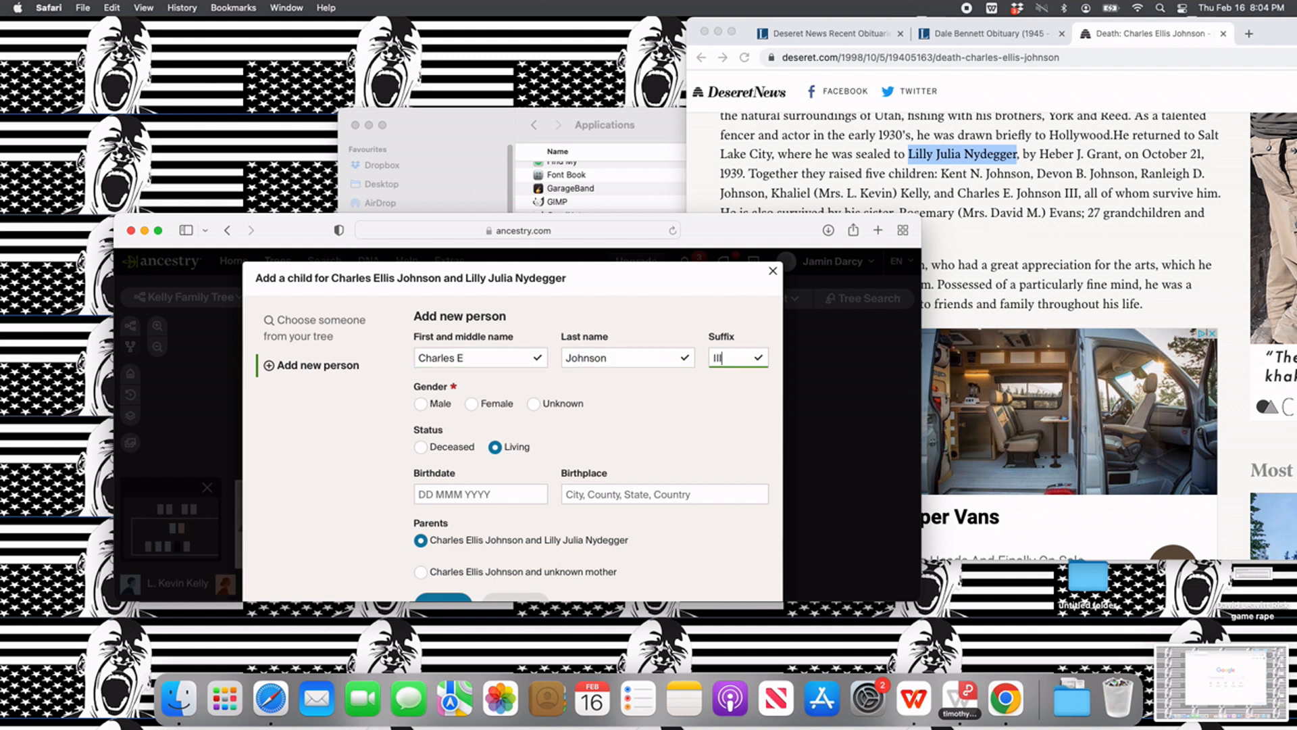
{"action": "scroll", "coordinate": [480, 456], "scroll_direction": "down", "scroll_amount": 1}
{"action": "left_click", "coordinate": [439, 389]}
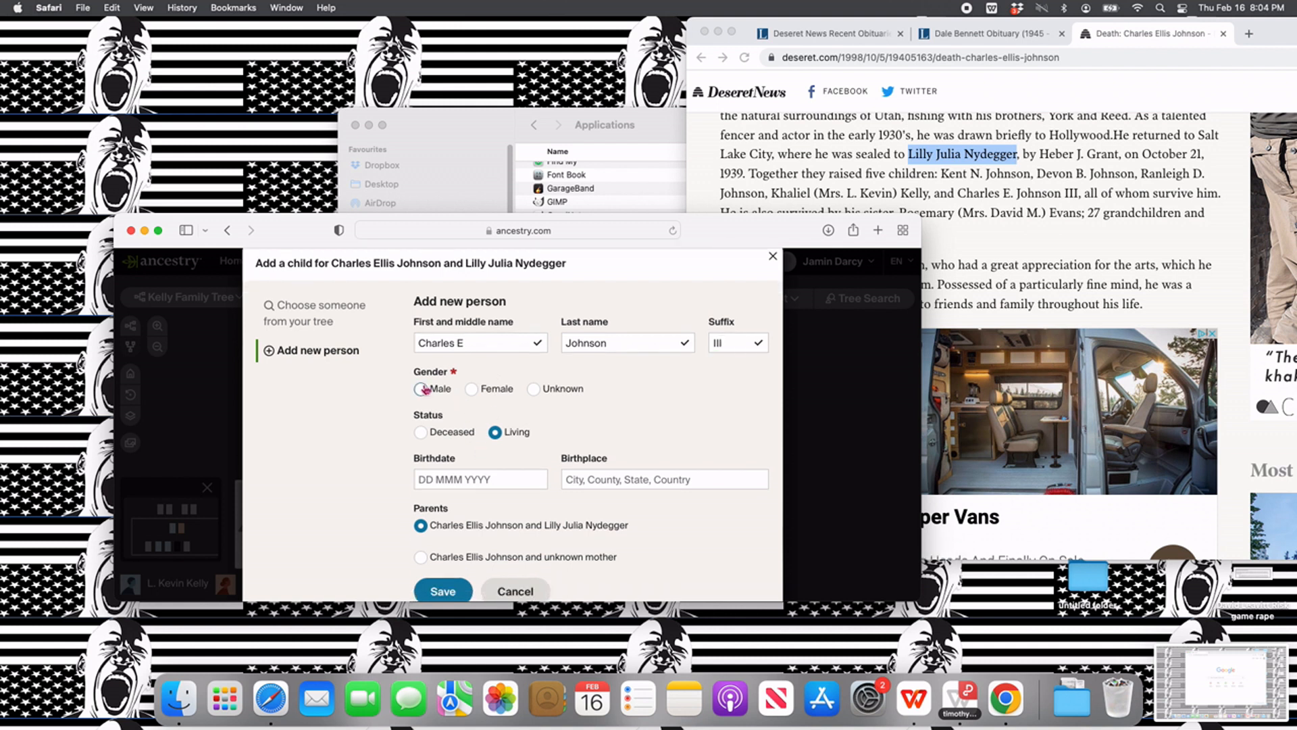
{"action": "left_click", "coordinate": [432, 592]}
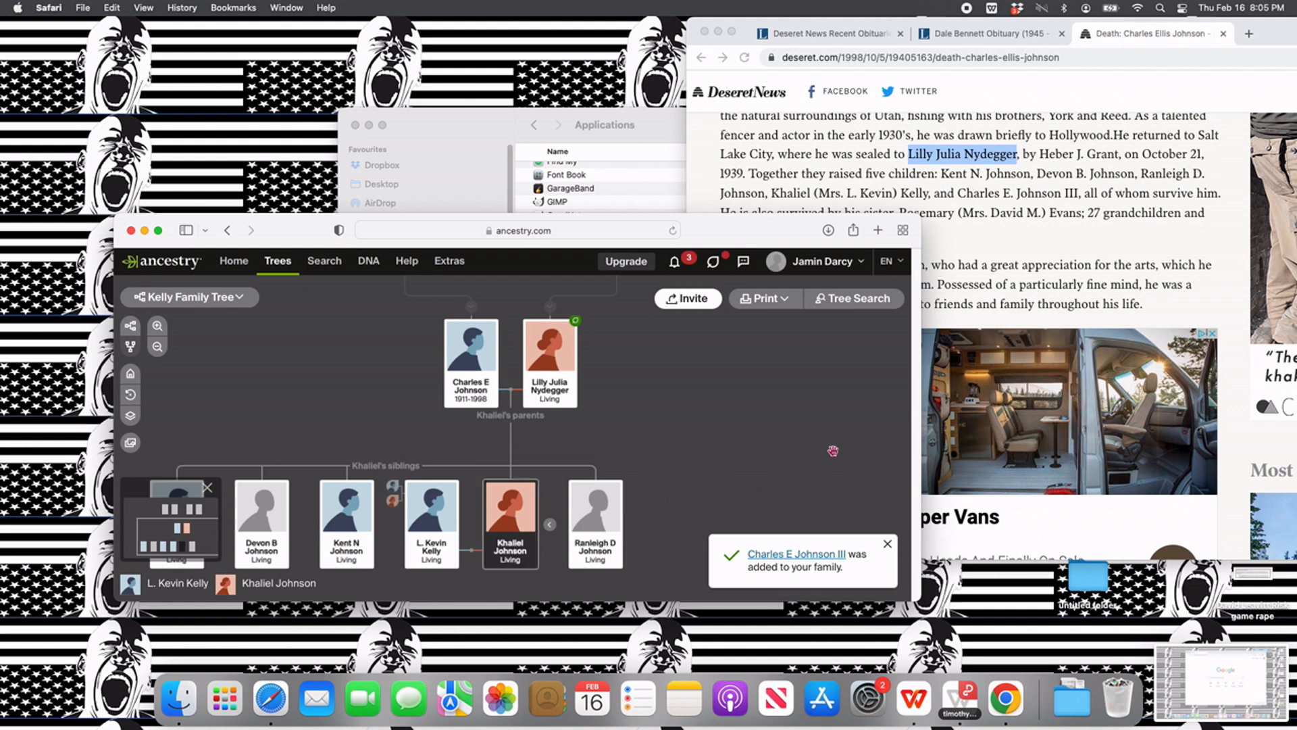
- Find and highlight the names of the wife's paternal grandparents in the death notice
{"action": "left_click_drag", "start_coordinate": [592, 400], "coordinate": [633, 447]}
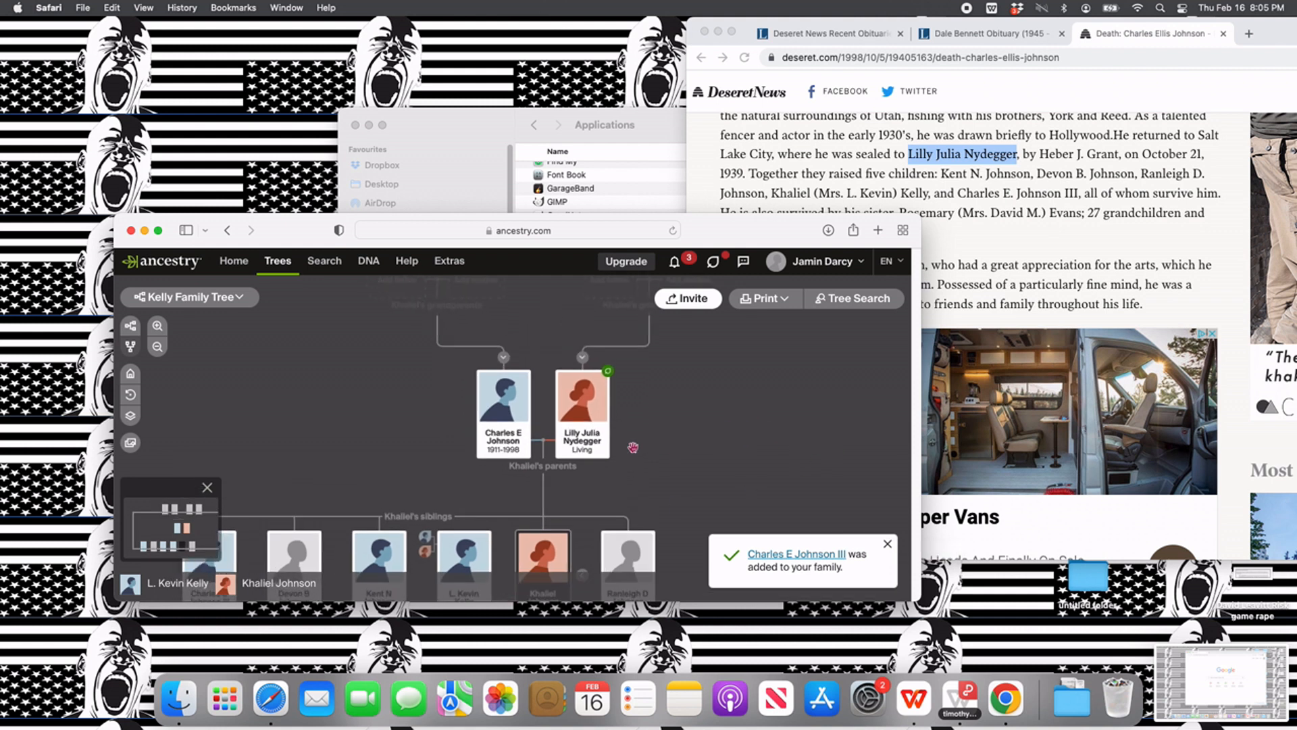
{"action": "scroll", "coordinate": [1009, 254], "scroll_direction": "down", "scroll_amount": 3}
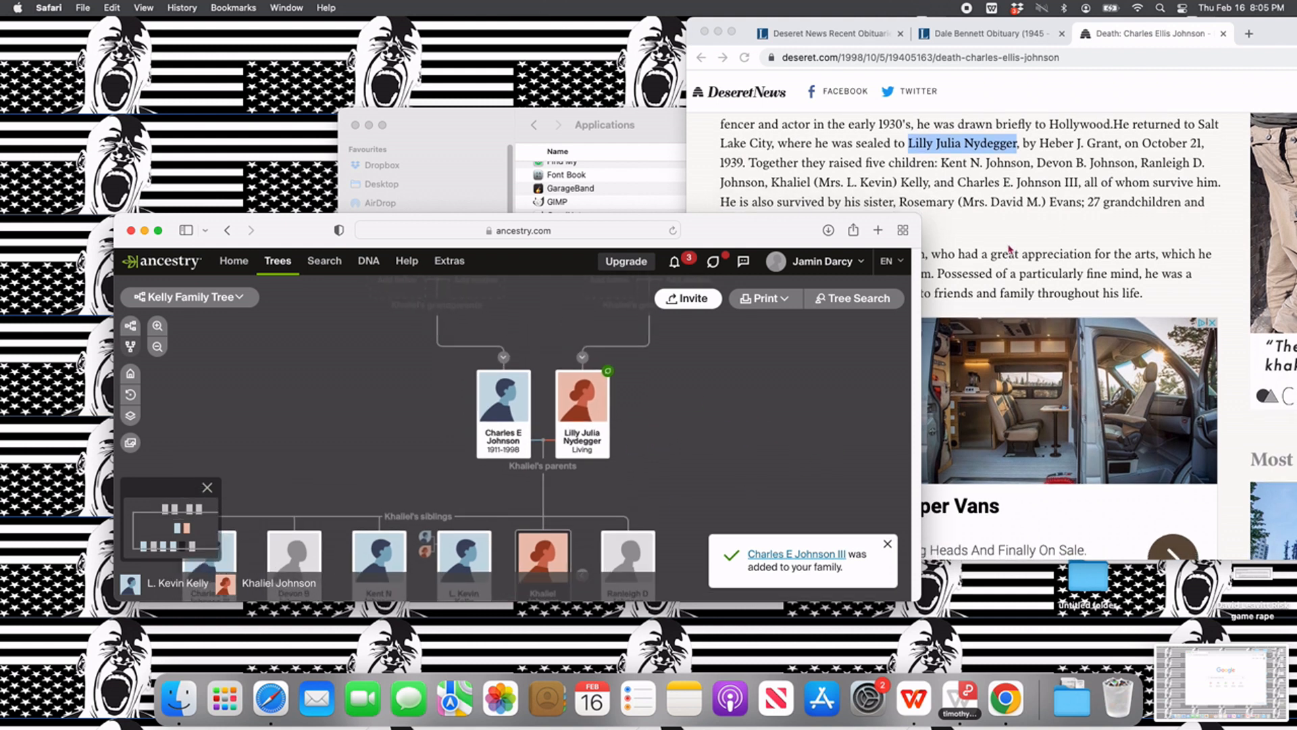
{"action": "scroll", "coordinate": [1010, 250], "scroll_direction": "up", "scroll_amount": 2}
{"action": "scroll", "coordinate": [1009, 250], "scroll_direction": "up", "scroll_amount": 8}
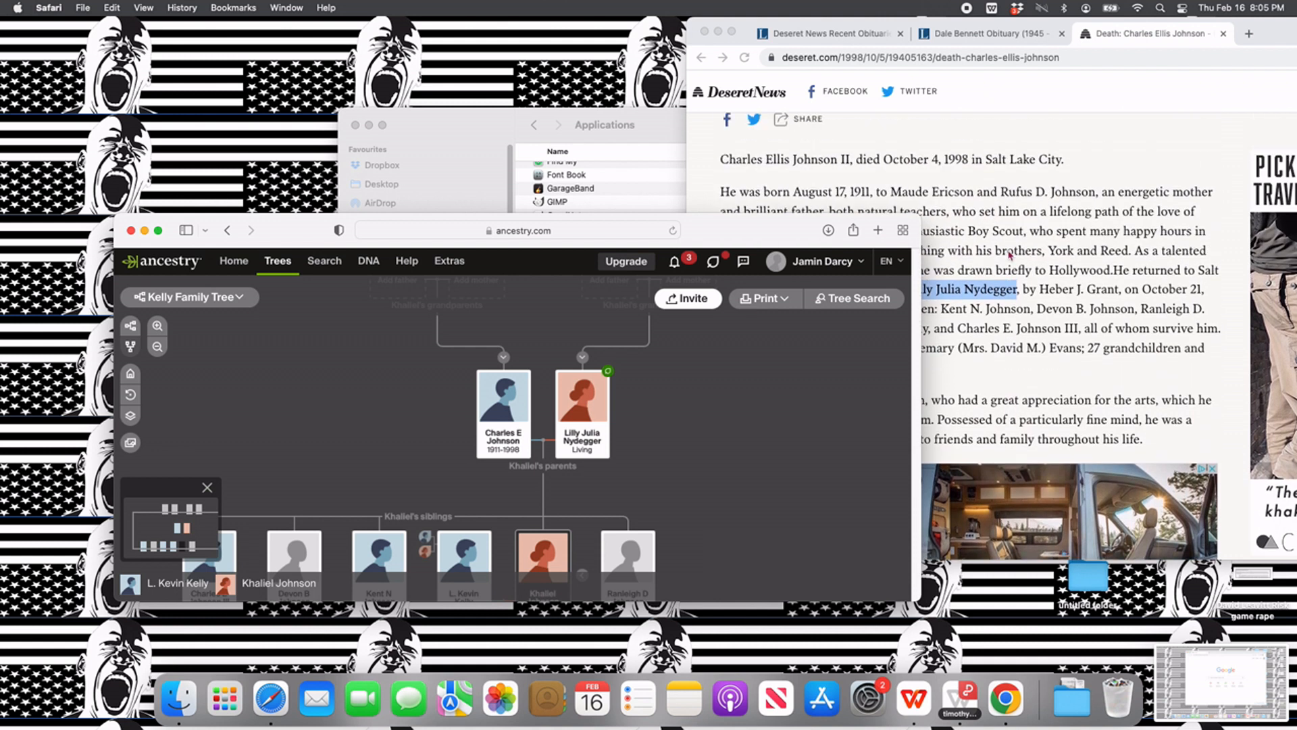
{"action": "left_click", "coordinate": [897, 190]}
{"action": "left_click_drag", "start_coordinate": [892, 192], "coordinate": [1092, 194]}
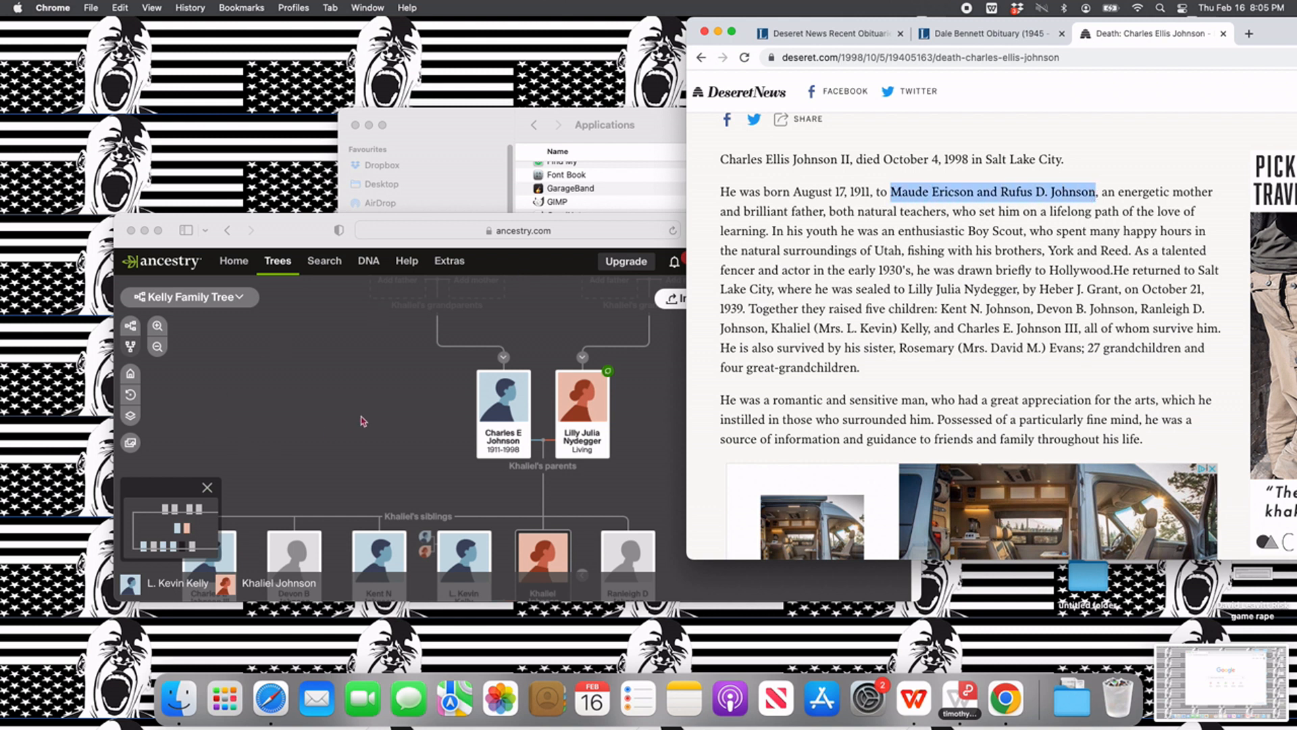
- Add the wife's paternal grandfather with first name, middle initial and family name from the death notice, gender Male and status Deceased
{"action": "left_click", "coordinate": [379, 395]}
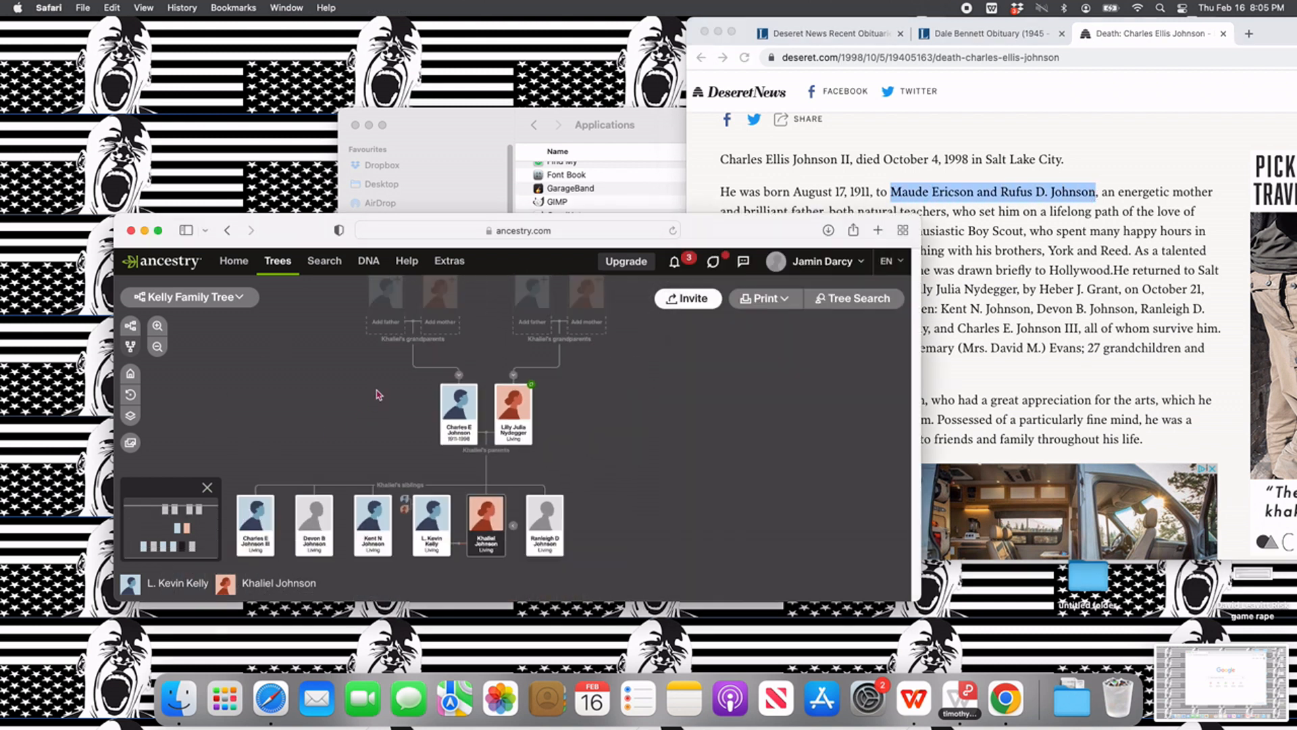
{"action": "left_click_drag", "start_coordinate": [380, 405], "coordinate": [388, 470]}
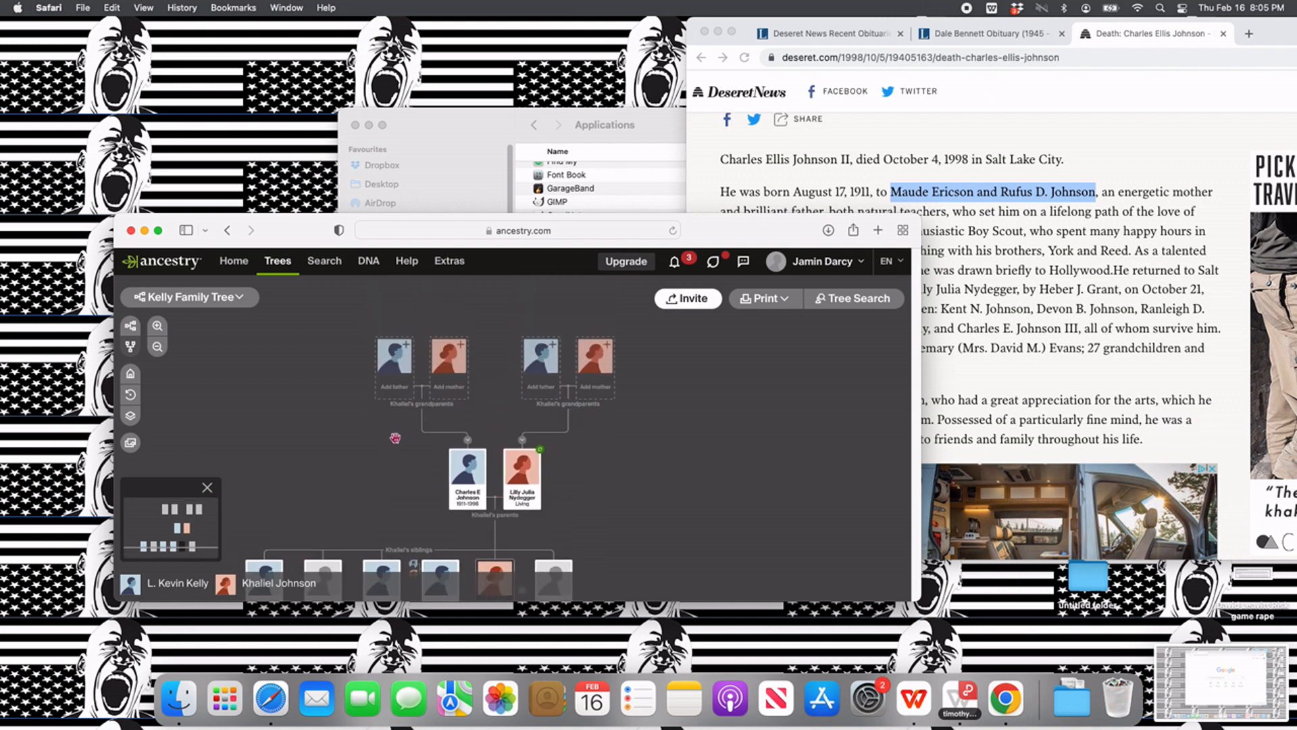
{"action": "left_click", "coordinate": [397, 391]}
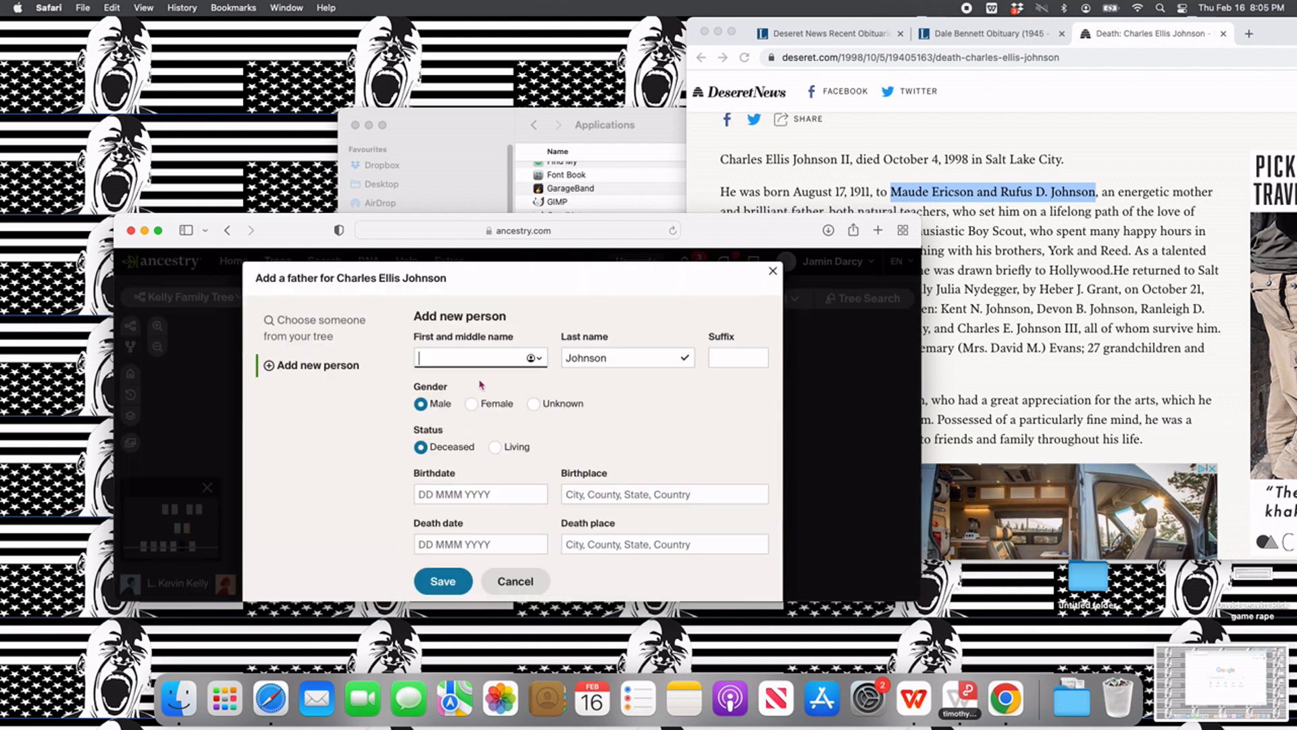
{"action": "type", "text": "Rufus D"}
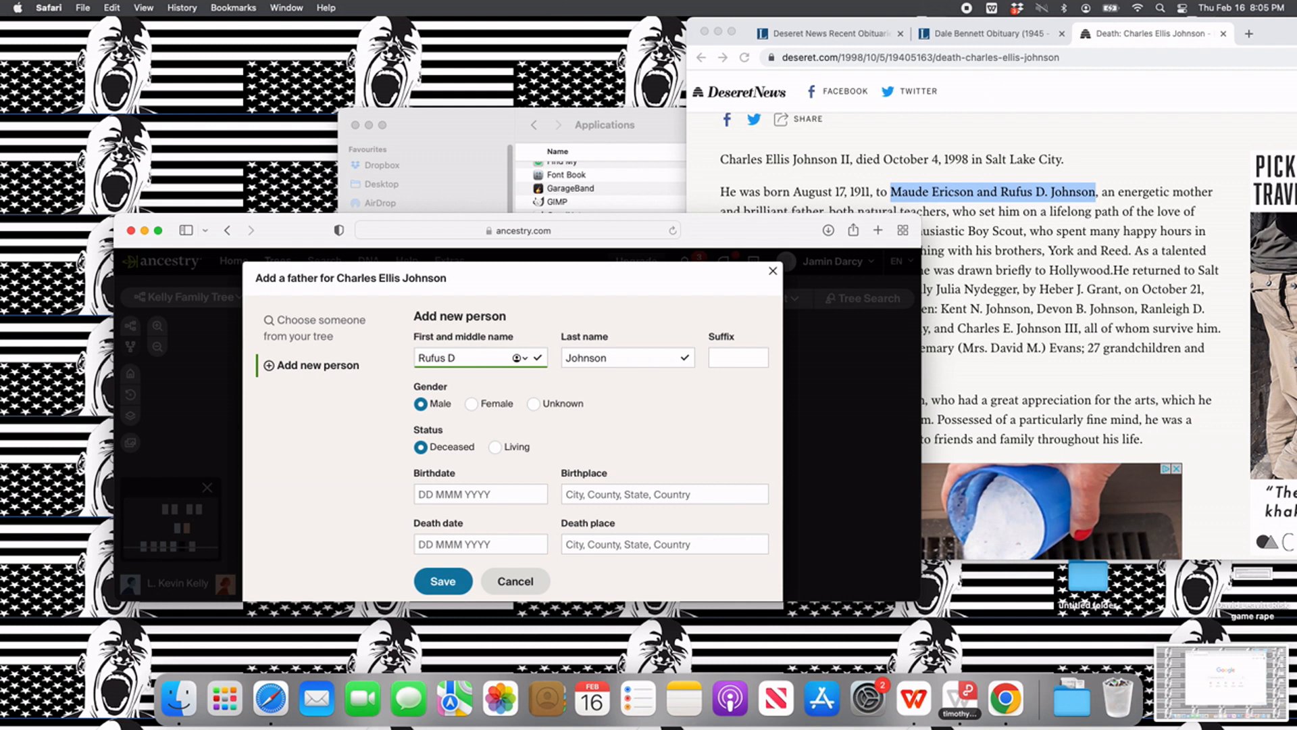
{"action": "left_click", "coordinate": [445, 581]}
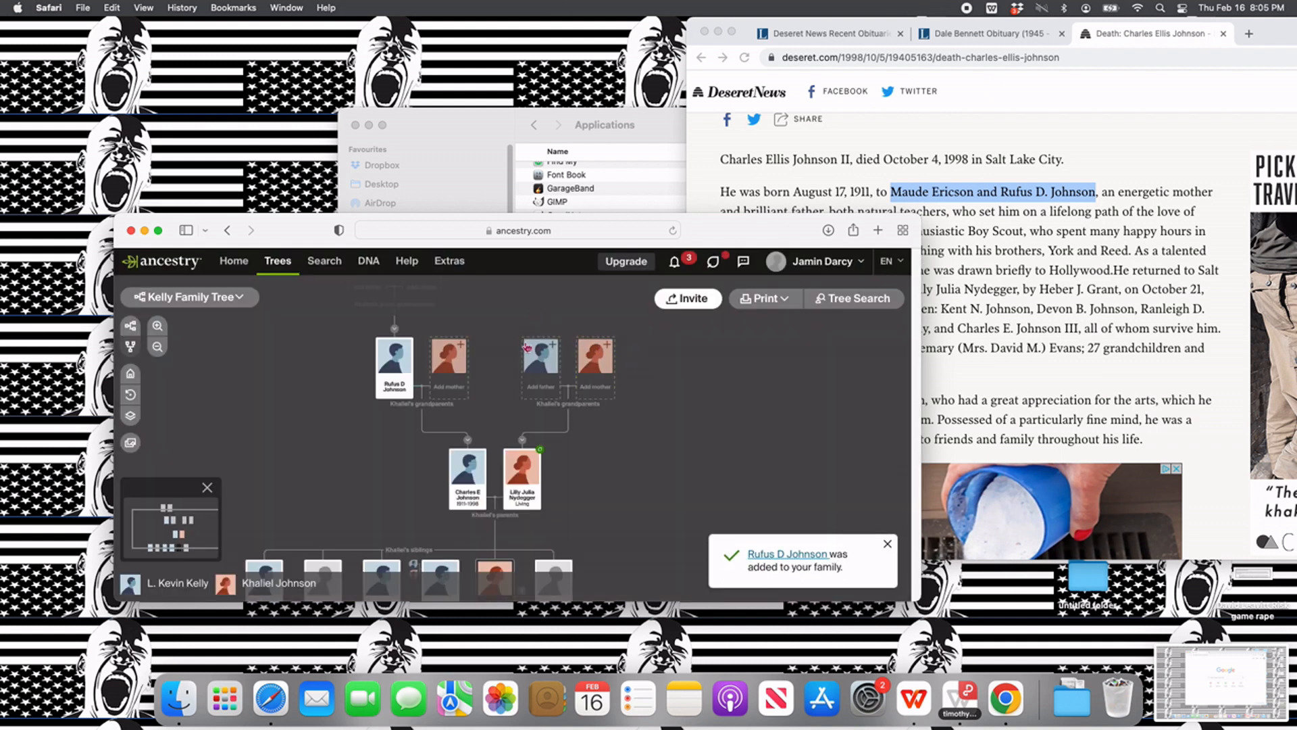
- Add the wife's paternal grandmother, entering her full name as first and middle name, with gender Female and status Deceased
{"action": "left_click", "coordinate": [457, 386]}
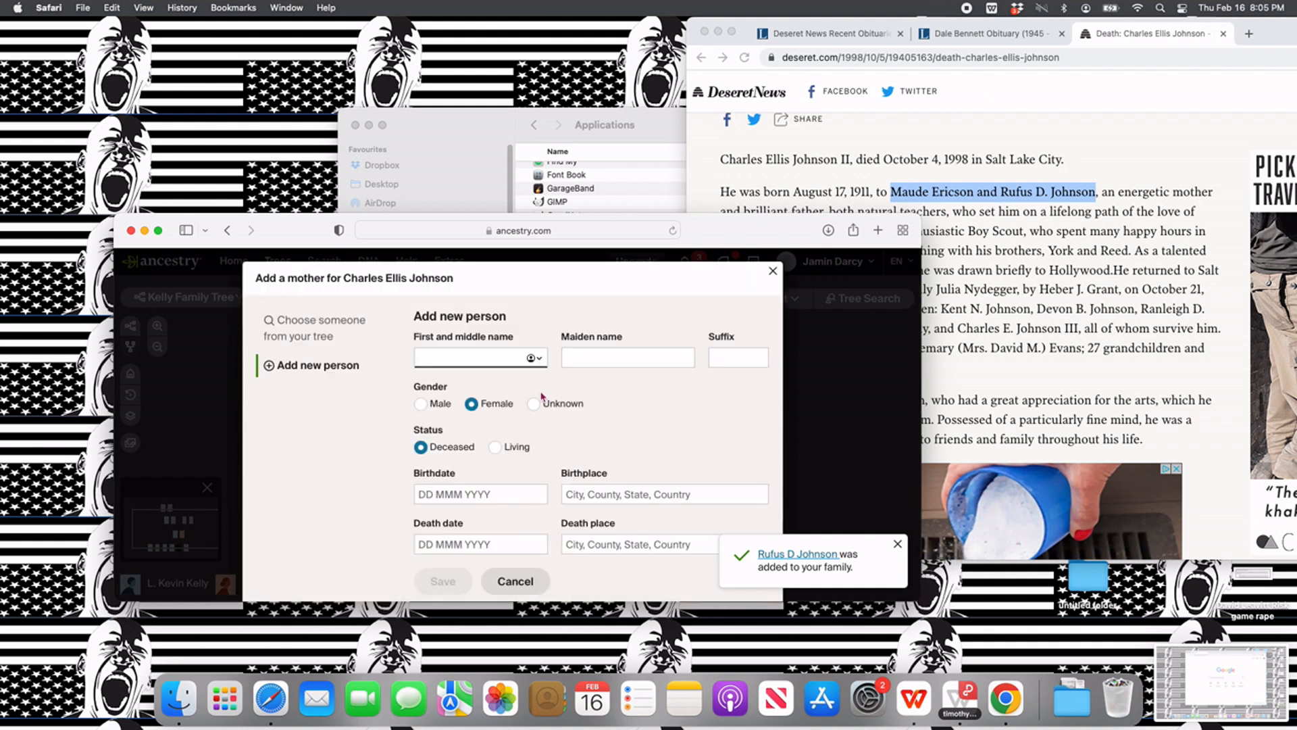
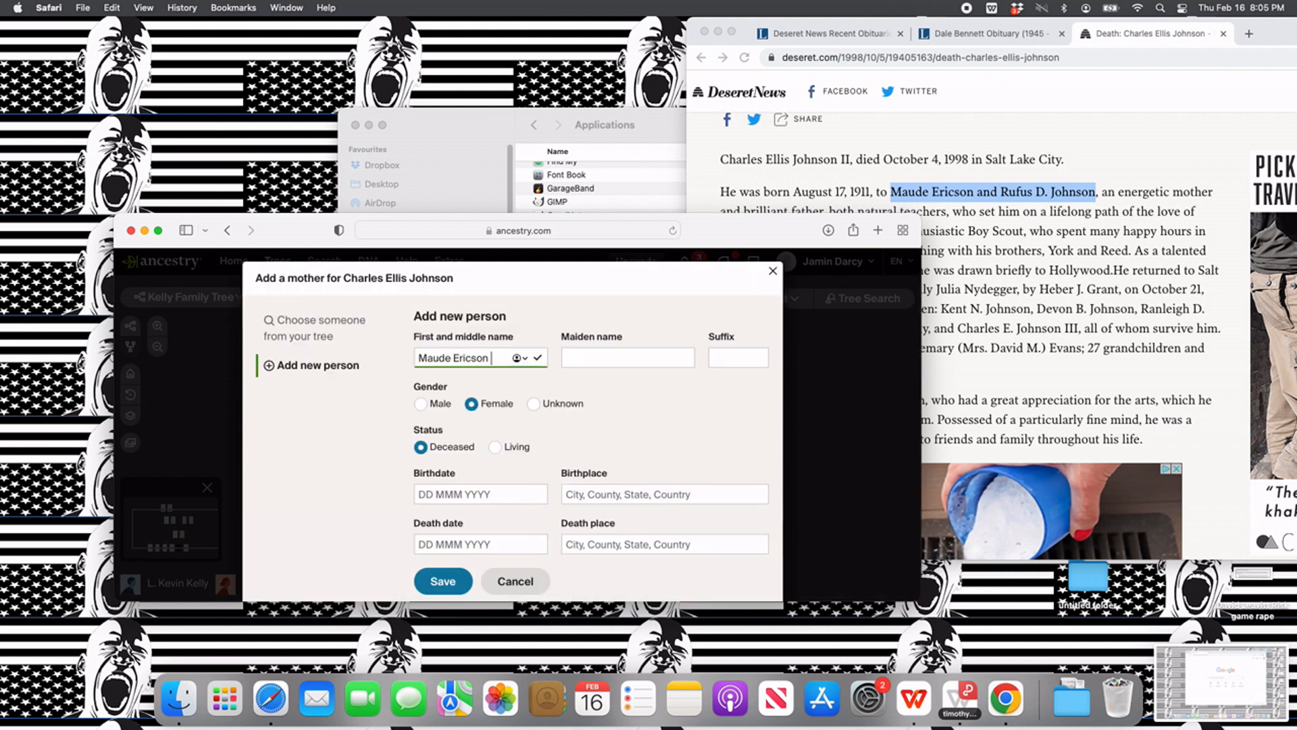
{"action": "left_click", "coordinate": [442, 581]}
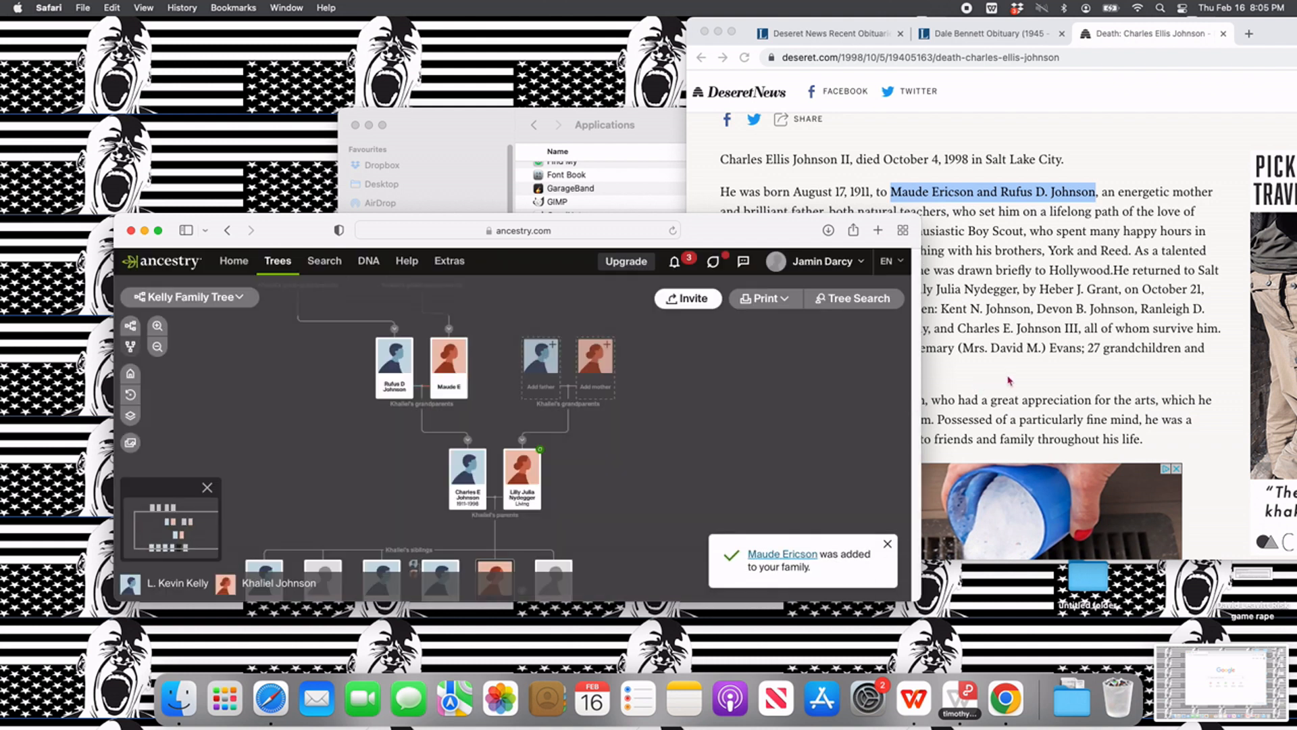
- Find and highlight the surviving sister and her husband's name in the death notice of the wife's father
{"action": "scroll", "coordinate": [1007, 373], "scroll_direction": "down", "scroll_amount": 5}
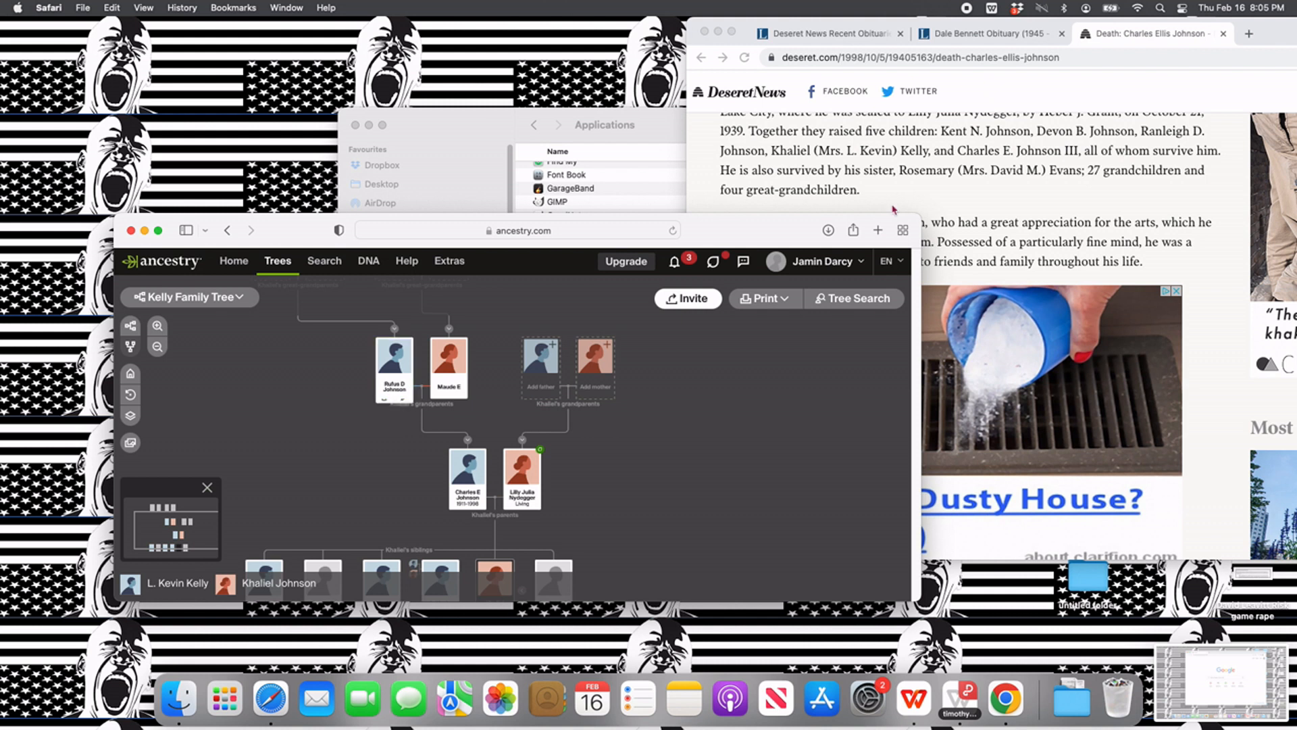
{"action": "left_click", "coordinate": [903, 174]}
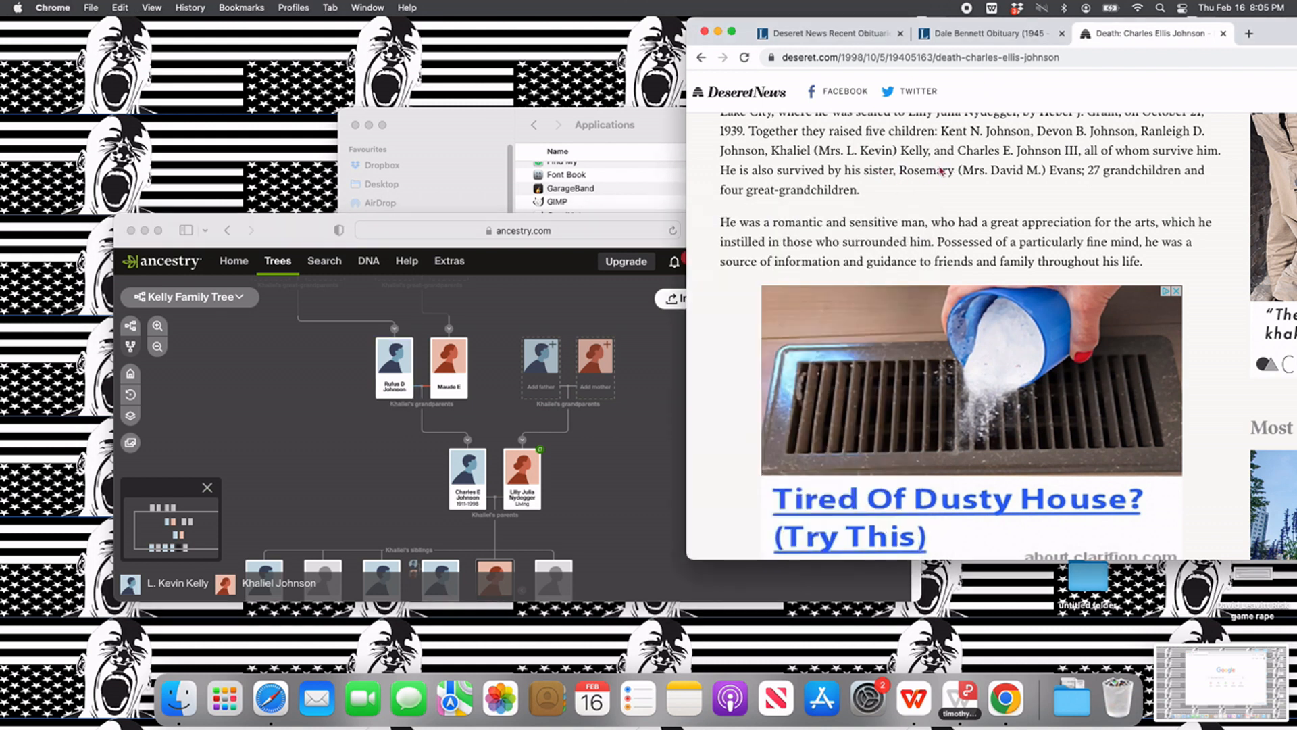
{"action": "left_click_drag", "start_coordinate": [903, 172], "coordinate": [1073, 170]}
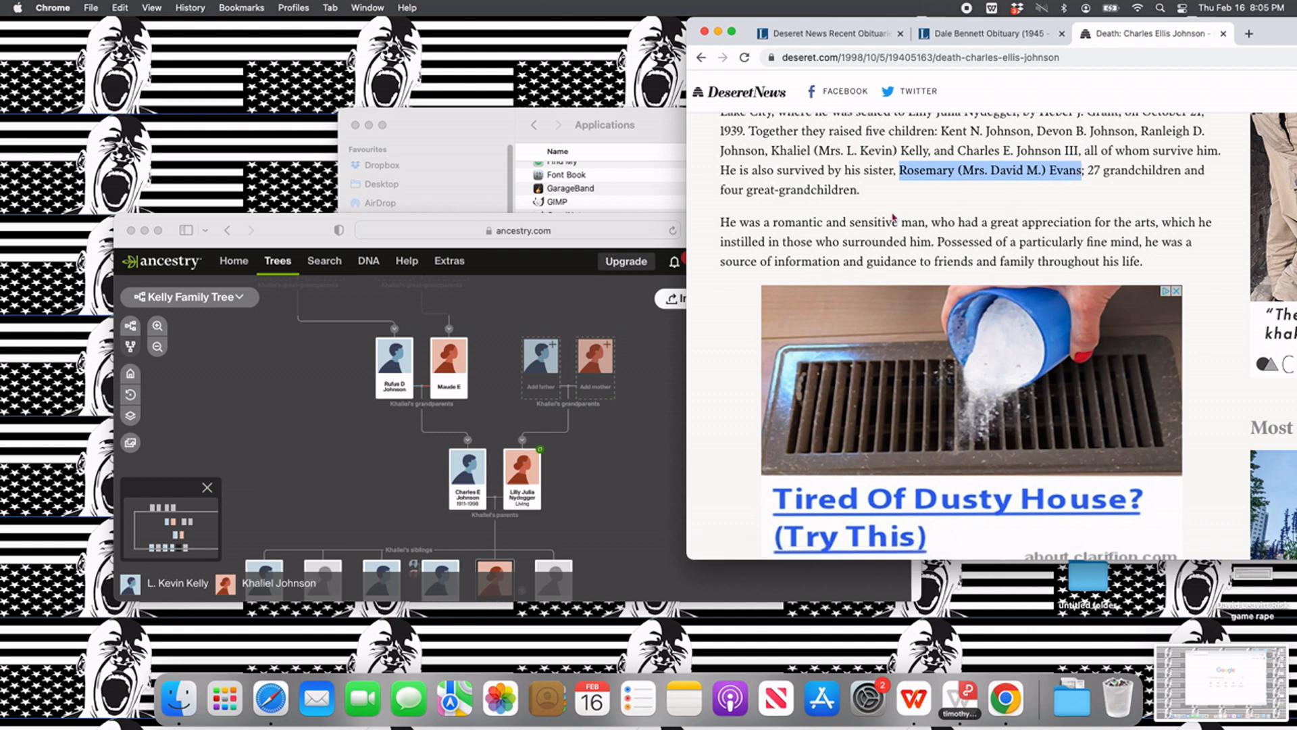
- Add the sister as a child of the wife's paternal grandparents, with her first name and family name, gender Female and status Living
{"action": "left_click", "coordinate": [399, 401]}
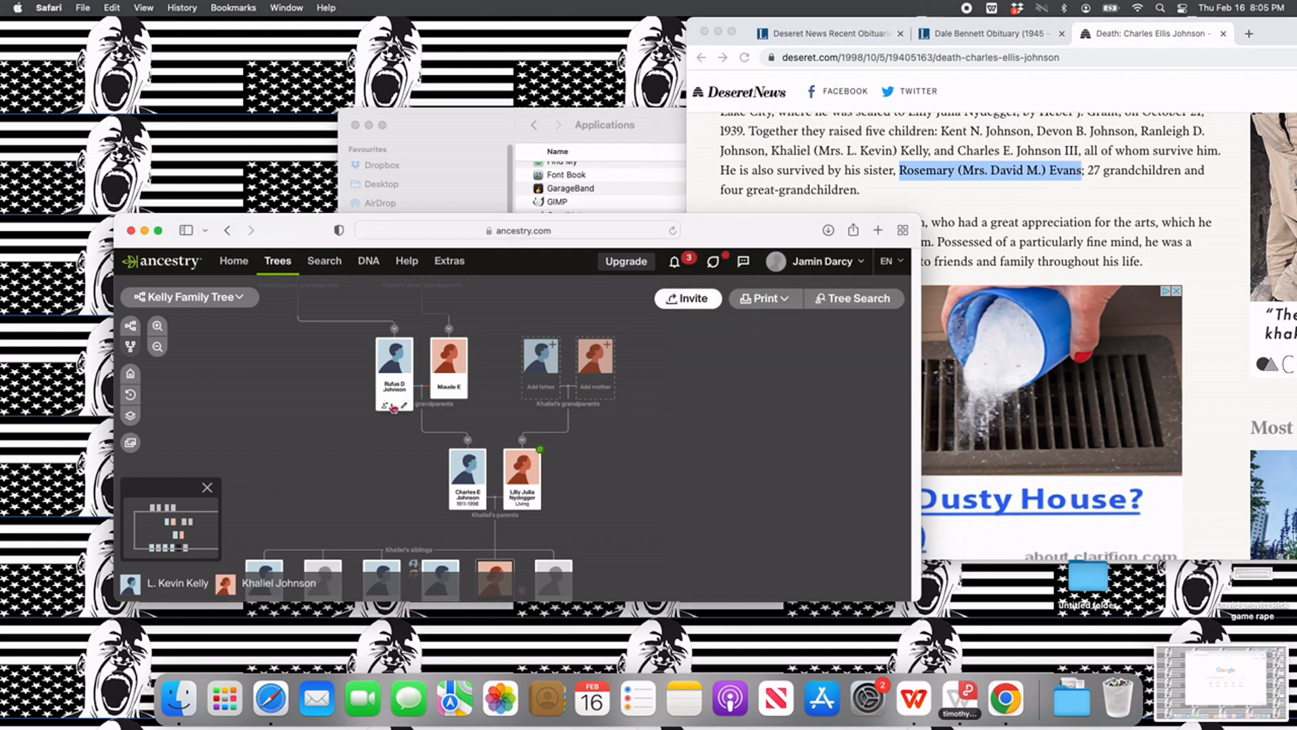
{"action": "left_click", "coordinate": [387, 408]}
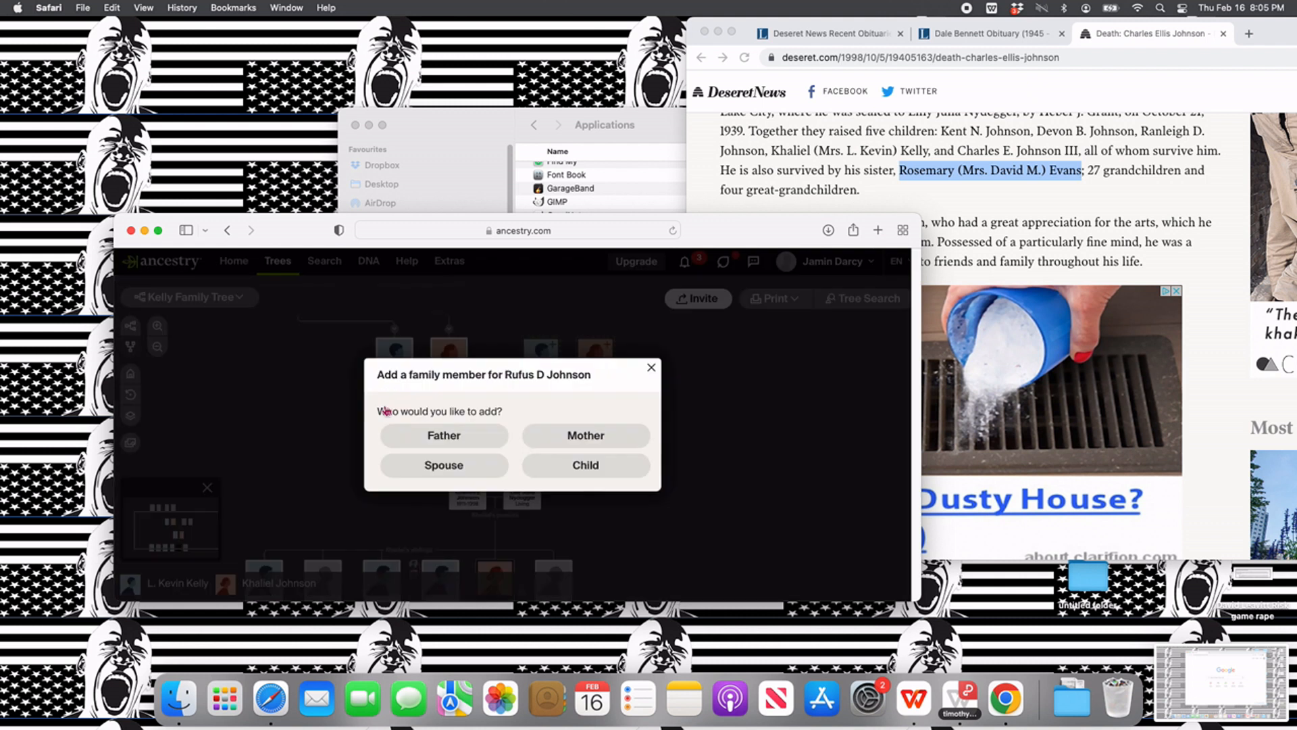
{"action": "left_click", "coordinate": [579, 473]}
{"action": "type", "text": "Rosemary"}
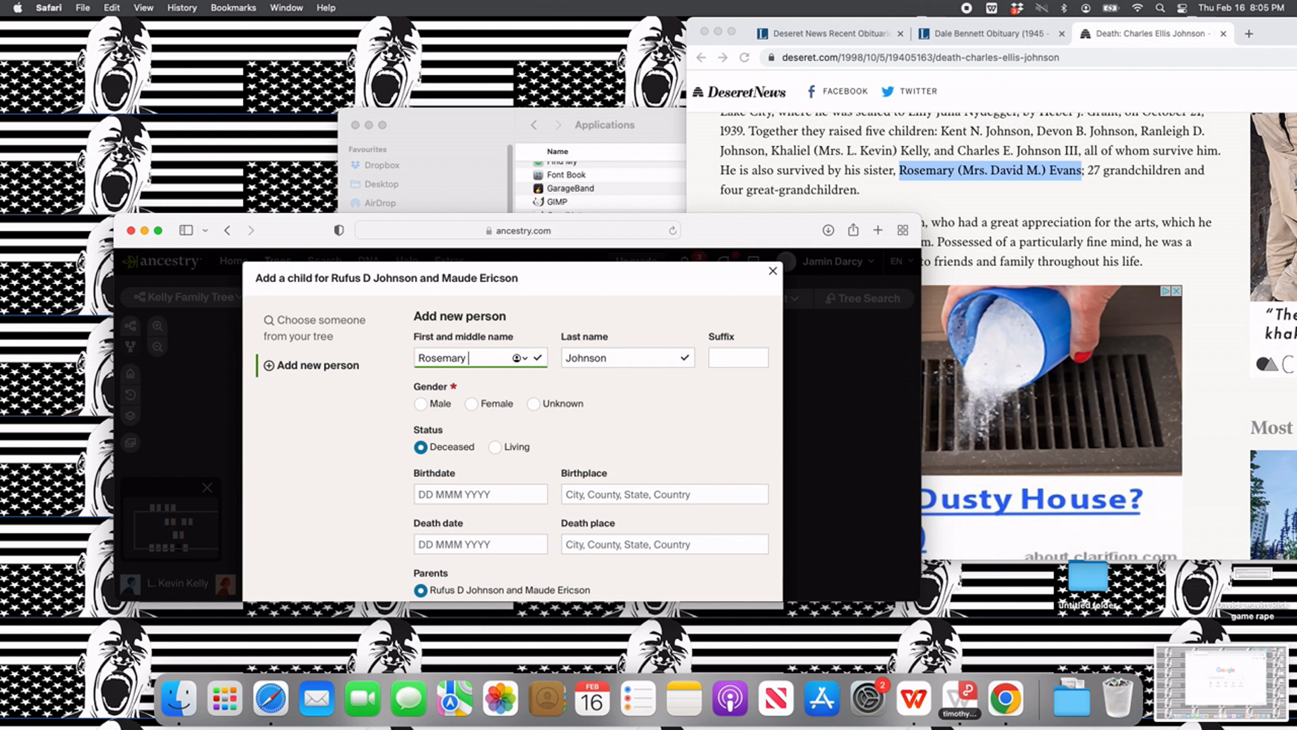
{"action": "left_click", "coordinate": [471, 403]}
{"action": "left_click", "coordinate": [495, 447]}
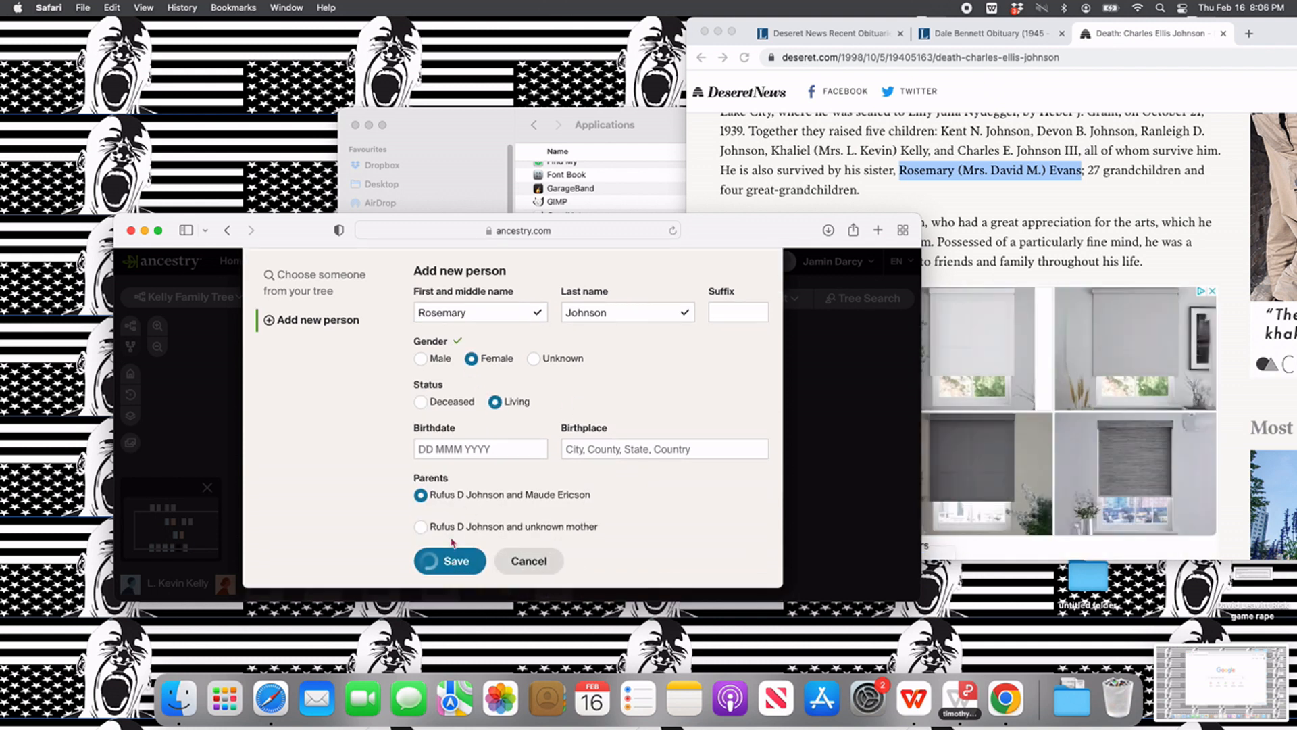
{"action": "left_click", "coordinate": [433, 563]}
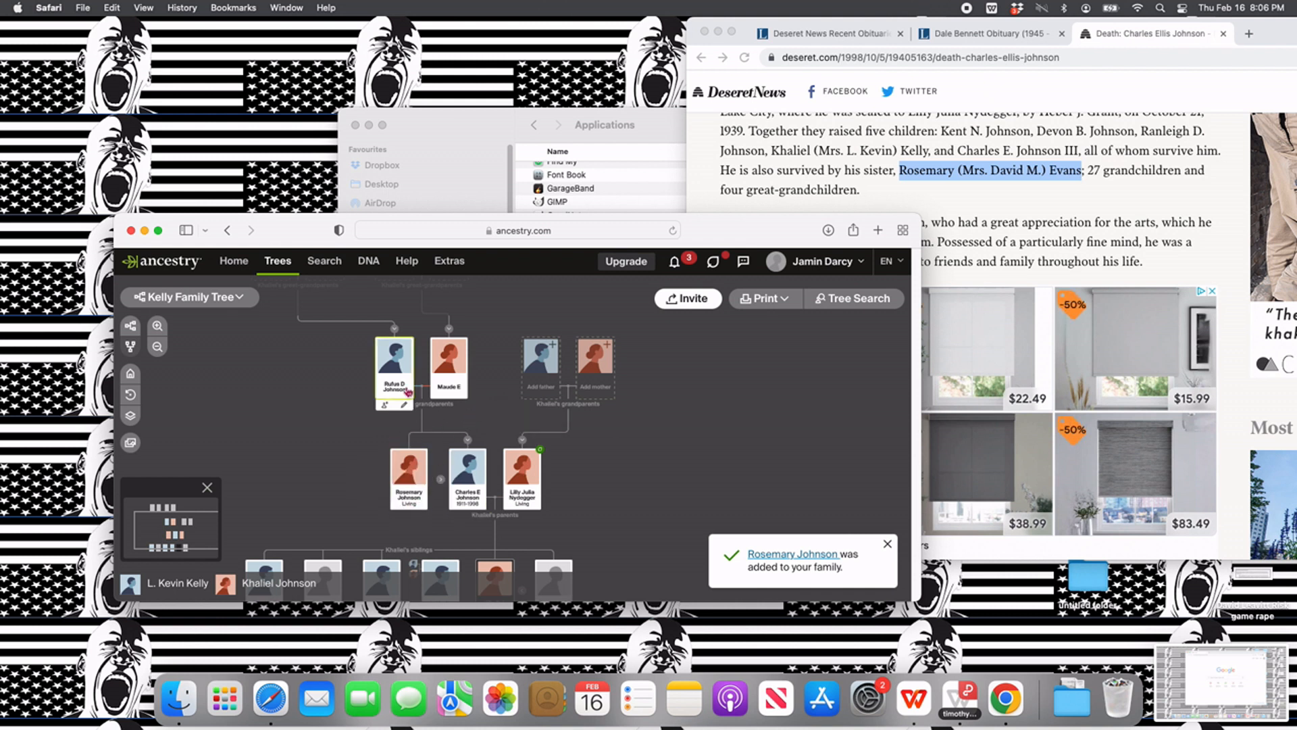
- Add the sister's spouse with first name, middle initial and last name from the death notice, gender Male and status Living
{"action": "left_click", "coordinate": [385, 407]}
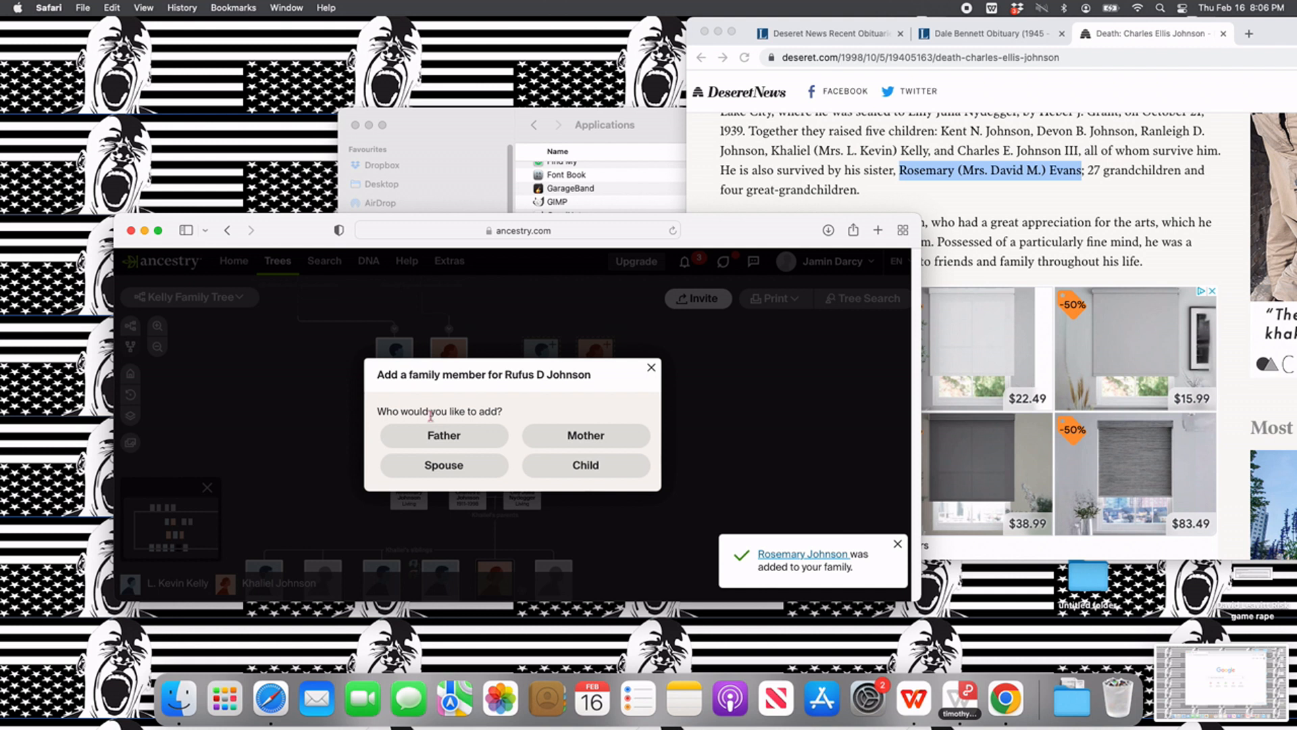
{"action": "left_click", "coordinate": [651, 367]}
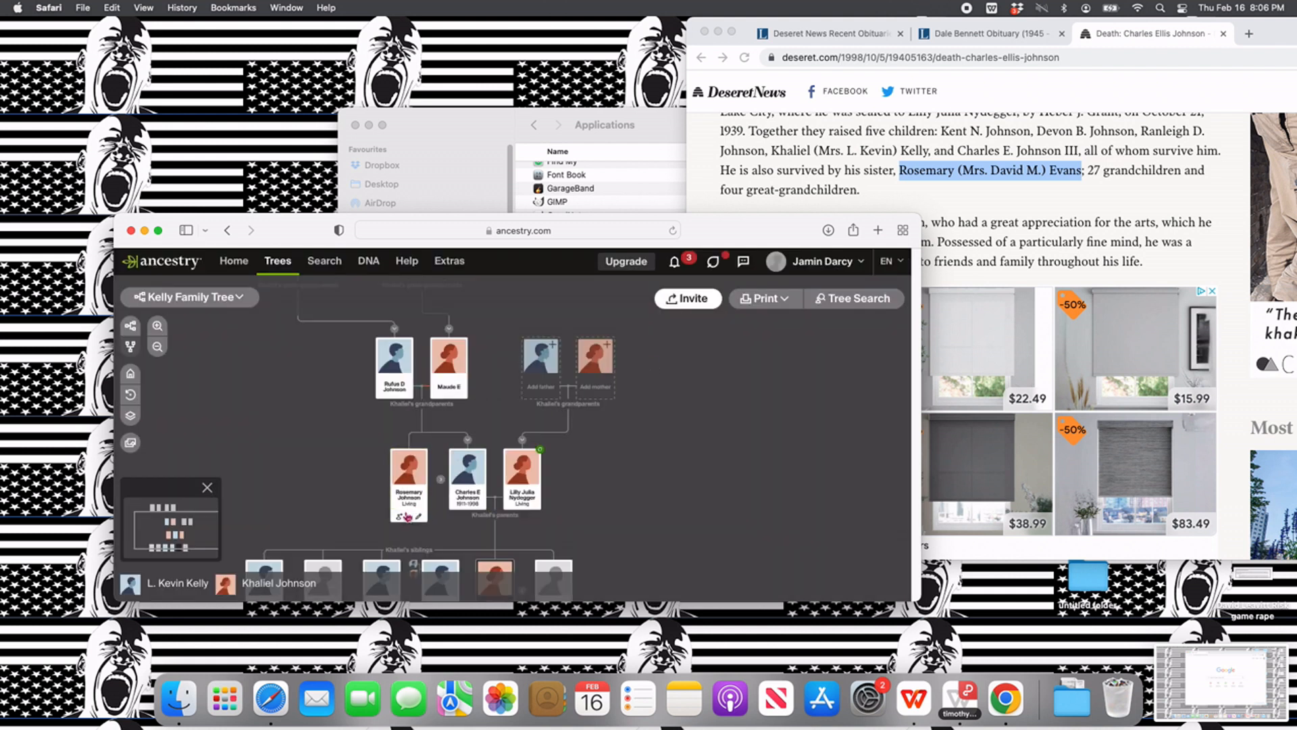
{"action": "left_click", "coordinate": [403, 518]}
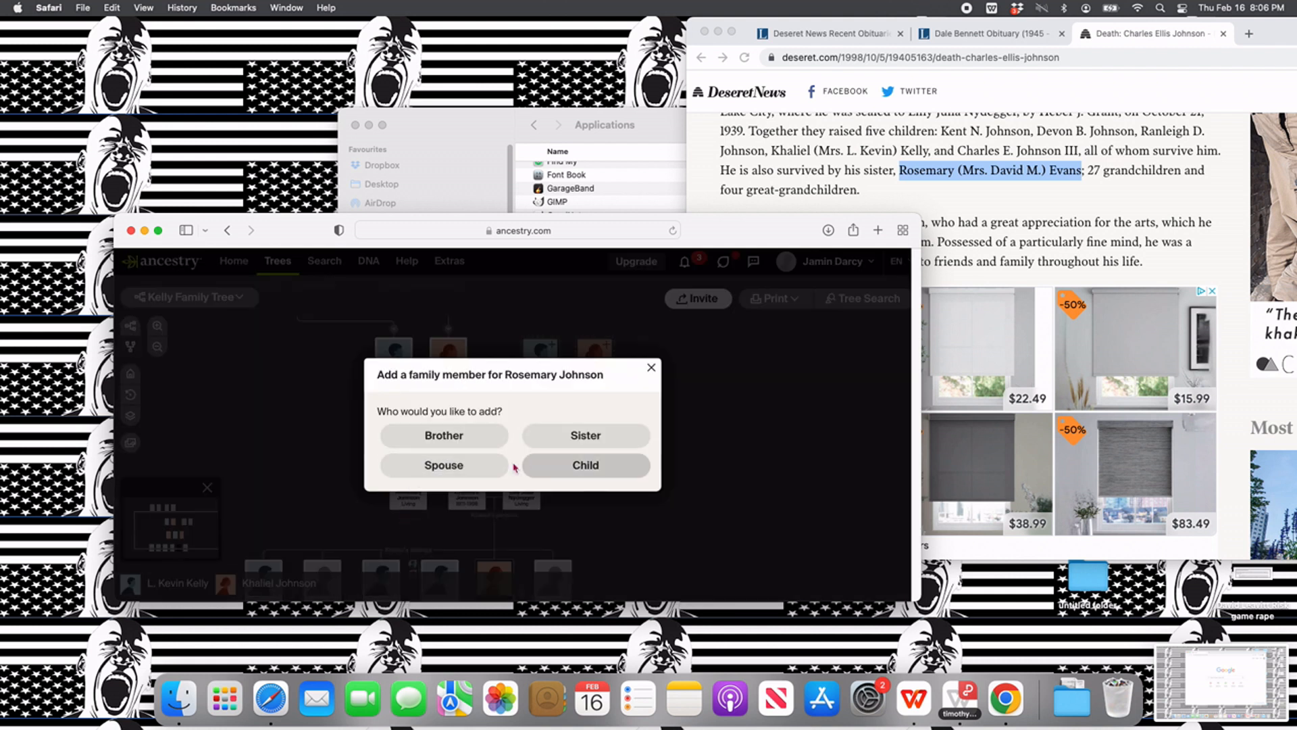
{"action": "left_click", "coordinate": [476, 471]}
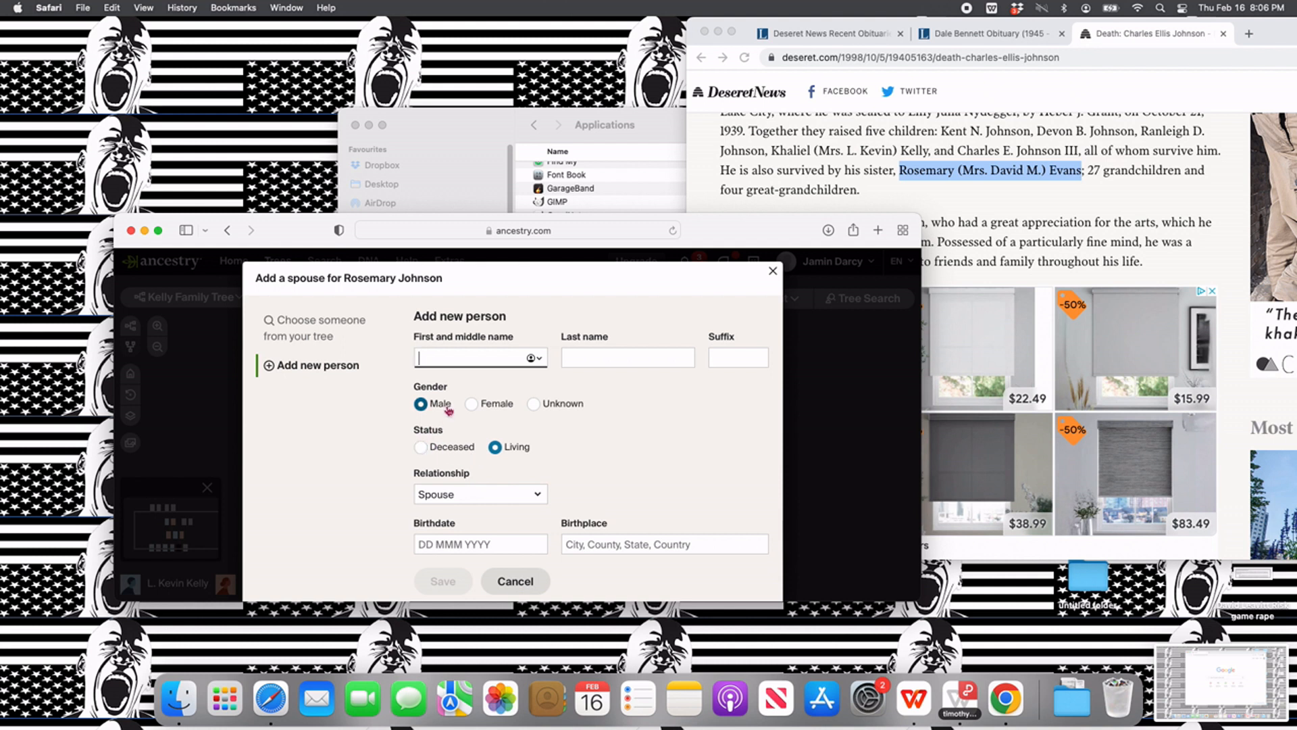
{"action": "key", "text": "Tab"}
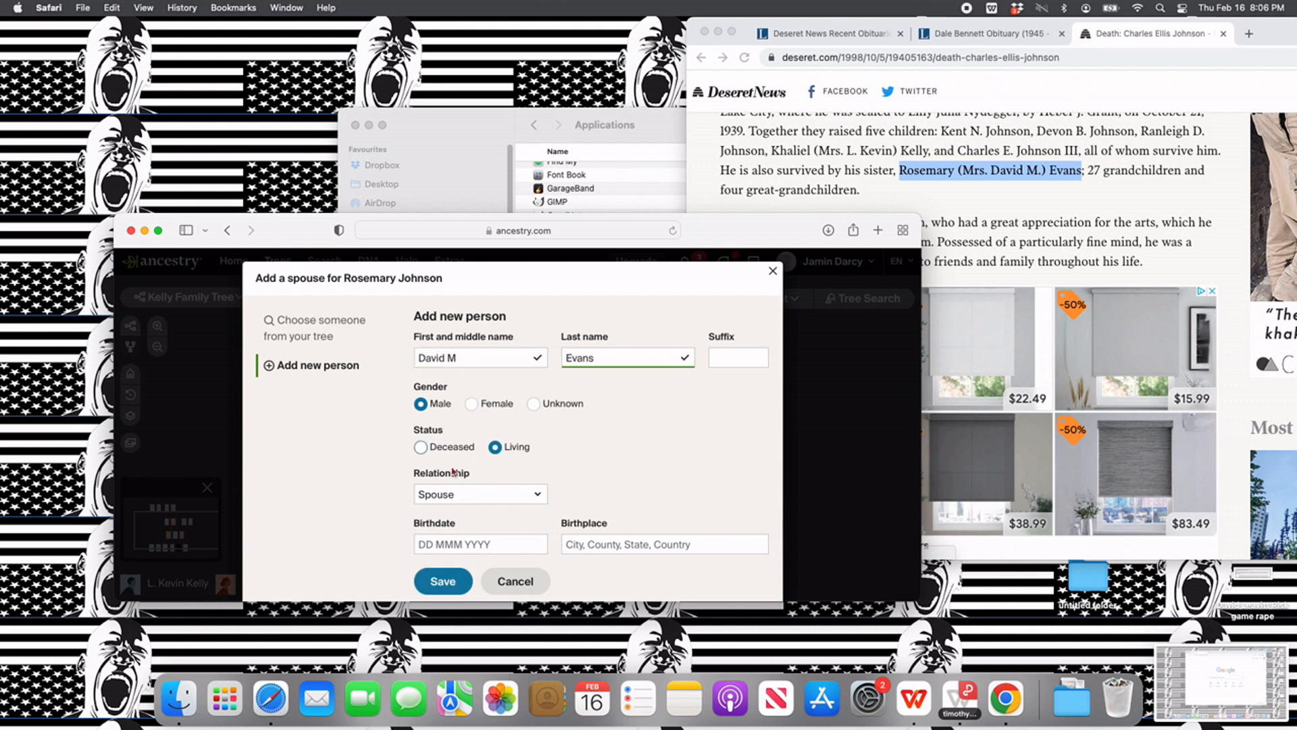
{"action": "left_click", "coordinate": [451, 580]}
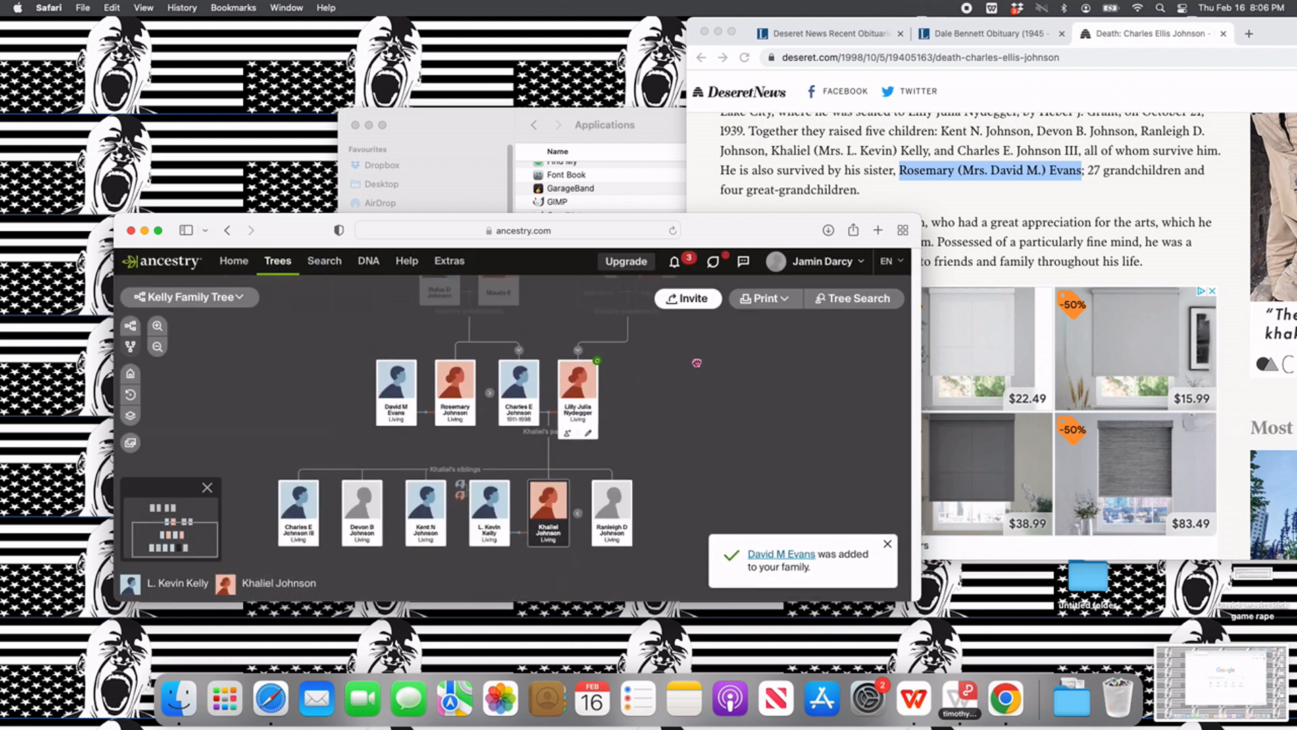
- Refocus the tree on the husband's side and reopen his father's Deseret News obituary from the Google results in the other browser
{"action": "left_click", "coordinate": [462, 500]}
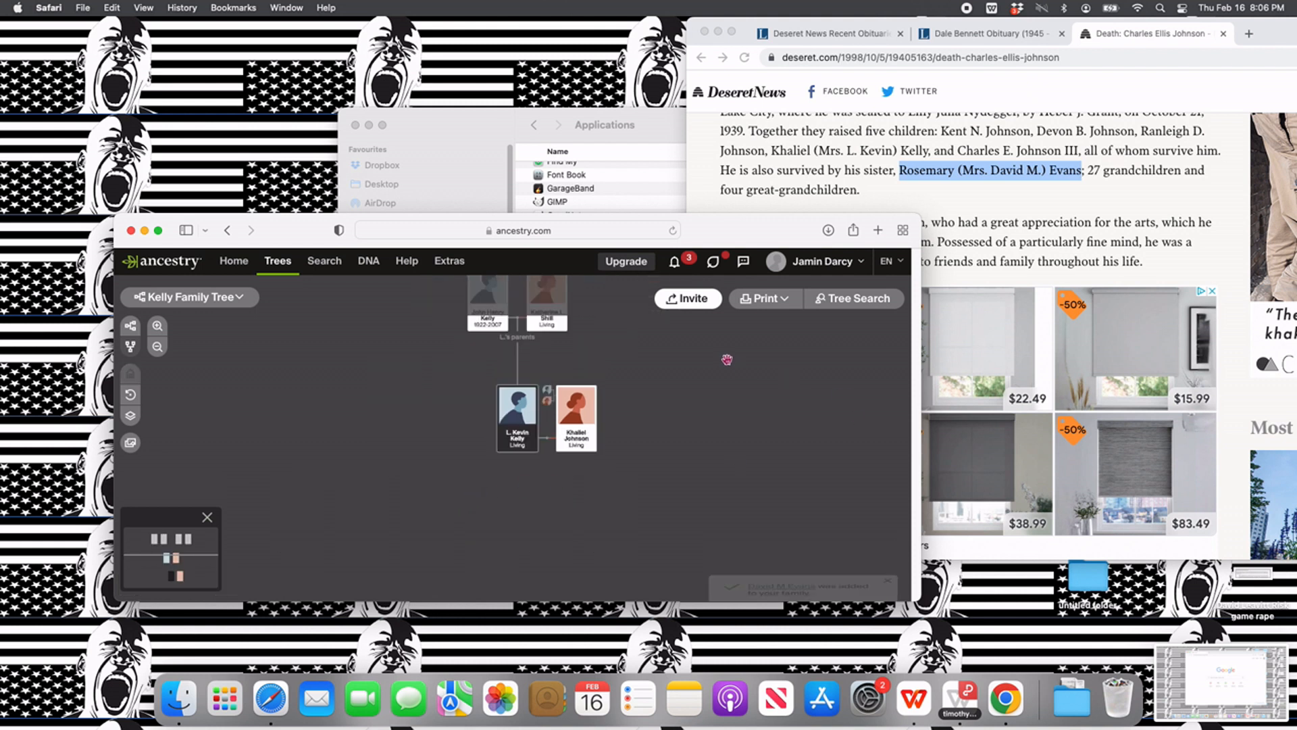
{"action": "left_click", "coordinate": [994, 237]}
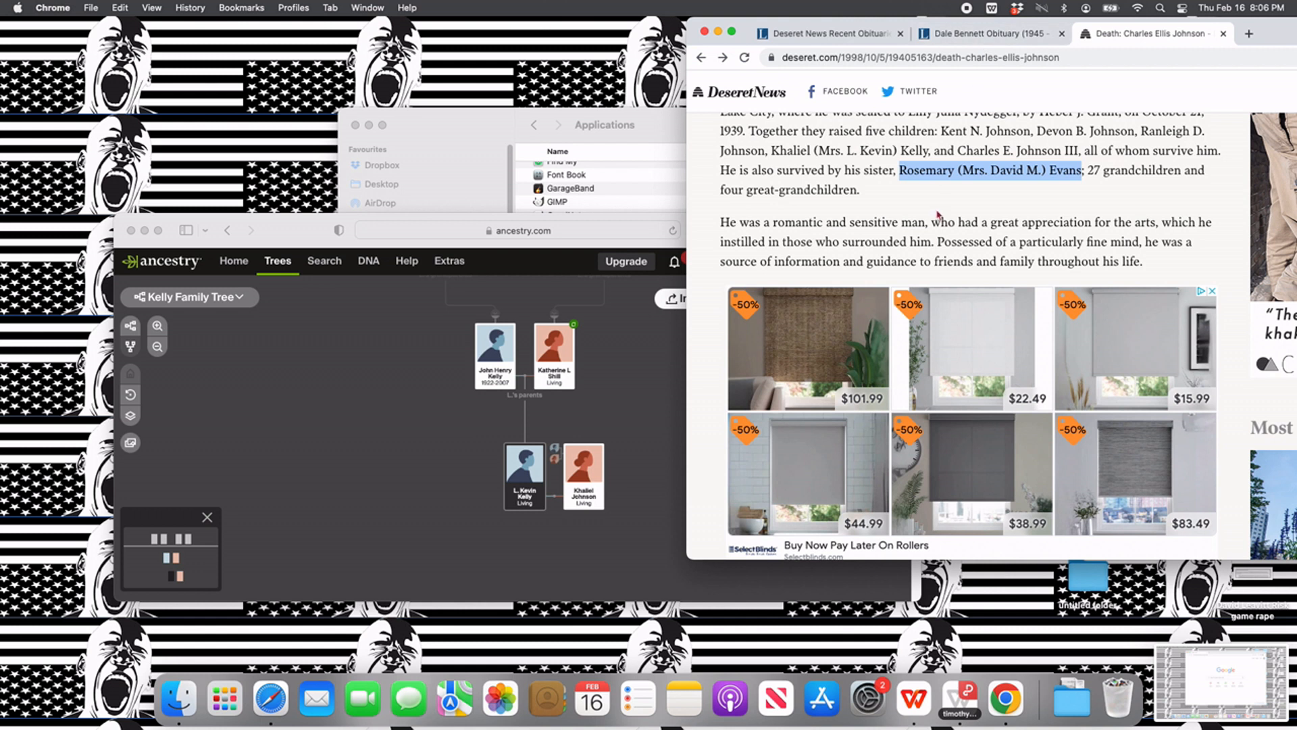
{"action": "scroll", "coordinate": [939, 216], "scroll_direction": "up", "scroll_amount": 3}
{"action": "left_click_drag", "start_coordinate": [1289, 42], "coordinate": [1170, 103]}
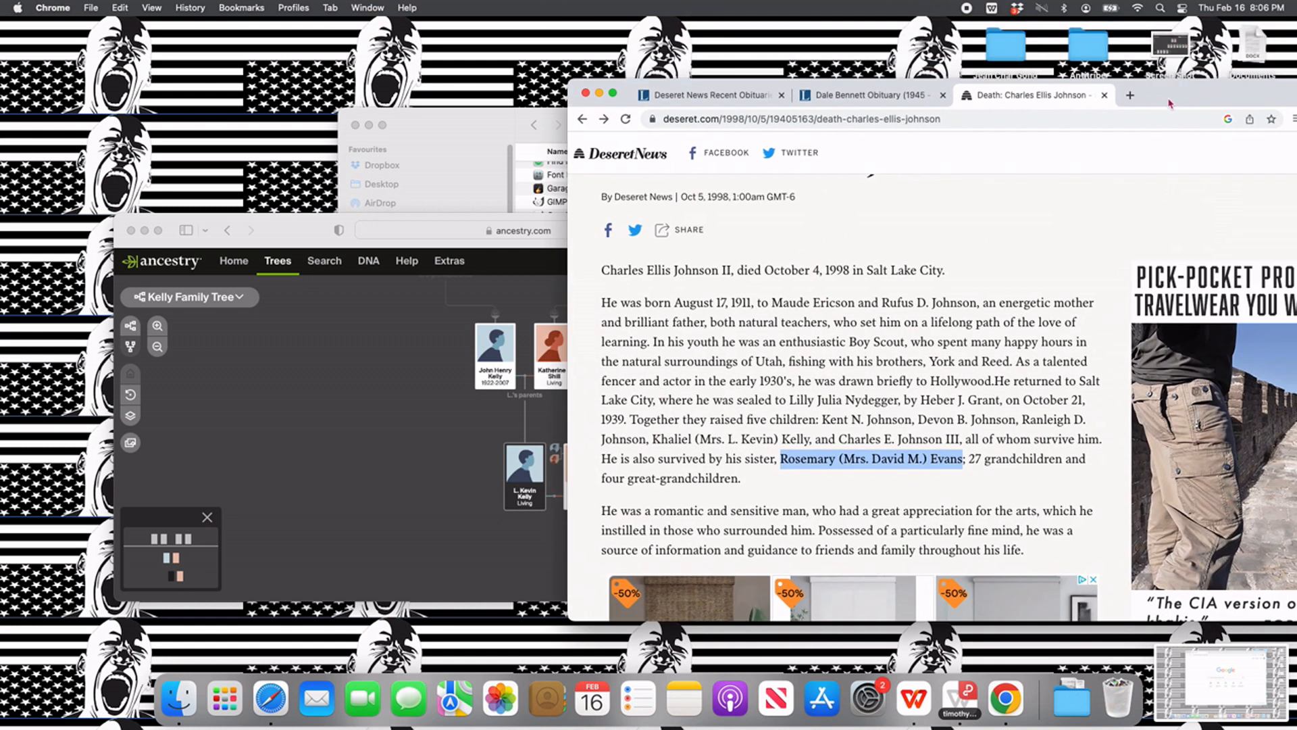
{"action": "left_click", "coordinate": [582, 119]}
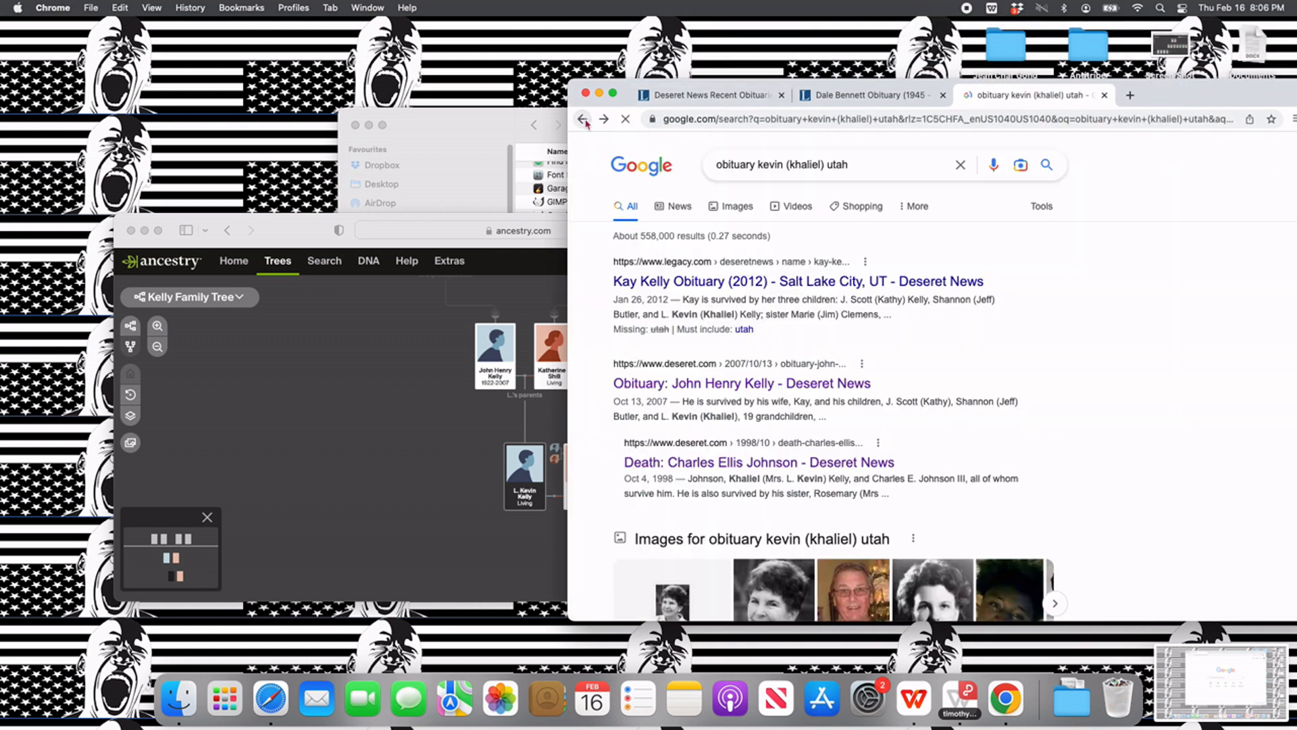
{"action": "left_click", "coordinate": [806, 385]}
- Read through the obituary of the husband's father for relatives and highlight the names of the husband's paternal grandparents
{"action": "scroll", "coordinate": [792, 377], "scroll_direction": "down", "scroll_amount": 5}
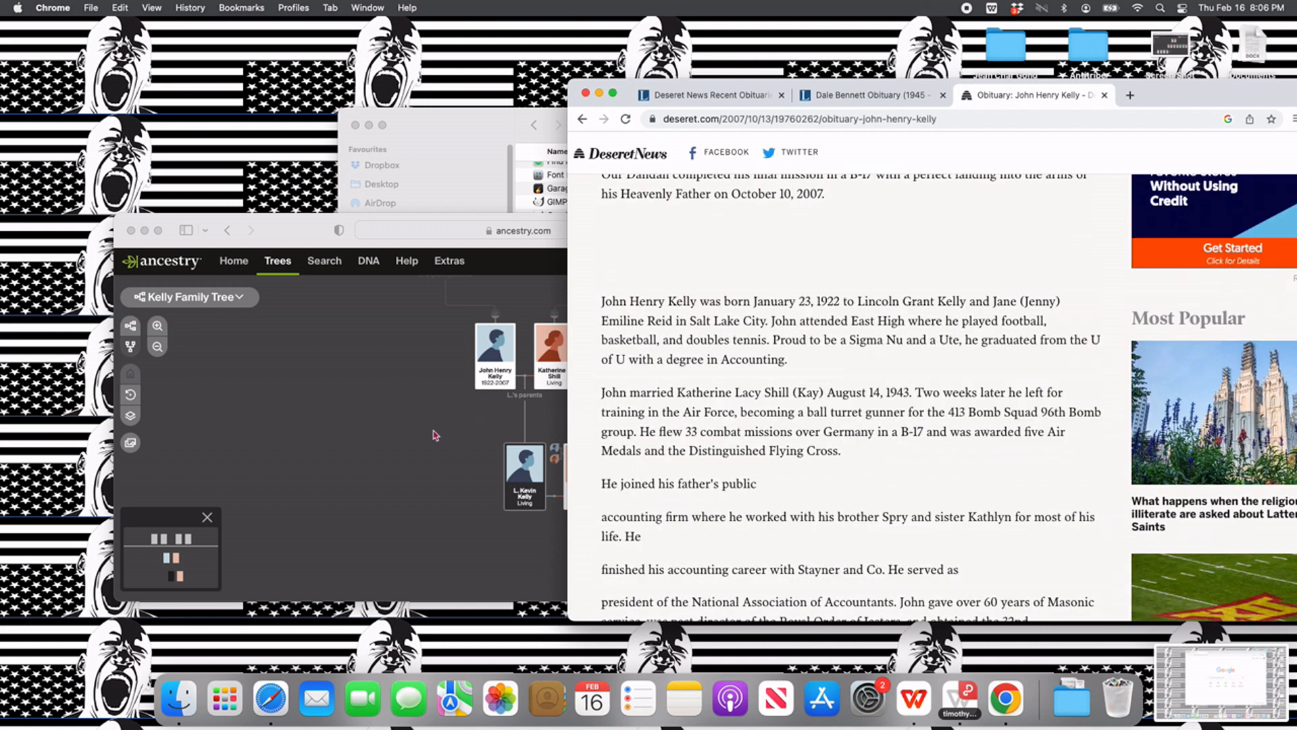
{"action": "scroll", "coordinate": [817, 427], "scroll_direction": "down", "scroll_amount": 4}
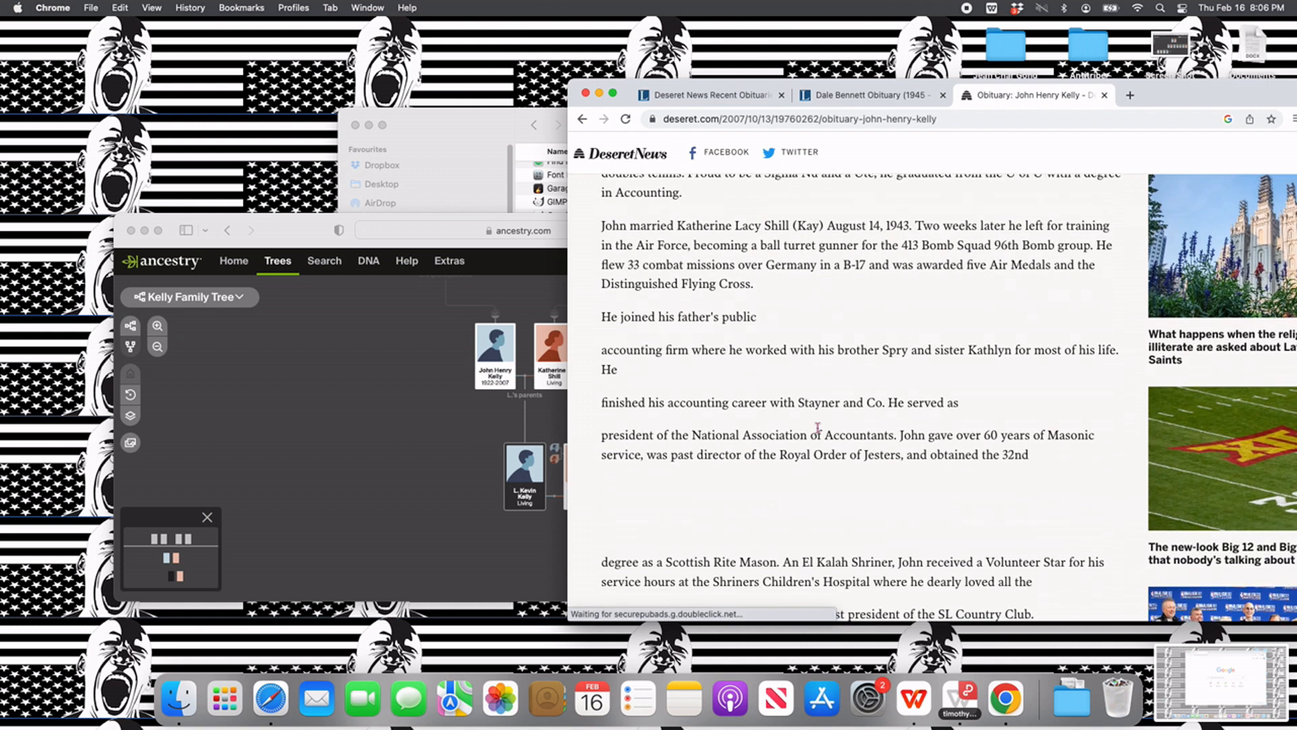
{"action": "scroll", "coordinate": [817, 428], "scroll_direction": "down", "scroll_amount": 8}
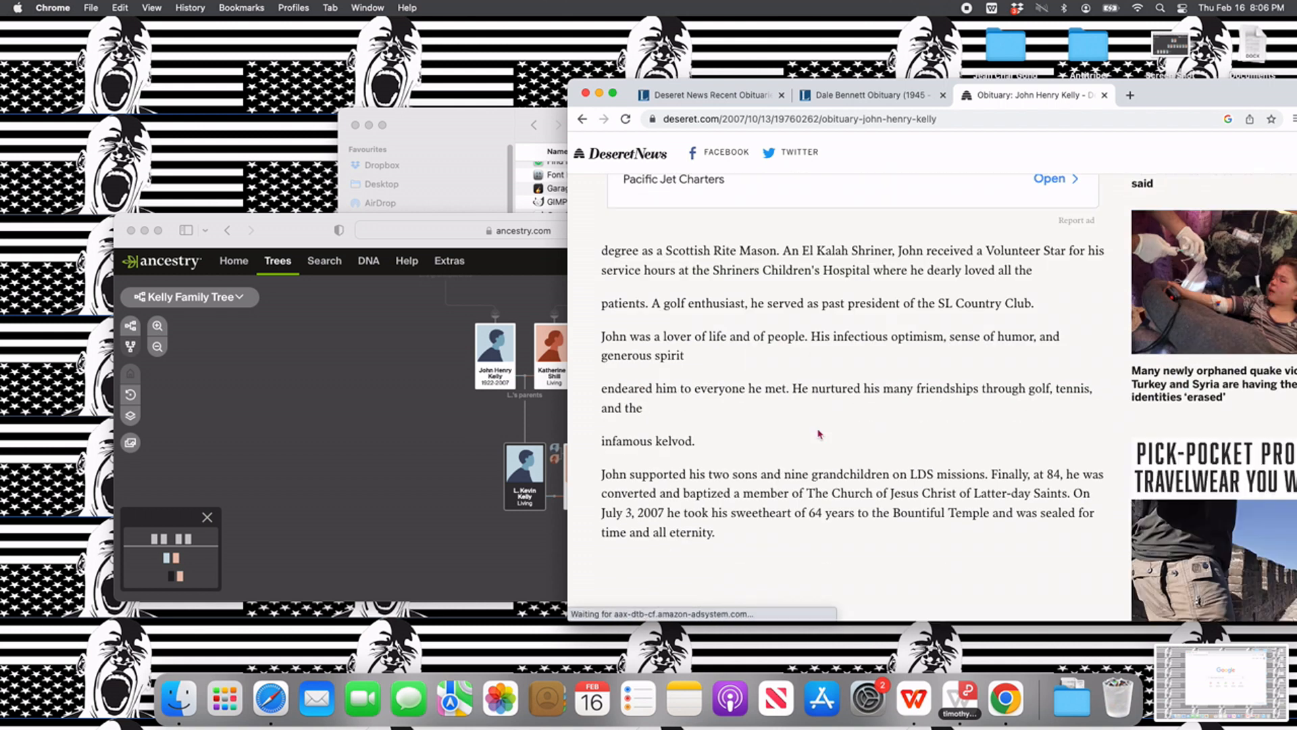
{"action": "scroll", "coordinate": [818, 434], "scroll_direction": "down", "scroll_amount": 3}
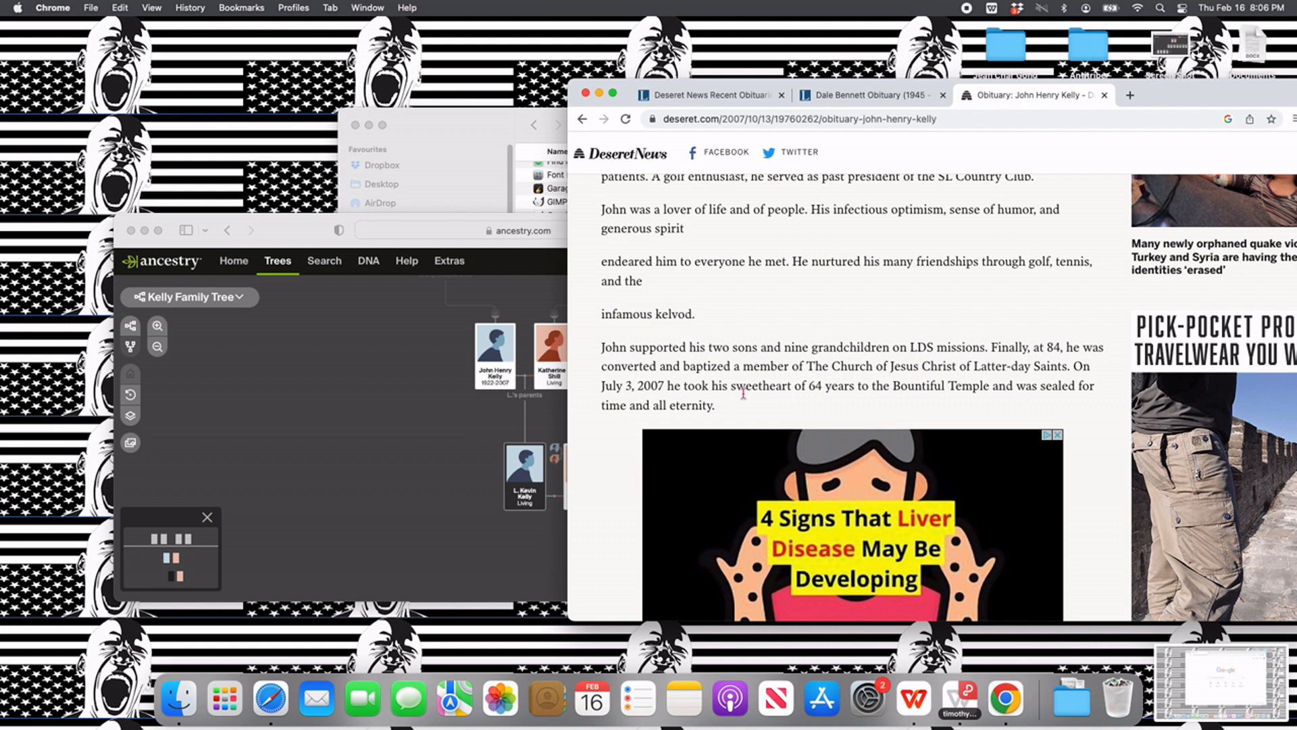
{"action": "scroll", "coordinate": [743, 393], "scroll_direction": "down", "scroll_amount": 3}
{"action": "scroll", "coordinate": [744, 397], "scroll_direction": "up", "scroll_amount": 20}
{"action": "scroll", "coordinate": [745, 399], "scroll_direction": "up", "scroll_amount": 1}
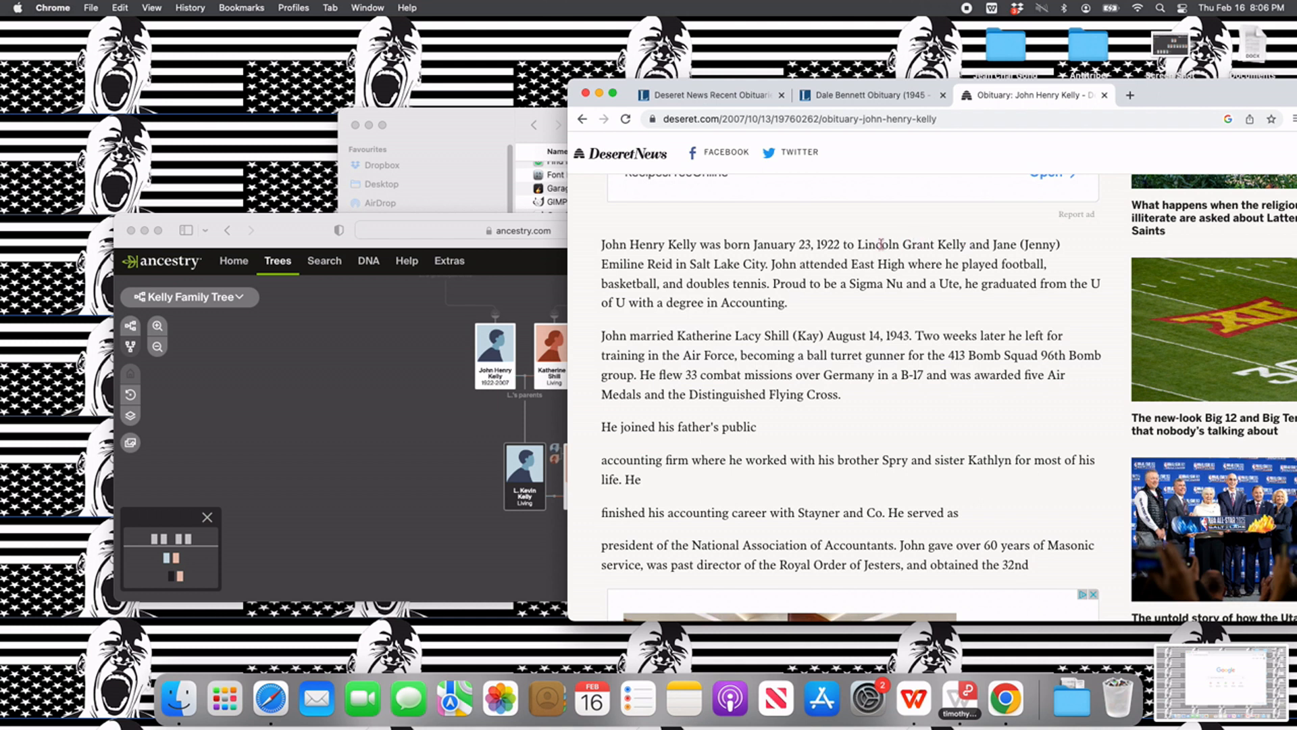
{"action": "left_click_drag", "start_coordinate": [859, 243], "coordinate": [666, 263]}
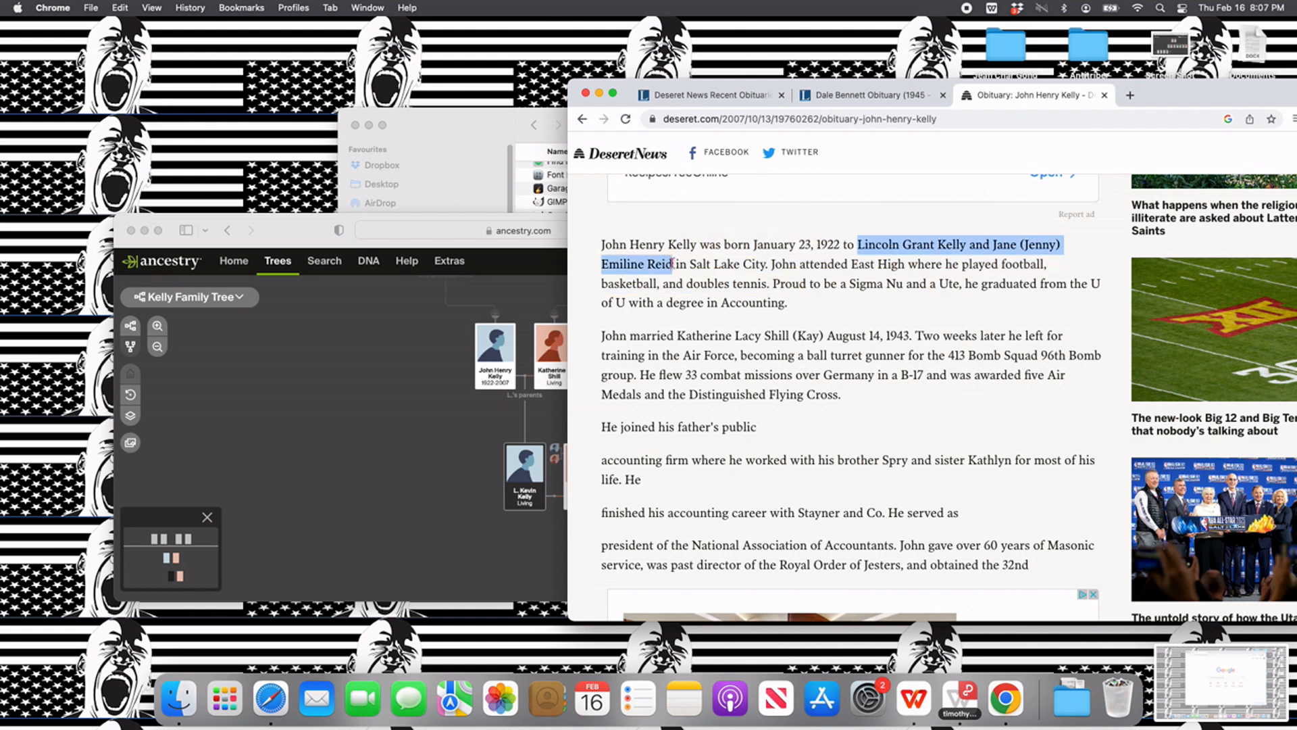
- Add the husband's paternal grandfather with the first and middle name and family name from the obituary, gender Male and status Deceased
{"action": "left_click", "coordinate": [317, 386]}
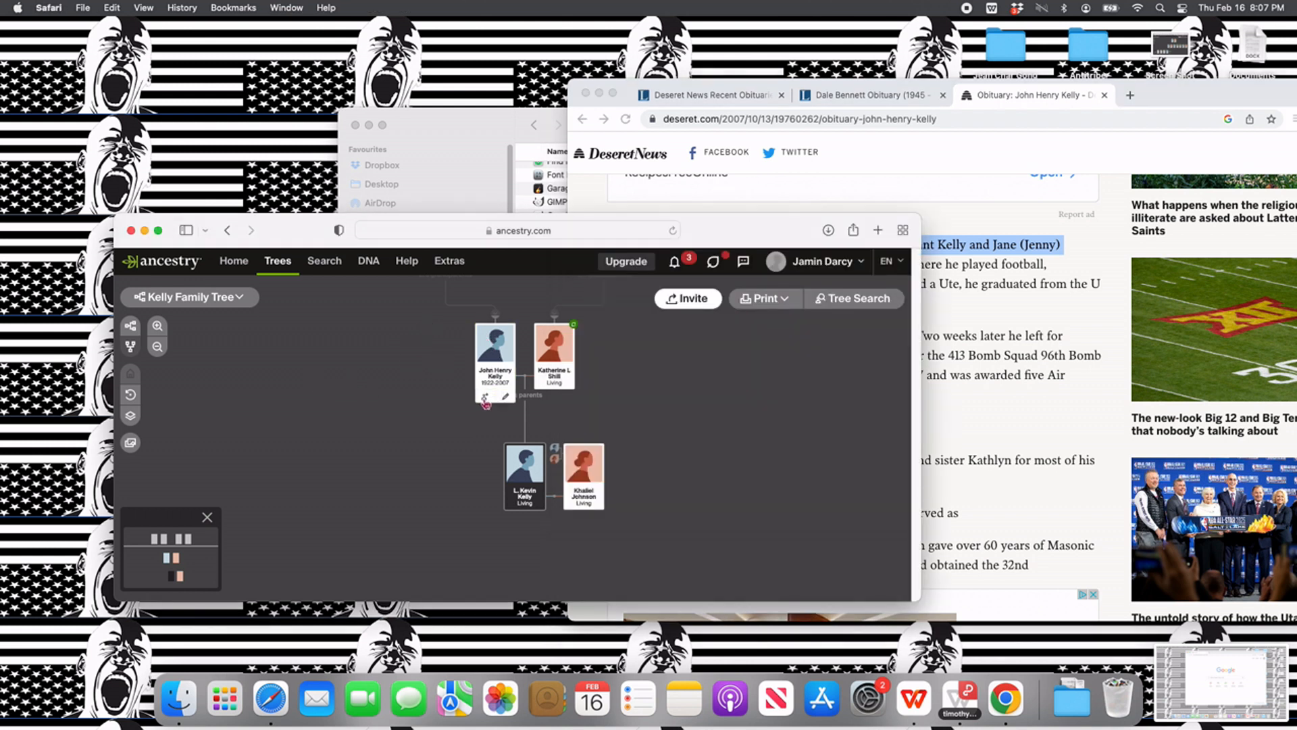
{"action": "left_click", "coordinate": [484, 404]}
{"action": "left_click", "coordinate": [454, 435]}
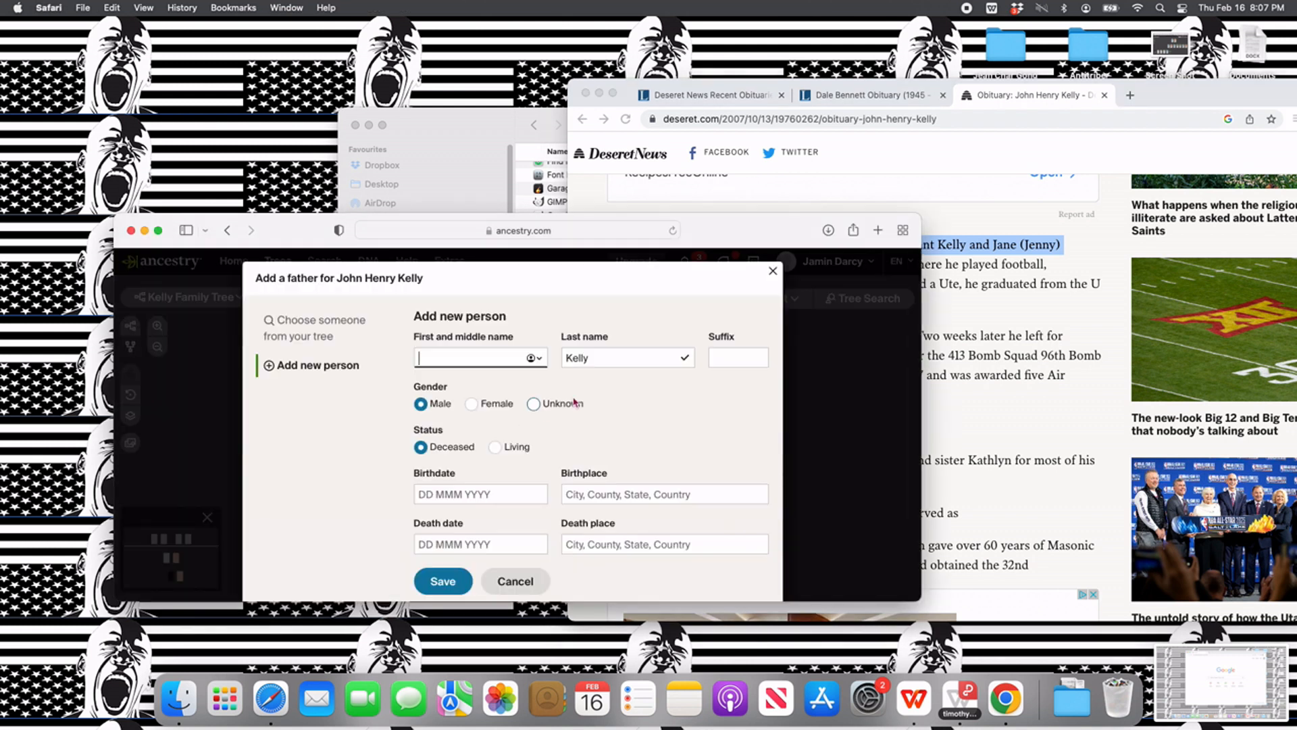
{"action": "left_click_drag", "start_coordinate": [748, 241], "coordinate": [886, 323]}
{"action": "left_click", "coordinate": [622, 444]}
{"action": "type", "text": "Lincoln Gr"}
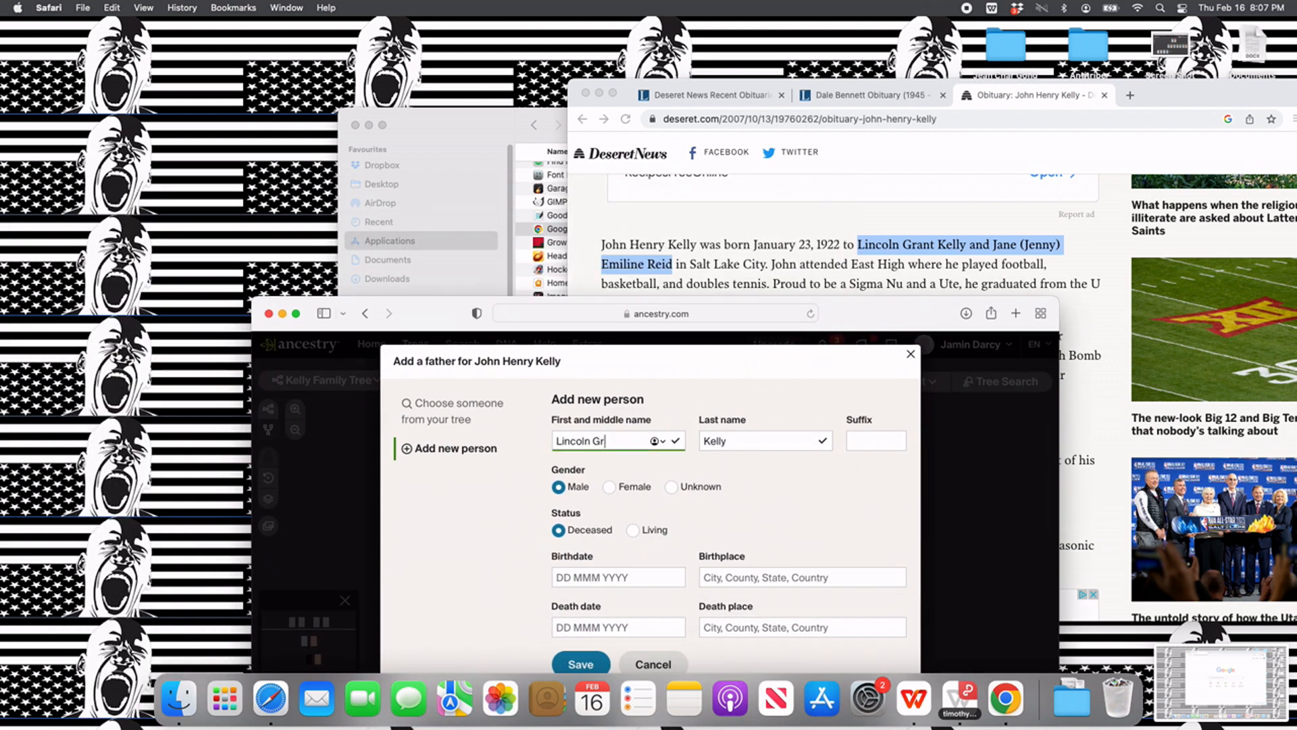
{"action": "type", "text": "ant"}
{"action": "key", "text": "Tab"}
{"action": "key", "text": "Tab"}
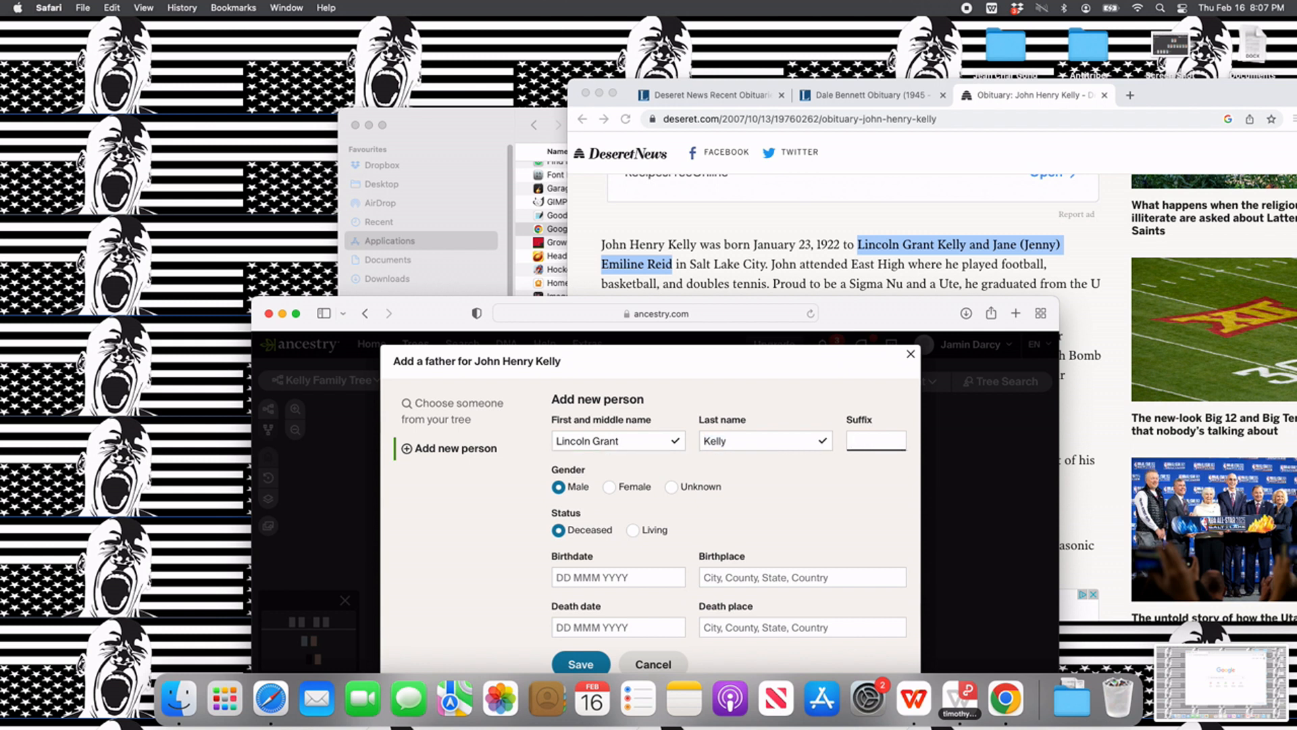
{"action": "scroll", "coordinate": [659, 529], "scroll_direction": "down", "scroll_amount": 1}
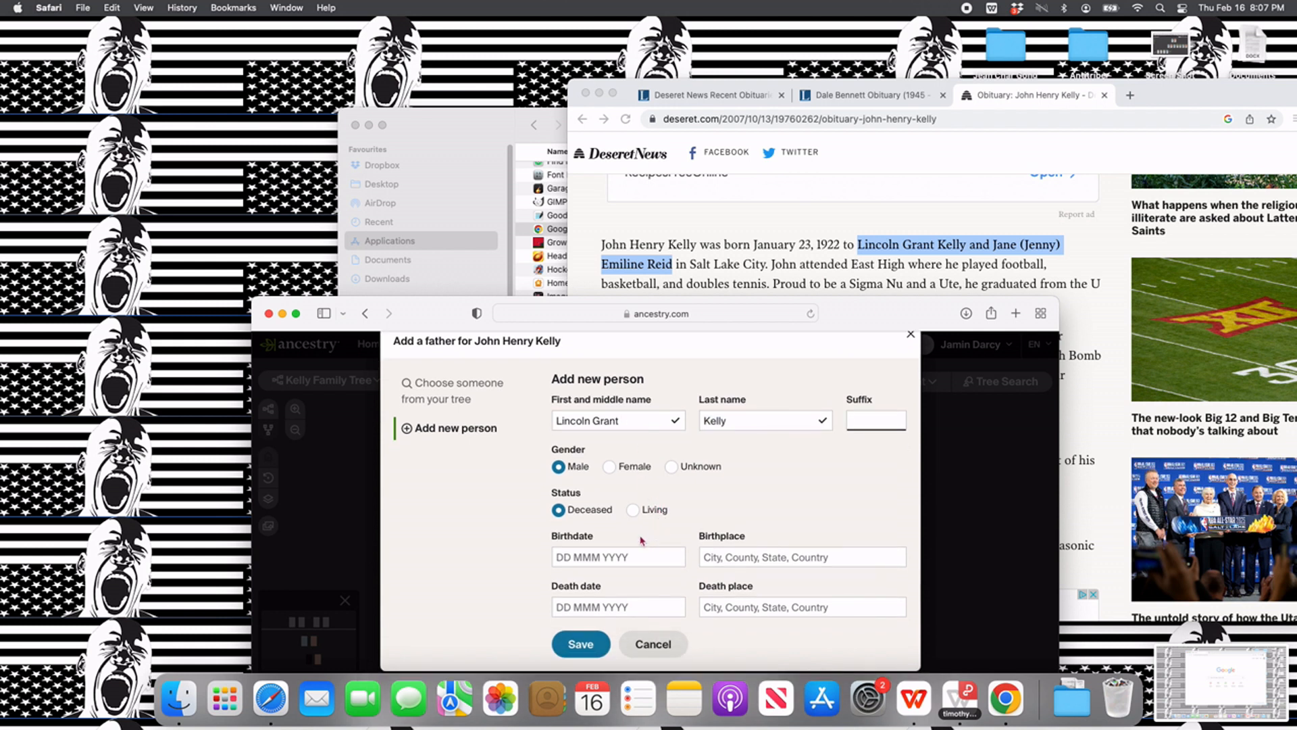
{"action": "left_click", "coordinate": [585, 642]}
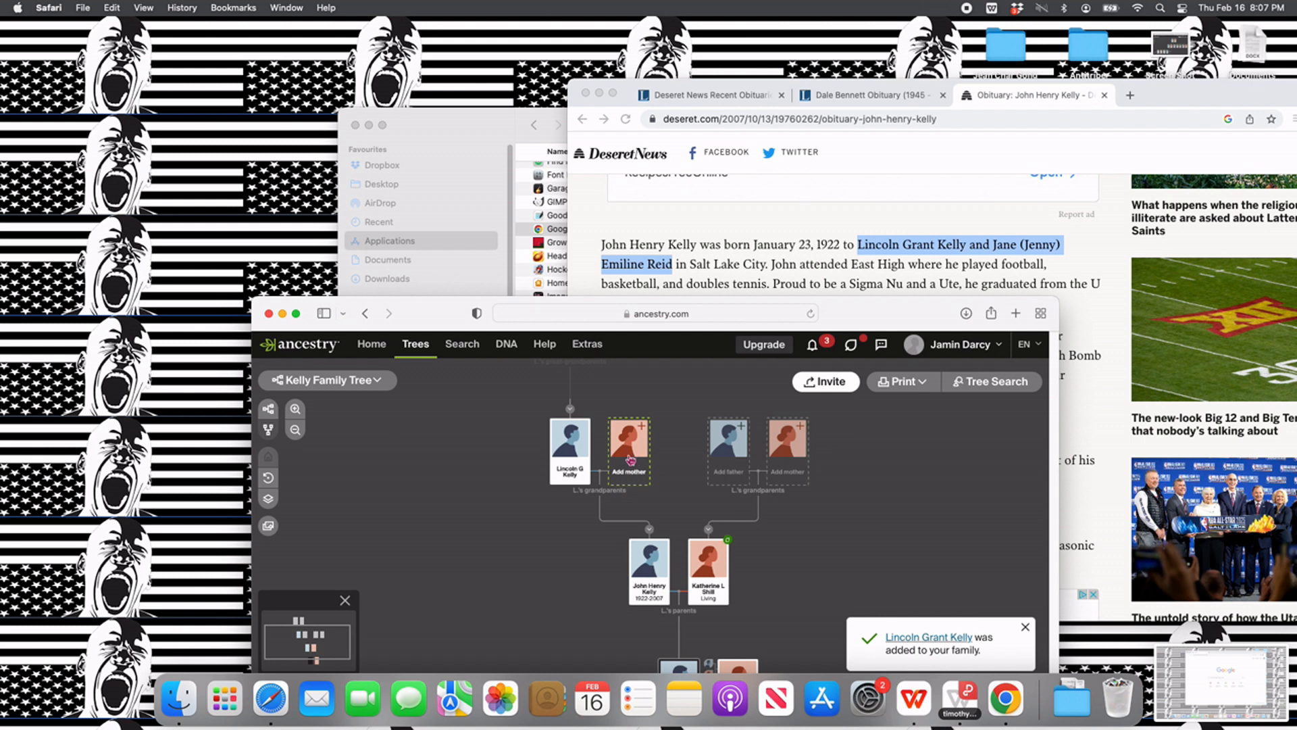
- Add the husband's paternal grandmother with first name, bracketed nickname, middle name and maiden name from the obituary, gender Female and status Deceased
{"action": "left_click", "coordinate": [628, 469]}
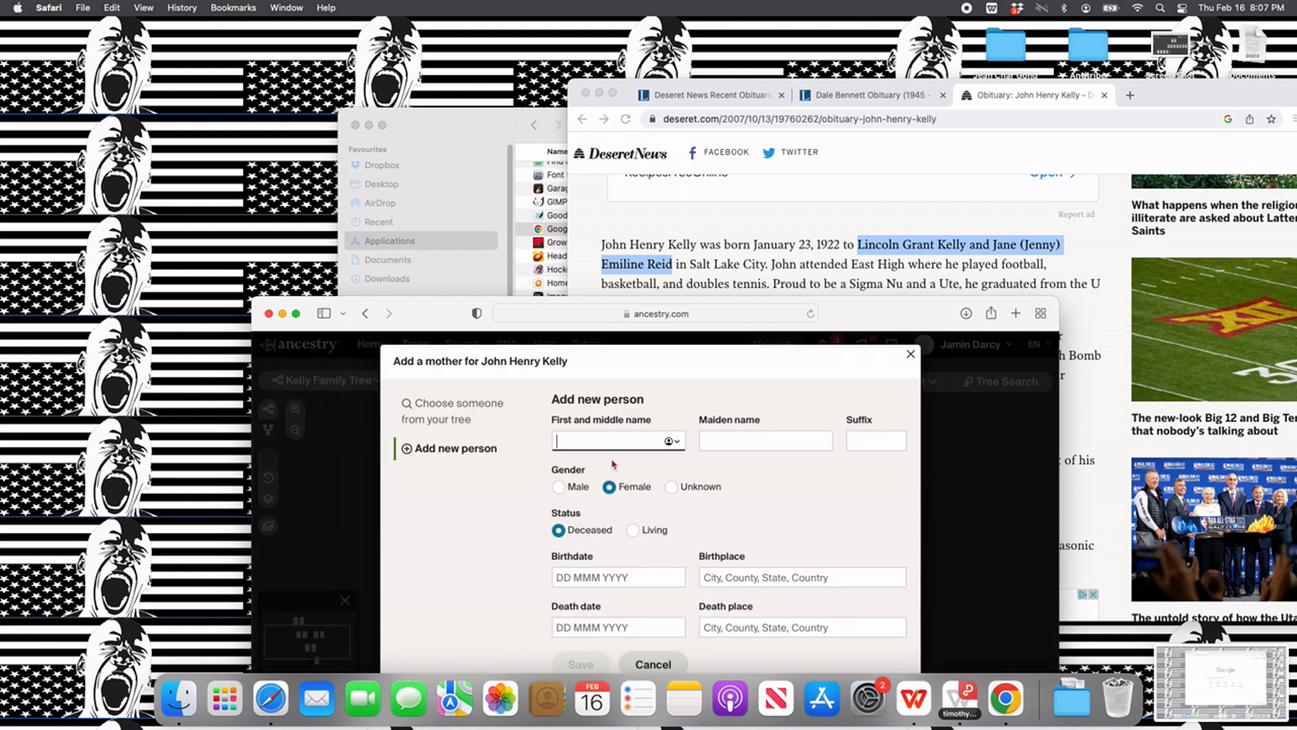
{"action": "type", "text": "Jane (Jenny) E"}
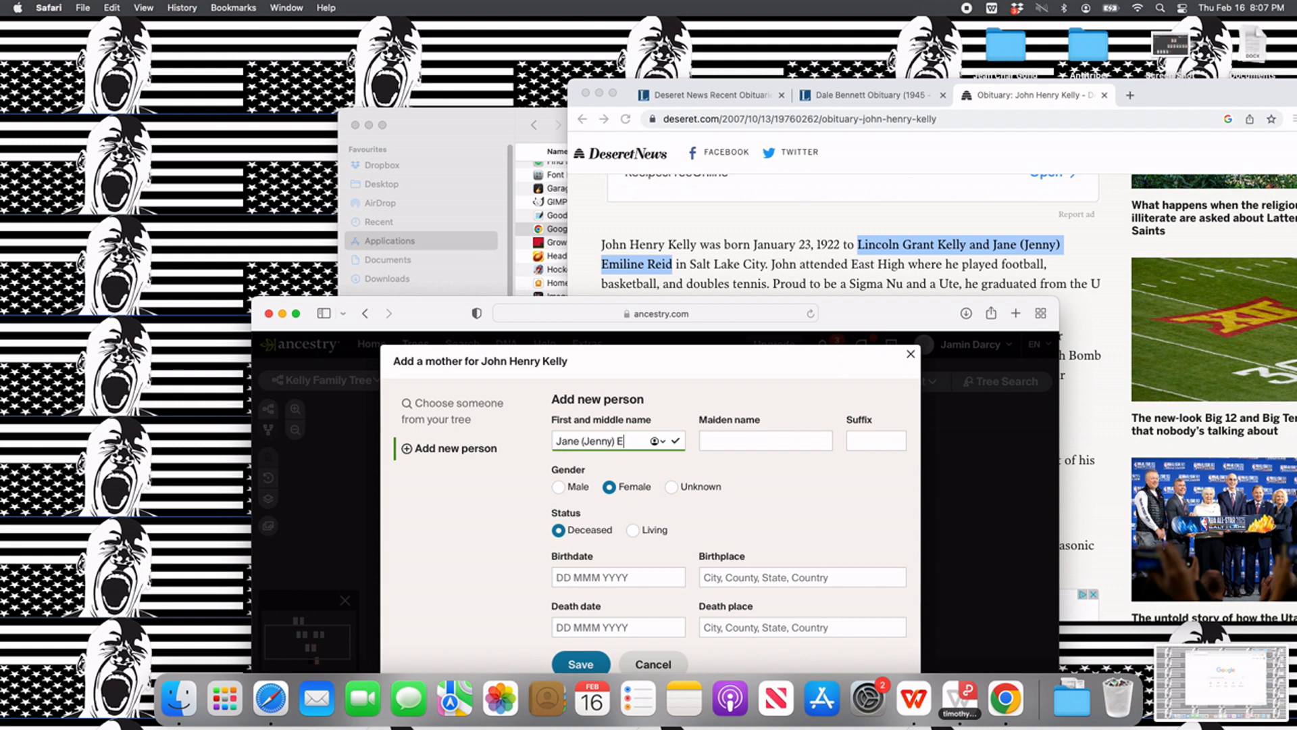
{"action": "type", "text": "miline"}
{"action": "key", "text": "Tab"}
{"action": "type", "text": "R"}
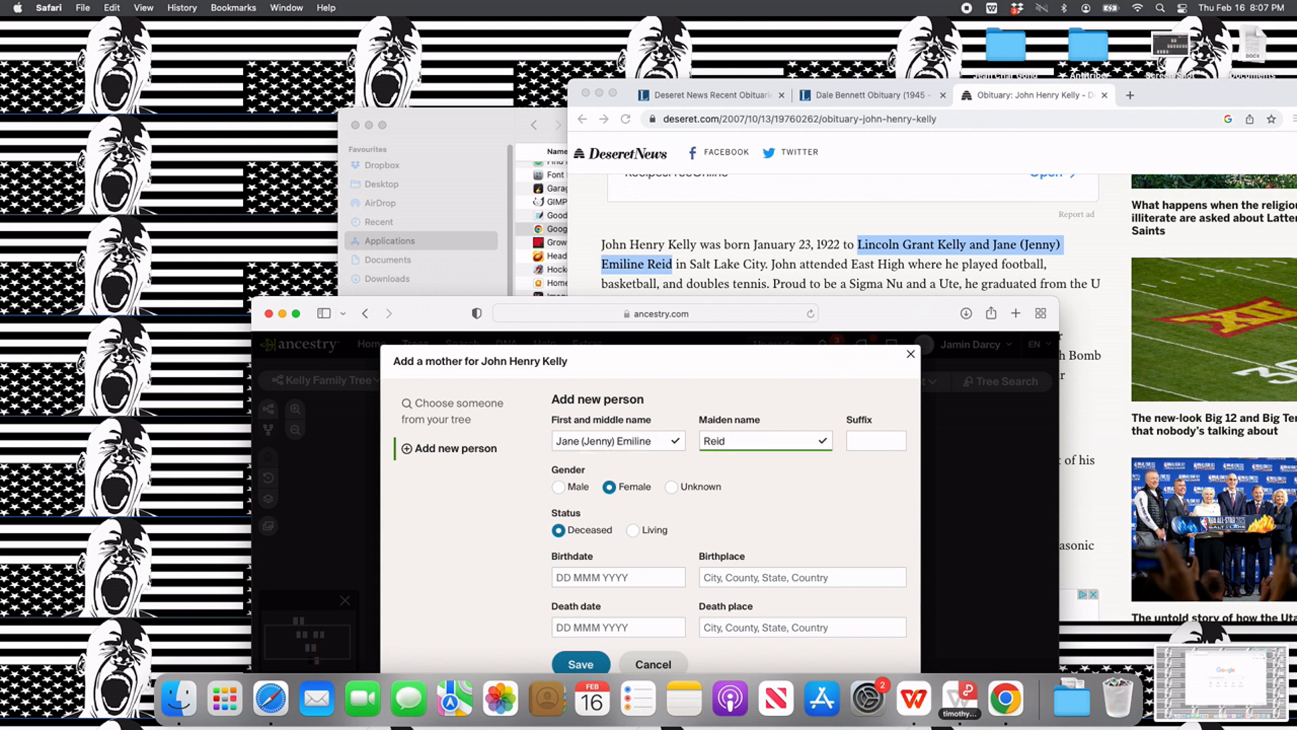
{"action": "scroll", "coordinate": [528, 486], "scroll_direction": "down", "scroll_amount": 1}
{"action": "left_click", "coordinate": [579, 648]}
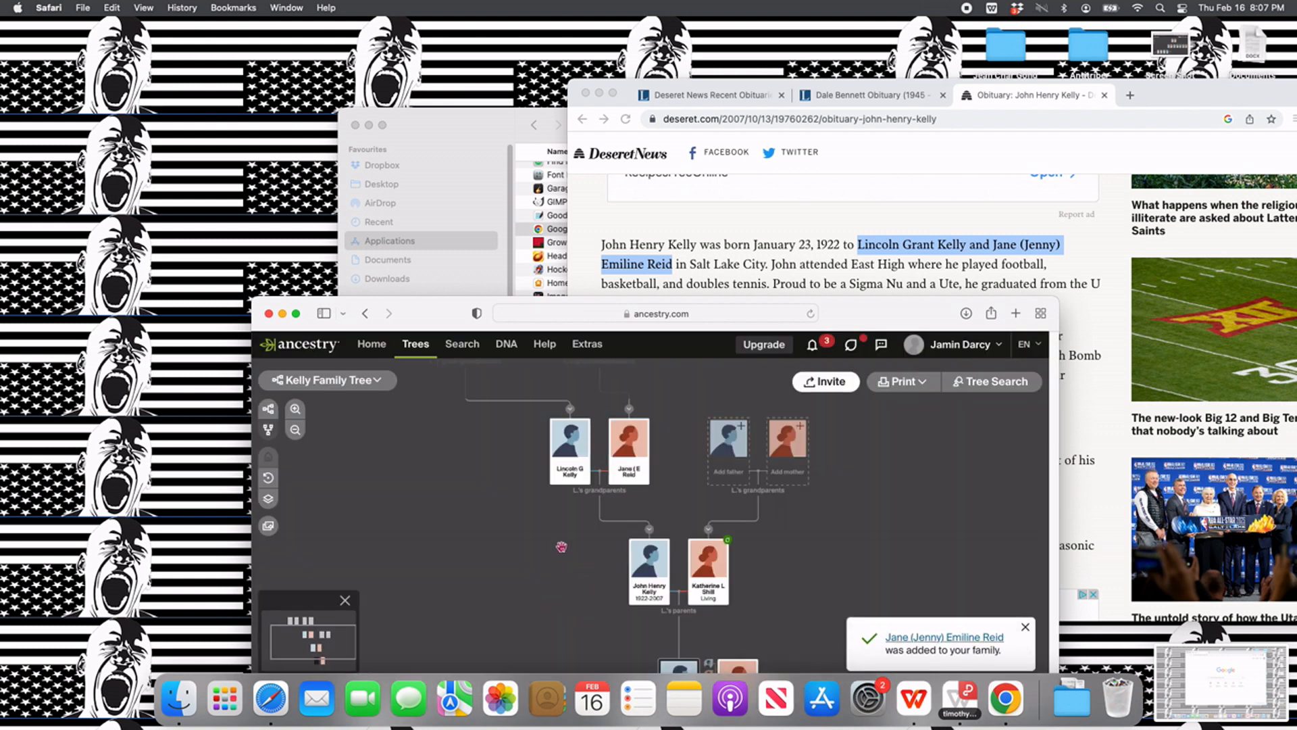
{"action": "left_click_drag", "start_coordinate": [559, 544], "coordinate": [458, 494]}
{"action": "mouse_move", "coordinate": [778, 521]}
{"action": "left_mouse_down"}
{"action": "mouse_move", "coordinate": [754, 503]}
{"action": "mouse_move", "coordinate": [737, 567]}
{"action": "mouse_move", "coordinate": [750, 615]}
{"action": "mouse_move", "coordinate": [764, 504]}
{"action": "left_mouse_up"}
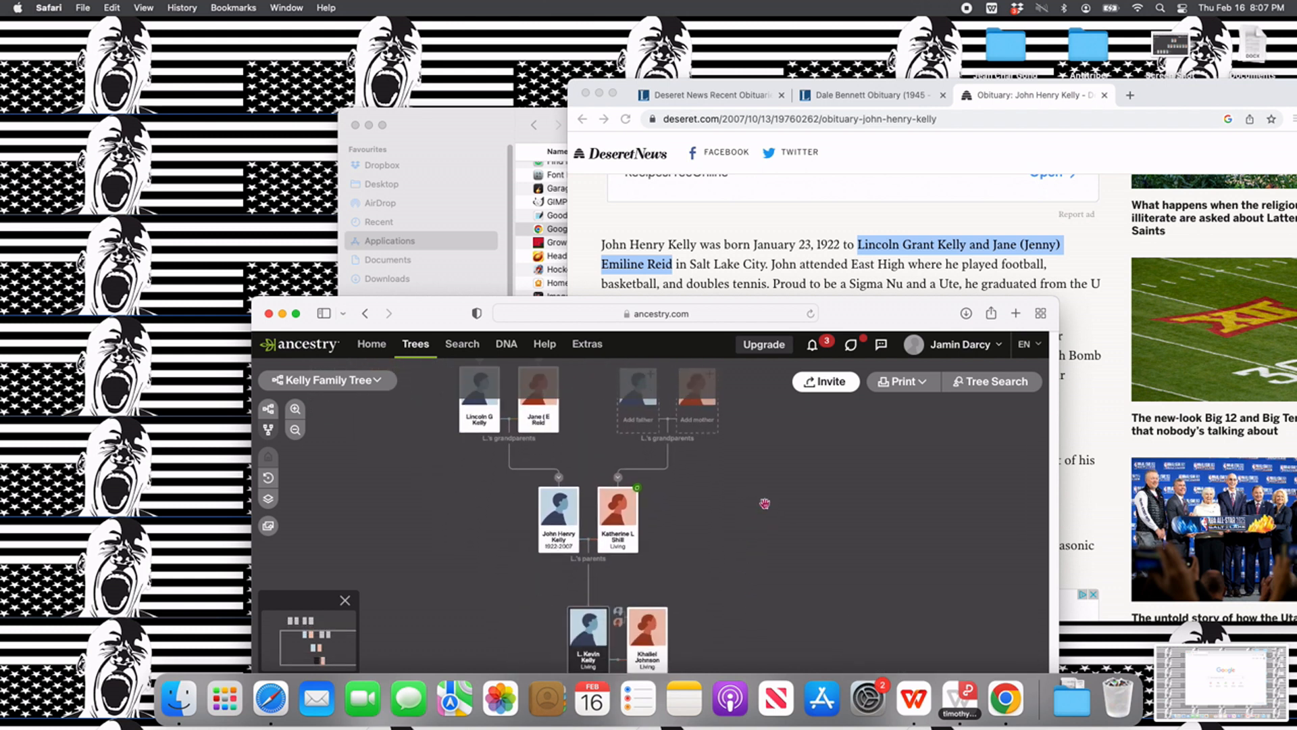
- Read further through the obituary of the husband's father to find his surviving wife, children and their spouses
{"action": "scroll", "coordinate": [854, 284], "scroll_direction": "down", "scroll_amount": 5}
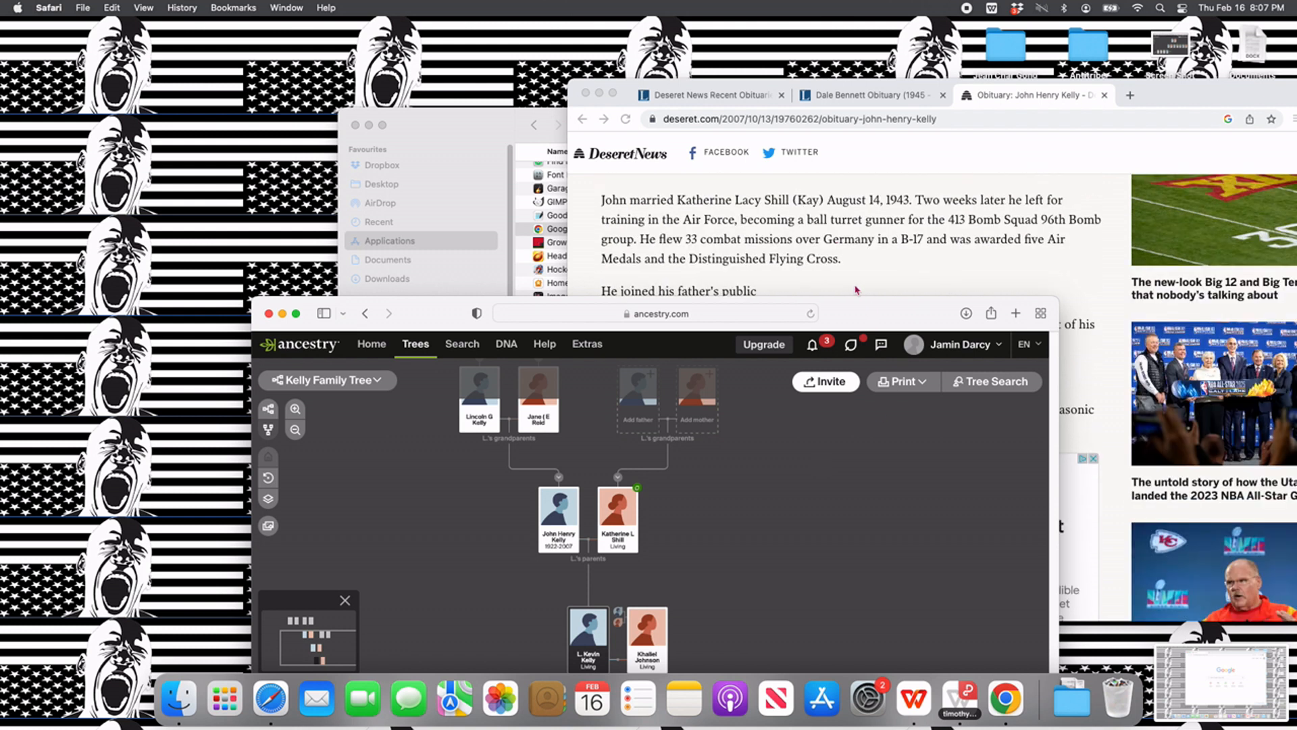
{"action": "scroll", "coordinate": [855, 290], "scroll_direction": "down", "scroll_amount": 6}
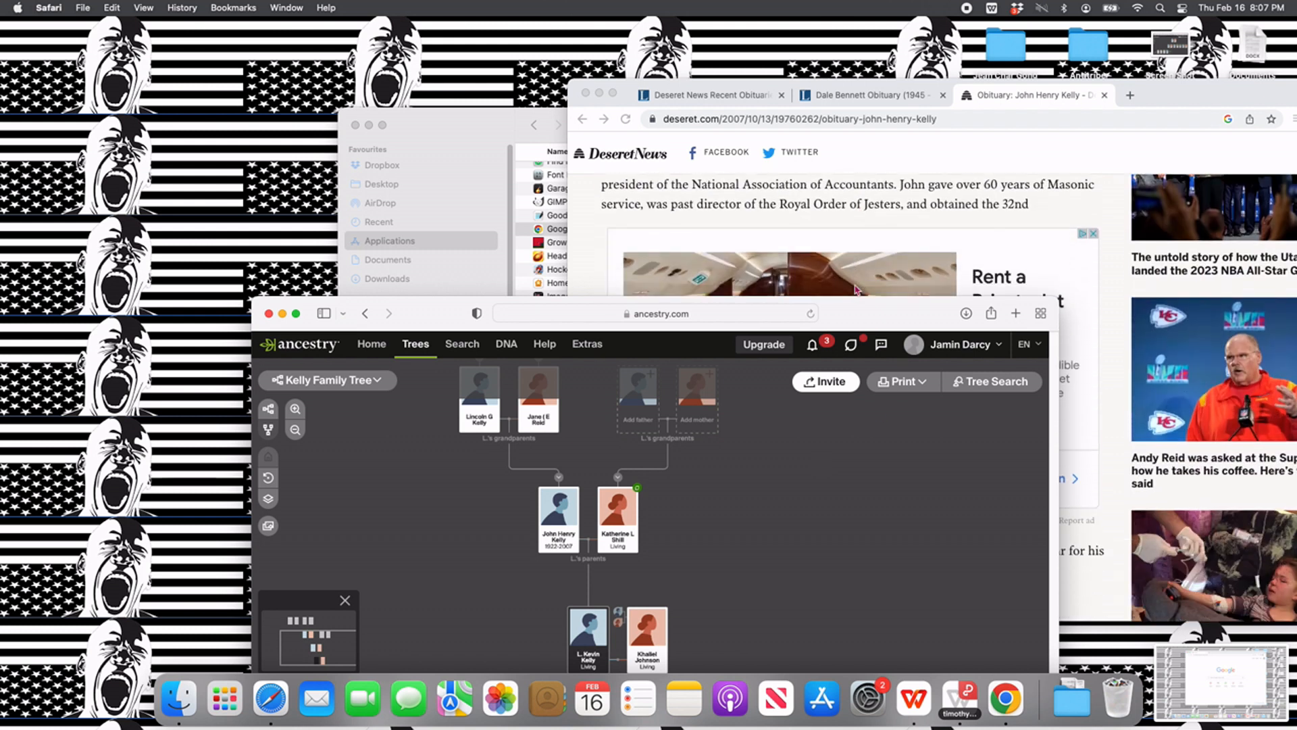
{"action": "scroll", "coordinate": [854, 290], "scroll_direction": "down", "scroll_amount": 8}
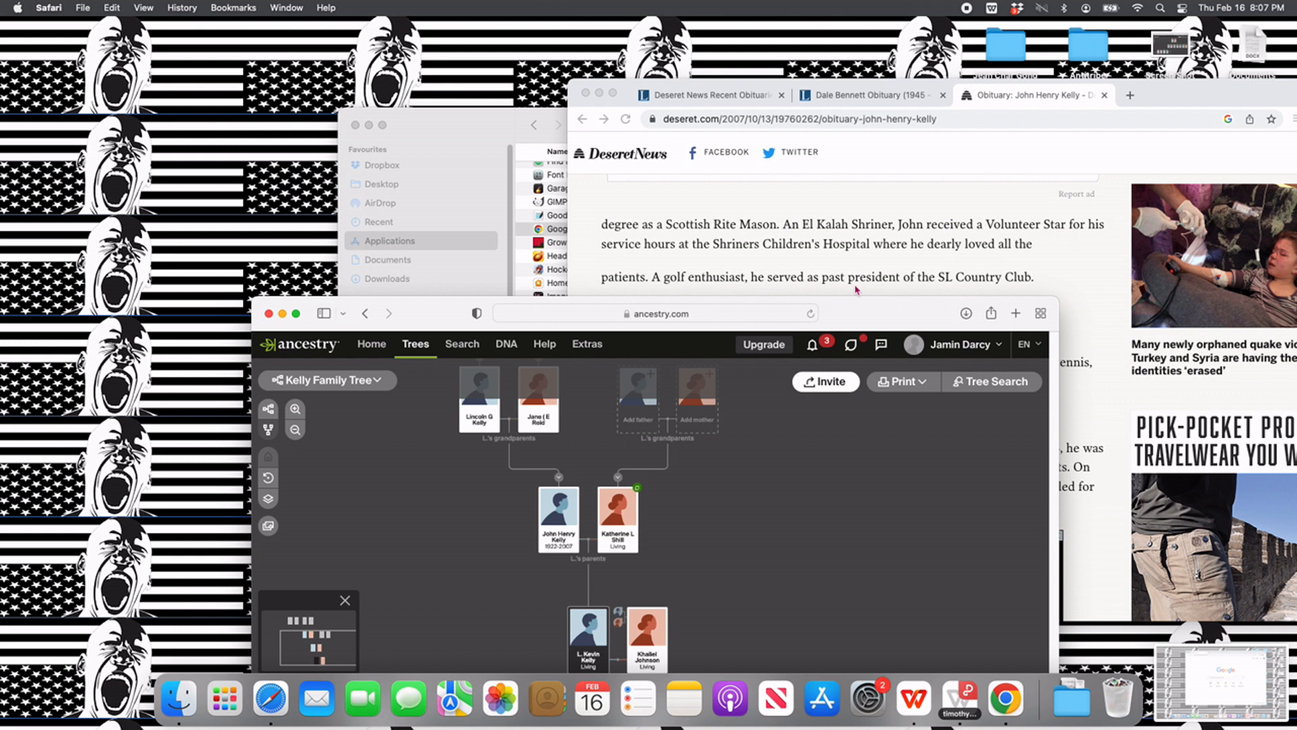
{"action": "scroll", "coordinate": [854, 291], "scroll_direction": "down", "scroll_amount": 3}
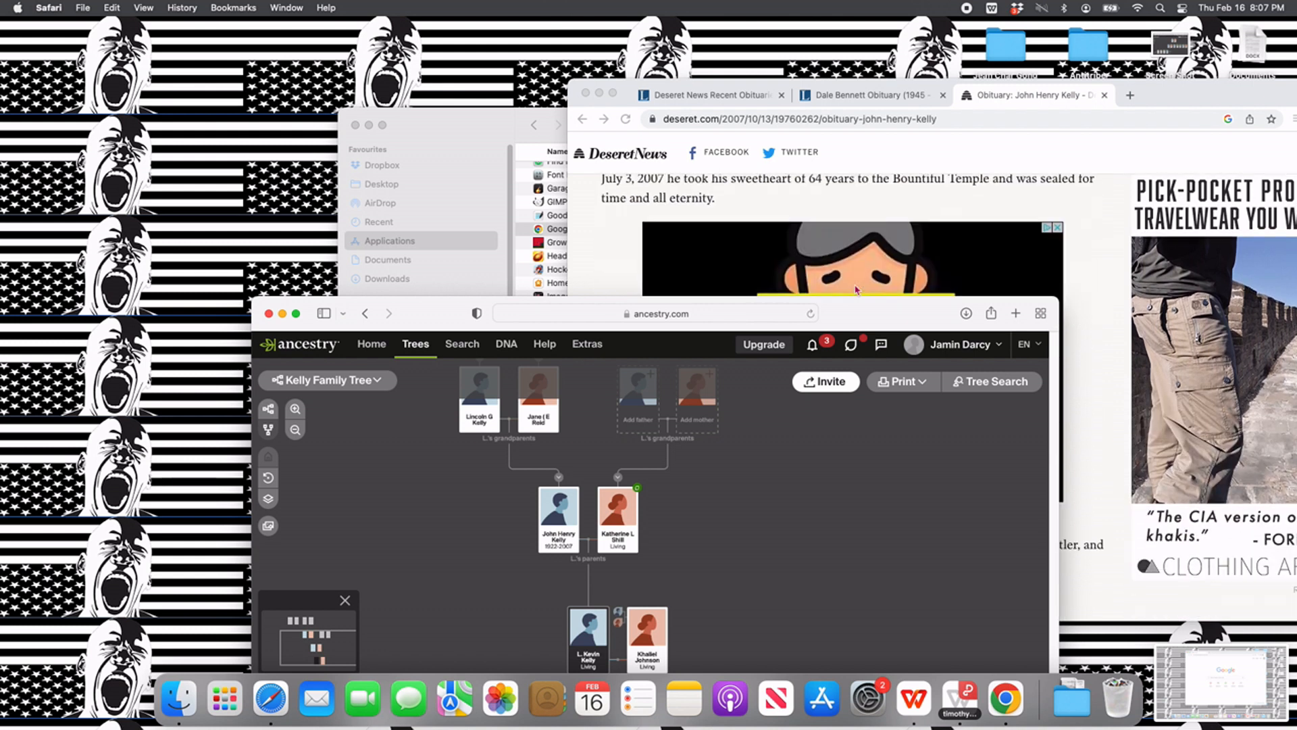
{"action": "scroll", "coordinate": [855, 290], "scroll_direction": "up", "scroll_amount": 3}
{"action": "scroll", "coordinate": [855, 290], "scroll_direction": "down", "scroll_amount": 1}
{"action": "scroll", "coordinate": [857, 290], "scroll_direction": "down", "scroll_amount": 1}
{"action": "scroll", "coordinate": [851, 283], "scroll_direction": "down", "scroll_amount": 2}
{"action": "scroll", "coordinate": [848, 279], "scroll_direction": "down", "scroll_amount": 3}
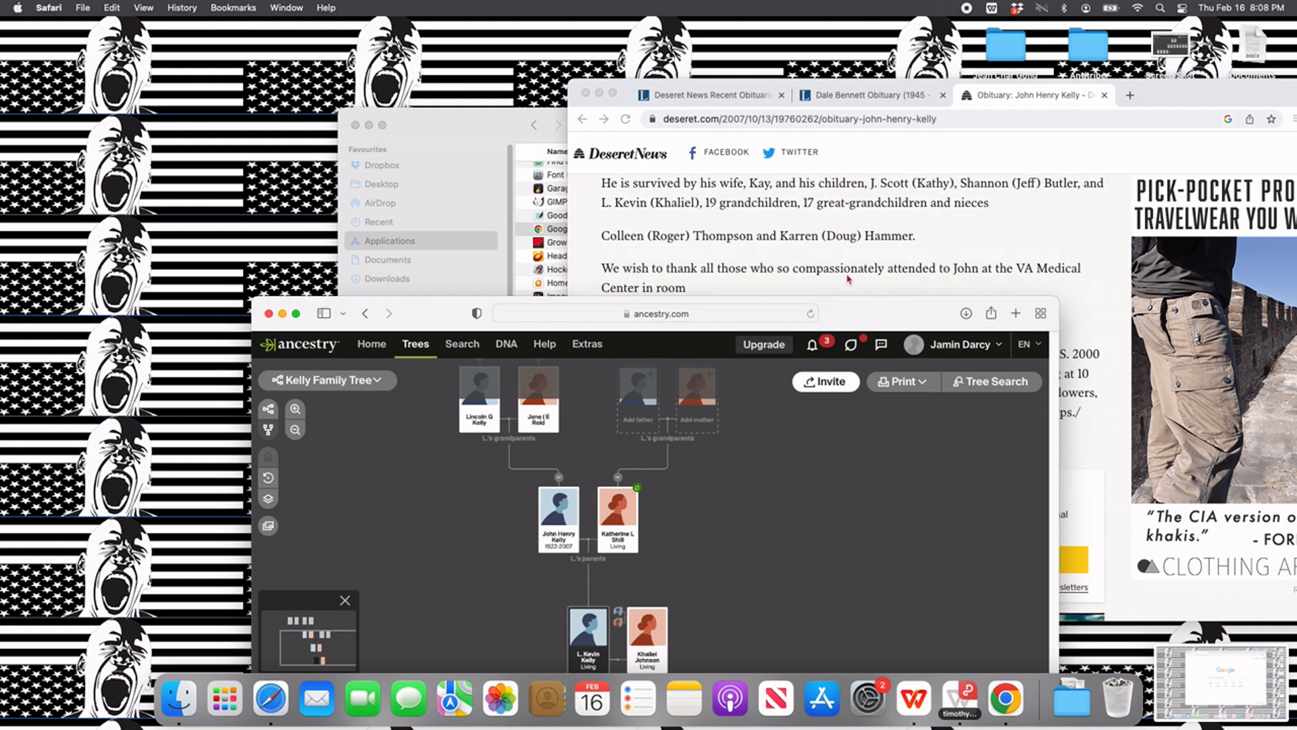
- Add the husband's brother as a child of the husband's parents, with the first name from the obituary, gender Male and status Living
{"action": "mouse_move", "coordinate": [475, 441]}
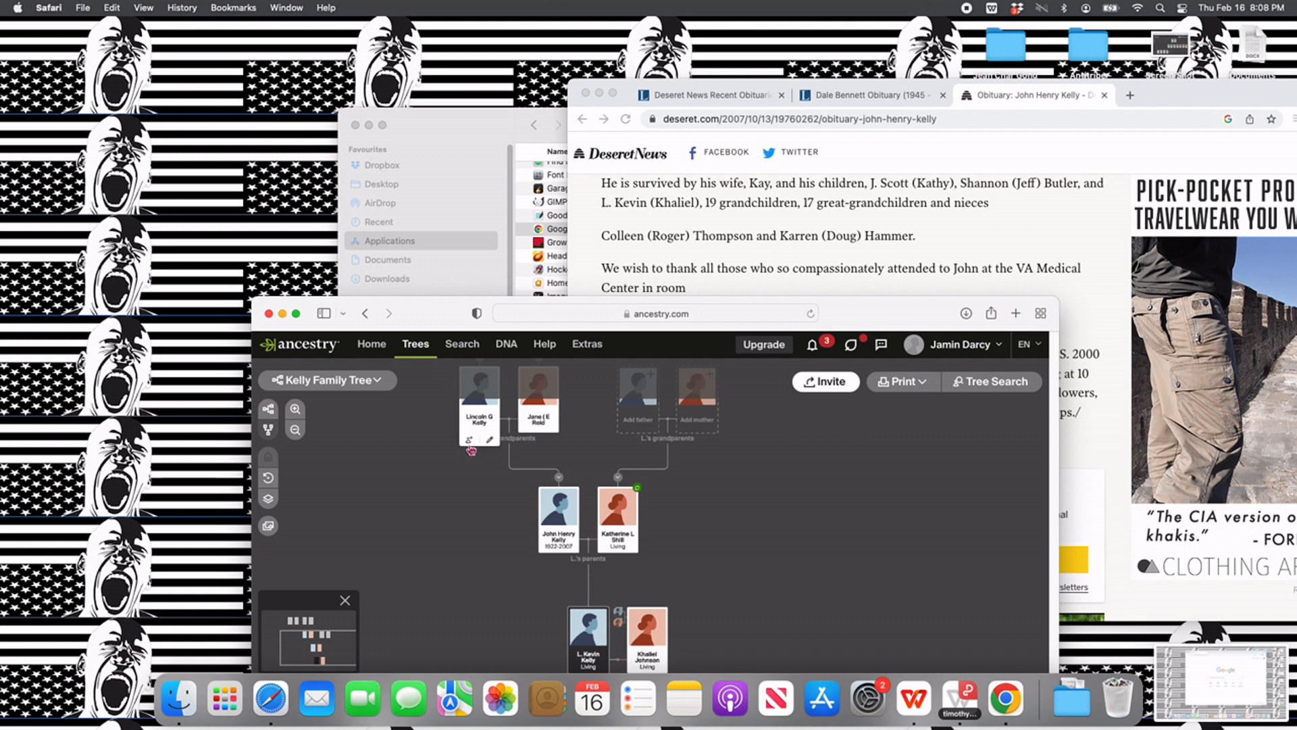
{"action": "left_click", "coordinate": [548, 563]}
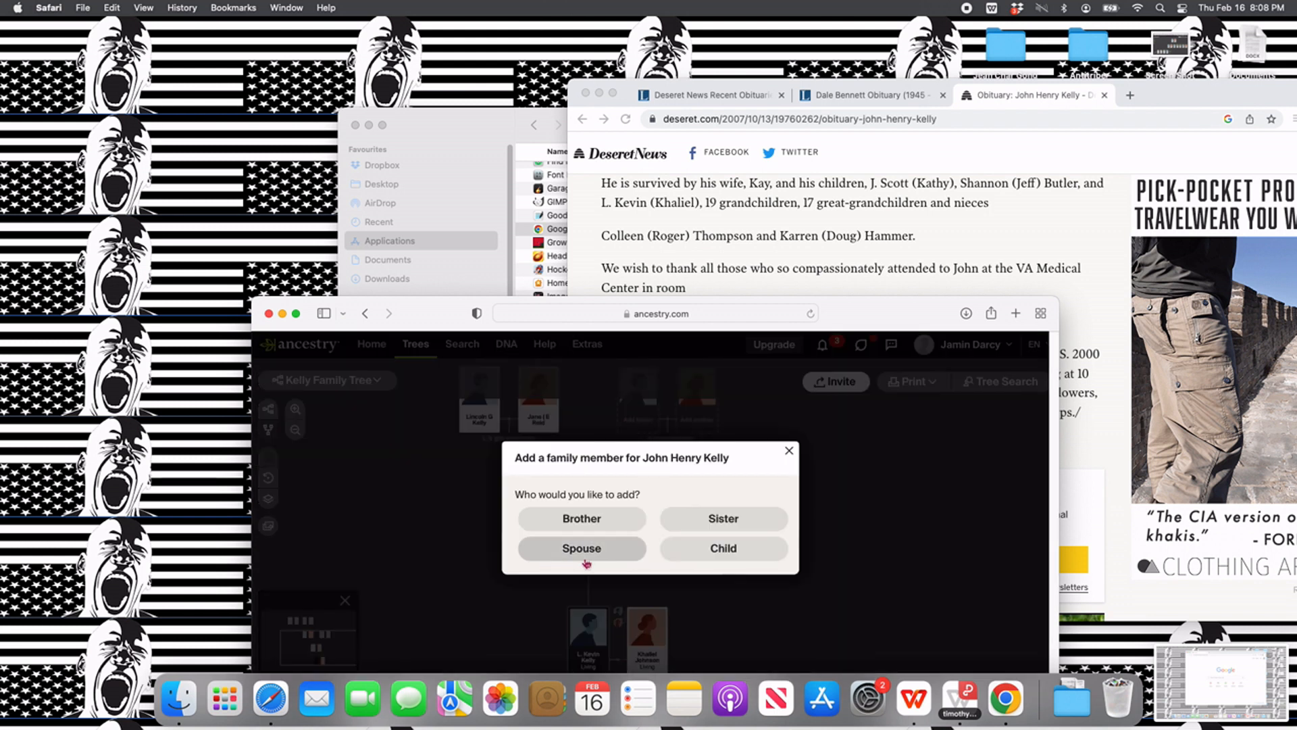
{"action": "left_click", "coordinate": [727, 557]}
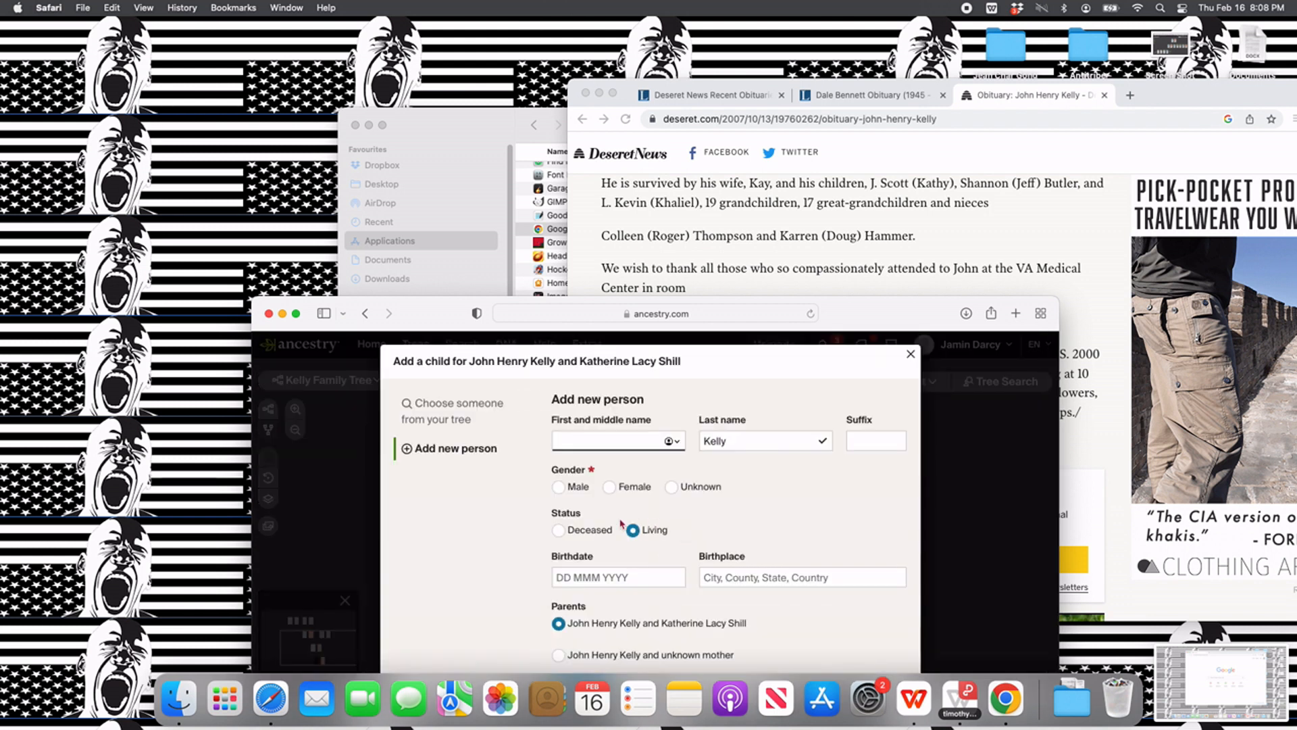
{"action": "type", "text": "J. Scott"}
{"action": "left_click", "coordinate": [561, 485]}
{"action": "scroll", "coordinate": [598, 547], "scroll_direction": "down", "scroll_amount": 1}
{"action": "left_click", "coordinate": [599, 643]}
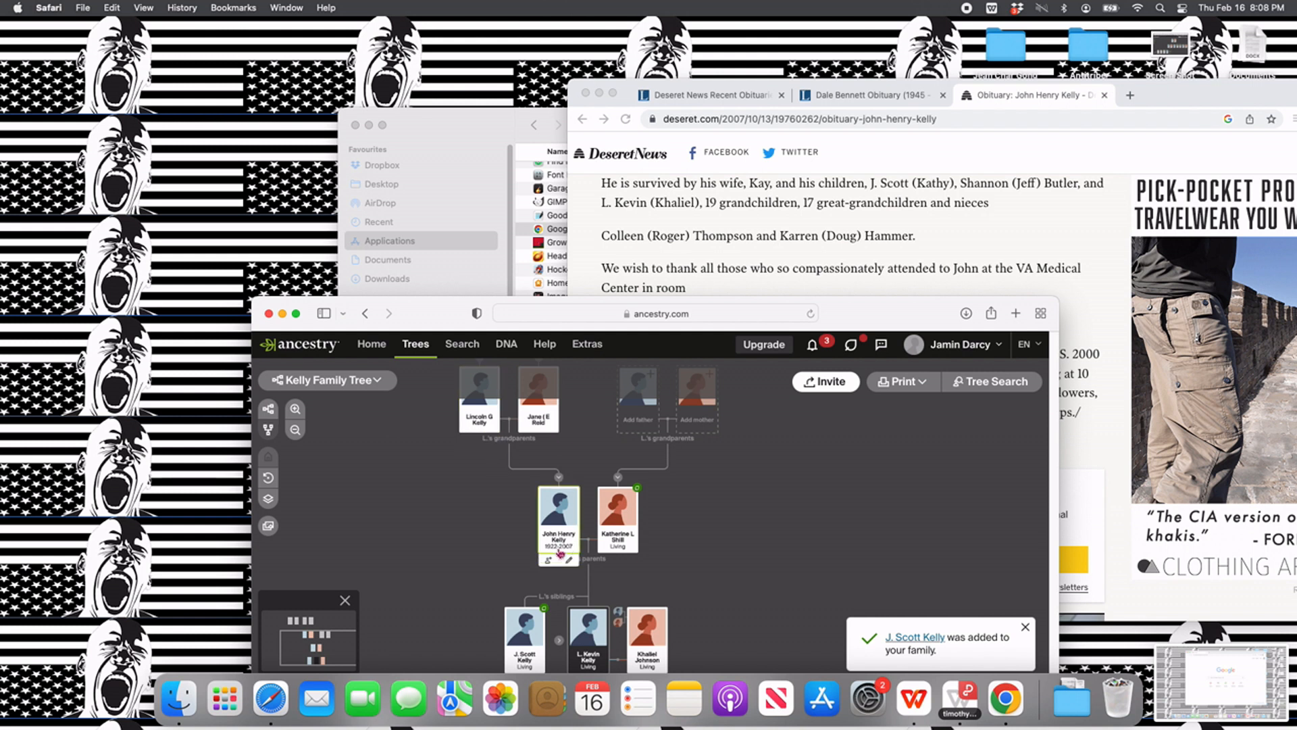
{"action": "left_click", "coordinate": [548, 560]}
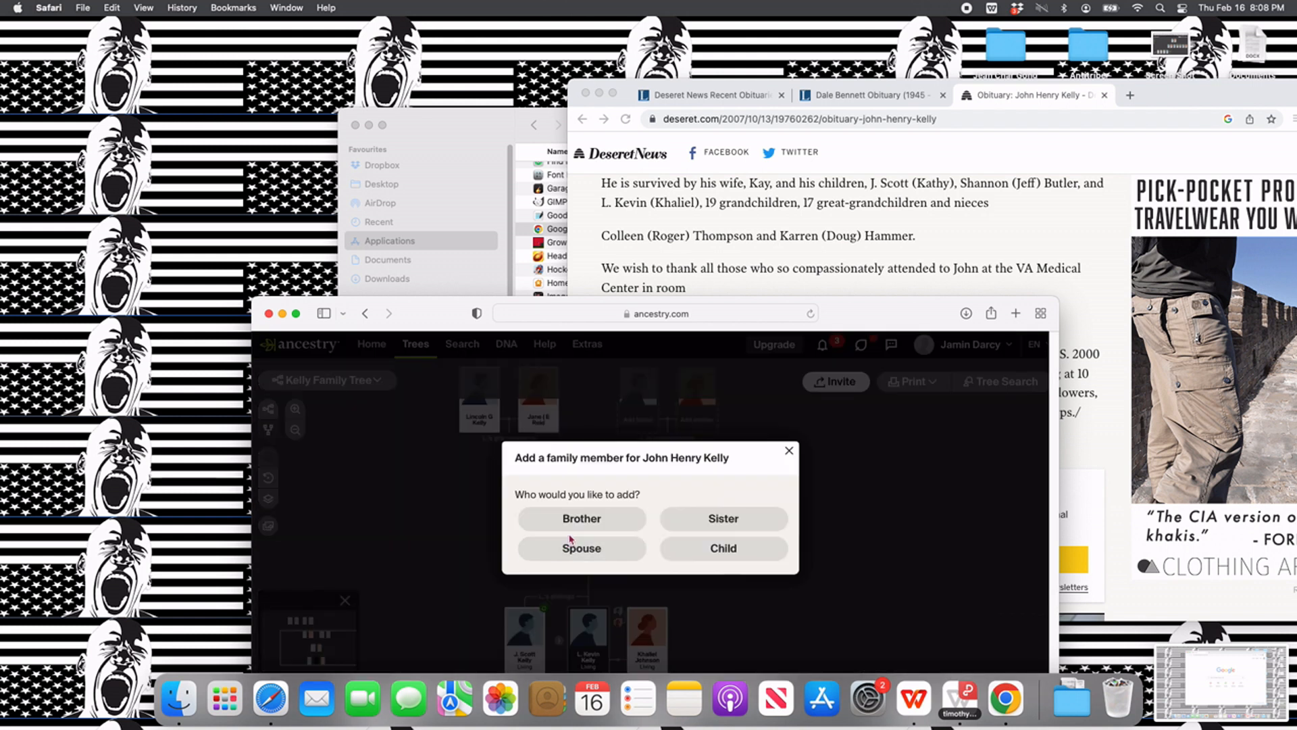
{"action": "left_click", "coordinate": [587, 552]}
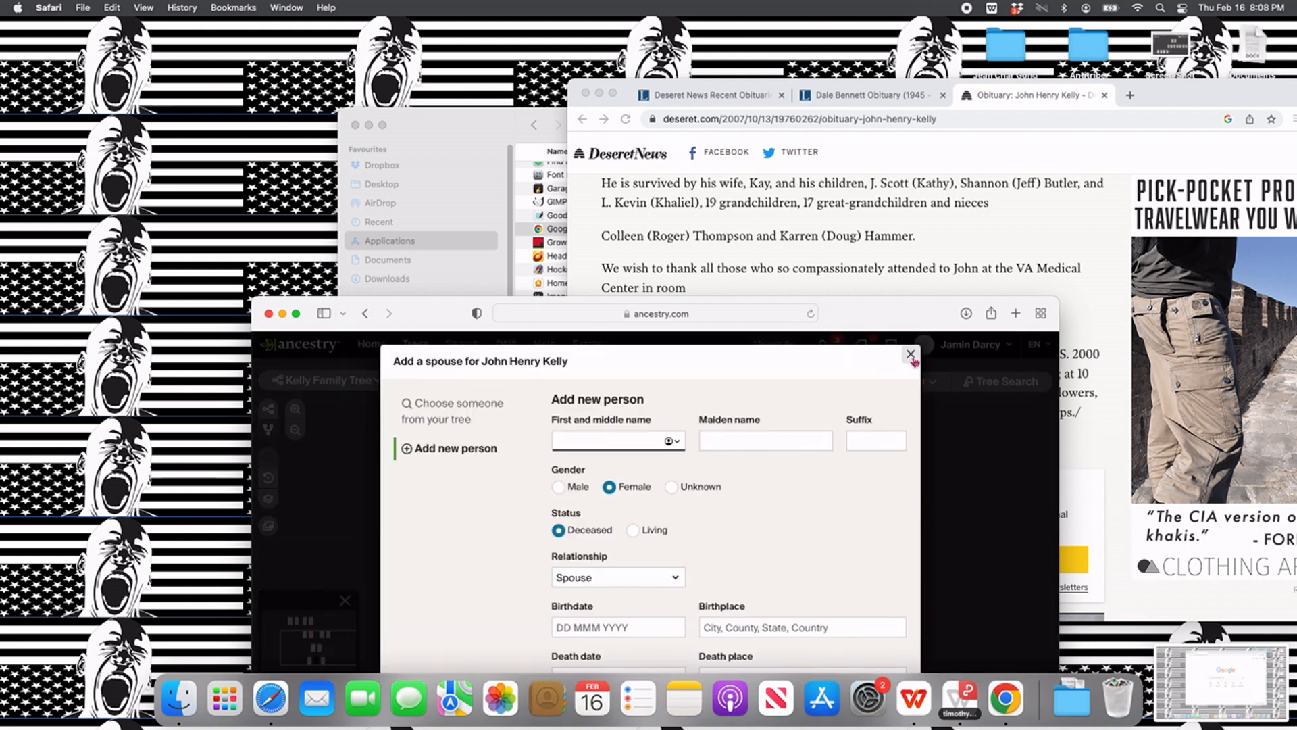
{"action": "left_click", "coordinate": [910, 355]}
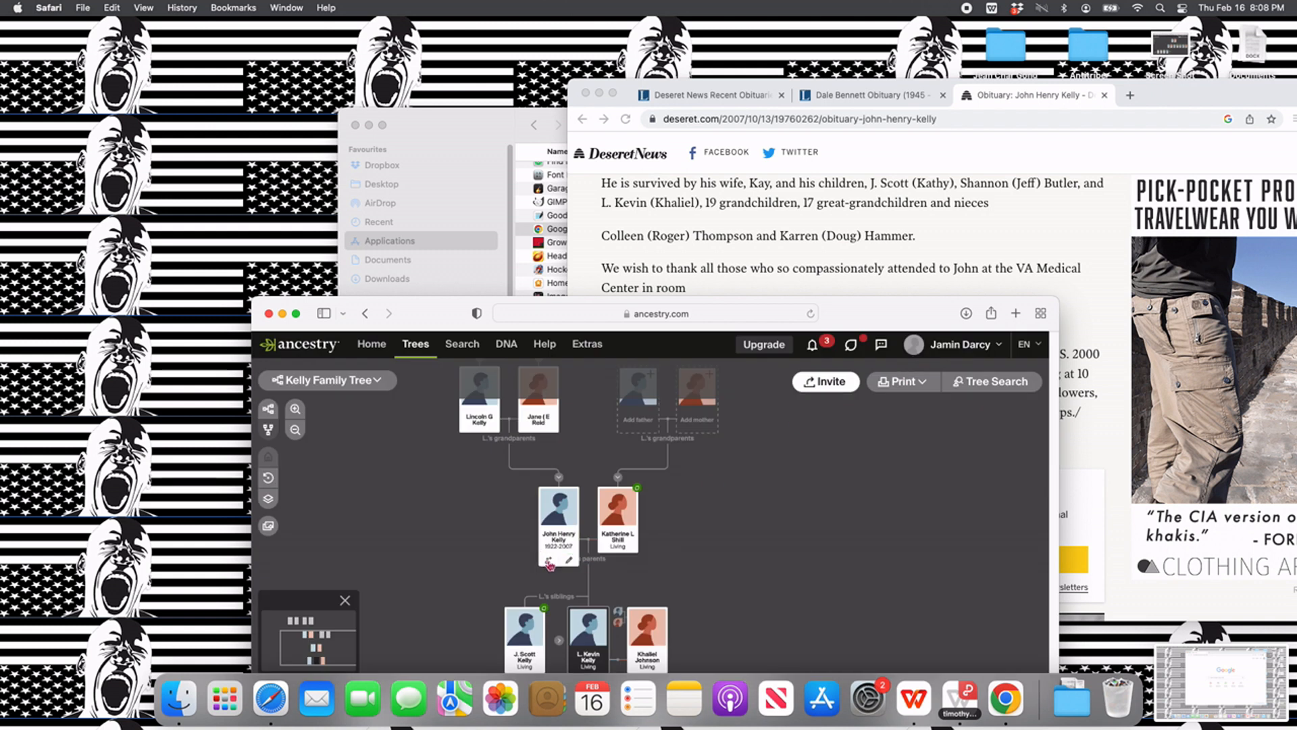
- Add the husband's sister as a child of the husband's parents, with the first name from the obituary, gender Female and status Living
{"action": "left_click", "coordinate": [549, 565]}
{"action": "left_click", "coordinate": [689, 554]}
{"action": "type", "text": "Shannon"}
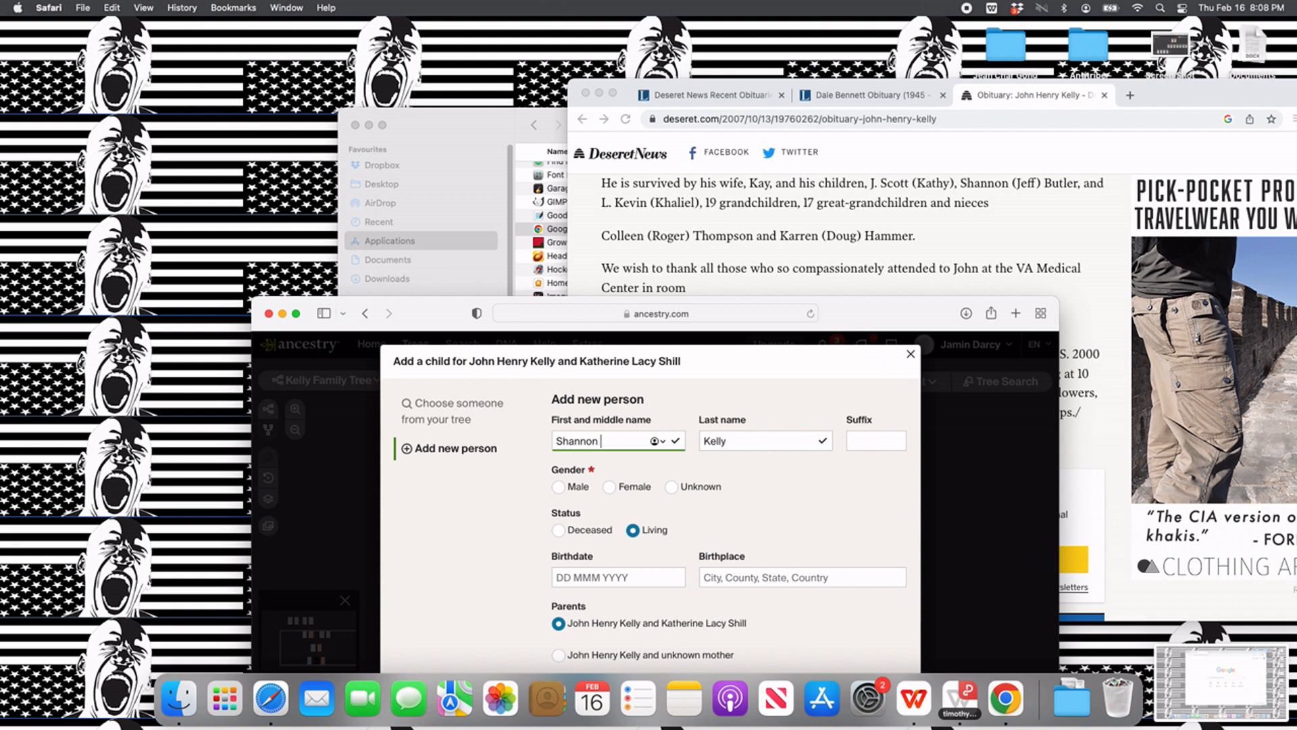
{"action": "left_click", "coordinate": [610, 487]}
{"action": "scroll", "coordinate": [585, 588], "scroll_direction": "down", "scroll_amount": 2}
{"action": "left_click", "coordinate": [583, 645]}
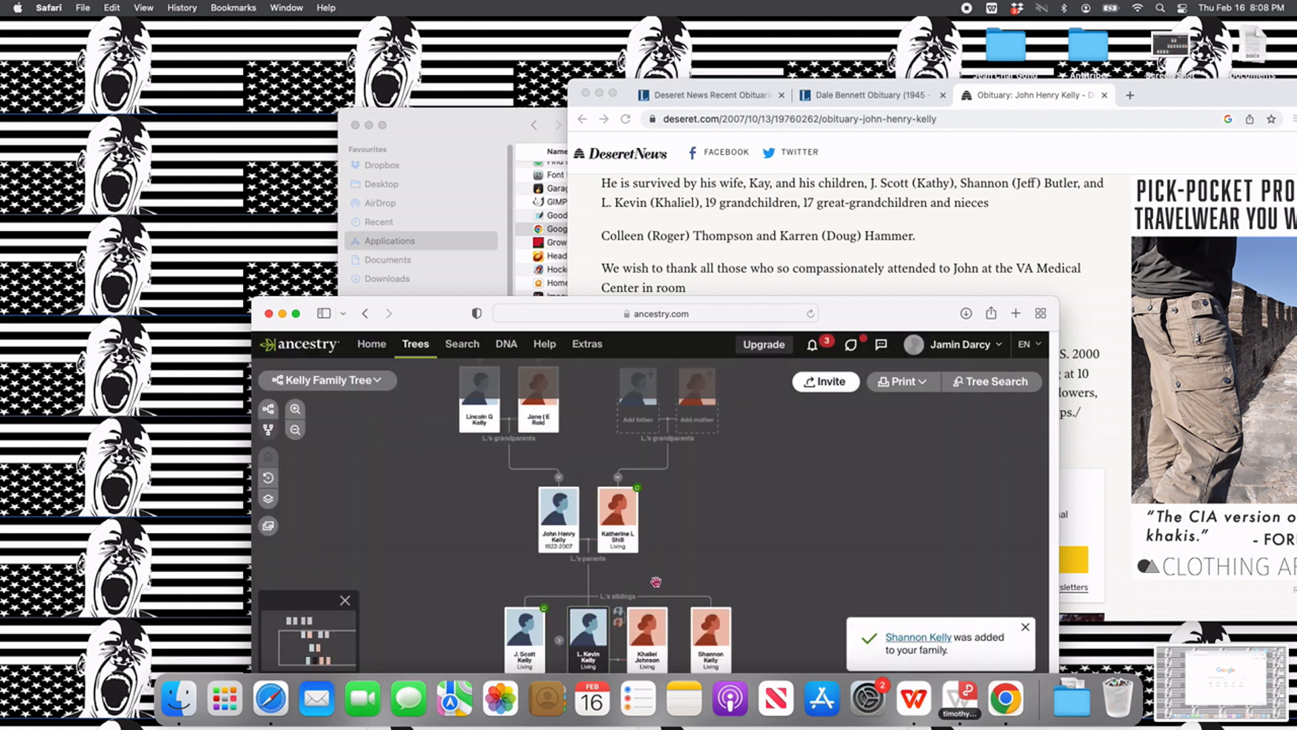
- Add a spouse for the husband's sister with the first and last name from the obituary, gender Male and status Living
{"action": "left_click_drag", "start_coordinate": [712, 552], "coordinate": [671, 500]}
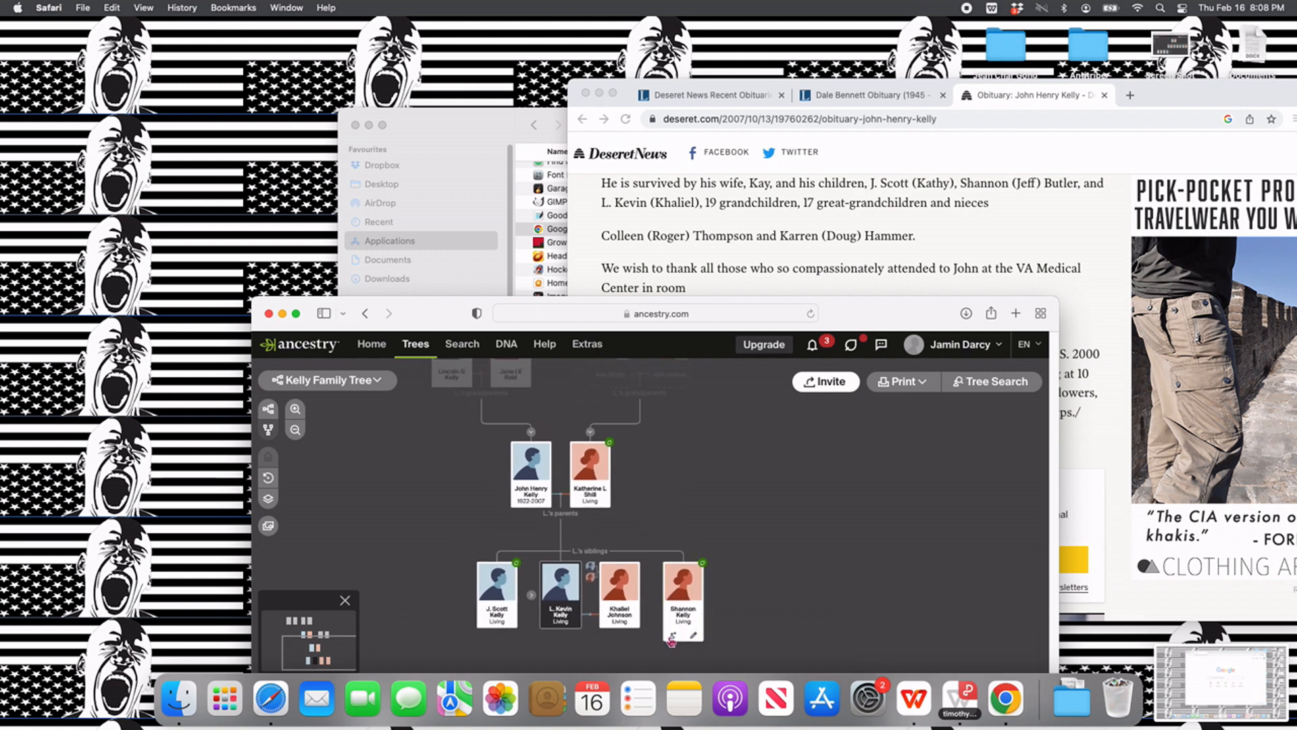
{"action": "left_click", "coordinate": [673, 637]}
{"action": "left_click", "coordinate": [599, 550]}
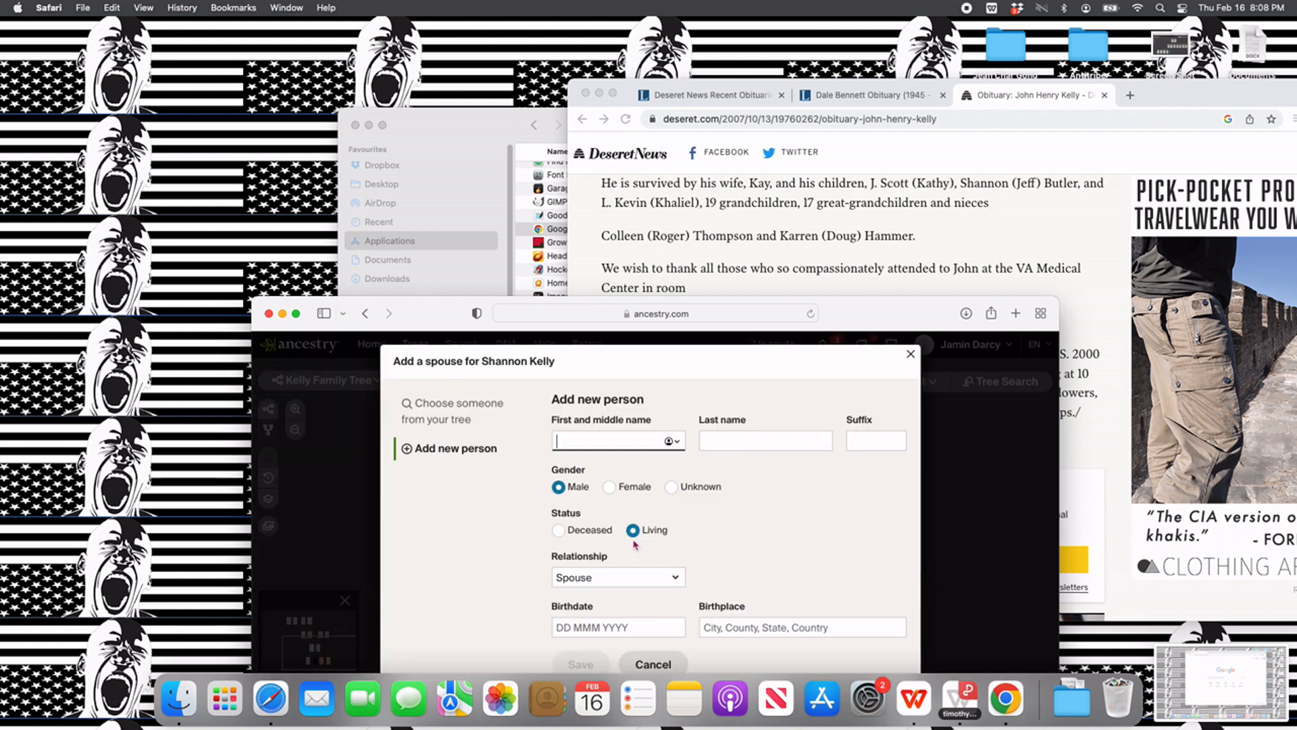
{"action": "left_click", "coordinate": [620, 441]}
{"action": "type", "text": "Jeff"}
{"action": "key", "text": "Tab"}
{"action": "type", "text": "B"}
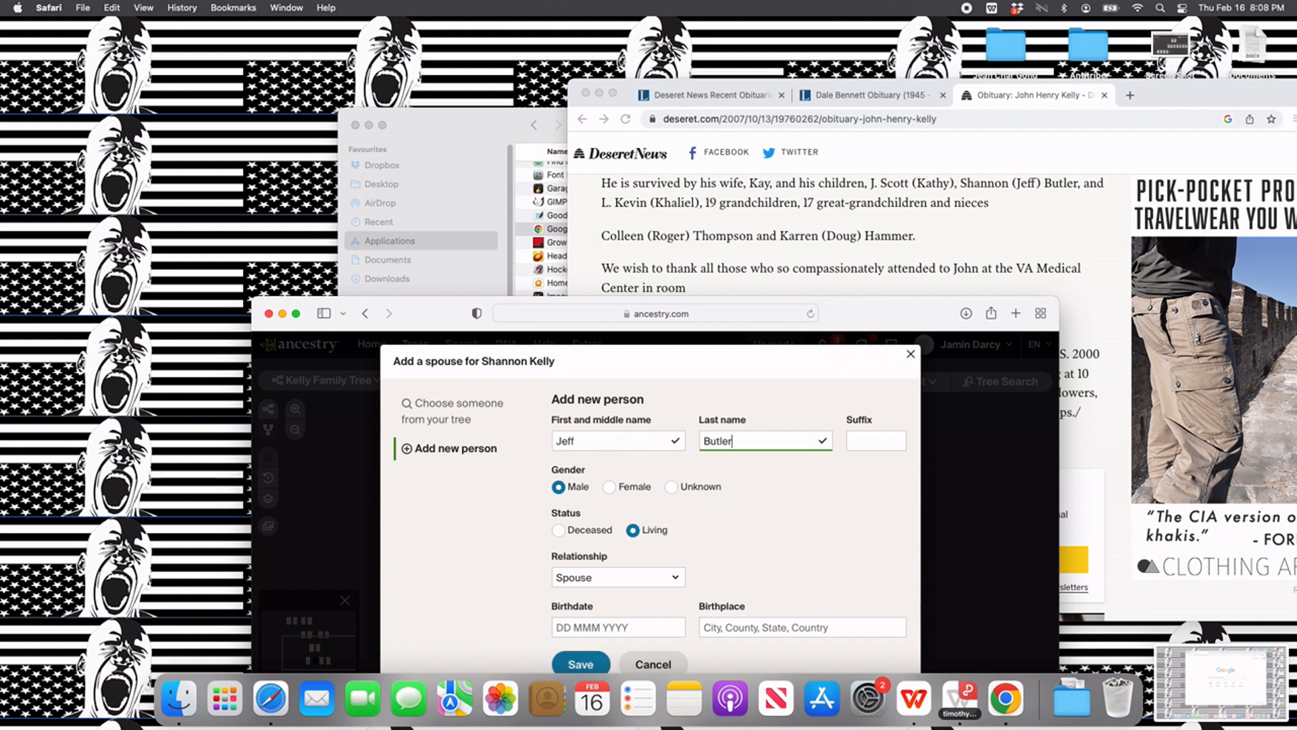
{"action": "left_click", "coordinate": [585, 660]}
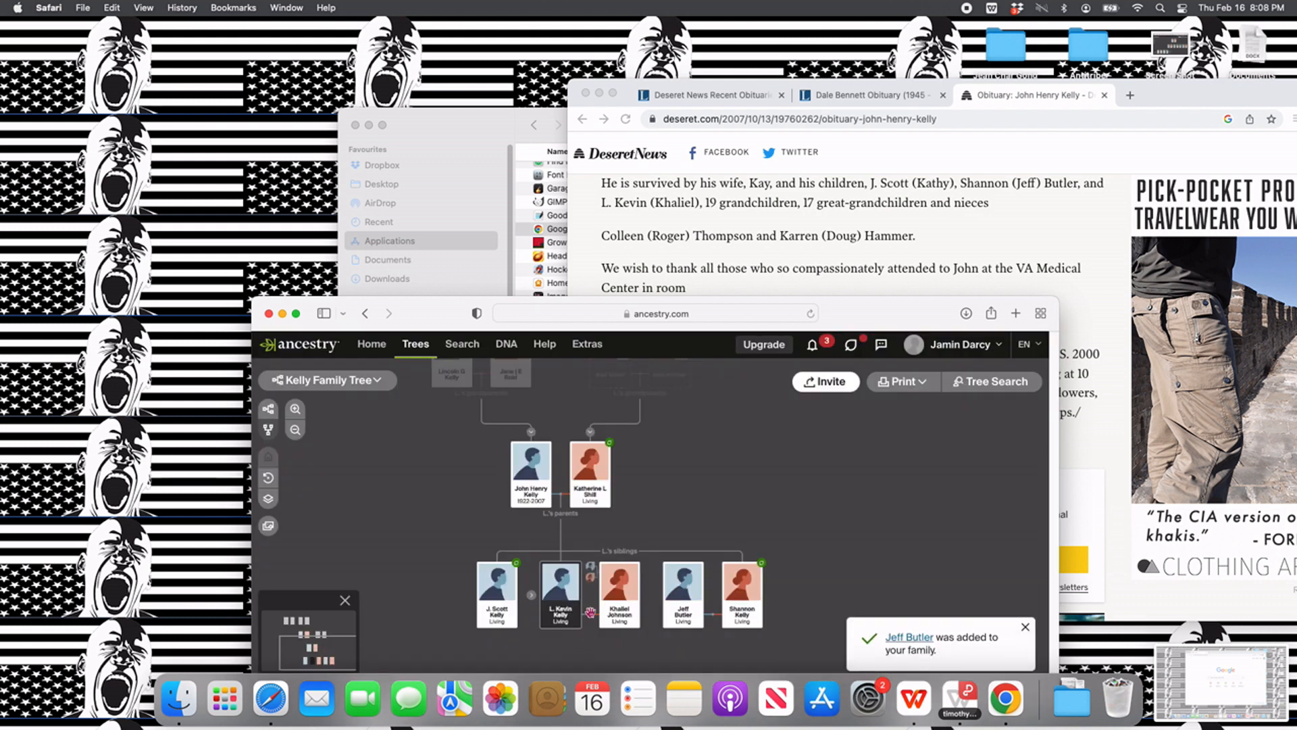
- Add a spouse for the husband's brother with only the first name from the obituary, gender Female and status Living
{"action": "mouse_move", "coordinate": [541, 505]}
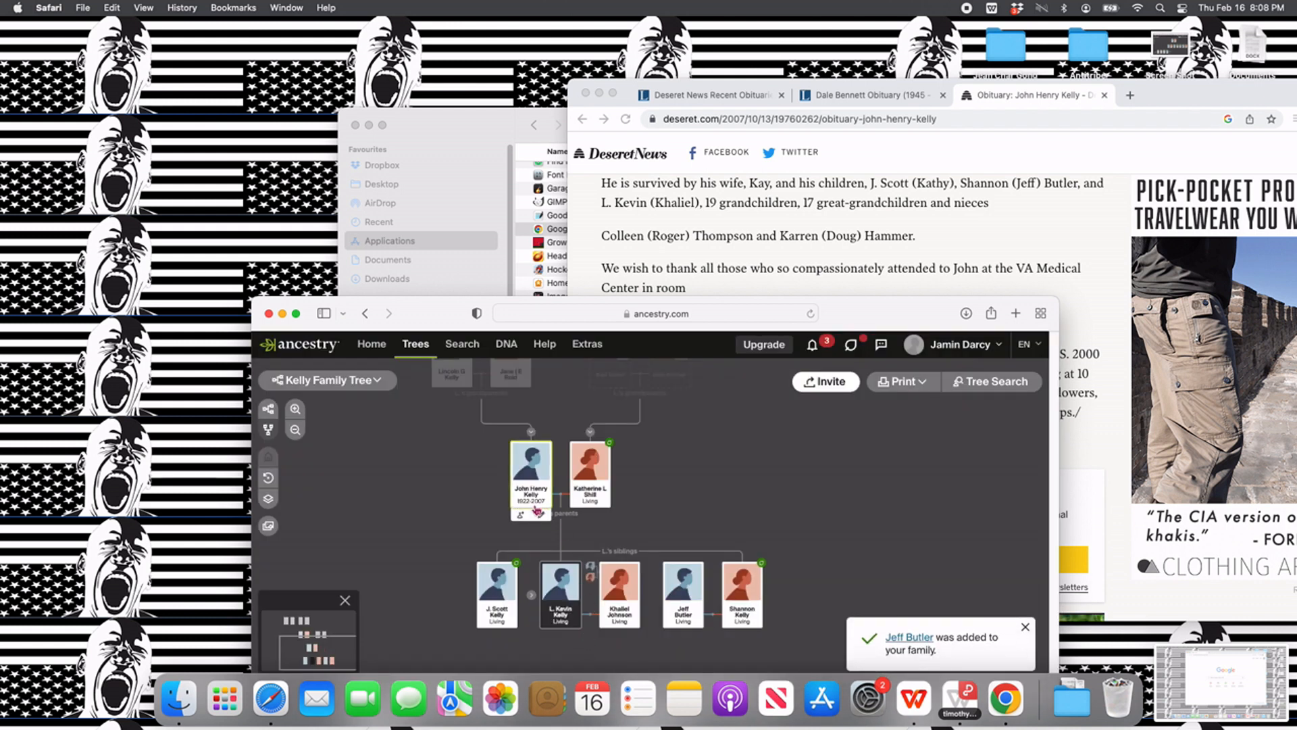
{"action": "left_click", "coordinate": [488, 638]}
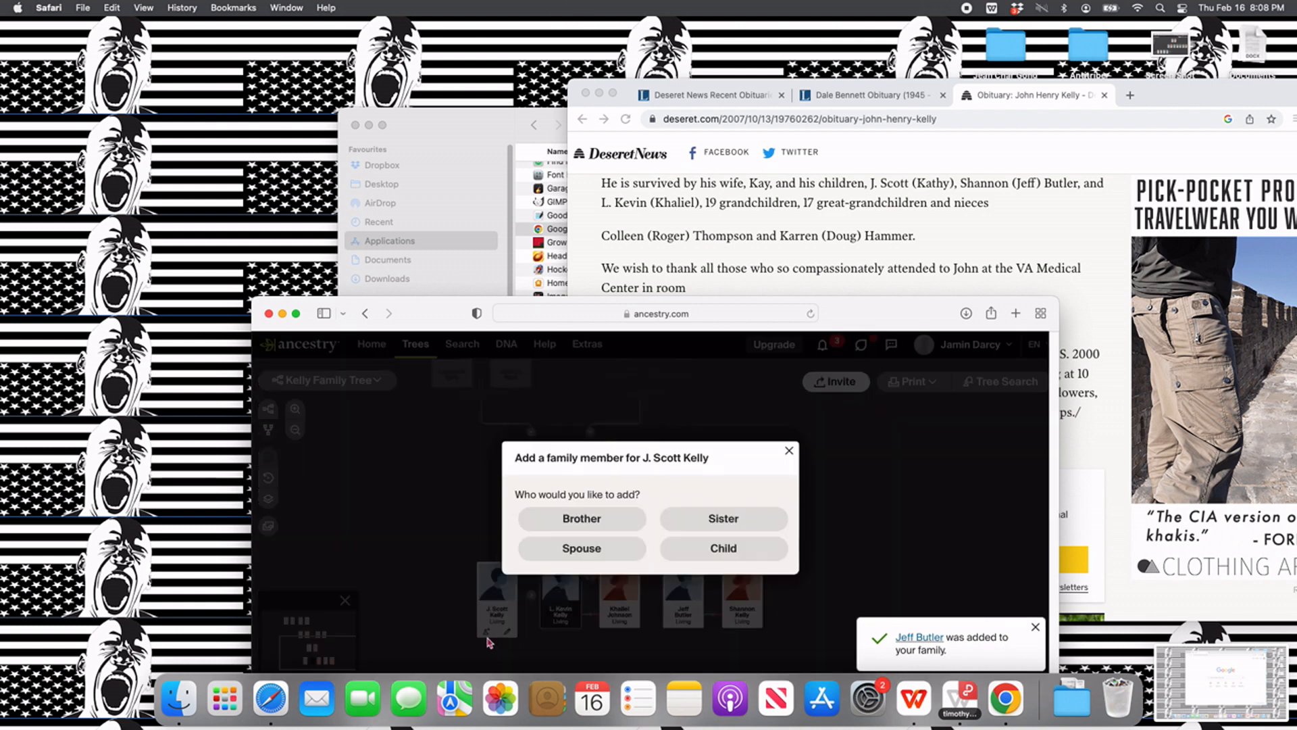
{"action": "left_click", "coordinate": [569, 554]}
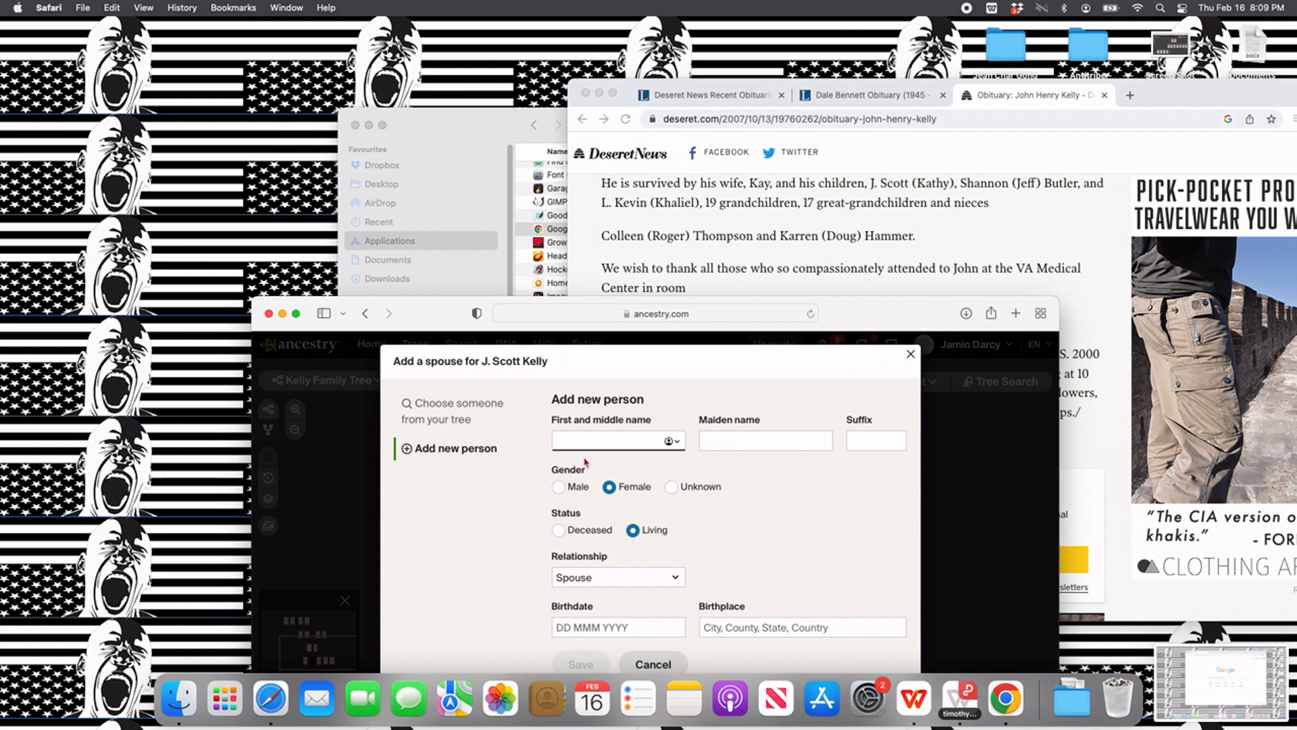
{"action": "type", "text": "Kathy"}
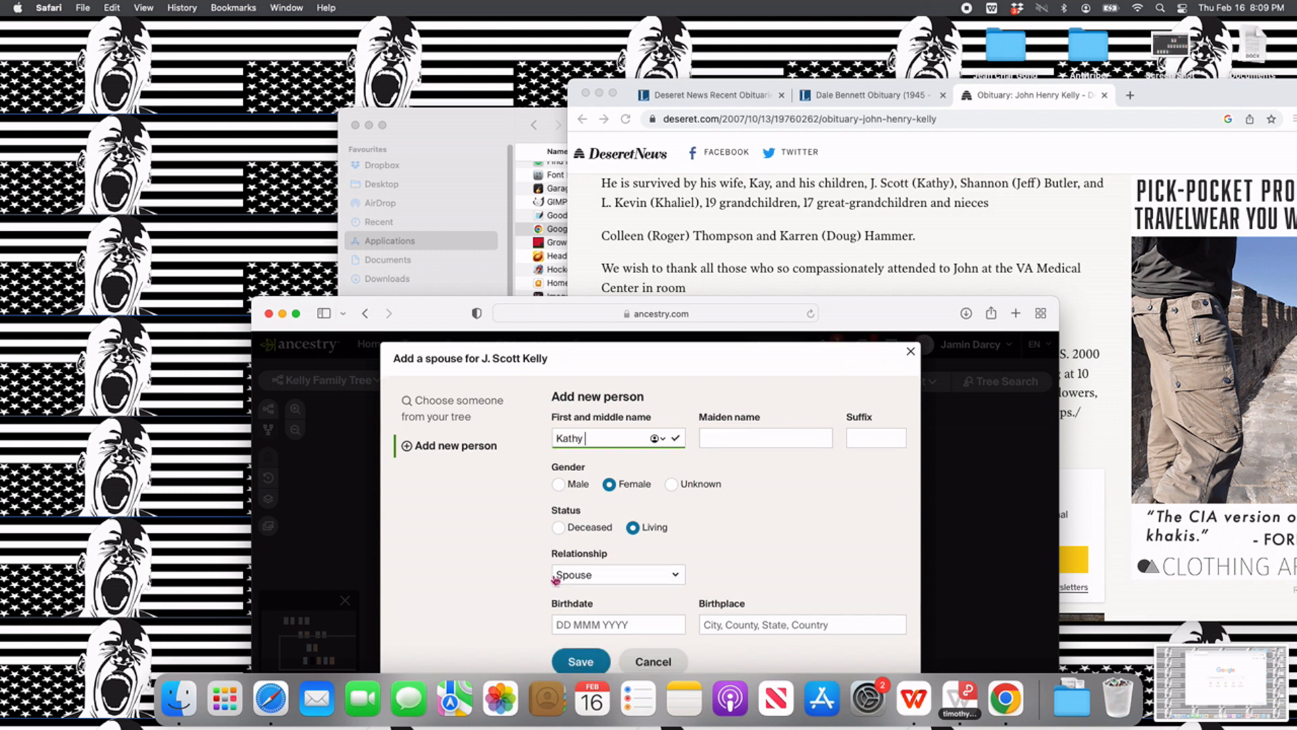
{"action": "scroll", "coordinate": [568, 554], "scroll_direction": "down", "scroll_amount": 1}
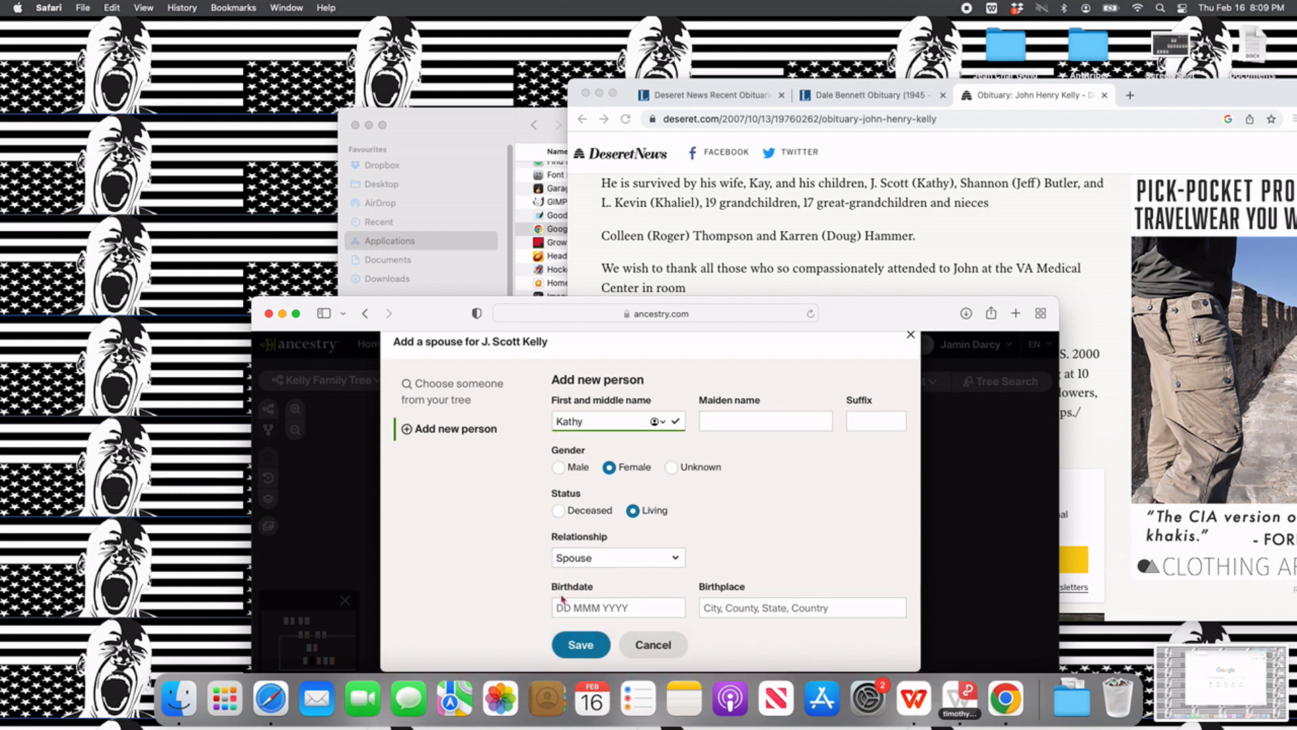
{"action": "left_click", "coordinate": [571, 638]}
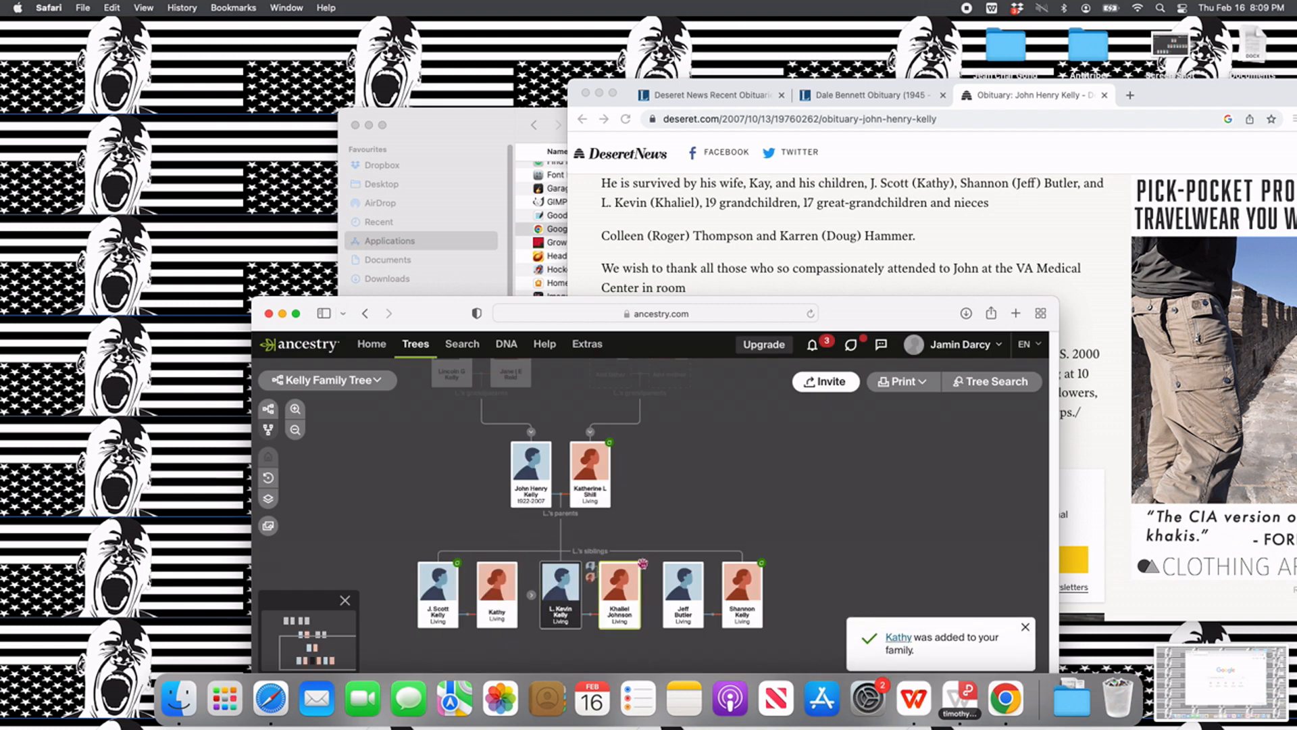
- Look back through the obituary for the names of the siblings of the husband's father
{"action": "left_click_drag", "start_coordinate": [714, 501], "coordinate": [711, 510]}
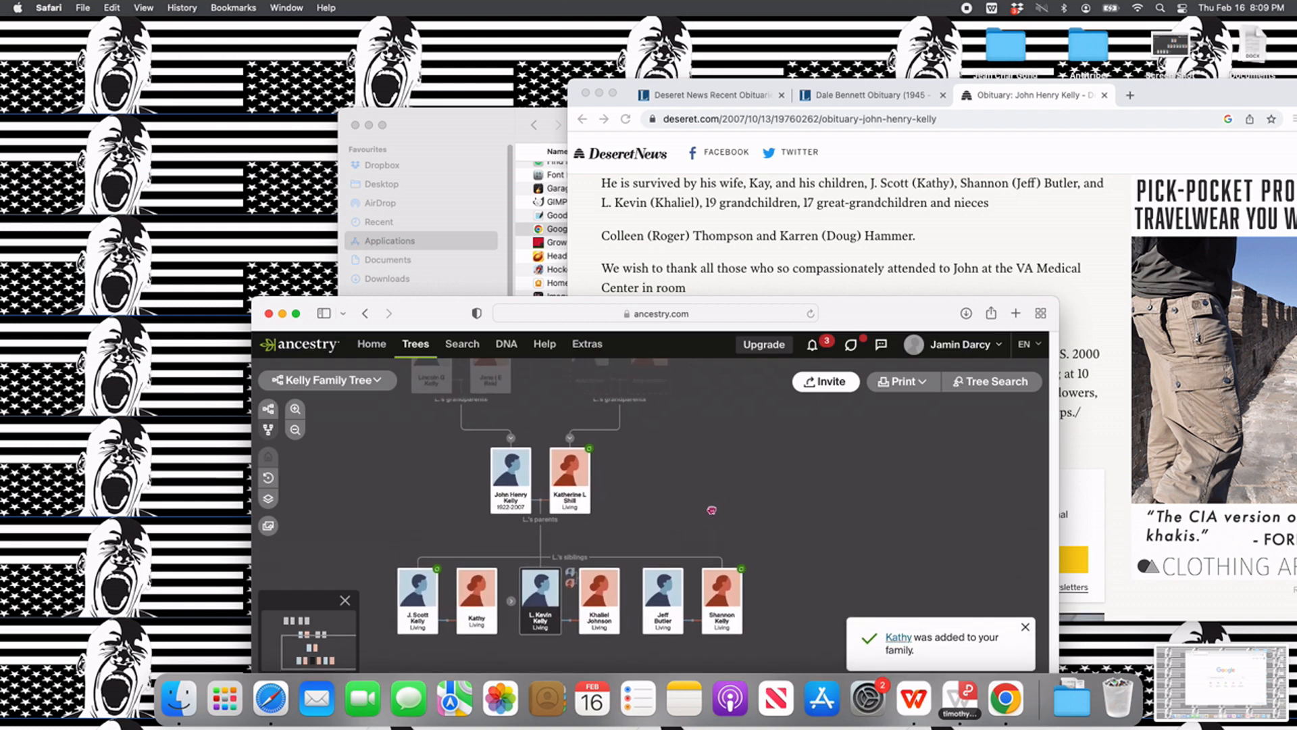
{"action": "left_click_drag", "start_coordinate": [682, 487], "coordinate": [729, 533]}
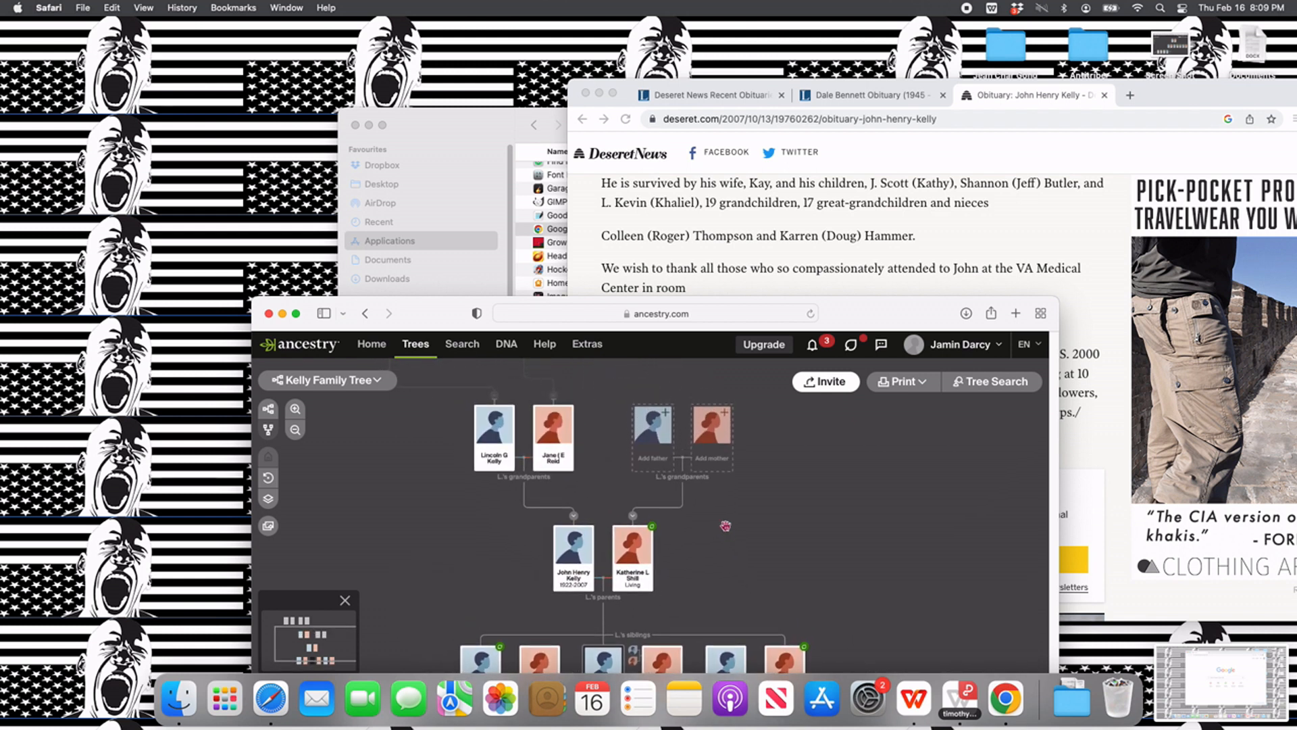
{"action": "scroll", "coordinate": [710, 246], "scroll_direction": "up", "scroll_amount": 8}
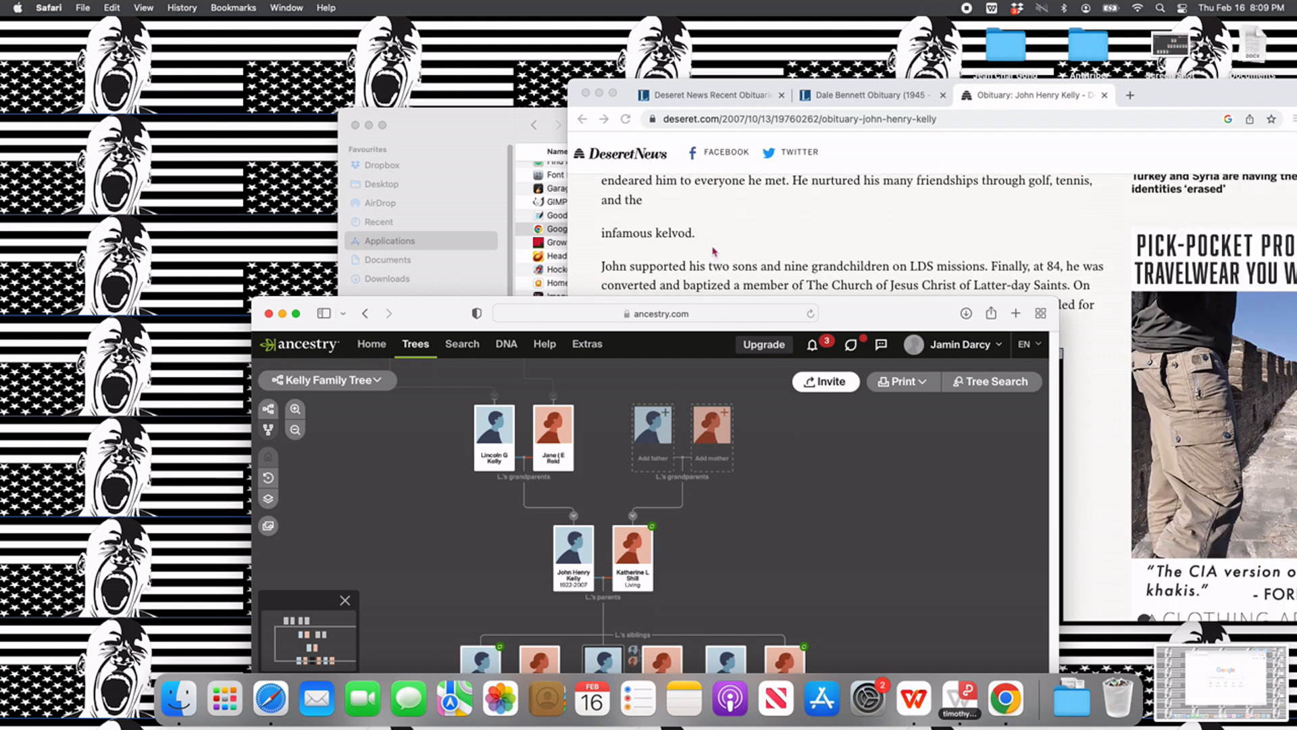
{"action": "scroll", "coordinate": [713, 252], "scroll_direction": "up", "scroll_amount": 3}
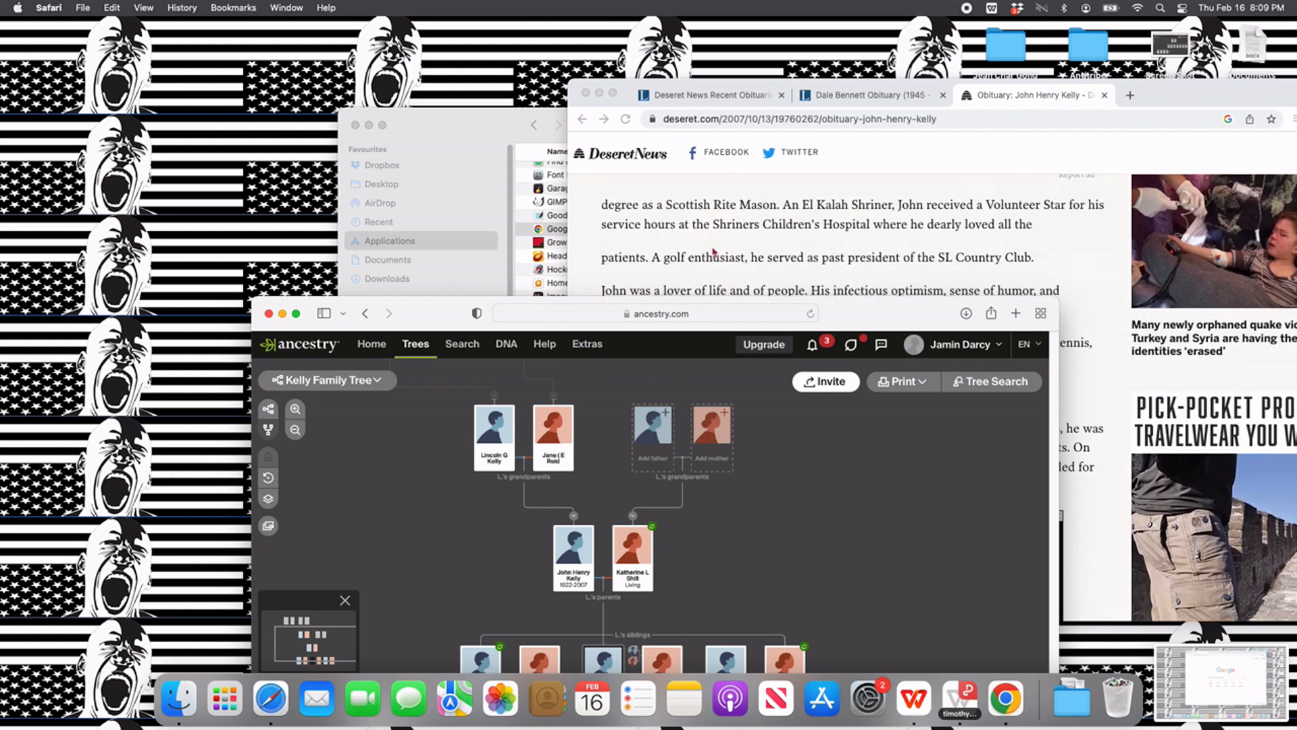
{"action": "scroll", "coordinate": [713, 252], "scroll_direction": "down", "scroll_amount": 5}
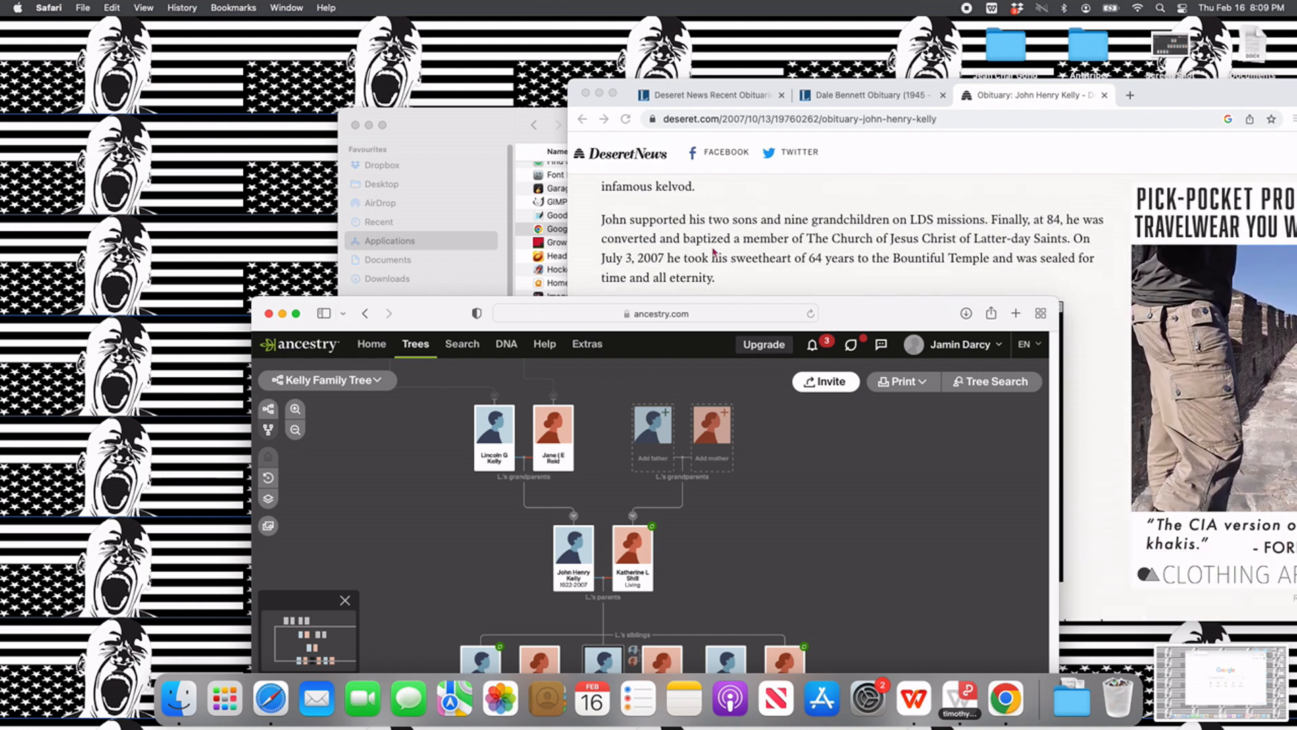
{"action": "scroll", "coordinate": [713, 252], "scroll_direction": "up", "scroll_amount": 8}
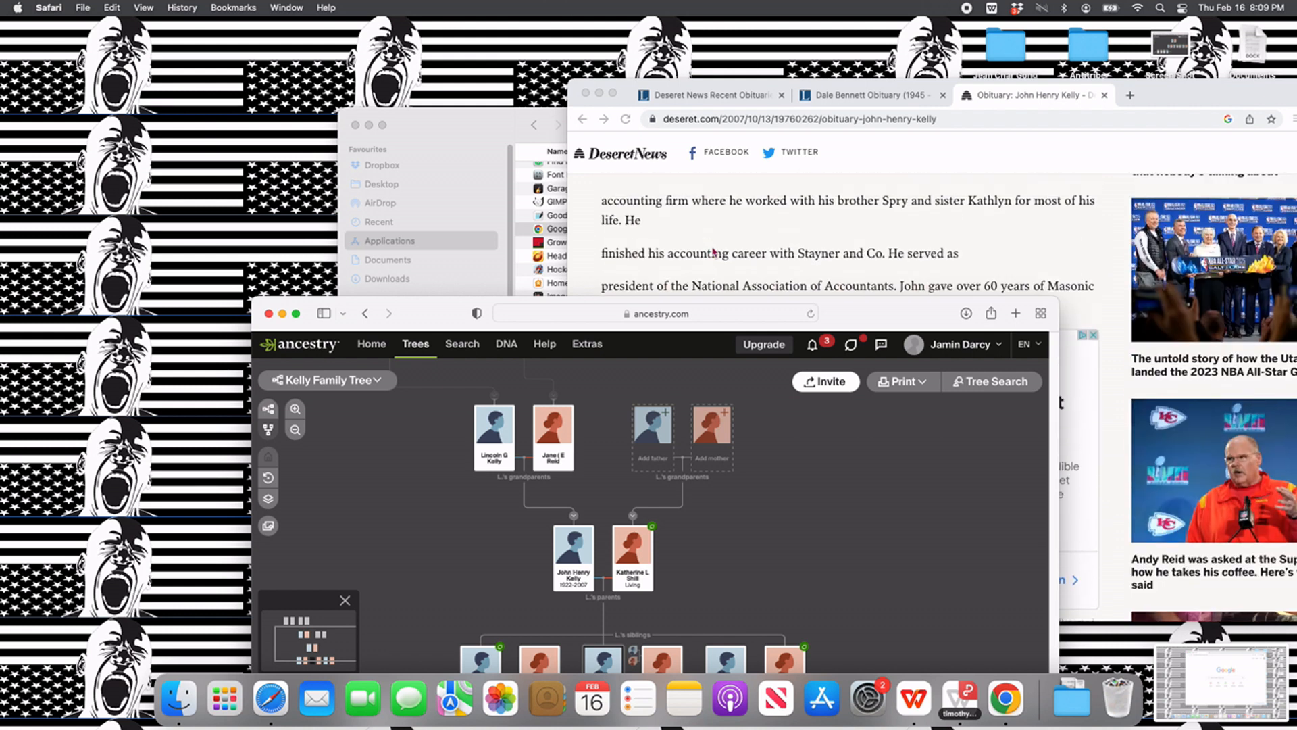
{"action": "scroll", "coordinate": [713, 252], "scroll_direction": "down", "scroll_amount": 2}
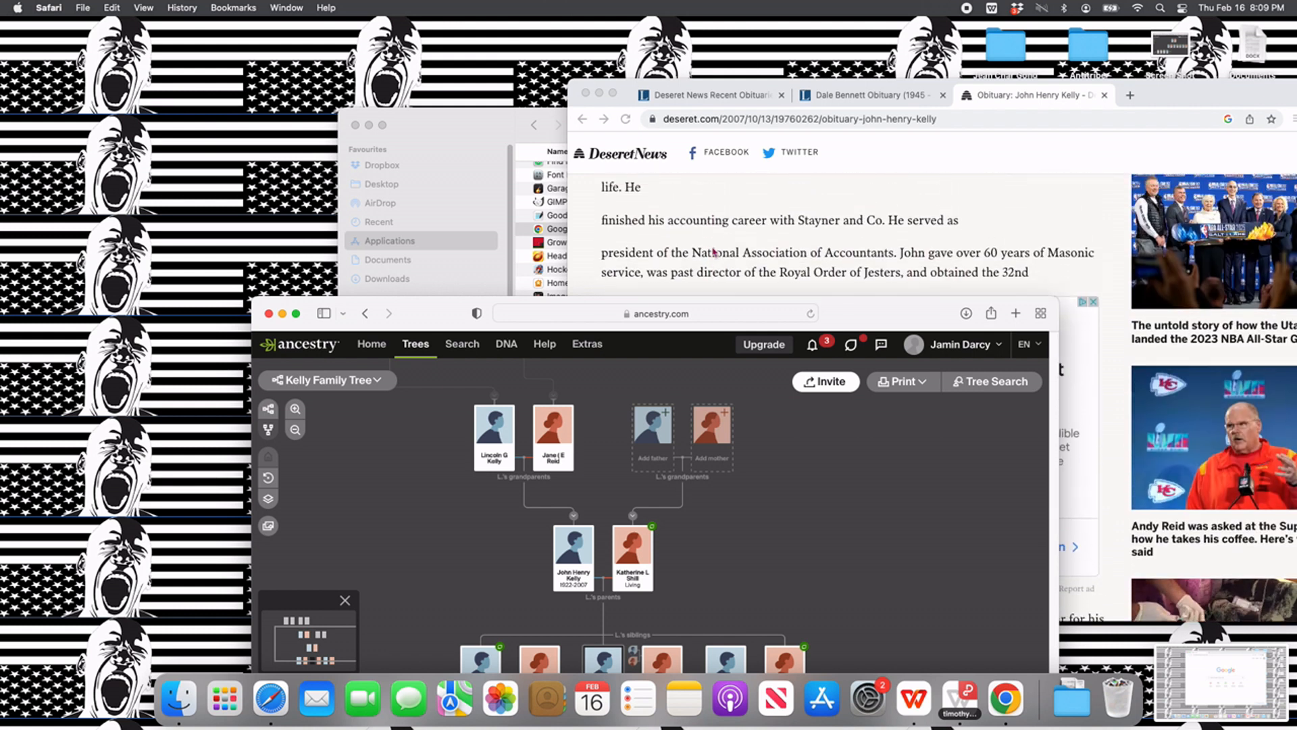
{"action": "scroll", "coordinate": [714, 252], "scroll_direction": "up", "scroll_amount": 2}
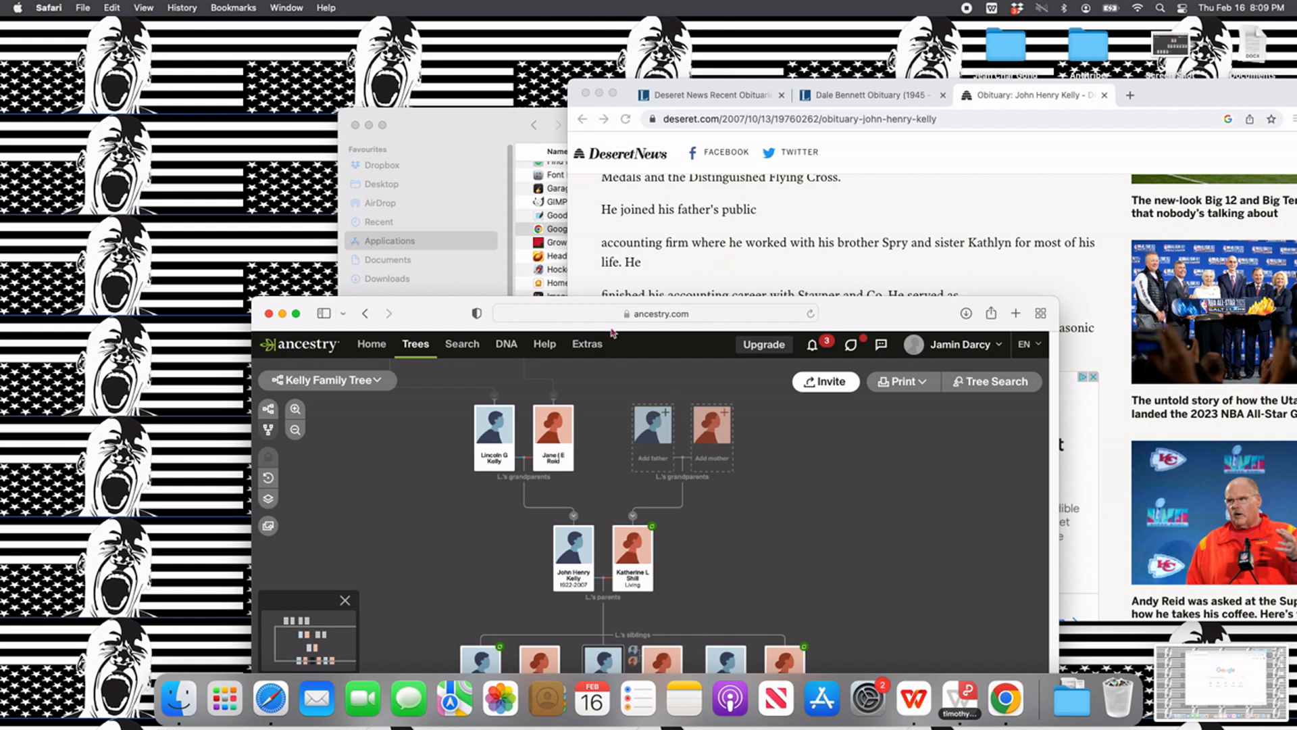
- Add the brother of the husband's father as a child of the paternal grandparents, with the first name from the obituary, gender Male and status Deceased
{"action": "left_click_drag", "start_coordinate": [444, 451], "coordinate": [446, 488]}
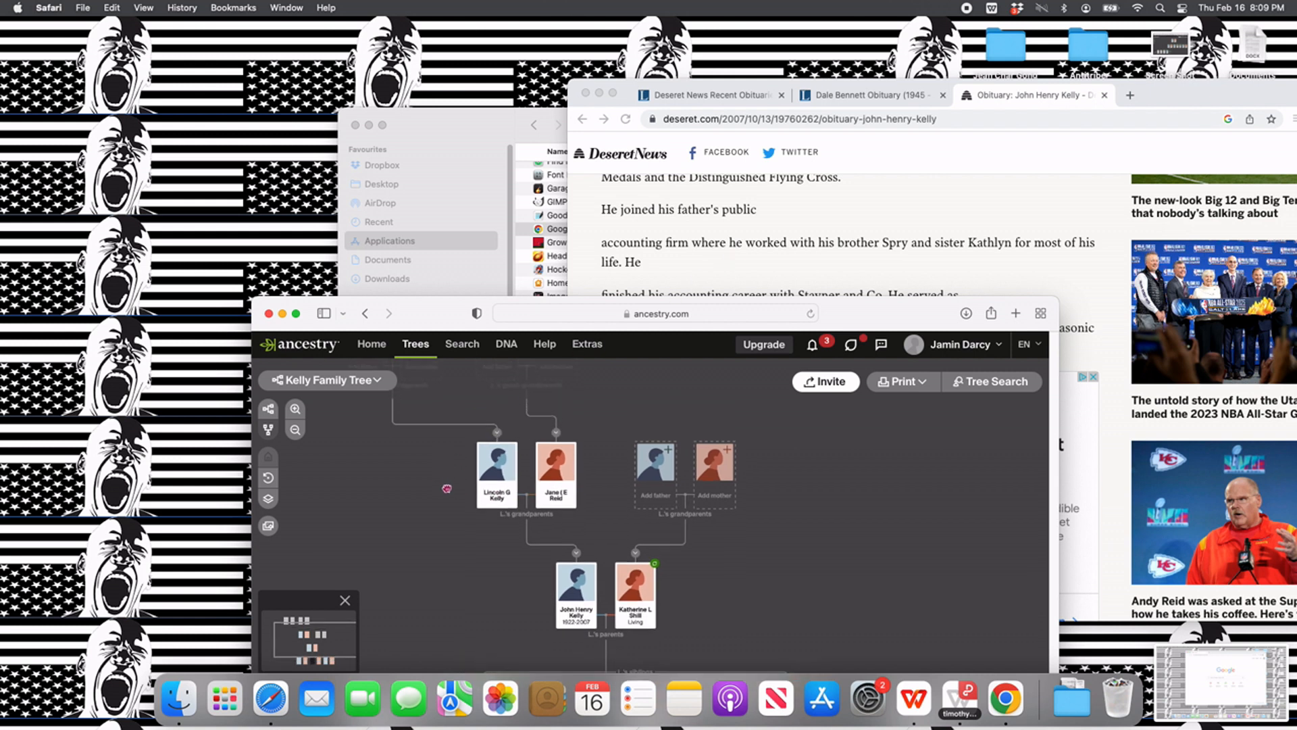
{"action": "mouse_move", "coordinate": [485, 518]}
{"action": "left_click", "coordinate": [486, 517]}
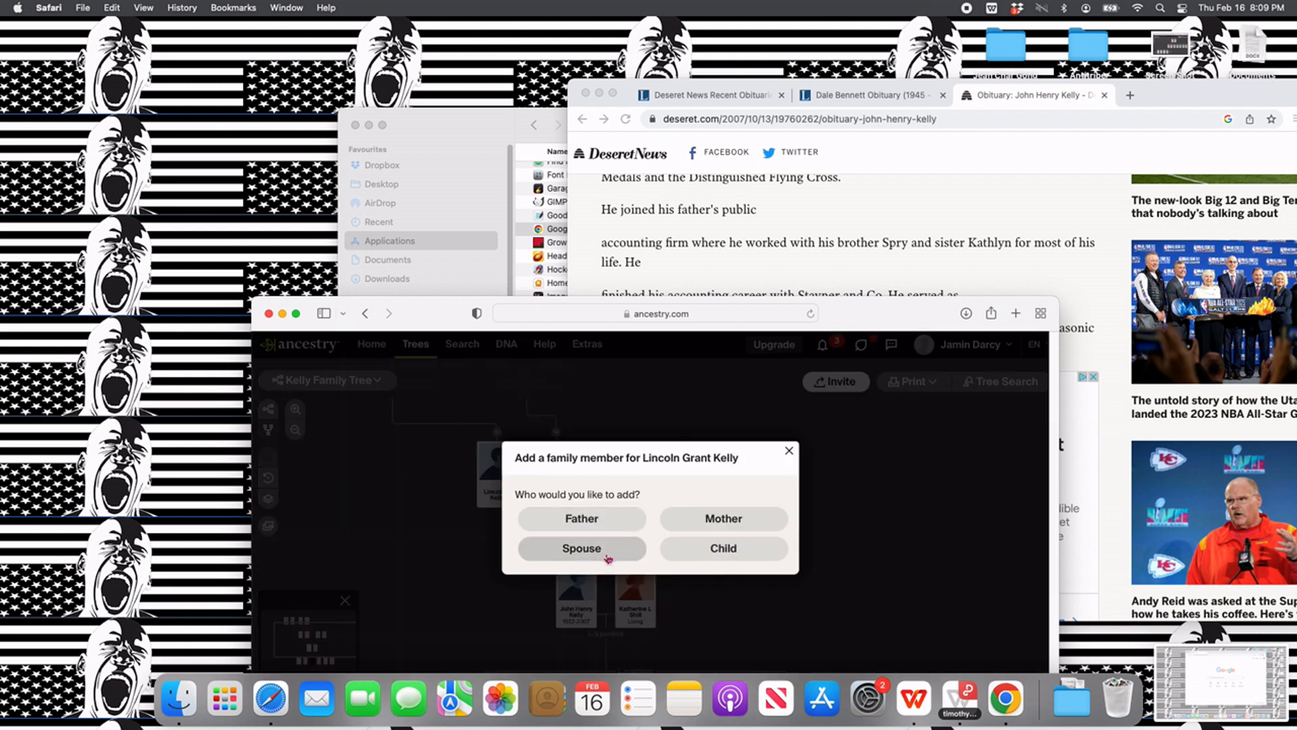
{"action": "left_click", "coordinate": [709, 551]}
{"action": "type", "text": "Spry"}
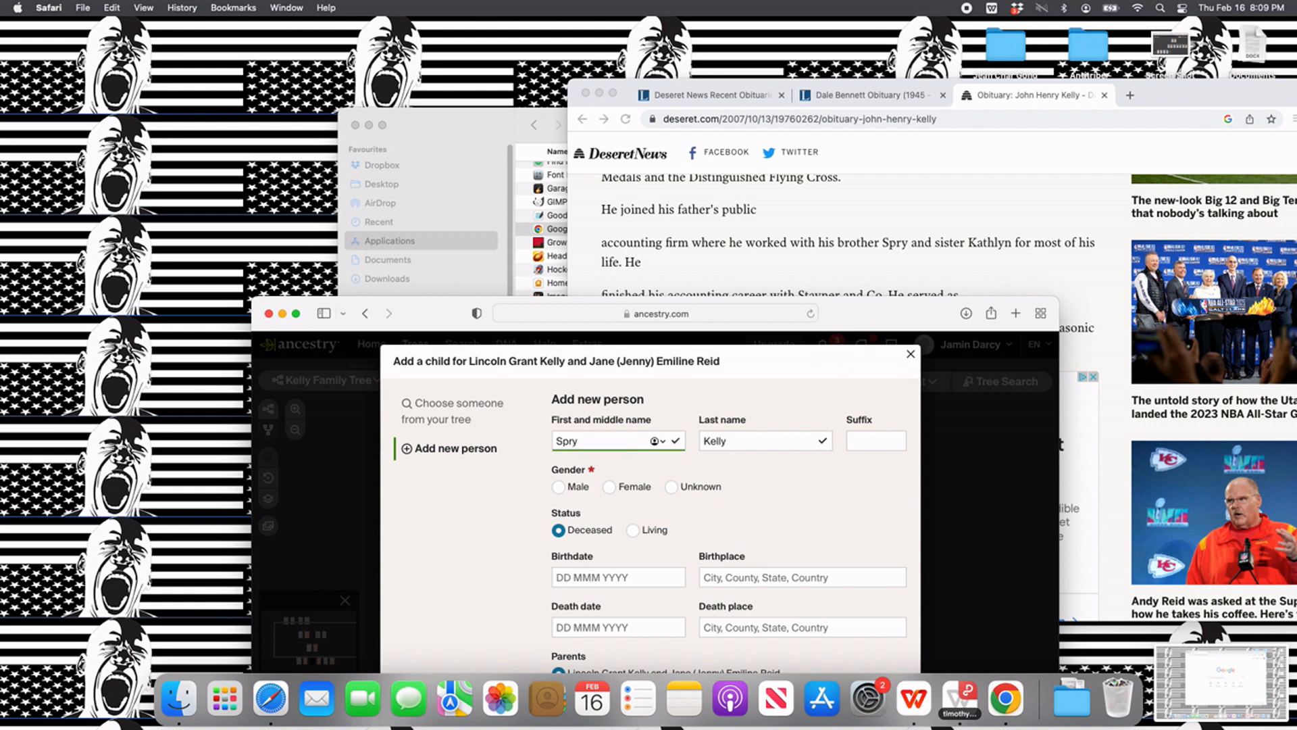
{"action": "left_click", "coordinate": [558, 487]}
{"action": "scroll", "coordinate": [608, 520], "scroll_direction": "down", "scroll_amount": 2}
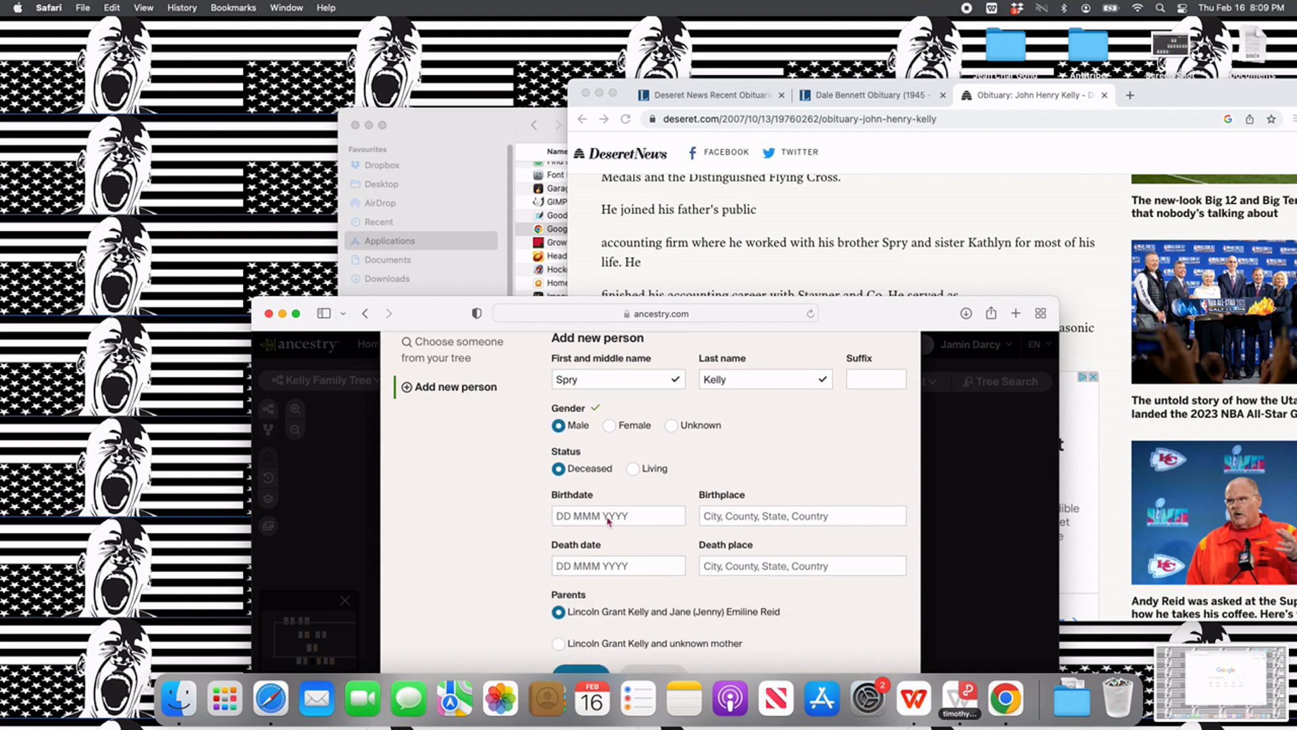
{"action": "scroll", "coordinate": [606, 515], "scroll_direction": "down", "scroll_amount": 1}
{"action": "left_click", "coordinate": [583, 643]}
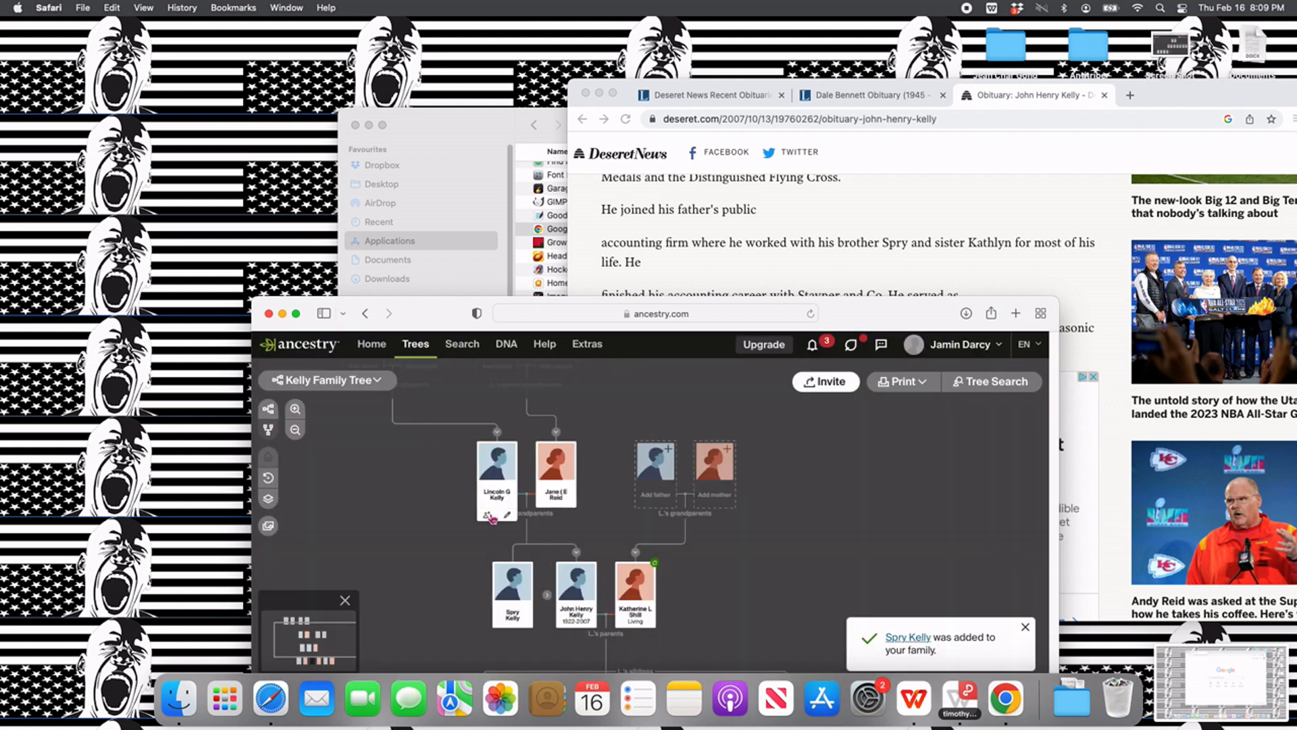
- Add the sister of the husband's father as a child of the same grandparents, with the first name from the obituary, gender Female and status Deceased
{"action": "left_click", "coordinate": [487, 516]}
{"action": "left_click", "coordinate": [714, 551]}
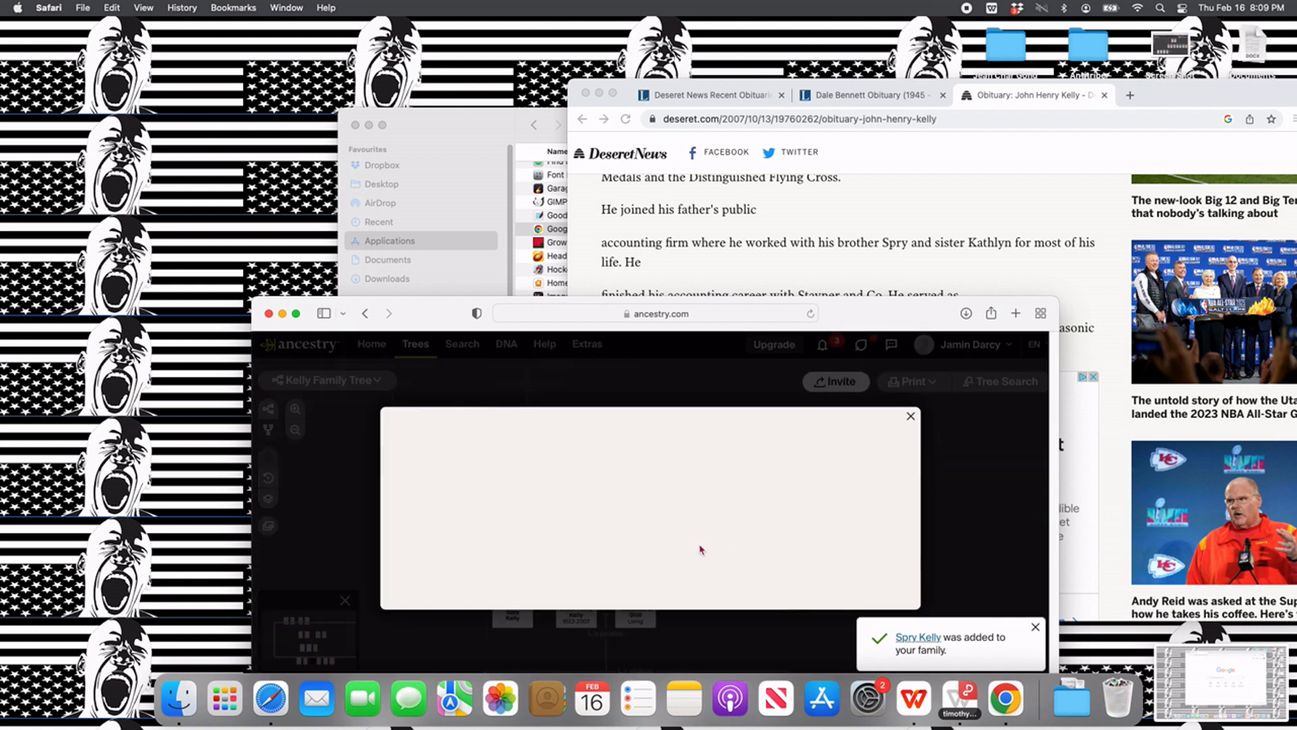
{"action": "type", "text": "Kathlyn"}
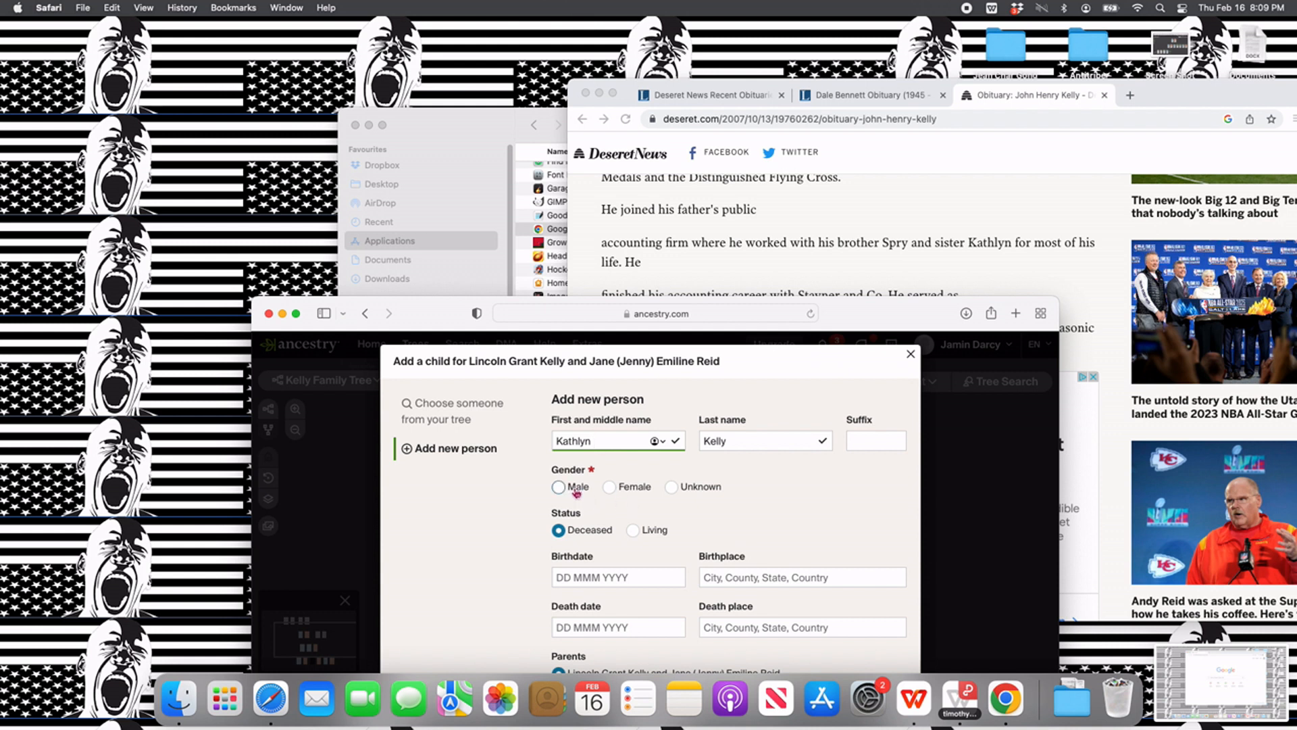
{"action": "left_click", "coordinate": [608, 487]}
{"action": "scroll", "coordinate": [615, 519], "scroll_direction": "down", "scroll_amount": 3}
{"action": "left_click", "coordinate": [583, 645]}
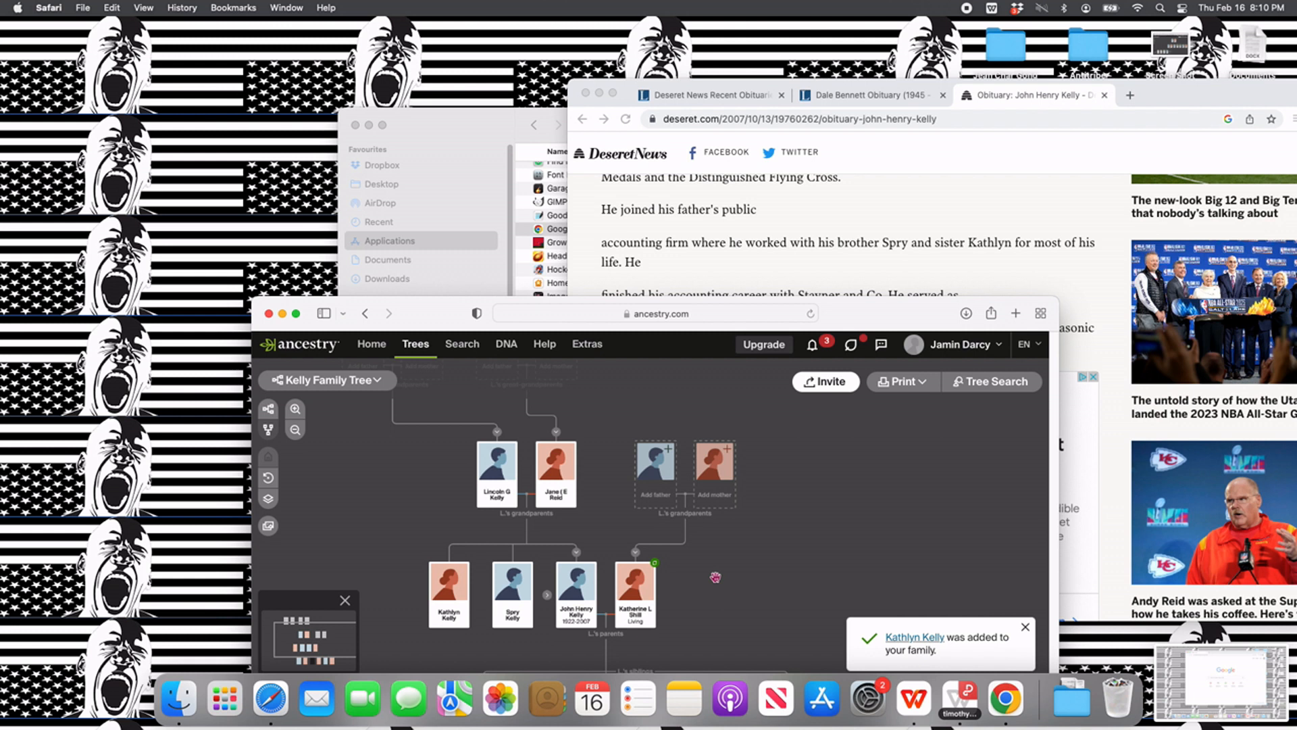
{"action": "scroll", "coordinate": [698, 560], "scroll_direction": "down", "scroll_amount": 2}
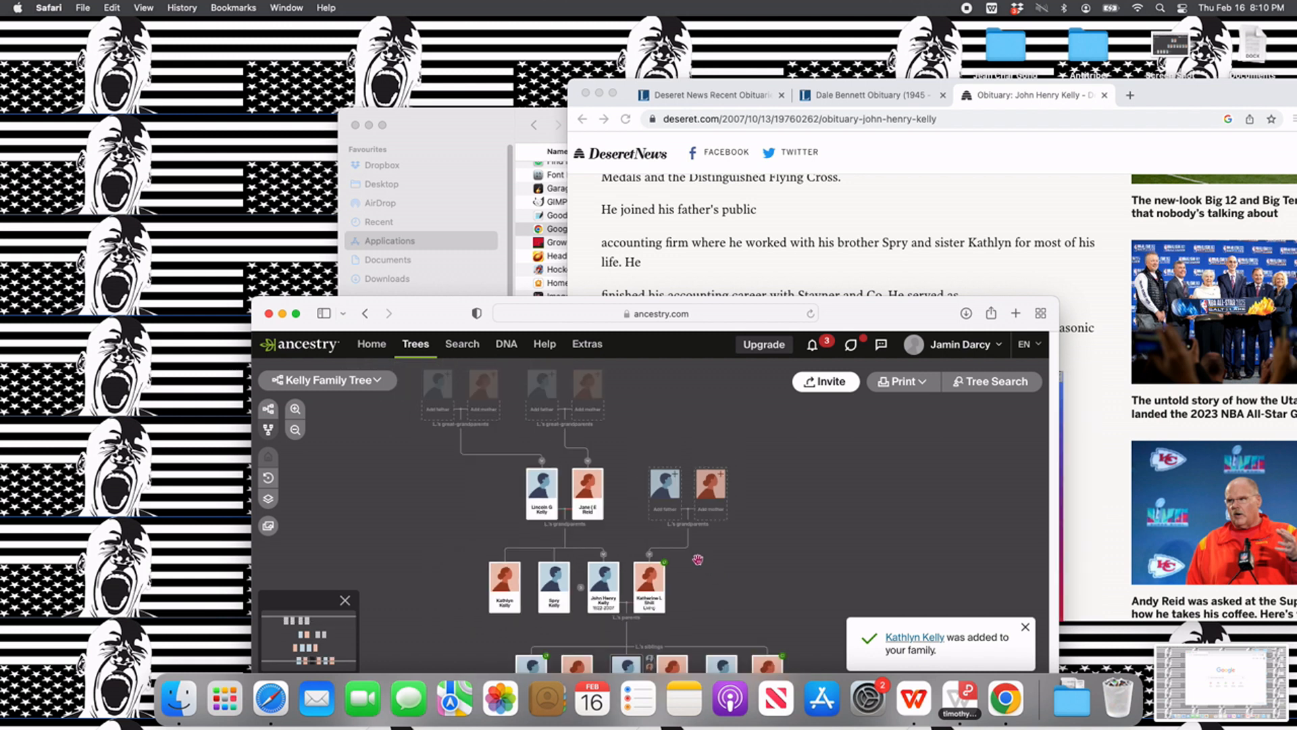
{"action": "scroll", "coordinate": [801, 238], "scroll_direction": "up", "scroll_amount": 6}
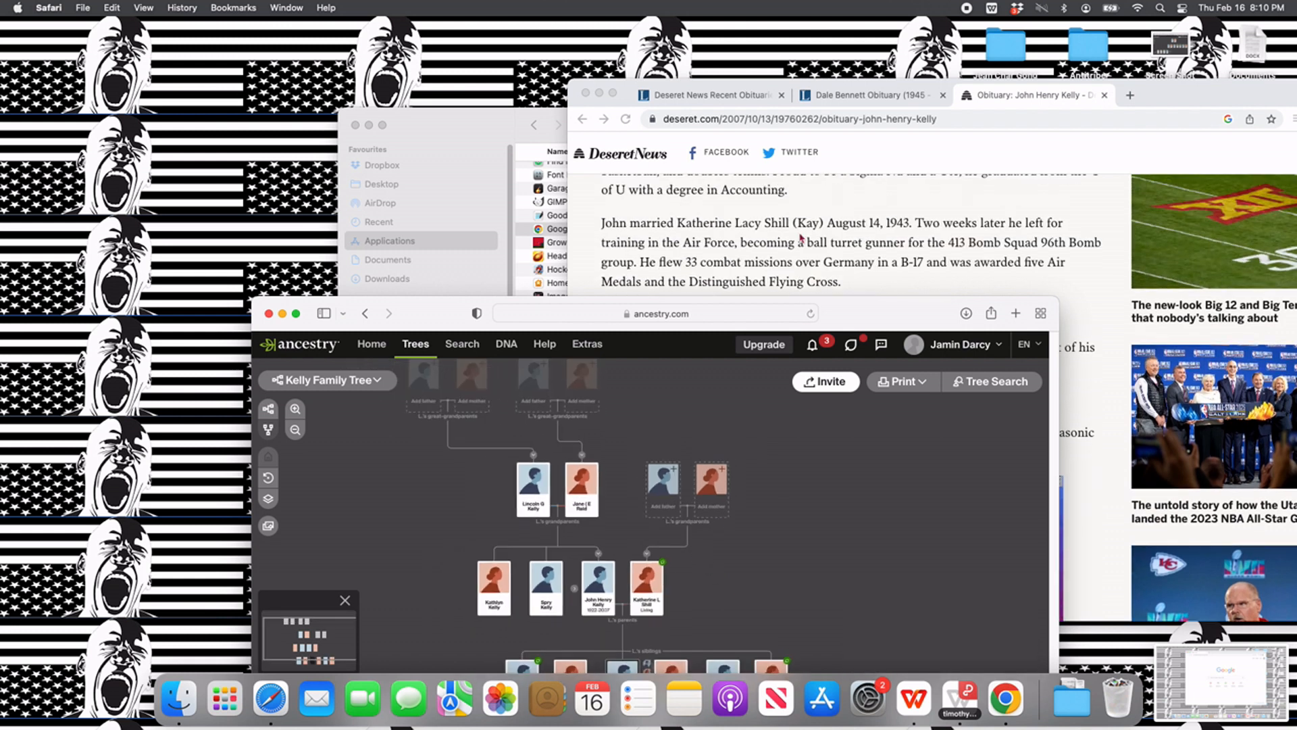
{"action": "scroll", "coordinate": [800, 238], "scroll_direction": "up", "scroll_amount": 4}
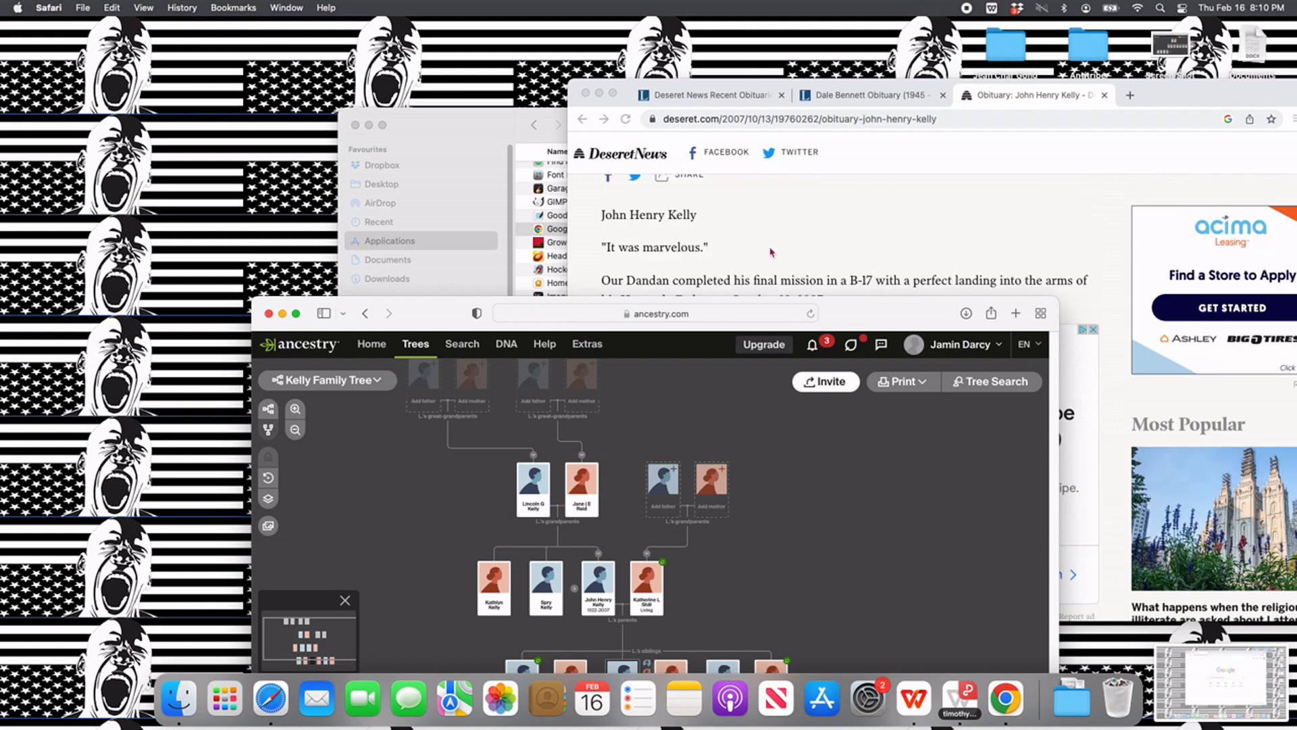
{"action": "scroll", "coordinate": [771, 254], "scroll_direction": "up", "scroll_amount": 5}
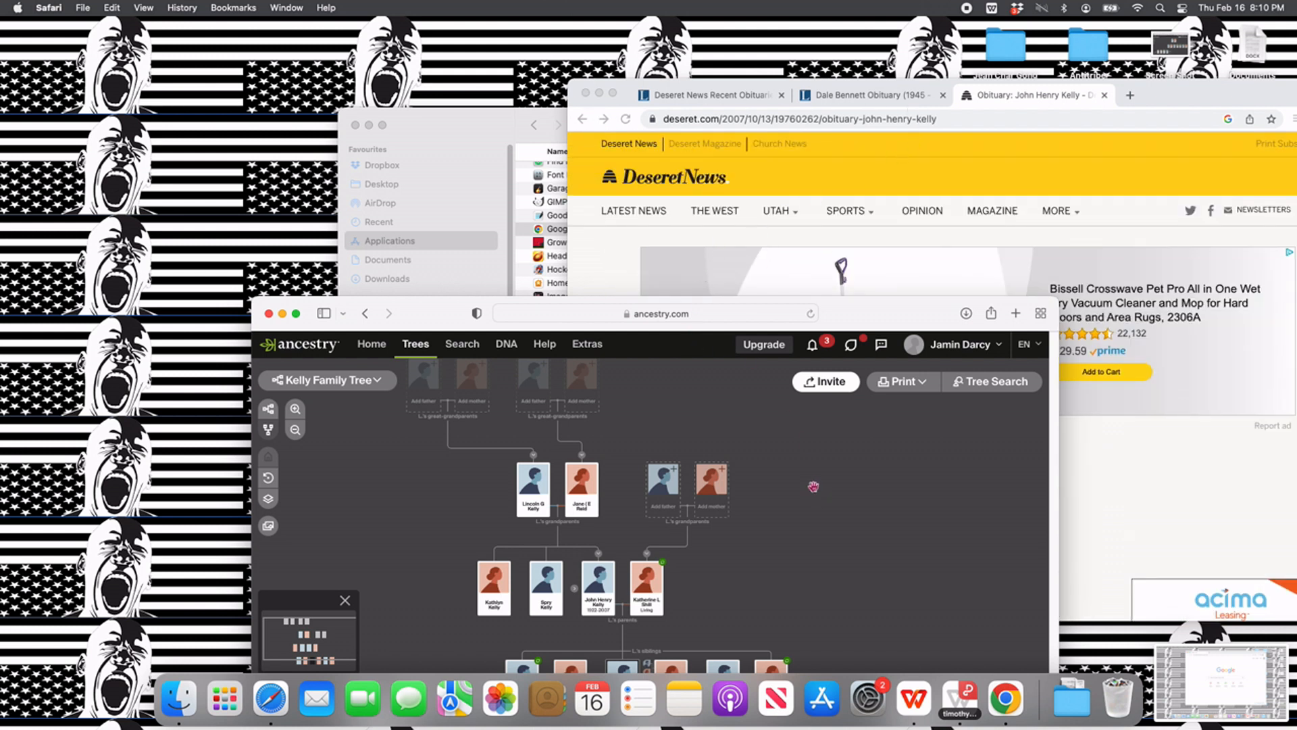
{"action": "key", "text": "super+shift+5"}
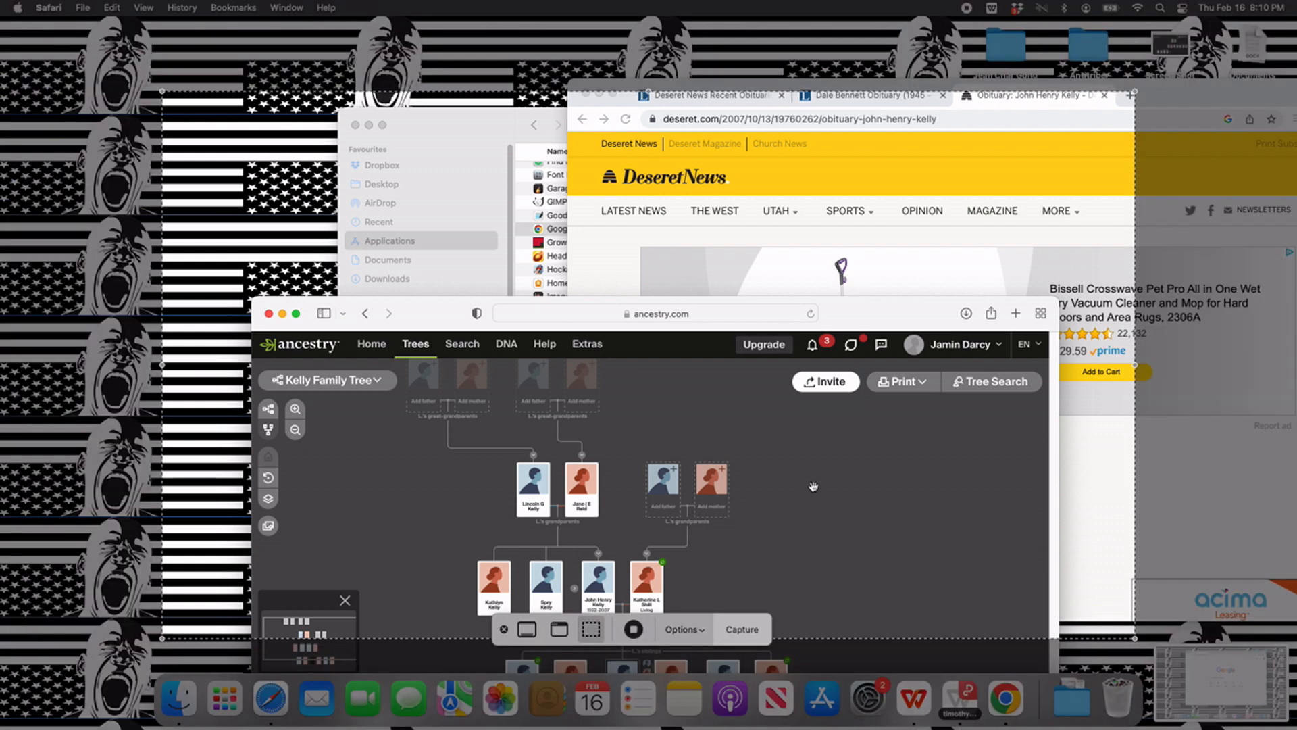